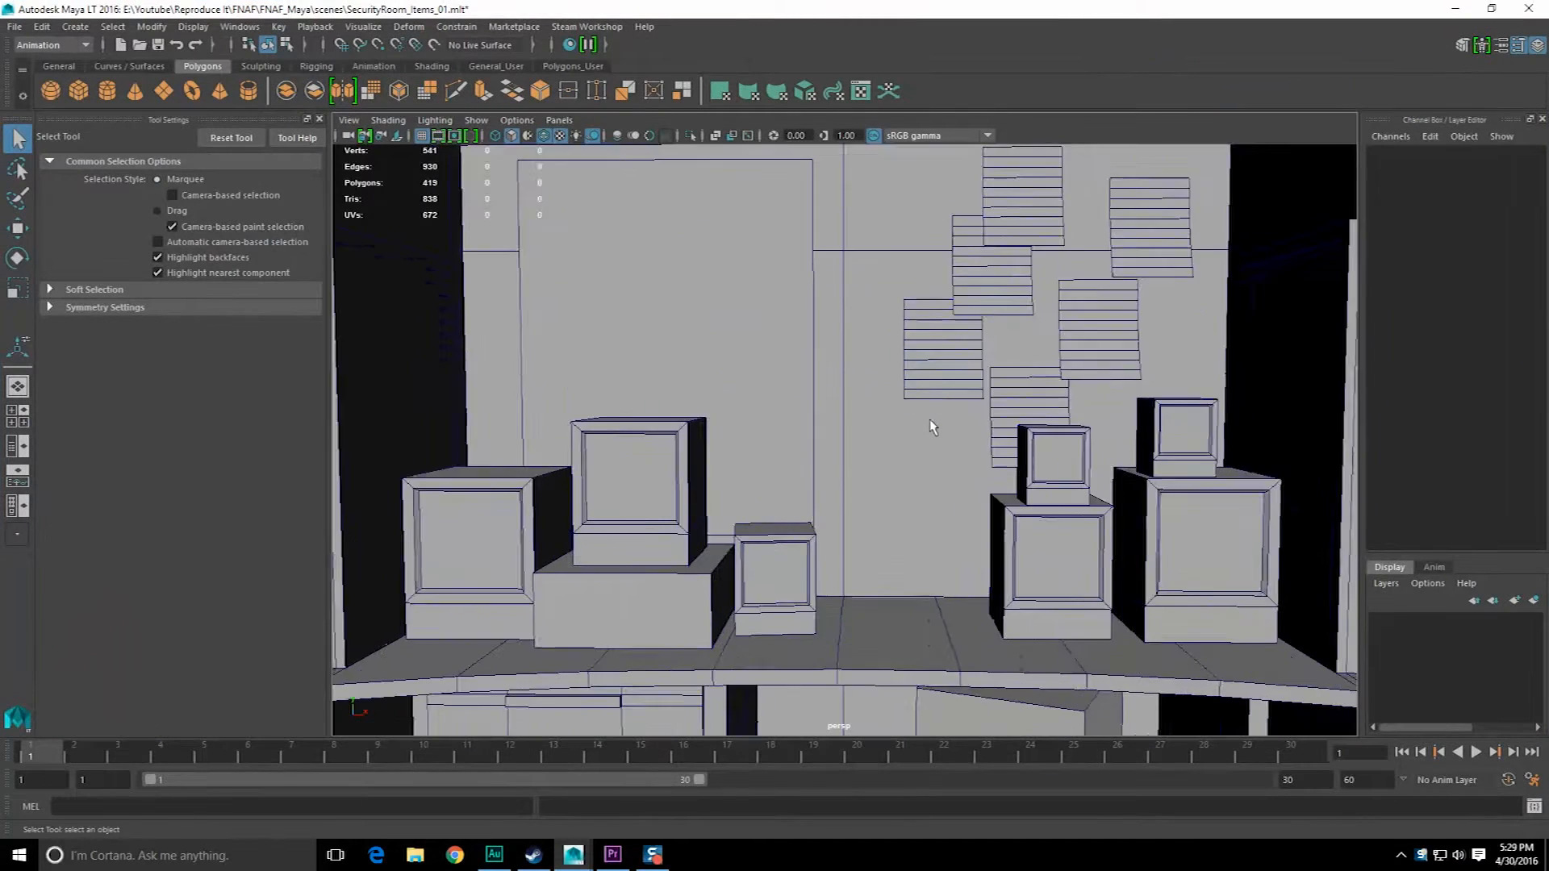
- Switch to Premiere Pro and frame the footage at 00;00;23;04 at 200% zoom so the fan and cupcake are shown
scroll(891, 450, "up", 4)
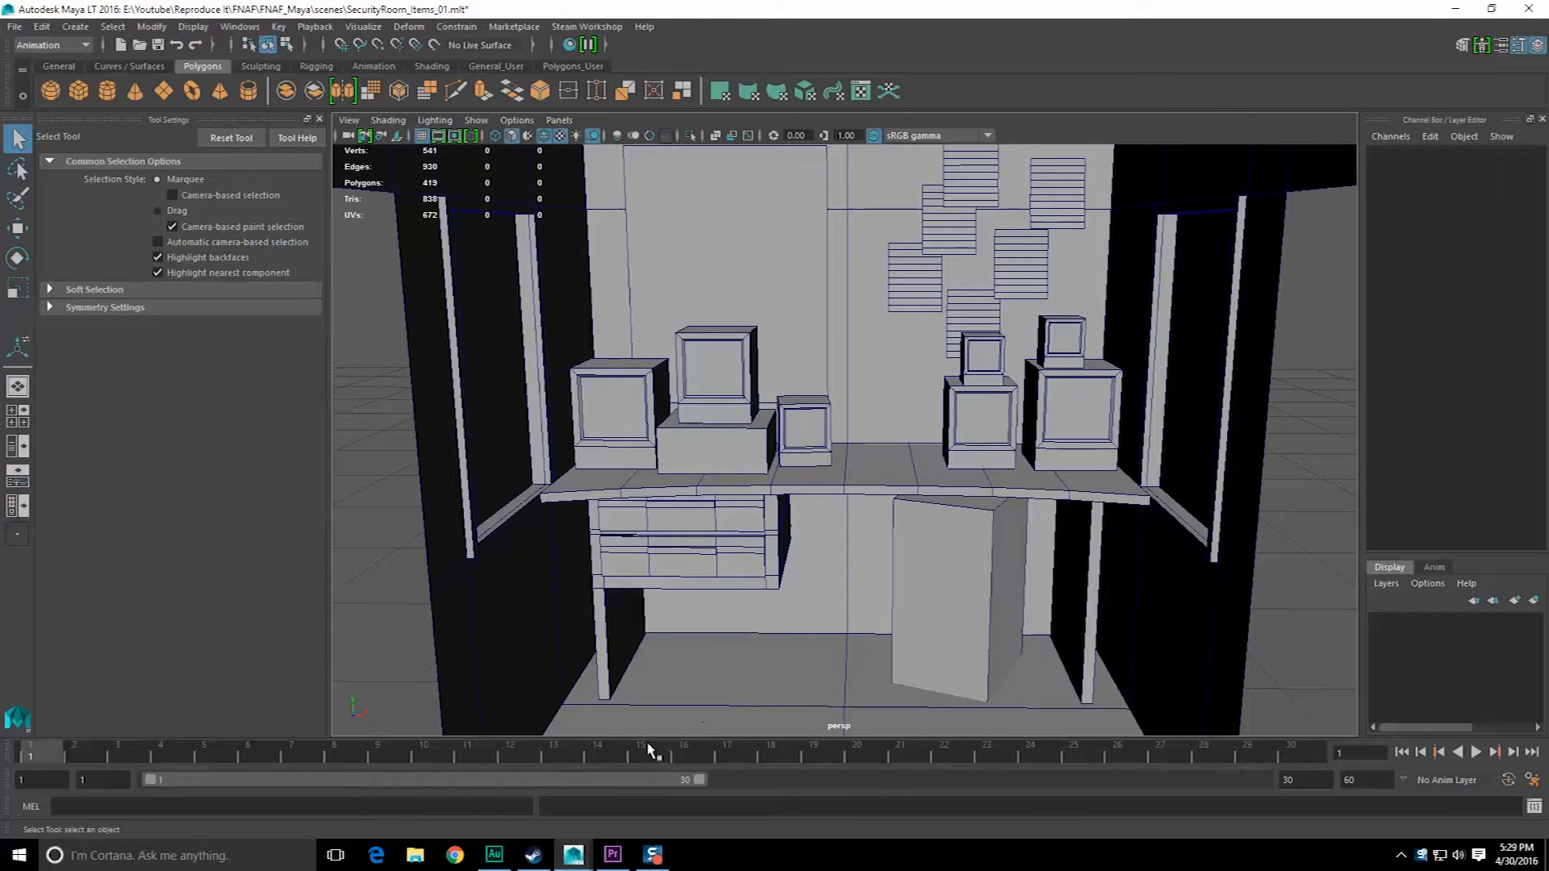
scroll(743, 598, "up", 3)
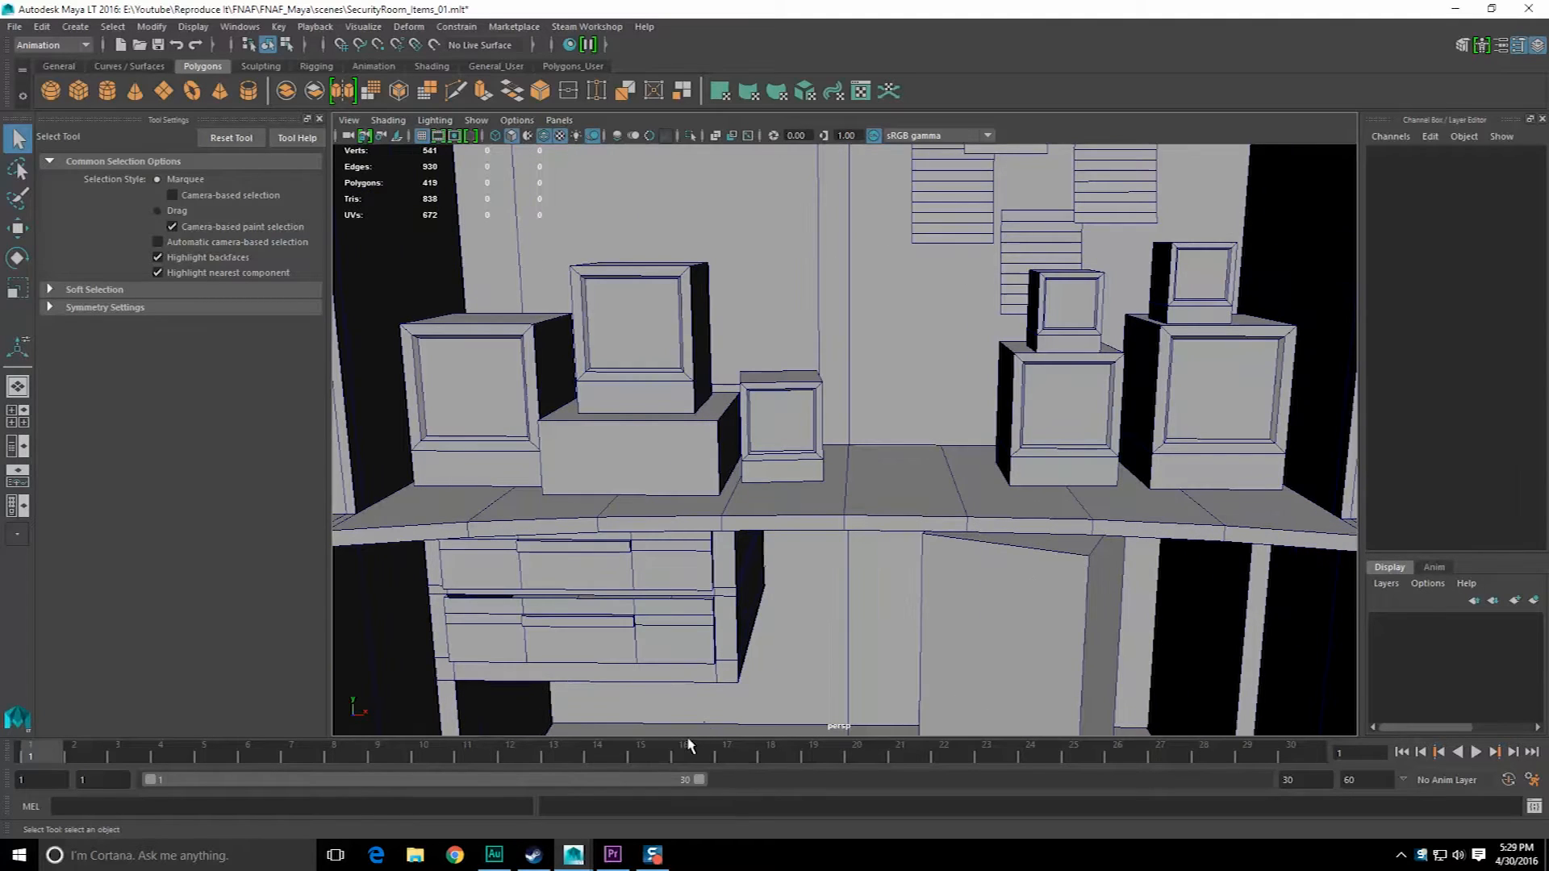
left_click(612, 855)
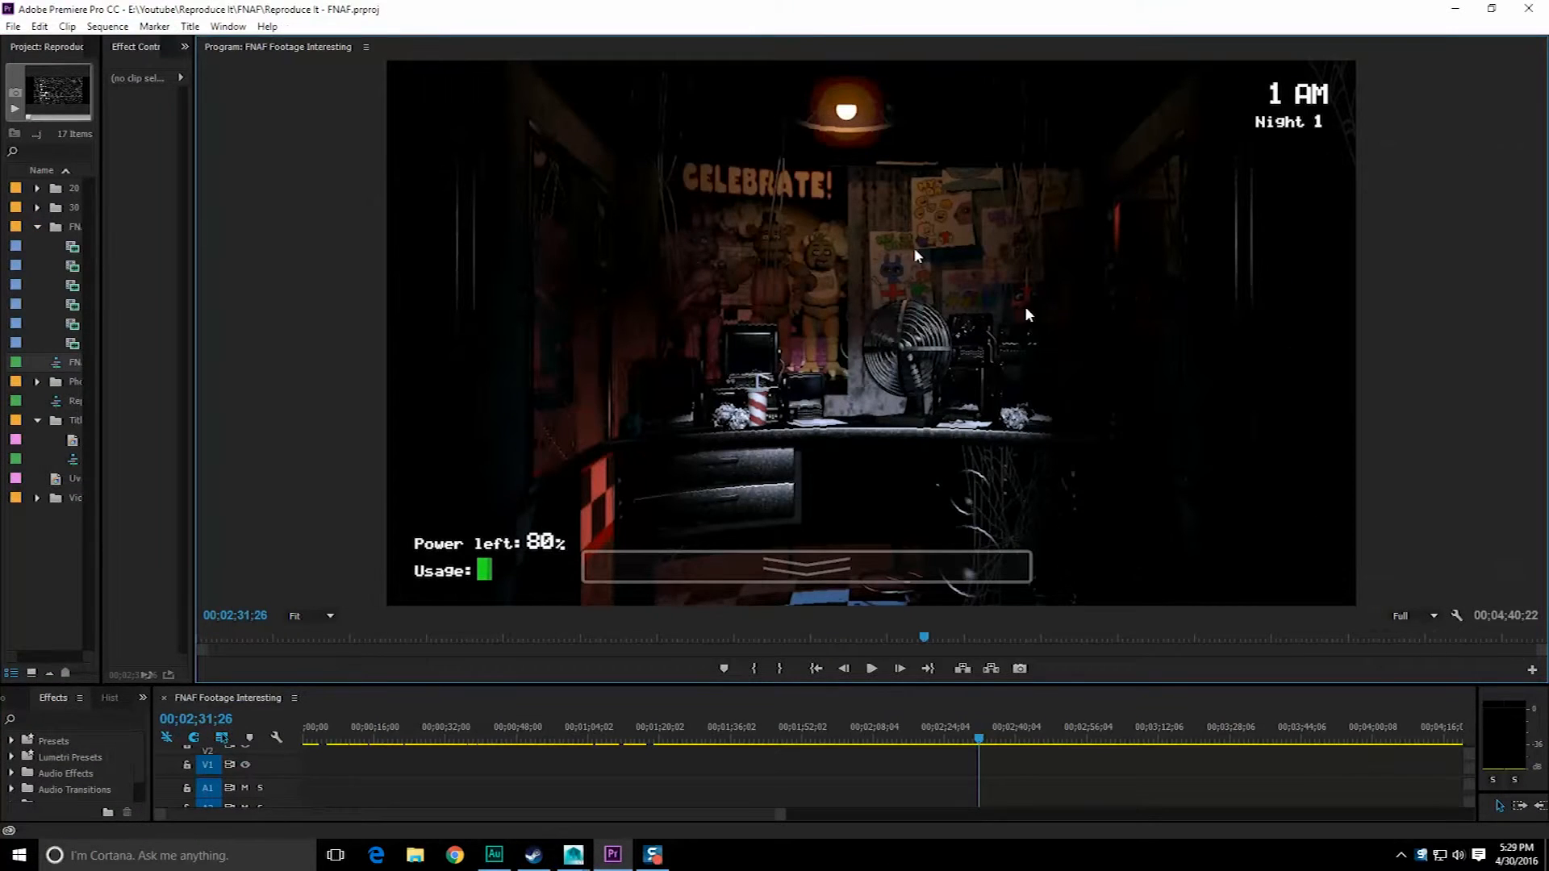
left_click(309, 638)
left_click(311, 616)
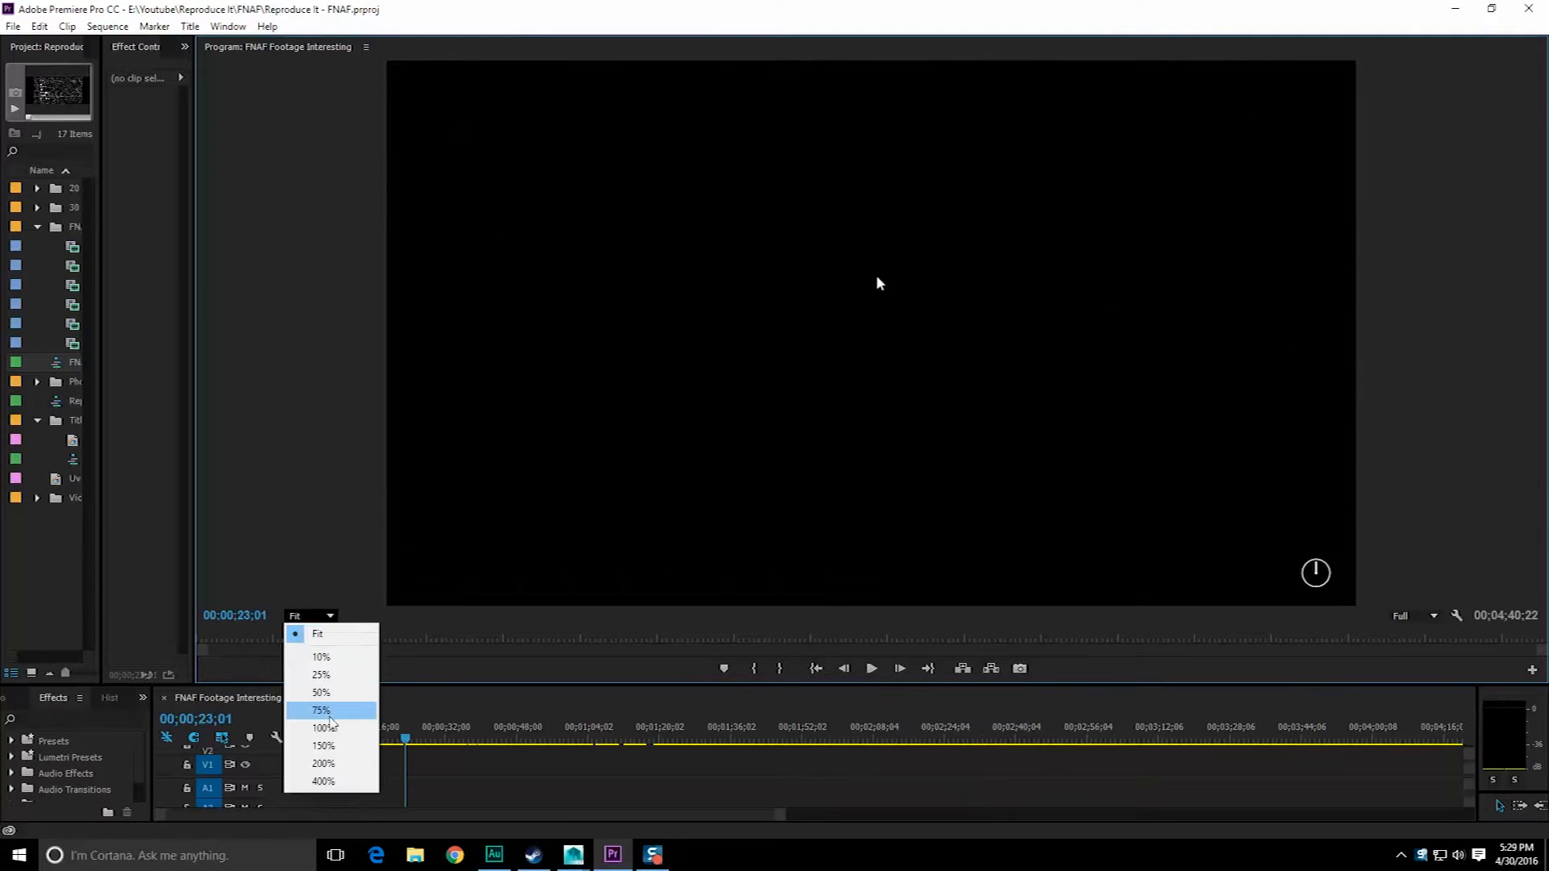
left_click(329, 765)
left_click_drag(790, 601, 1024, 280)
key("space")
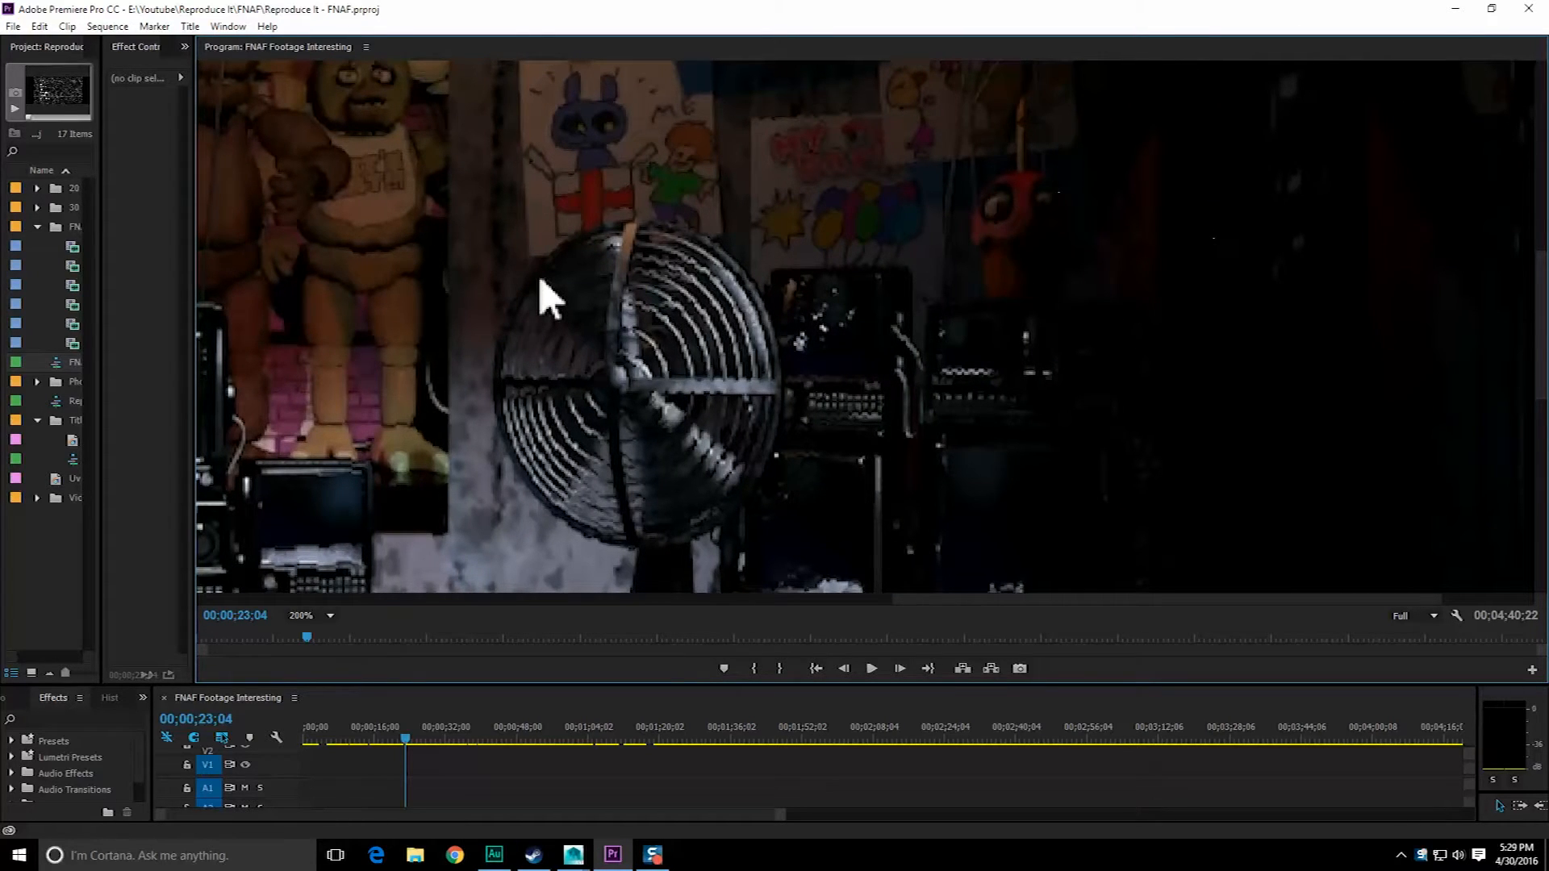
left_click_drag(1544, 346, 1544, 321)
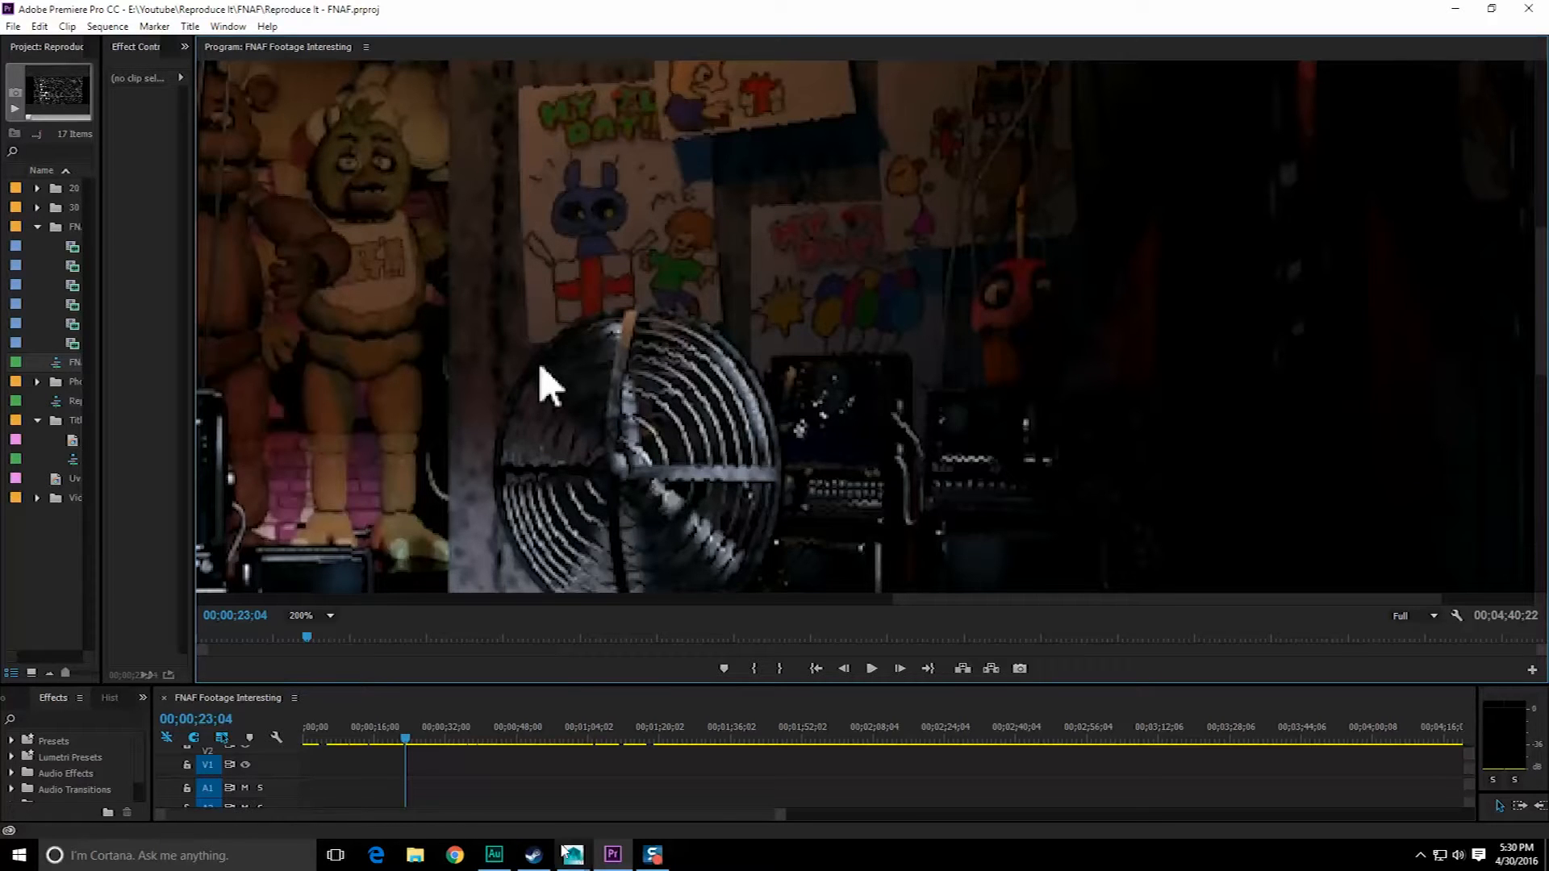
- Launch Photoshop and create a new blank document
mouse_move(574, 855)
left_click(666, 762)
left_click(632, 855)
left_click(18, 855)
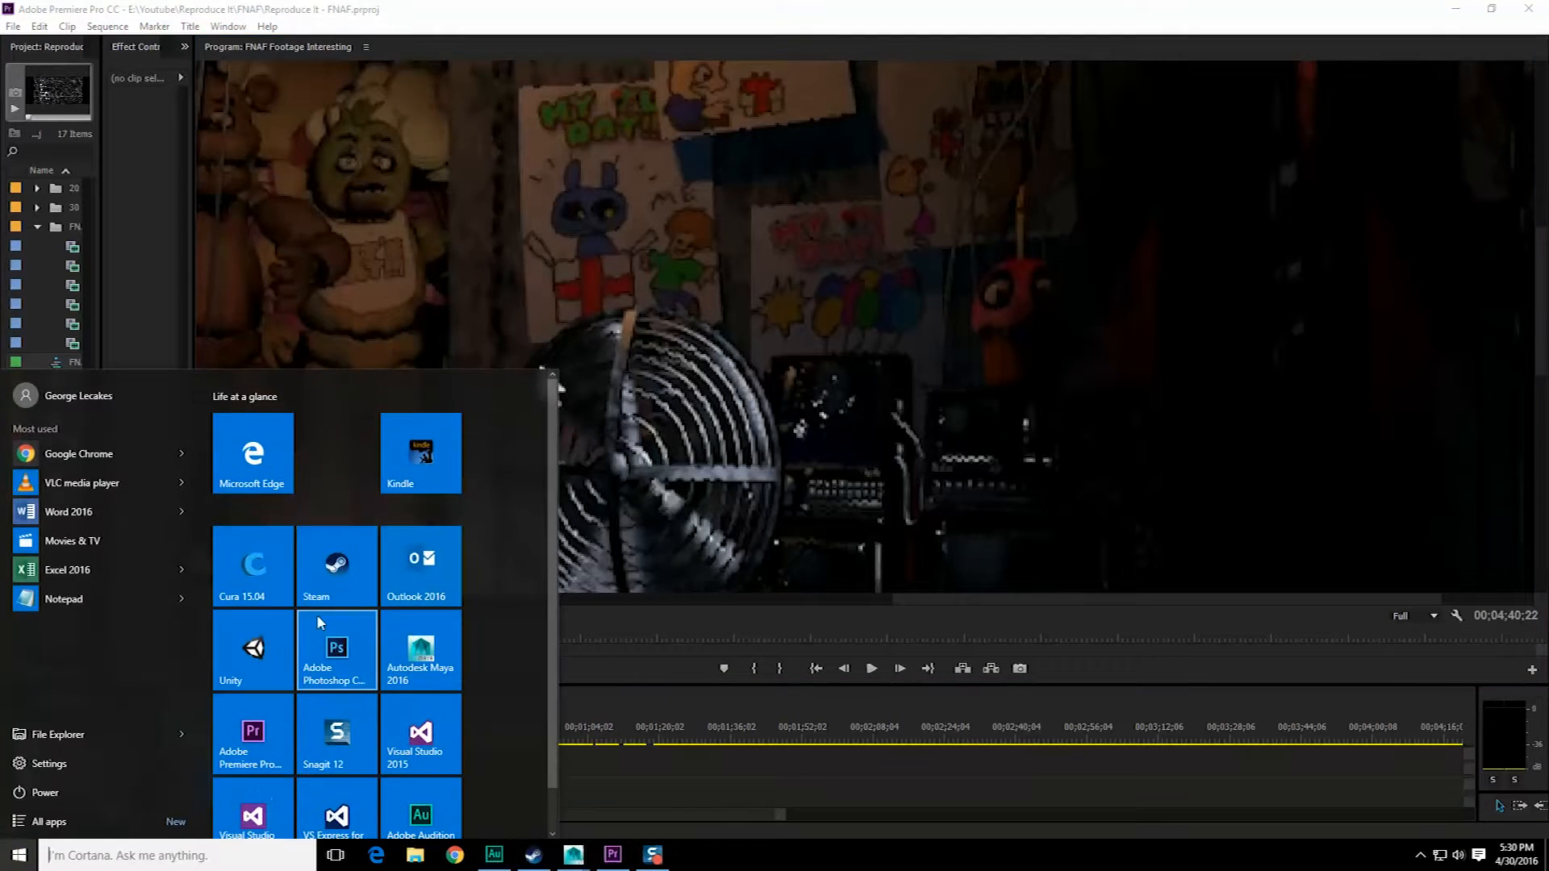
left_click(304, 643)
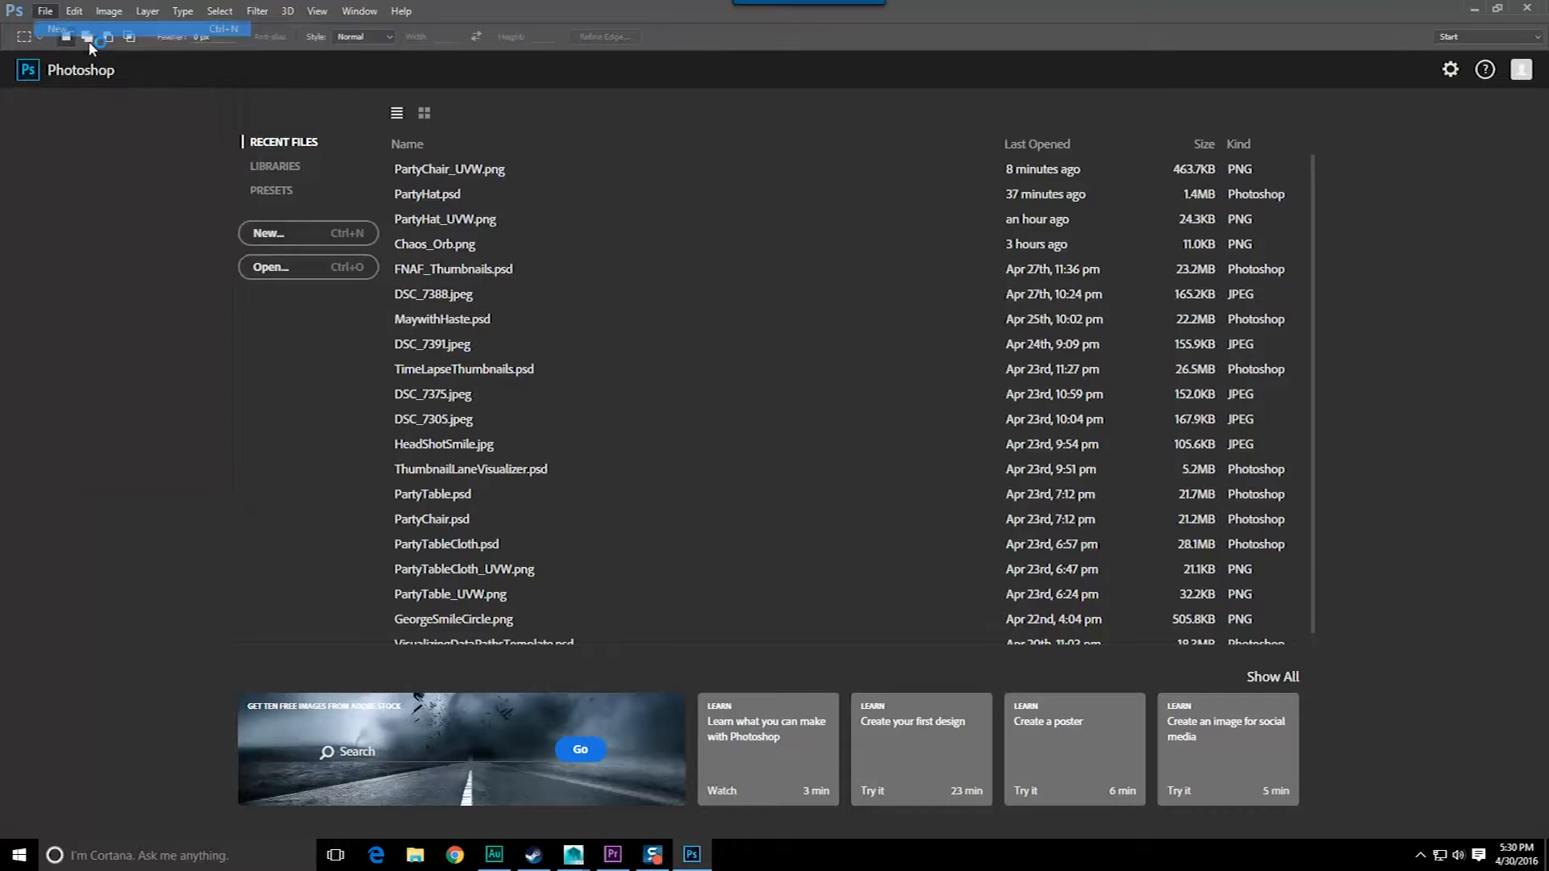
key("ctrl+n")
left_click(1208, 292)
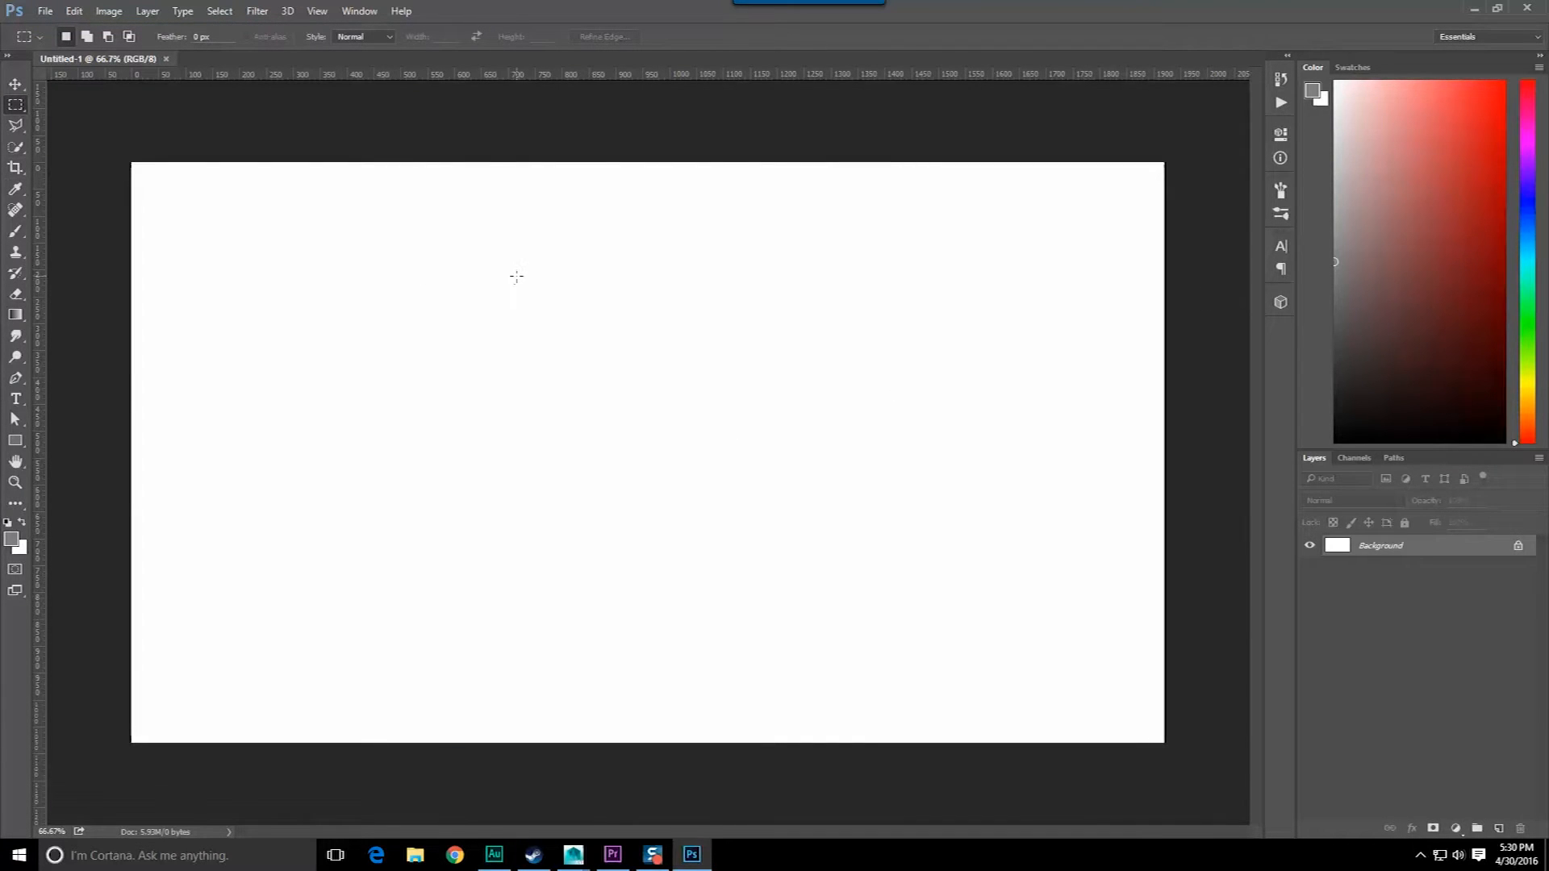
- Capture the Premiere Pro screen showing the cupcake and paste it into the new Photoshop document
key("ctrl+a")
left_click(612, 854)
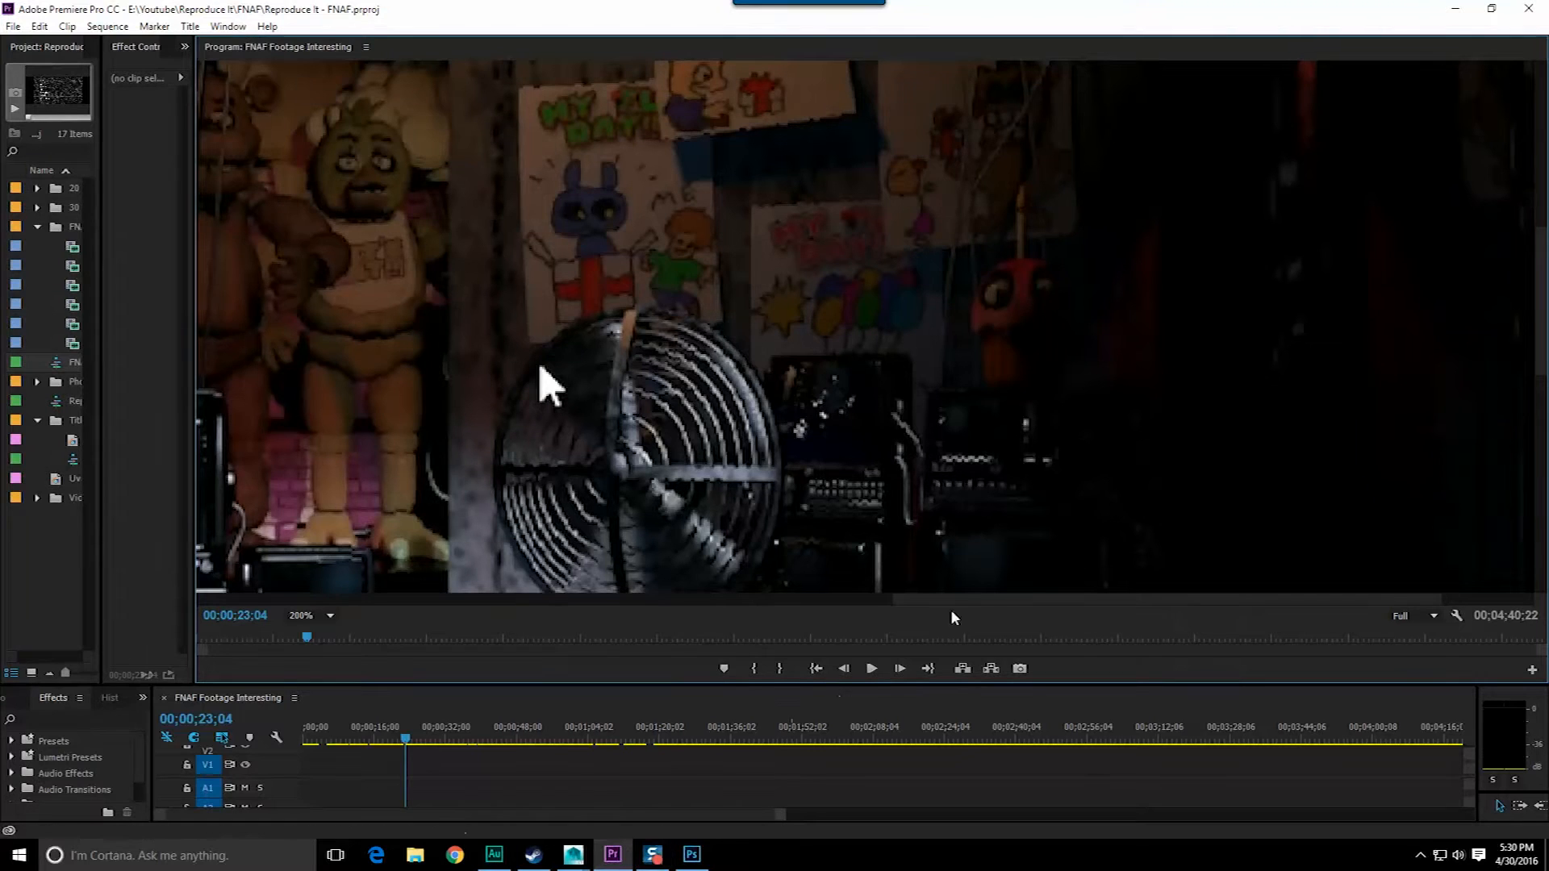
left_click(692, 854)
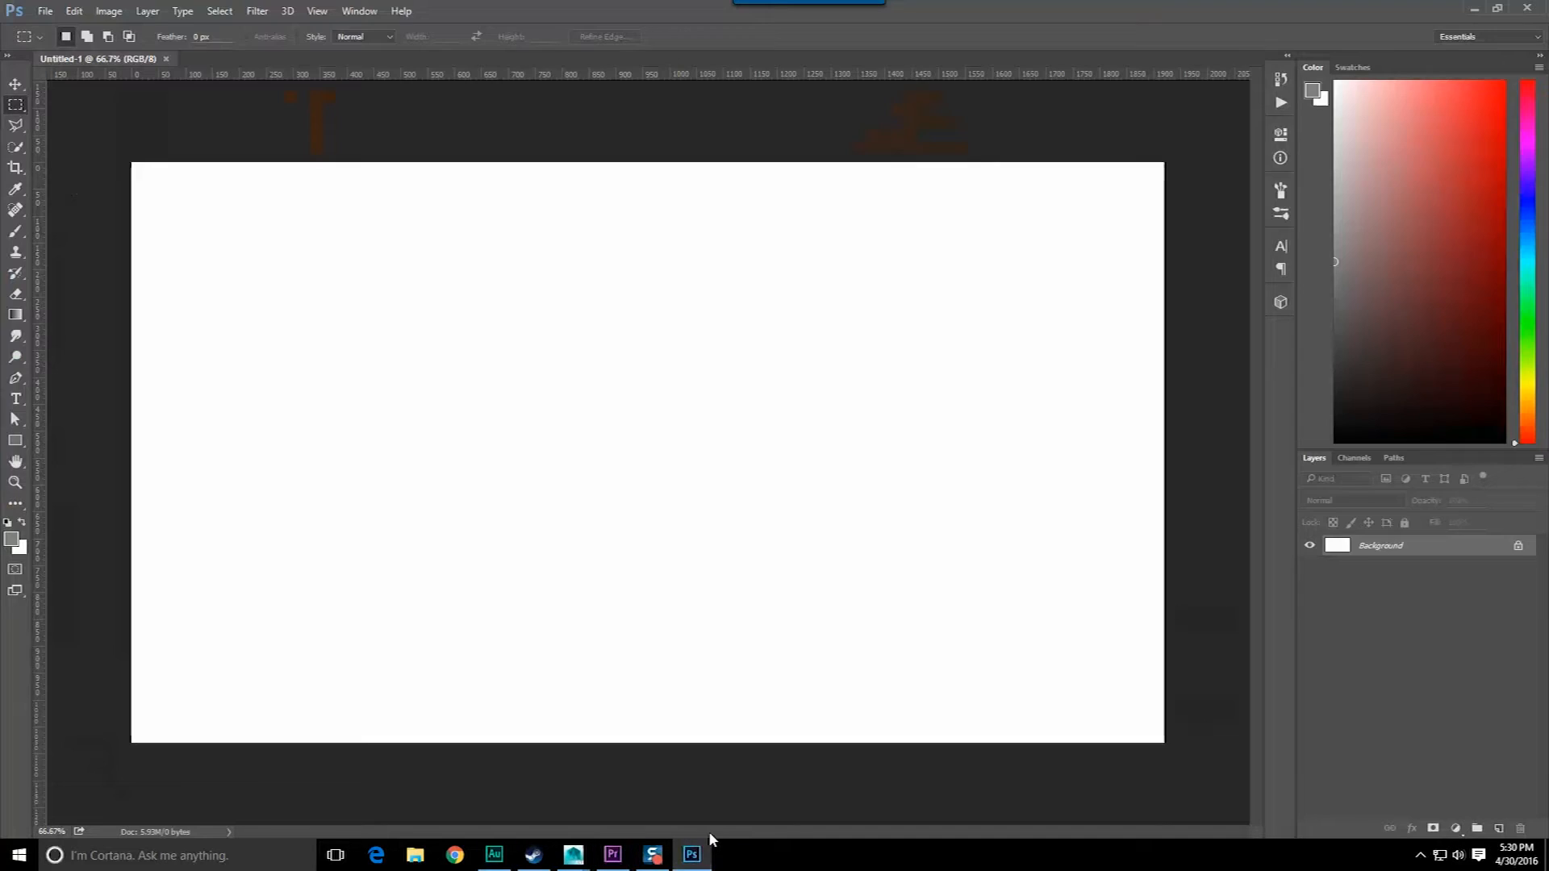
key("ctrl+v")
- Crop the pasted screenshot to a small square around the red cupcake
left_click(16, 167)
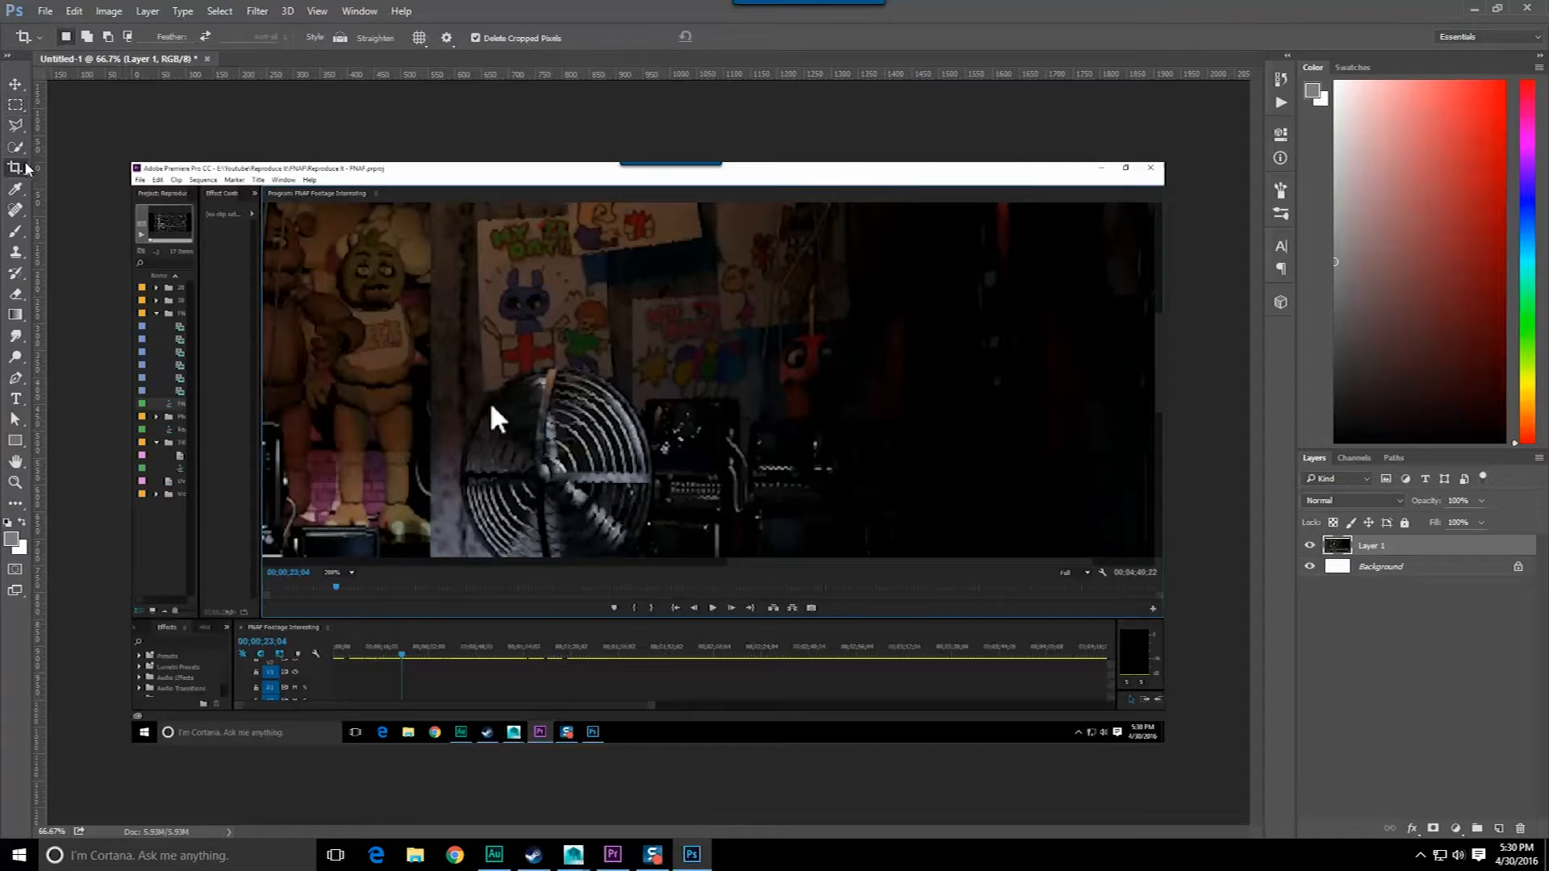
left_click_drag(748, 288, 905, 446)
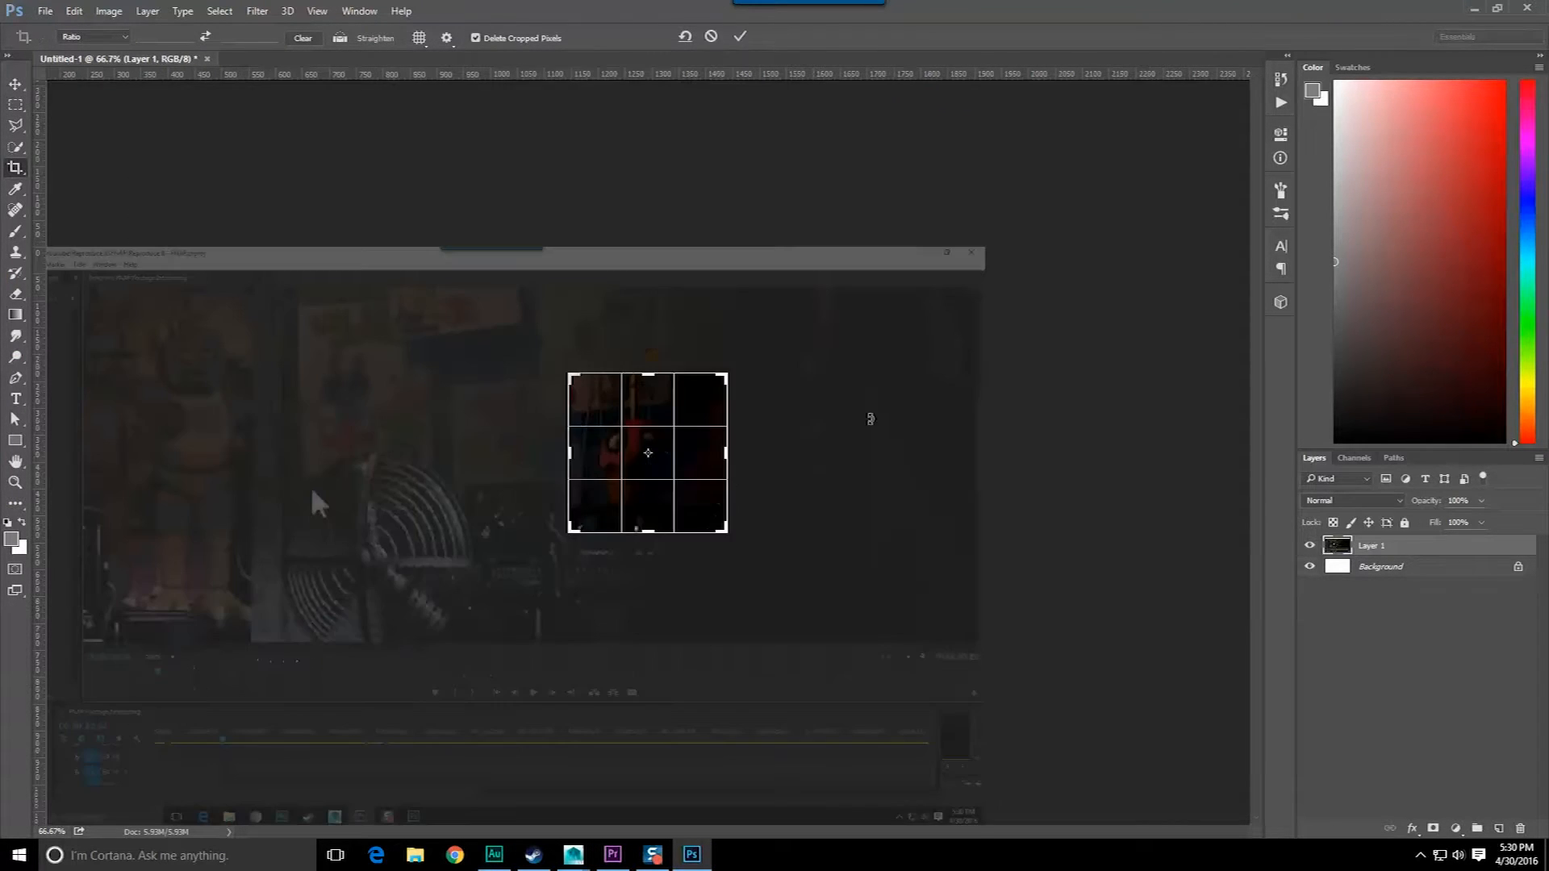
mouse_move(685, 460)
left_mouse_down()
mouse_move(705, 457)
mouse_move(702, 472)
left_mouse_up()
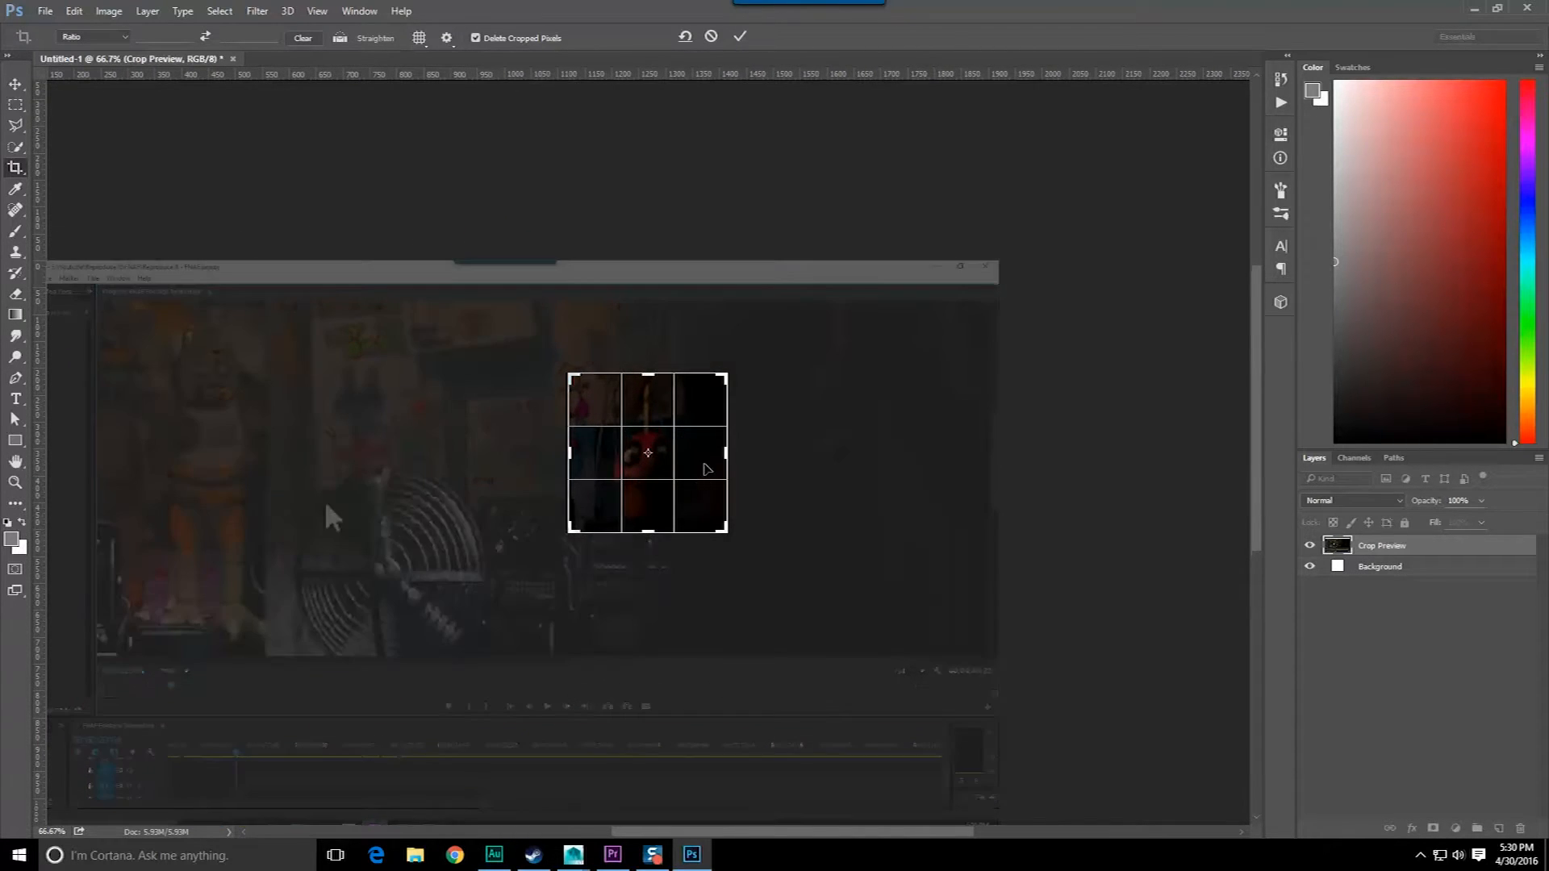
key("Return")
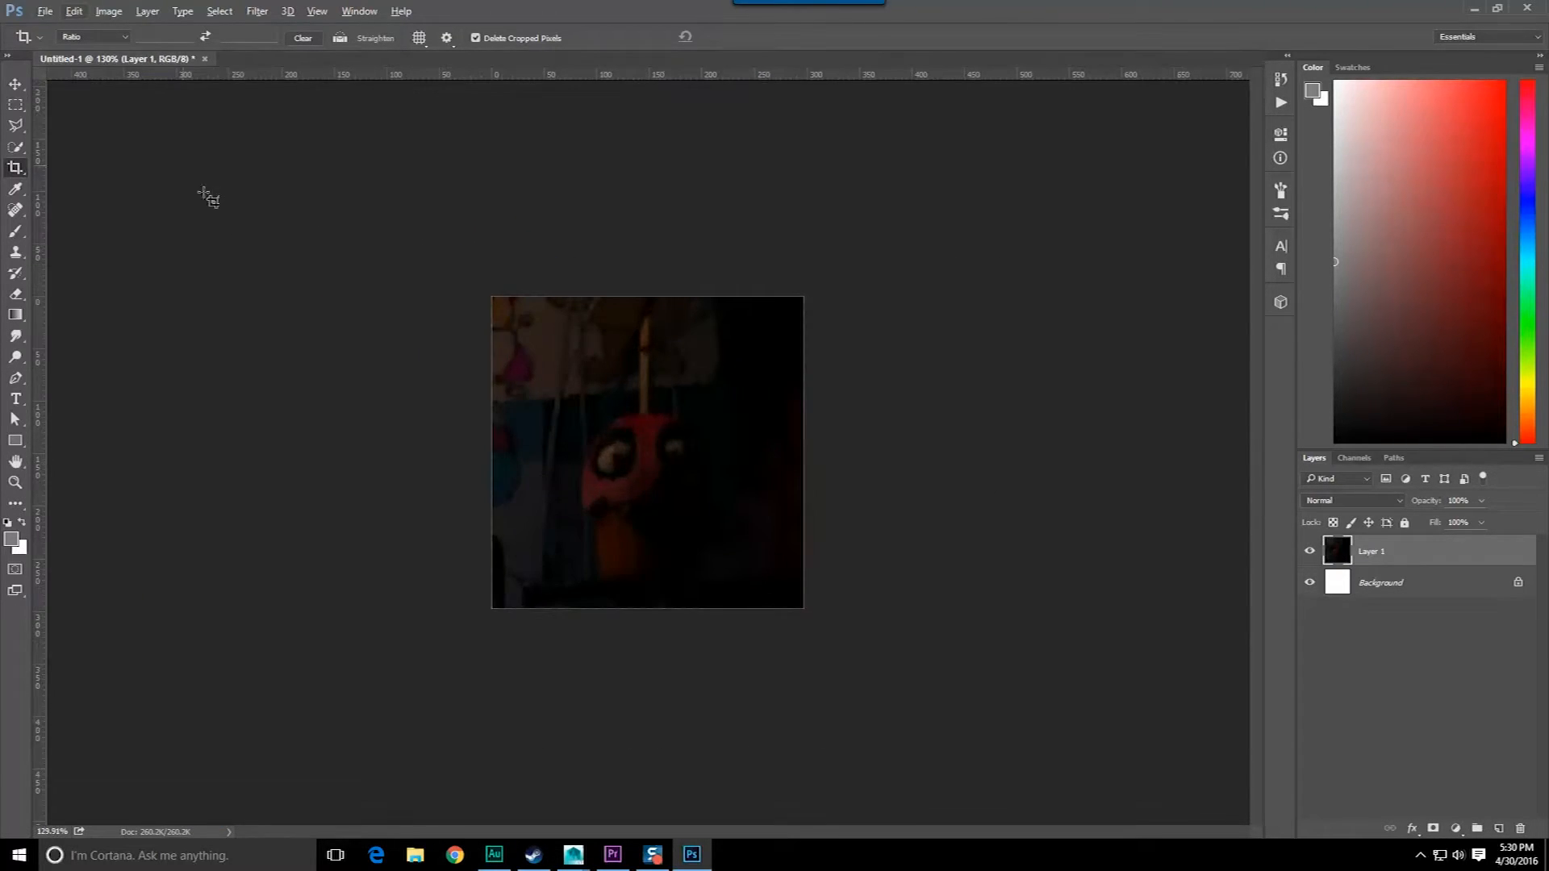
- Brighten the cropped cupcake image with Levels, setting the white input level to about 79
key("ctrl+l")
left_click_drag(1008, 315, 873, 318)
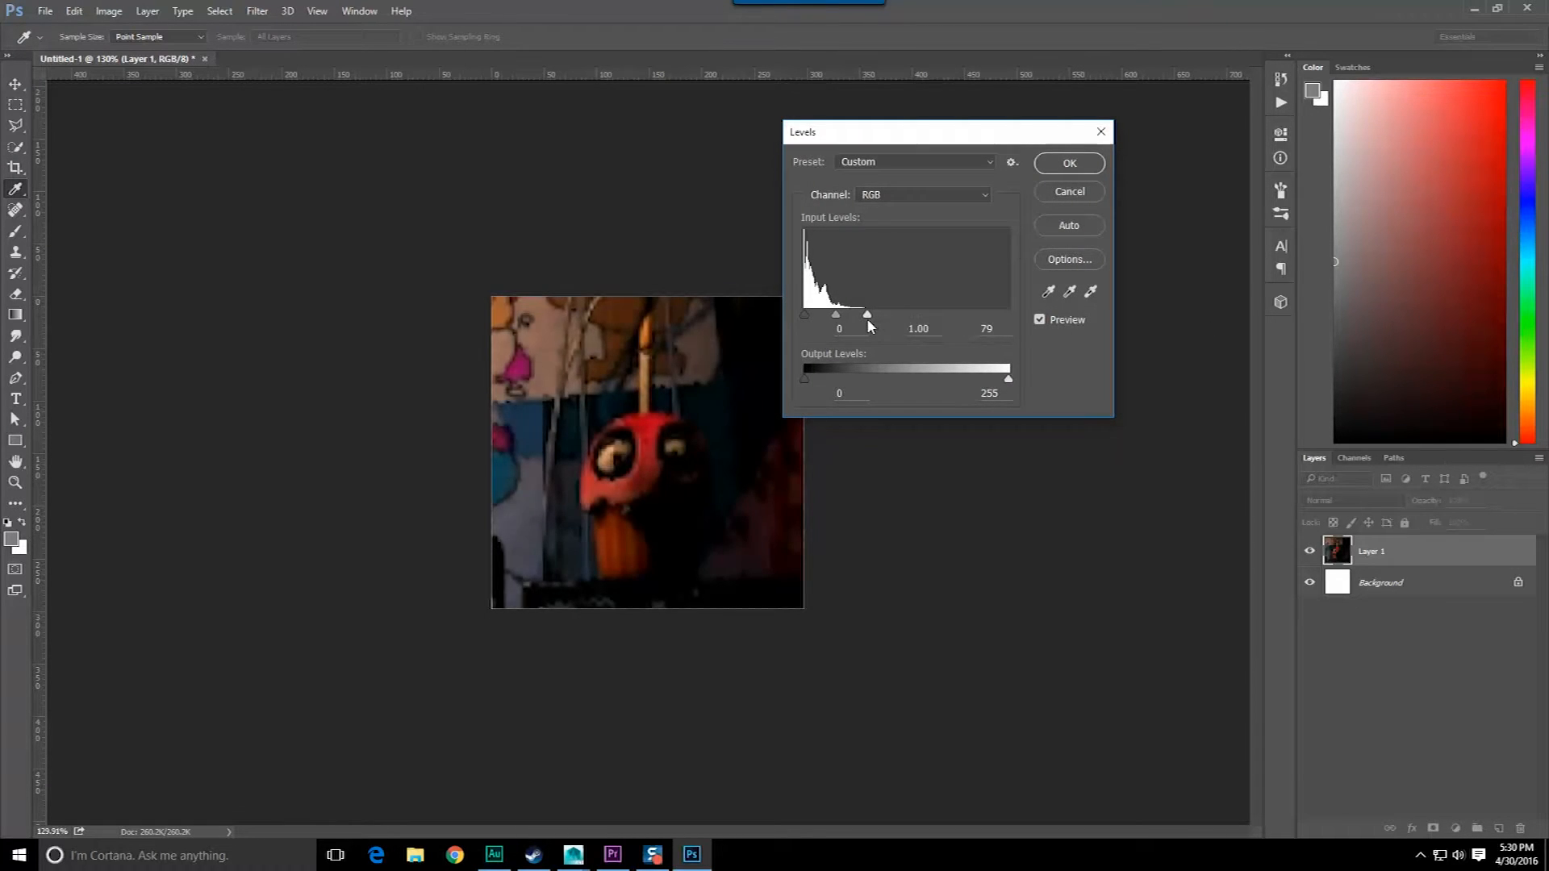
left_click(1067, 161)
- Save the cupcake image as a JPEG in the FNAF_Maya sourceimages folder, naming it Cupc and accepting the default JPEG options
left_click(45, 11)
left_click(93, 196)
left_click(353, 499)
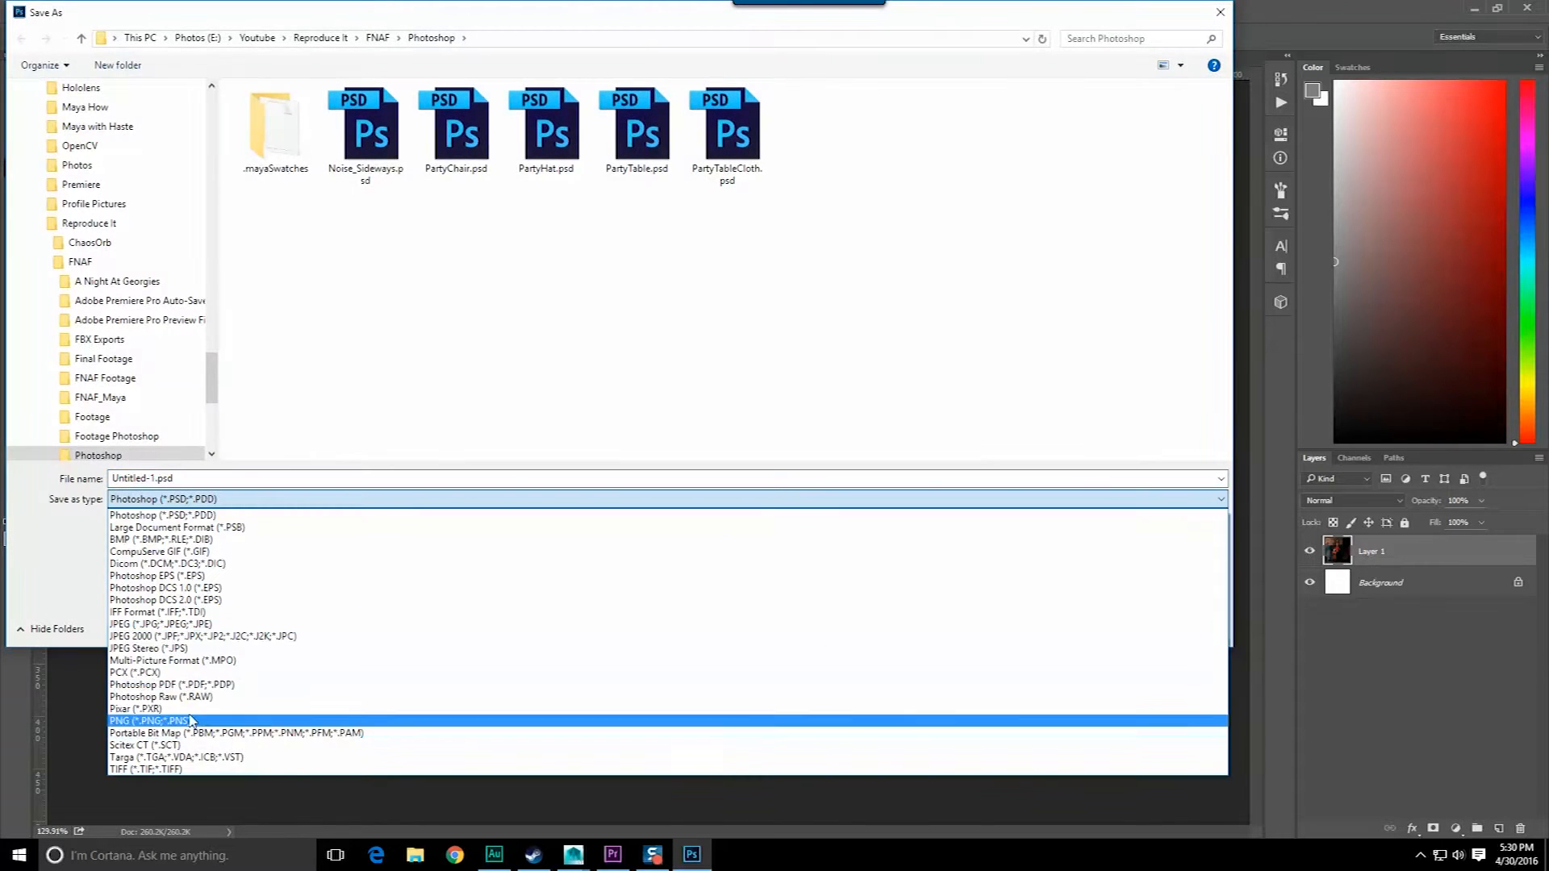
left_click(161, 624)
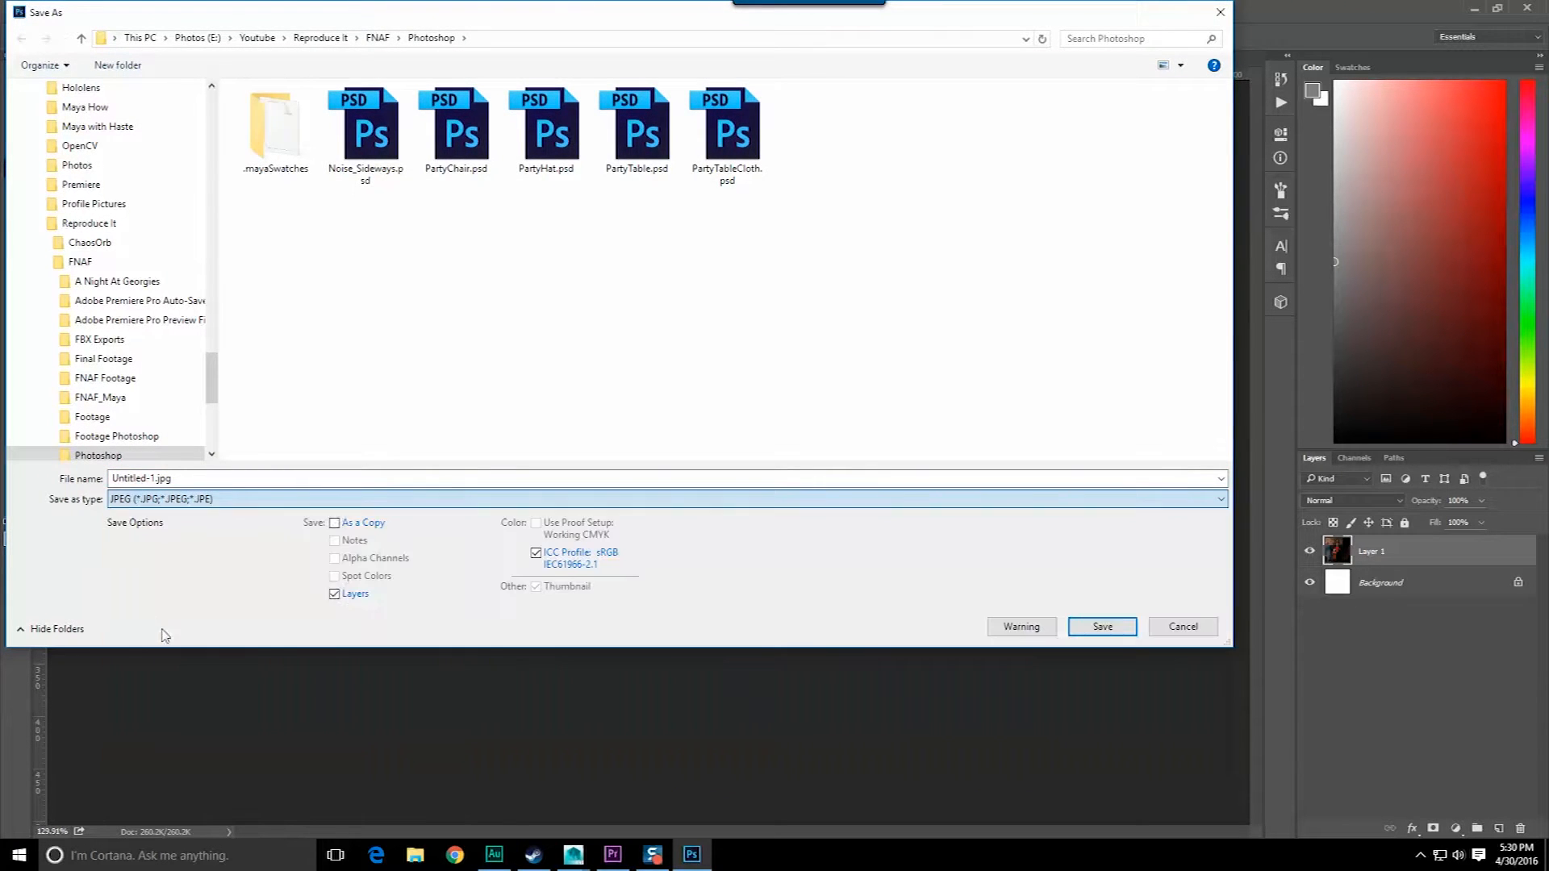
left_click(339, 36)
left_click(283, 131)
double_click(283, 133)
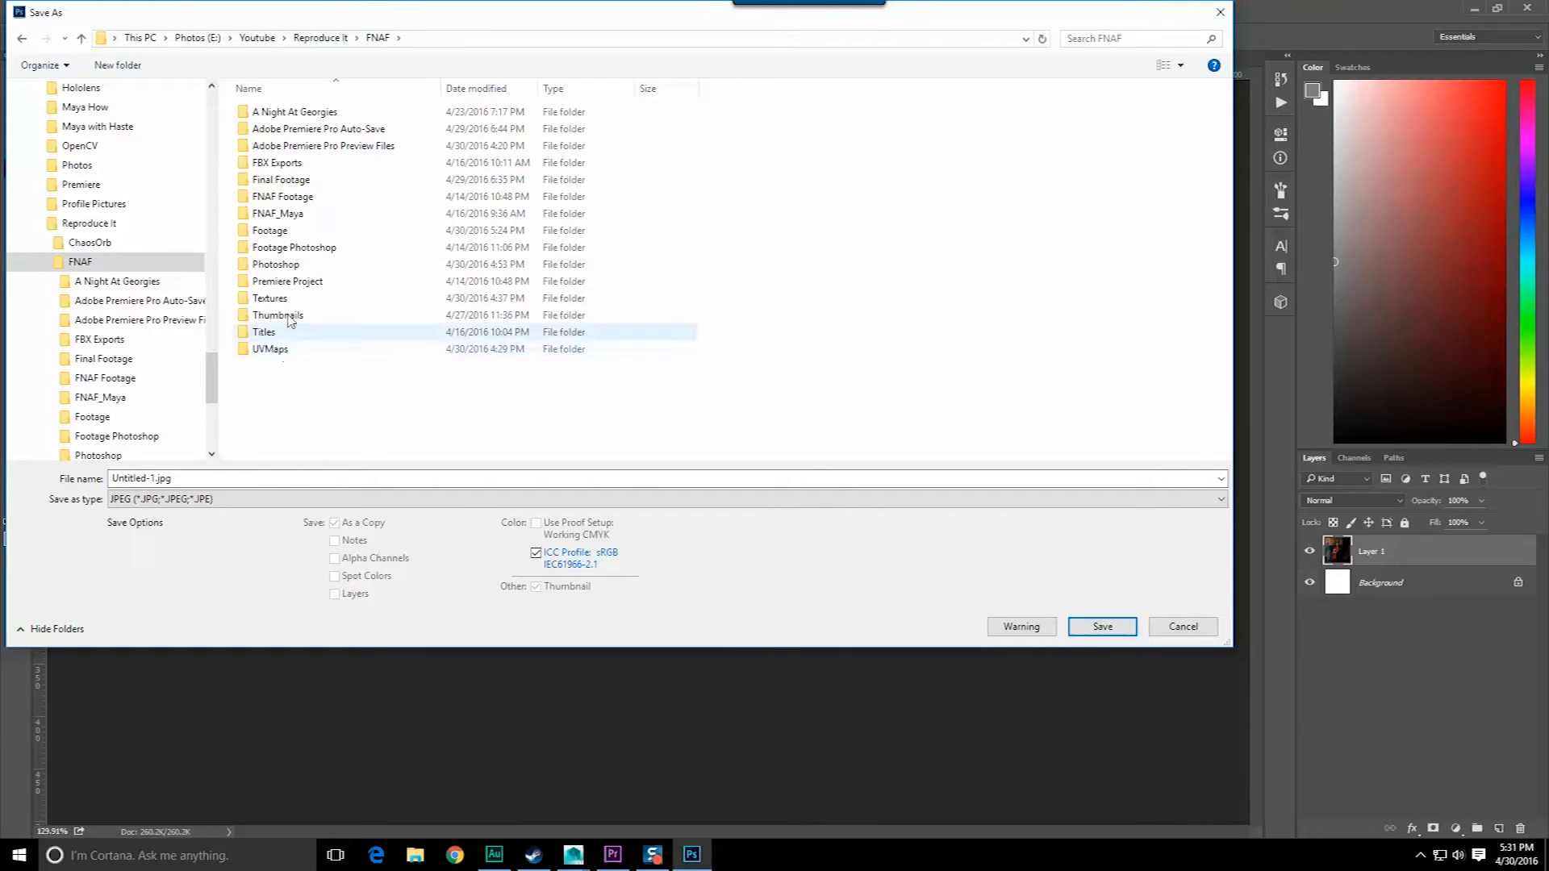
double_click(295, 216)
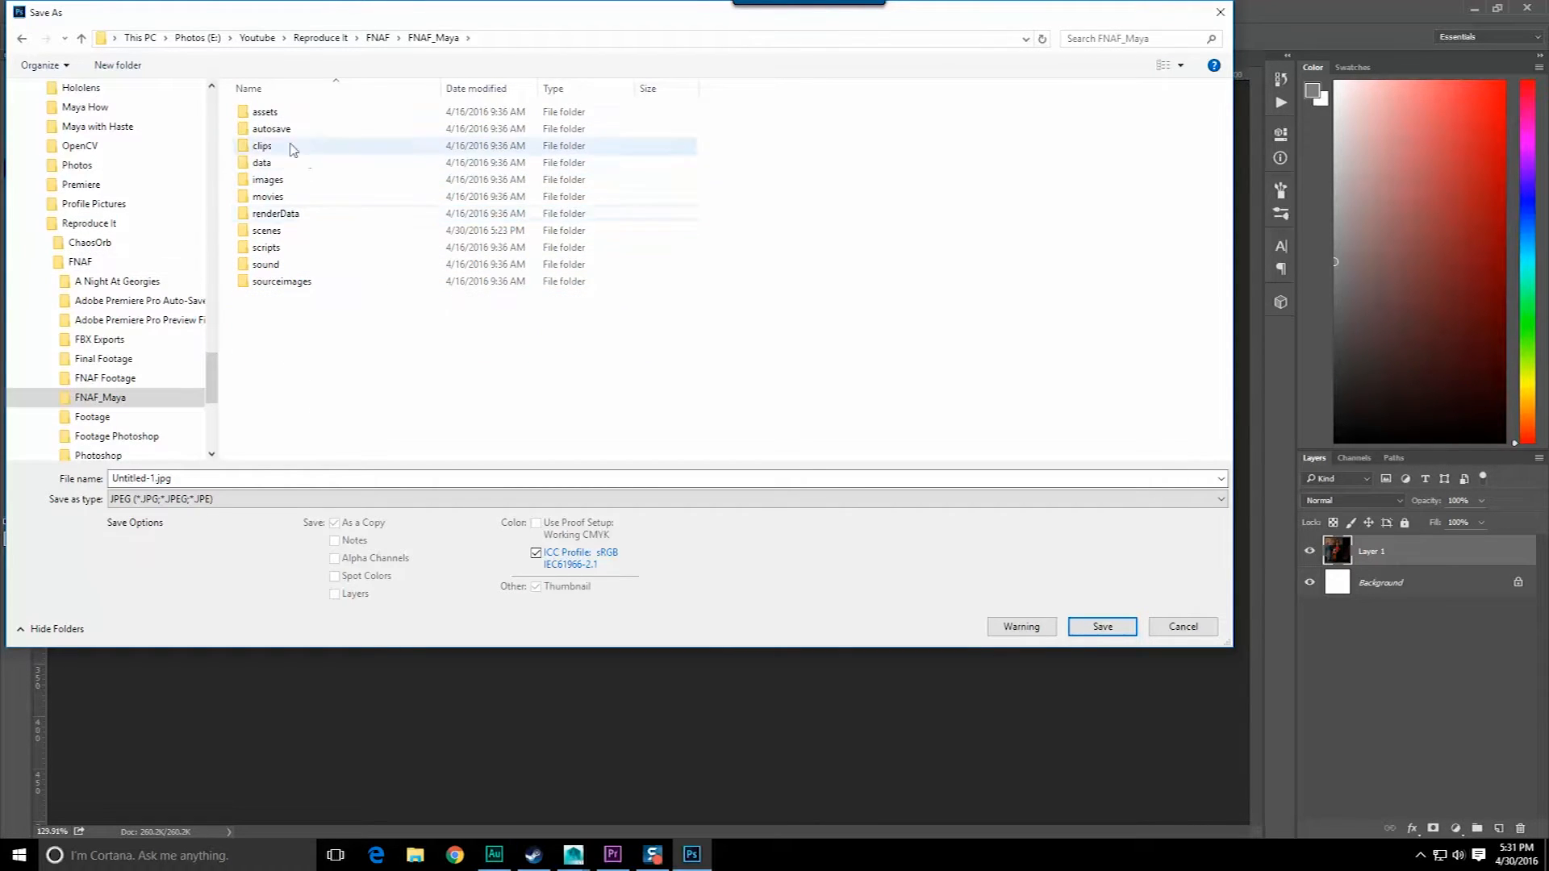
double_click(271, 283)
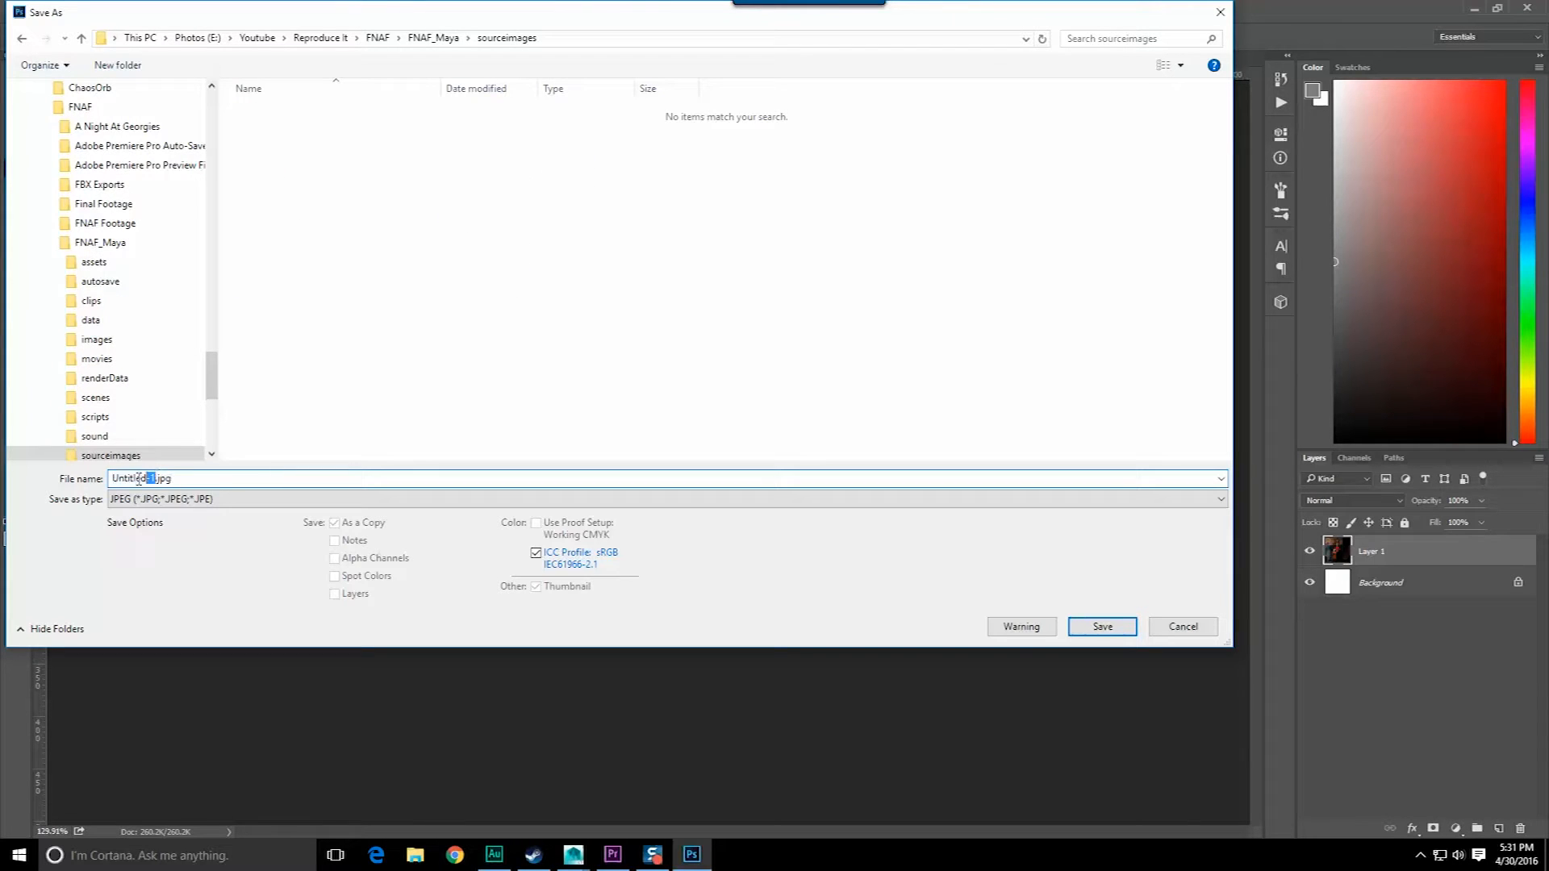
type("Cupcake_re")
key("Return")
key("Return")
- Switch to Maya and examine the small monitors on the desk against the cupcake's place in the Premiere Pro footage
key("alt+Tab")
scroll(824, 408, "down", 3)
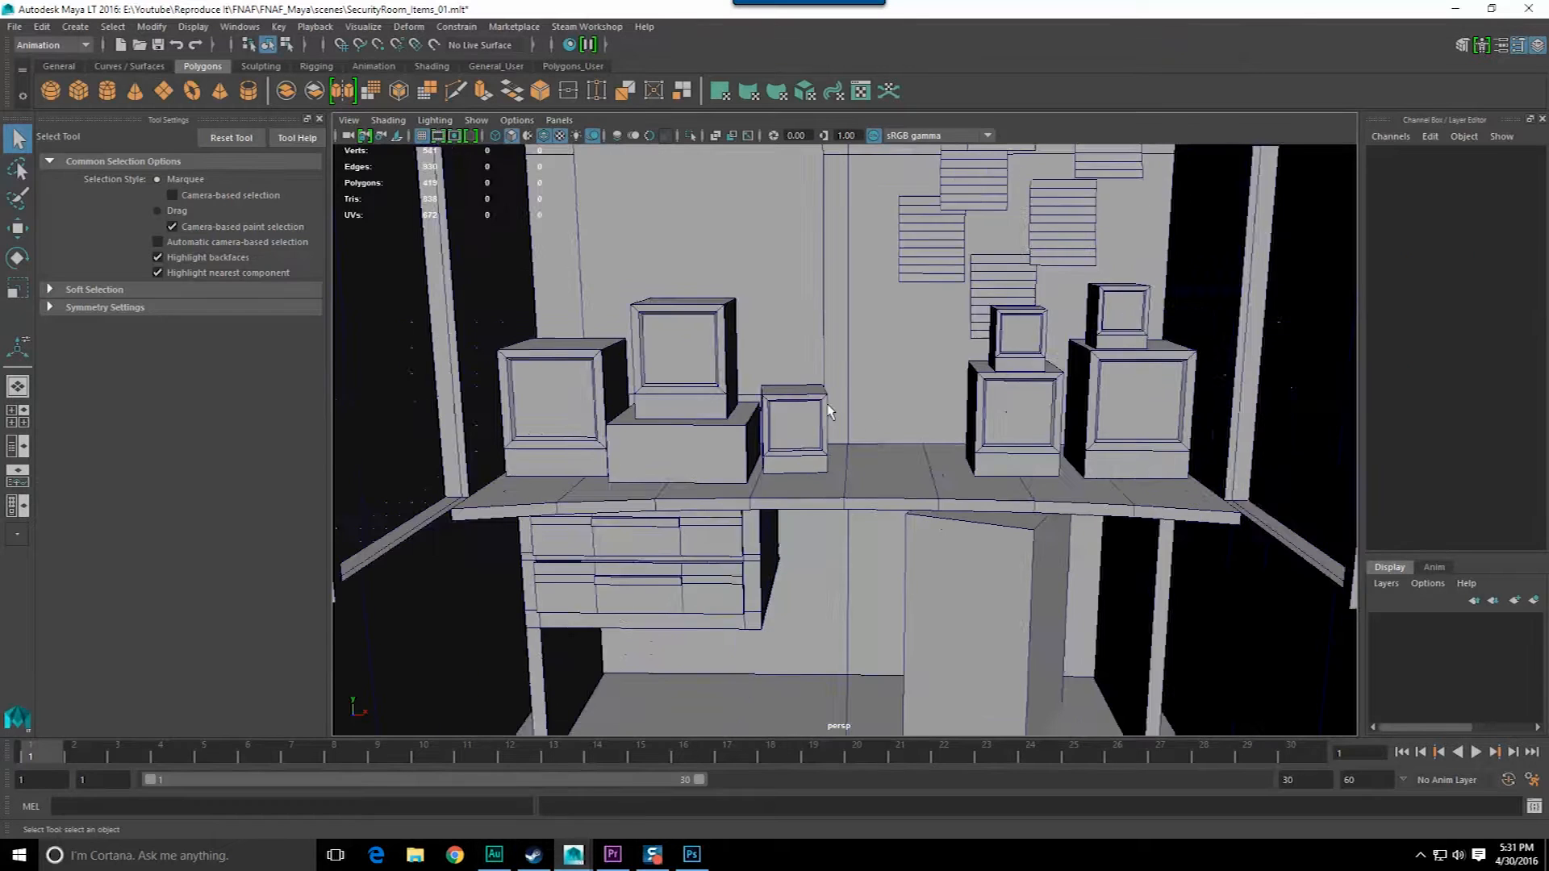
left_click_drag(825, 408, 733, 438, "alt")
right_click_drag(732, 438, 844, 377, "alt")
left_click_drag(844, 377, 762, 521, "alt")
right_click_drag(762, 521, 866, 518, "alt")
middle_click_drag(866, 518, 789, 455, "alt")
left_click(612, 849)
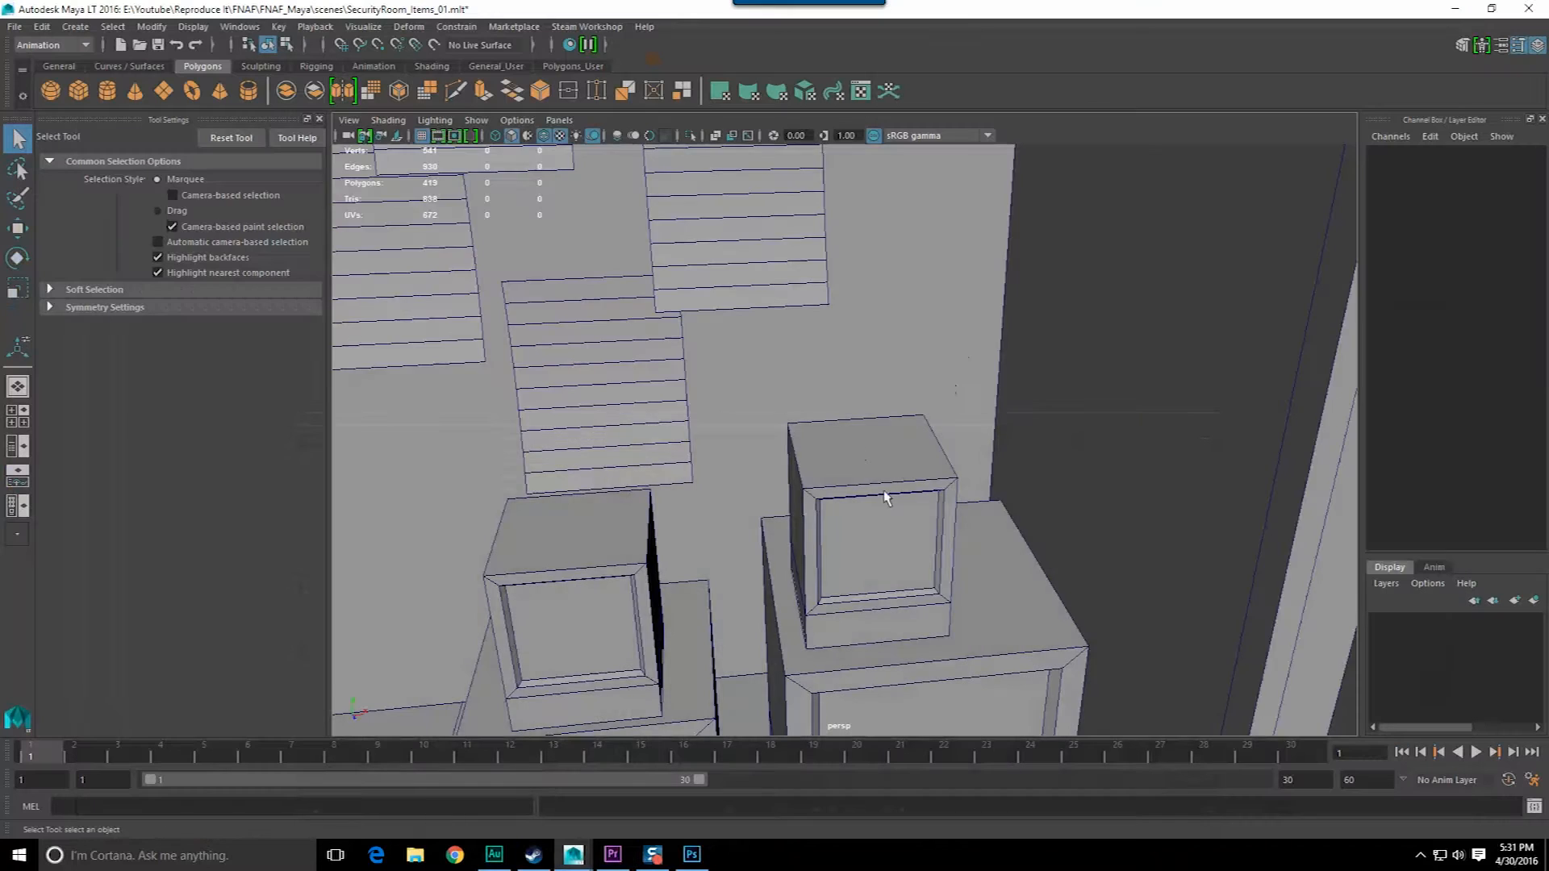
left_click(839, 464)
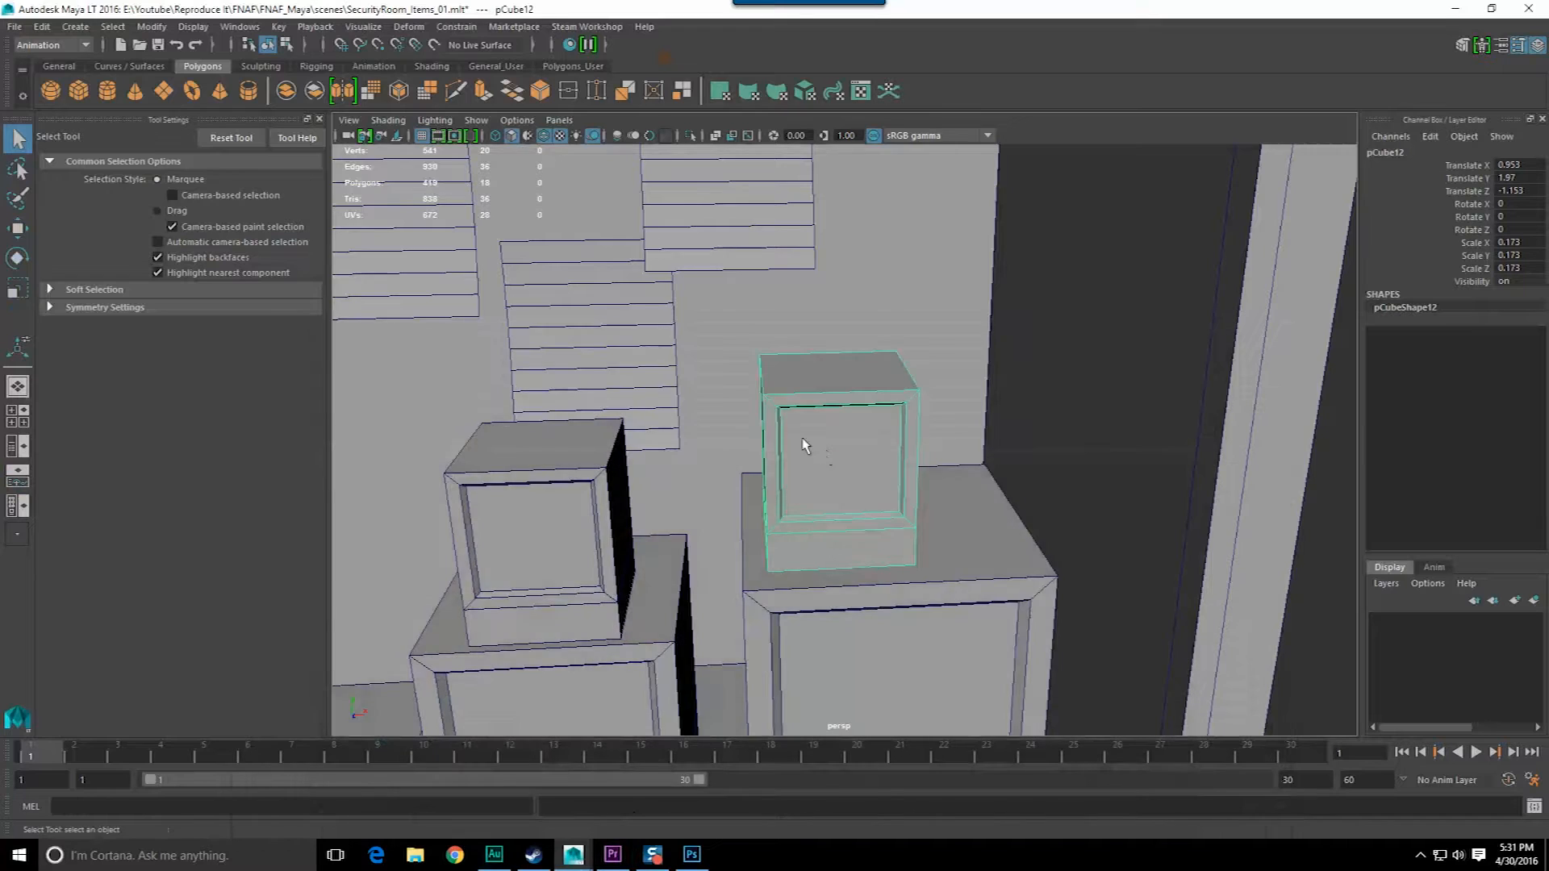
- Create a polygon cube and scale it uniformly to about 0.113
left_click(78, 90)
scroll(613, 472, "down", 10)
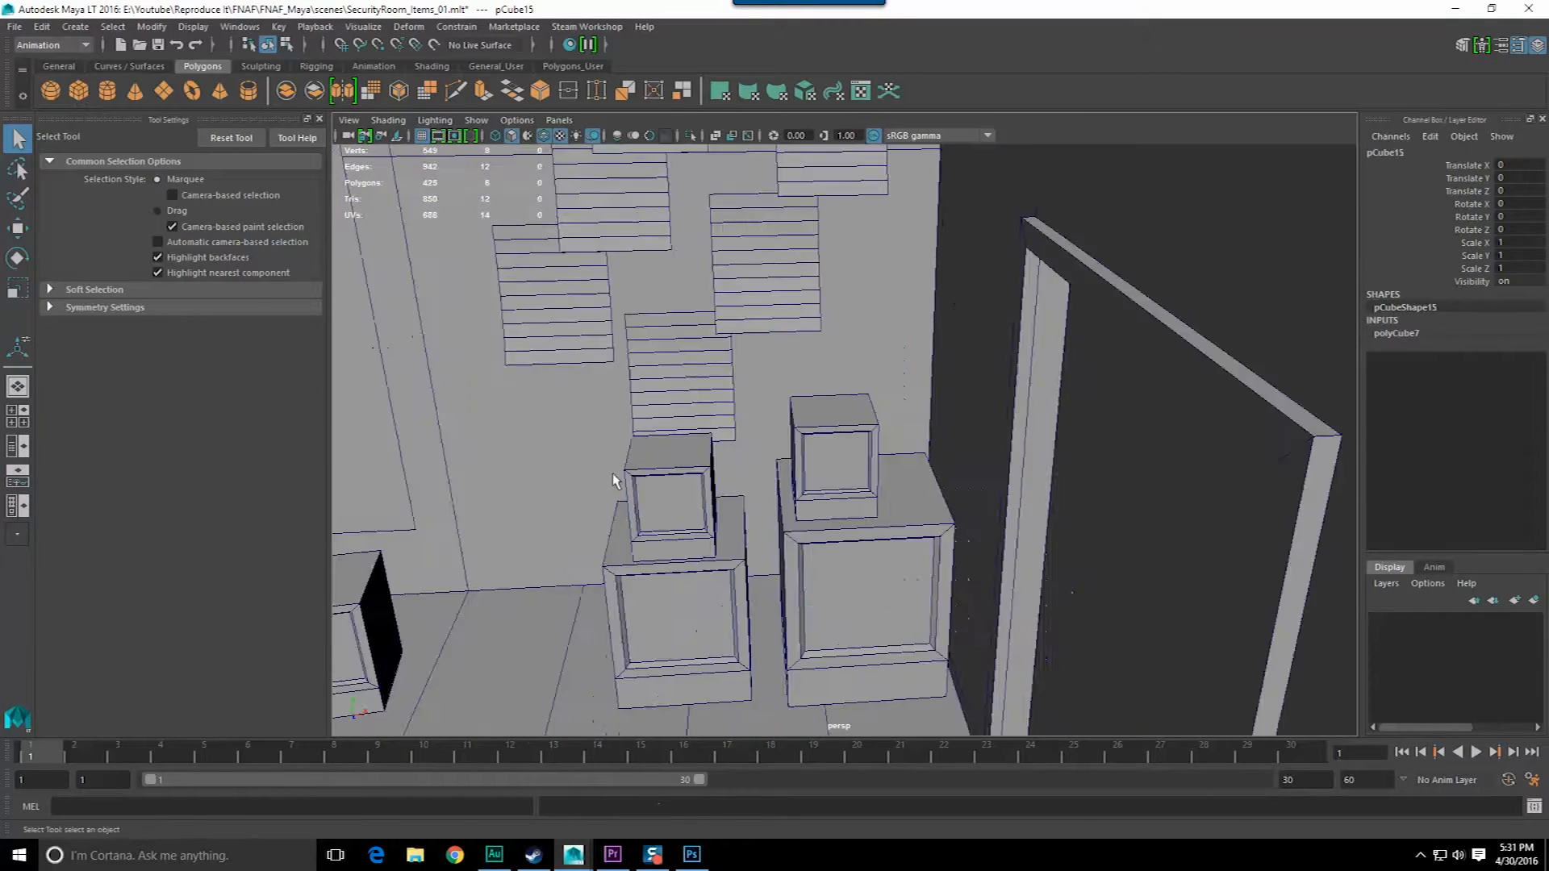
middle_click_drag(713, 518, 733, 471, "alt")
key("r")
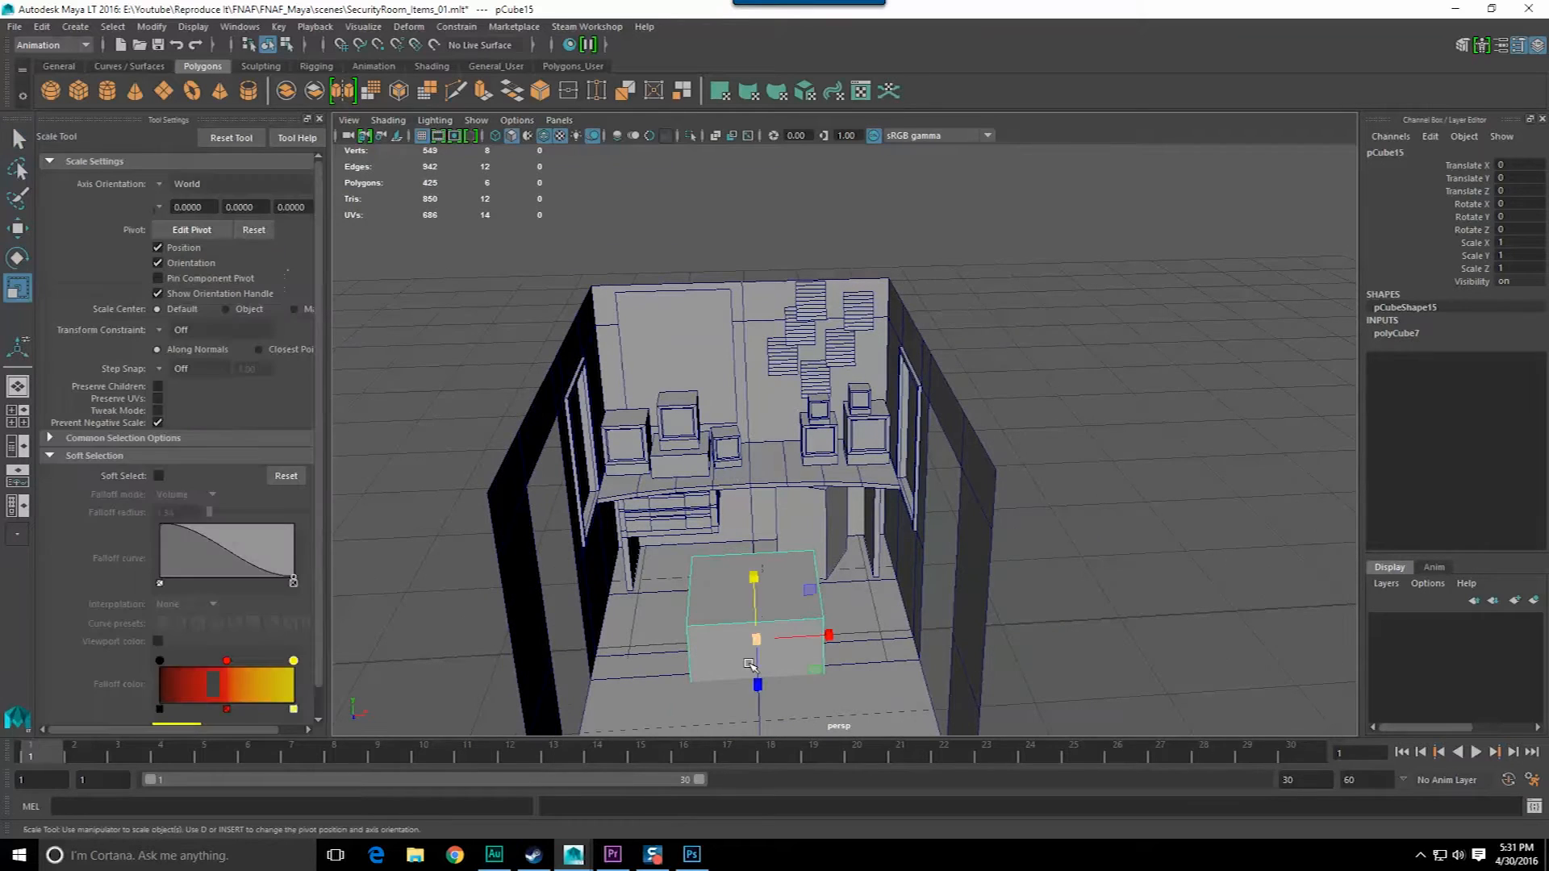
left_click_drag(757, 641, 662, 651)
- Move the small cube up beside the small monitor nearest the right wall, to about X 1.04, Y 1.686, Z -1.066
key("w")
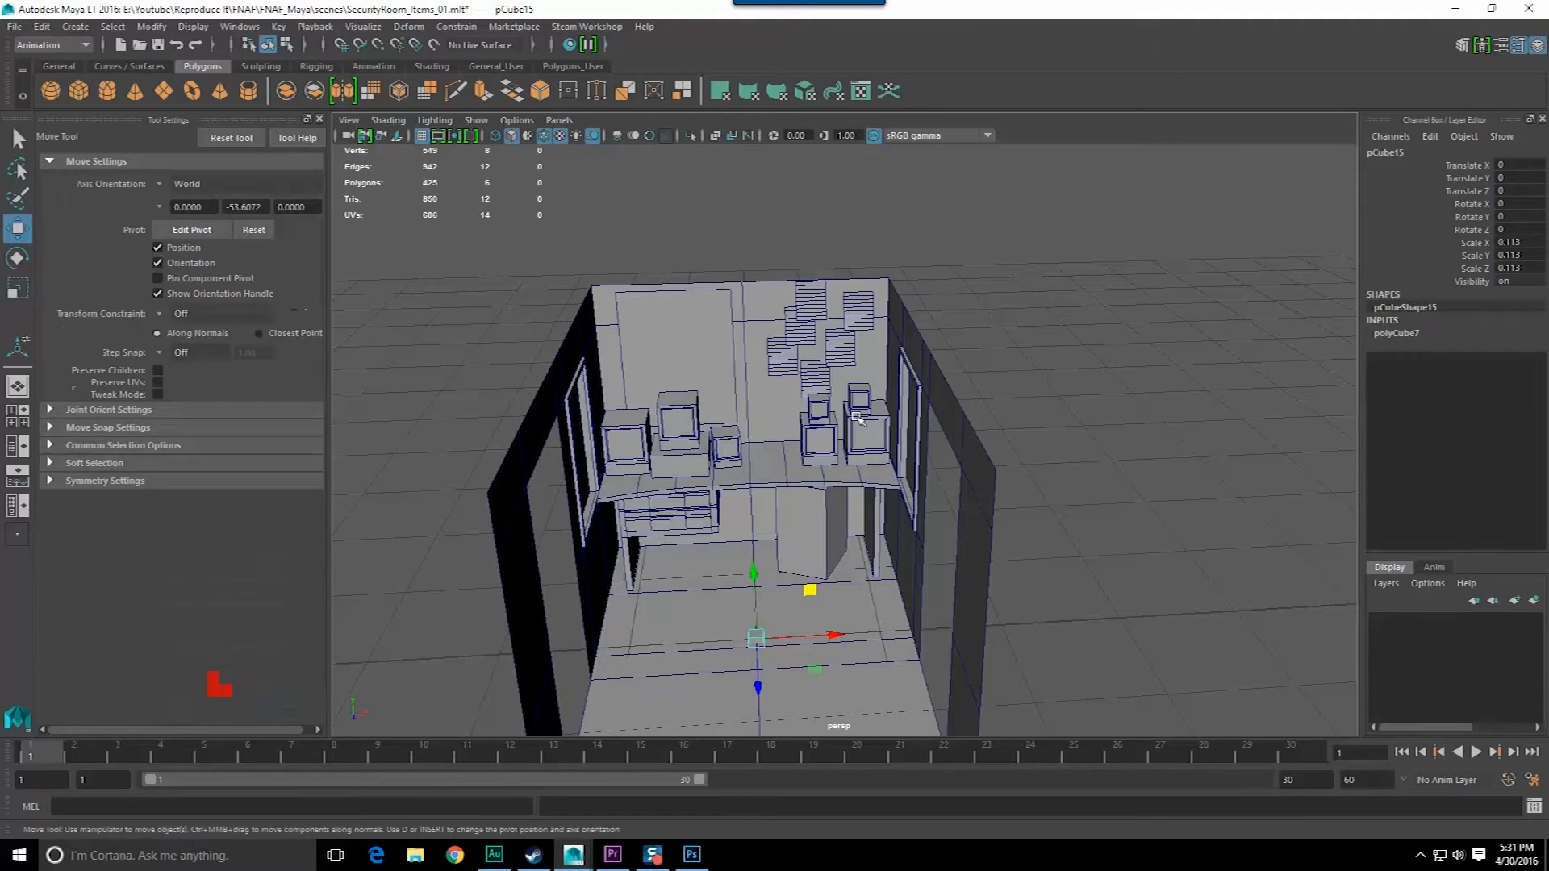
left_click_drag(806, 588, 925, 337)
key("f")
scroll(855, 457, "up", 3)
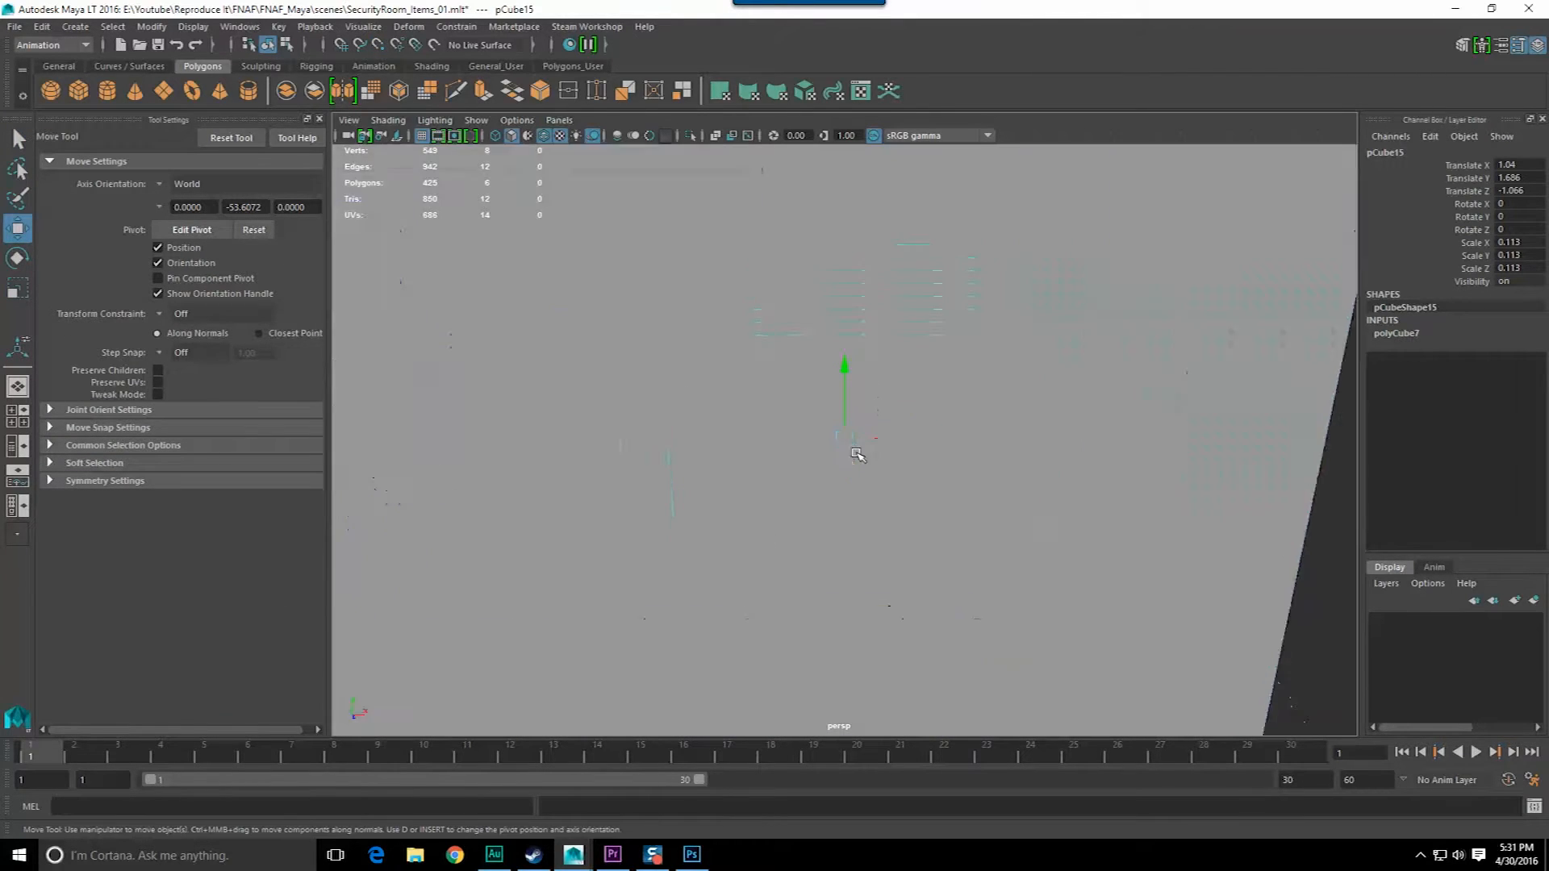
scroll(853, 458, "down", 8)
left_click_drag(851, 460, 857, 520, "alt")
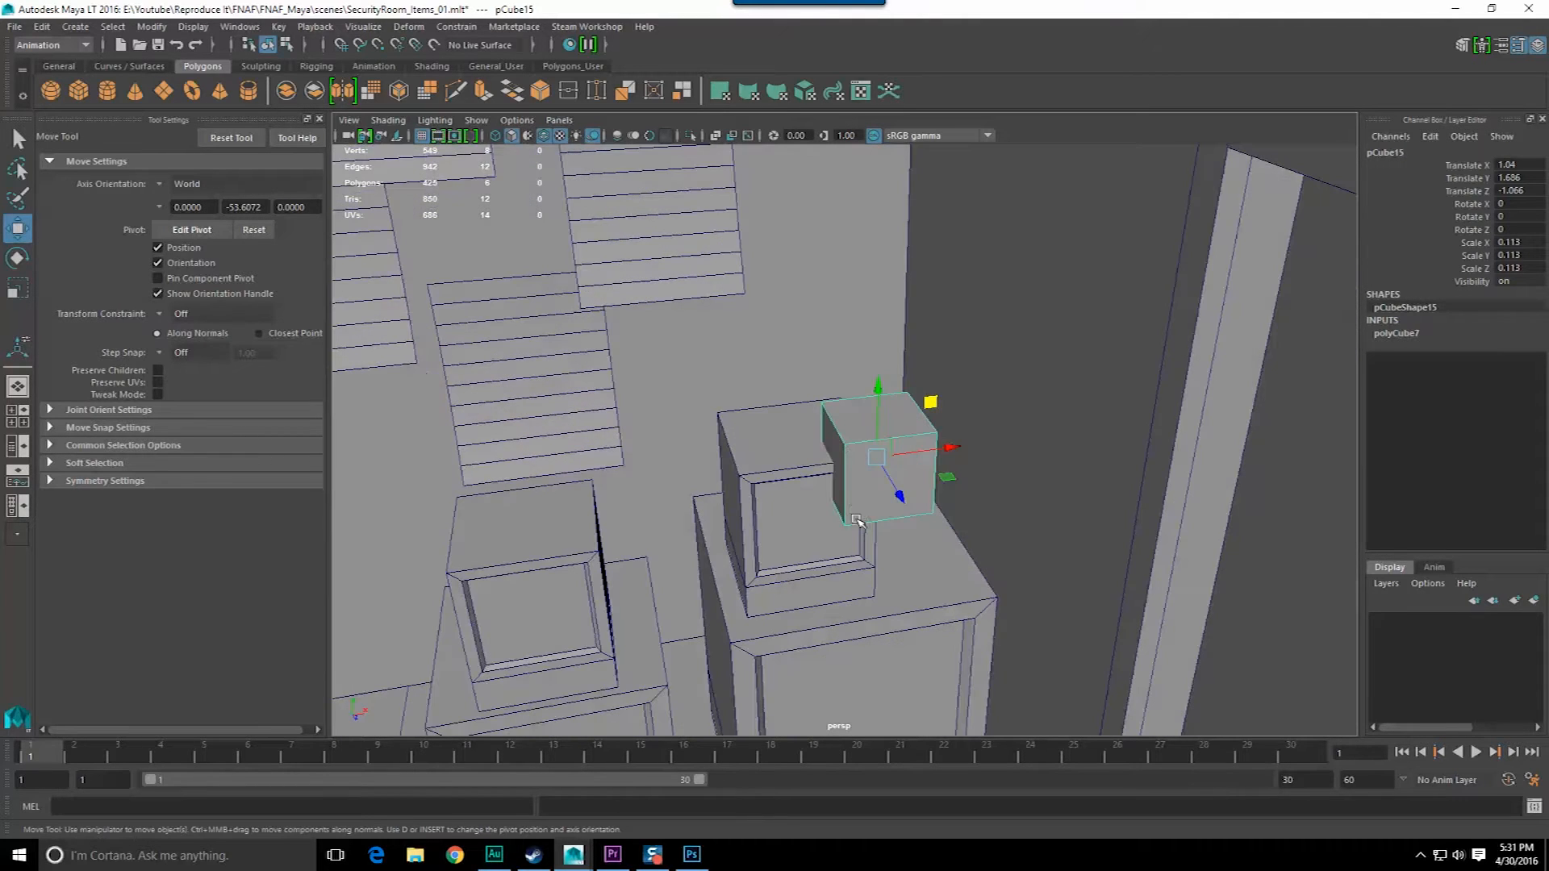
- Shift the cube's pivot to its base and snap the cube onto the top of the small monitor
key("d")
left_click_drag(878, 391, 933, 515)
key("v")
left_click_drag(876, 429, 846, 454)
- Slide the cube sideways on top of the small monitor, using the cupcake in the Premiere Pro footage as reference
left_click(615, 857)
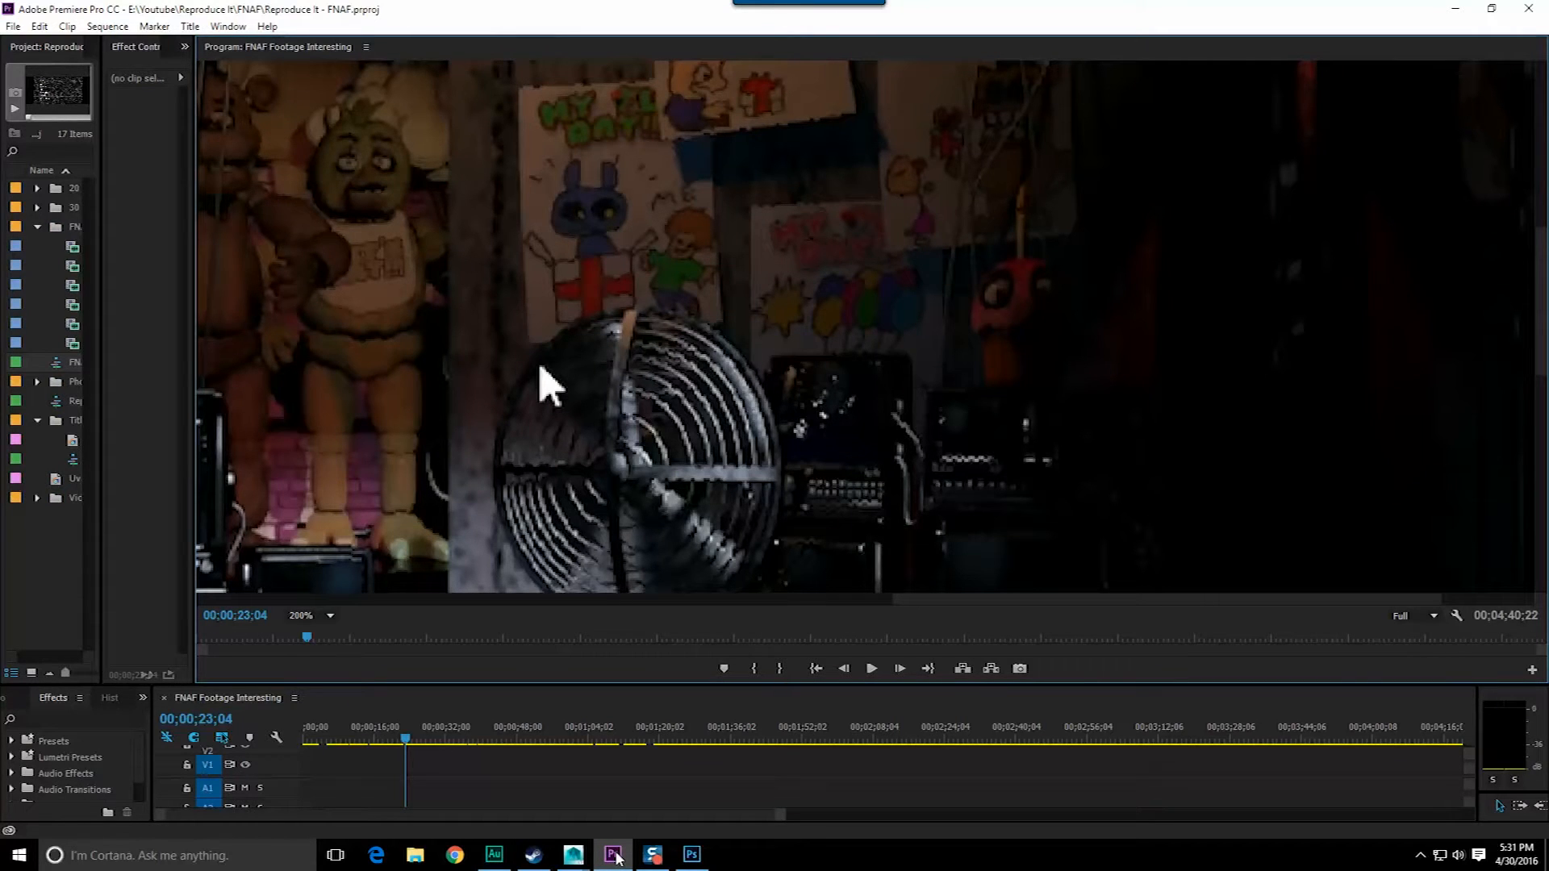
left_click(614, 857)
left_click_drag(868, 508, 835, 421, "alt")
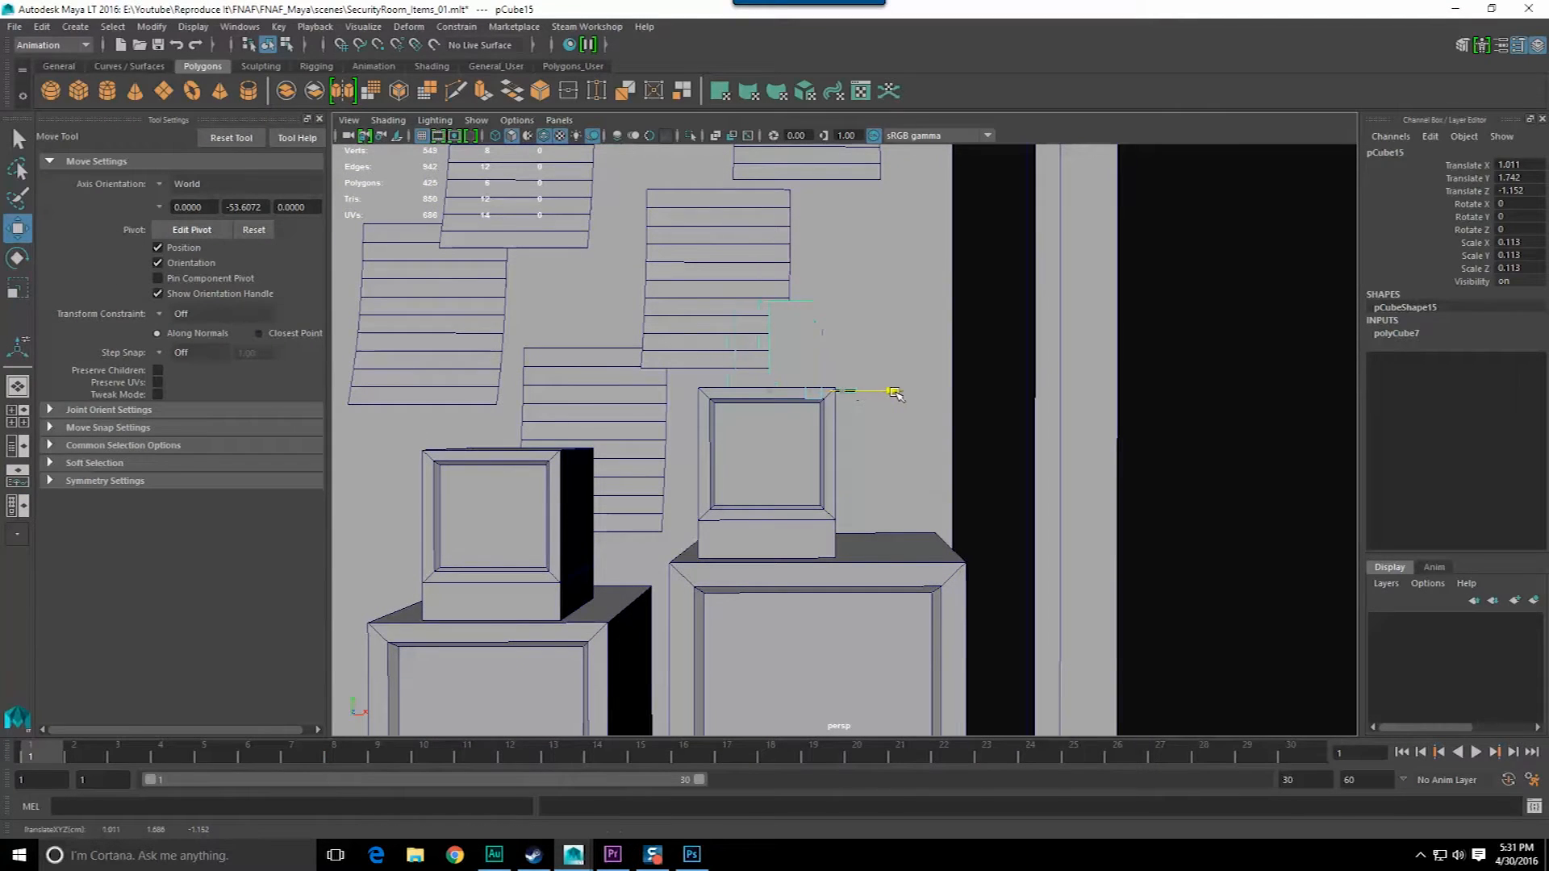
left_click(613, 857)
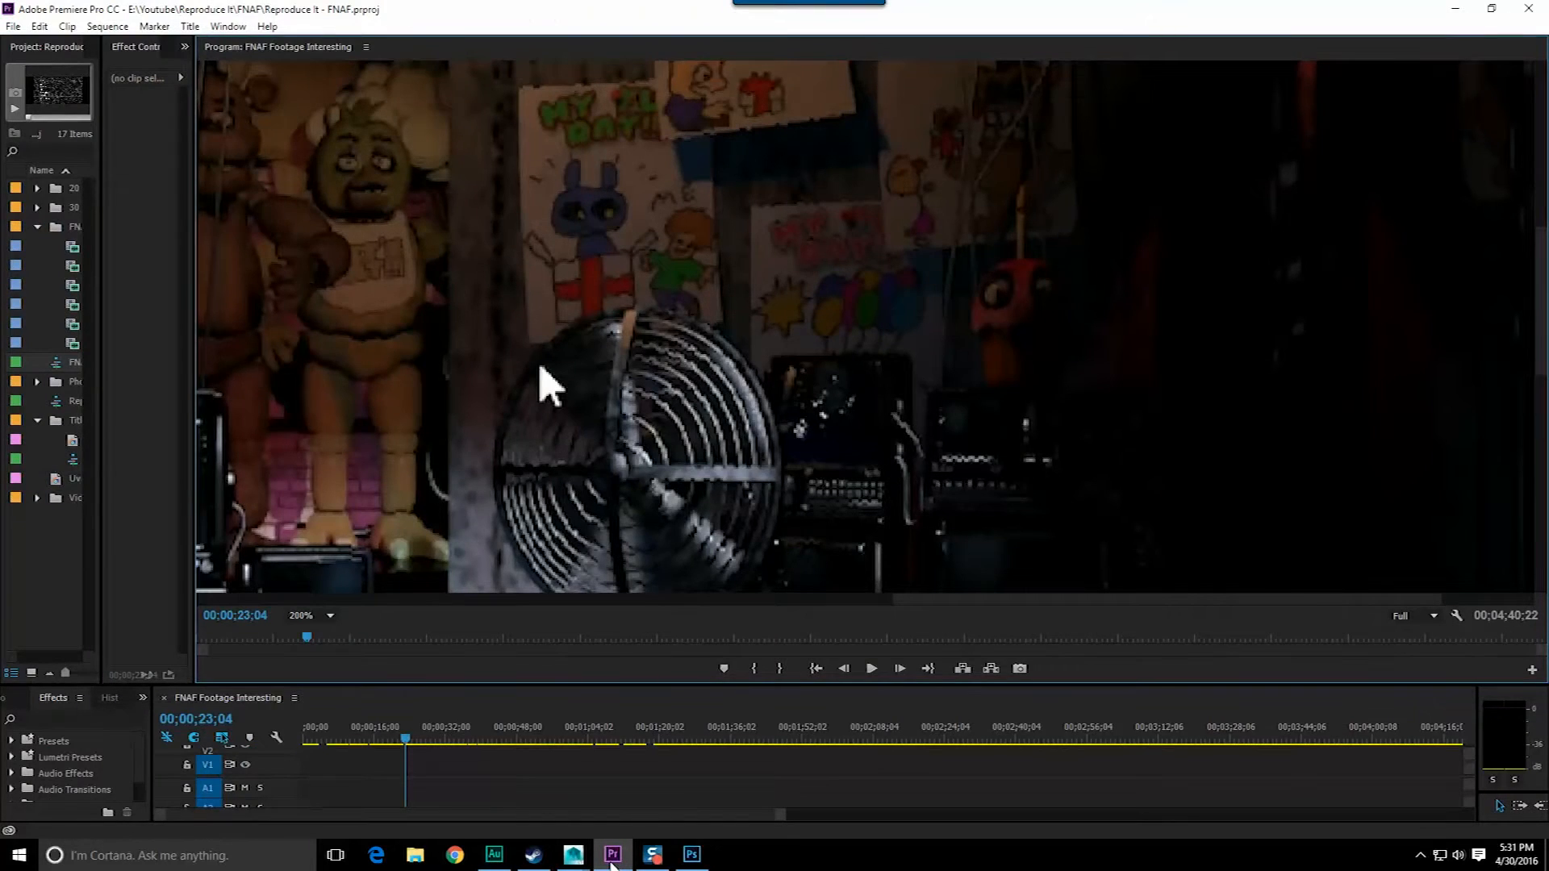
left_click(613, 861)
- Raise the cube's top face to make the cube taller, and compare its proportions with the cupcake in the Premiere Pro footage
left_click_drag(825, 409, 815, 431, "alt")
right_click_drag(811, 408, 814, 448)
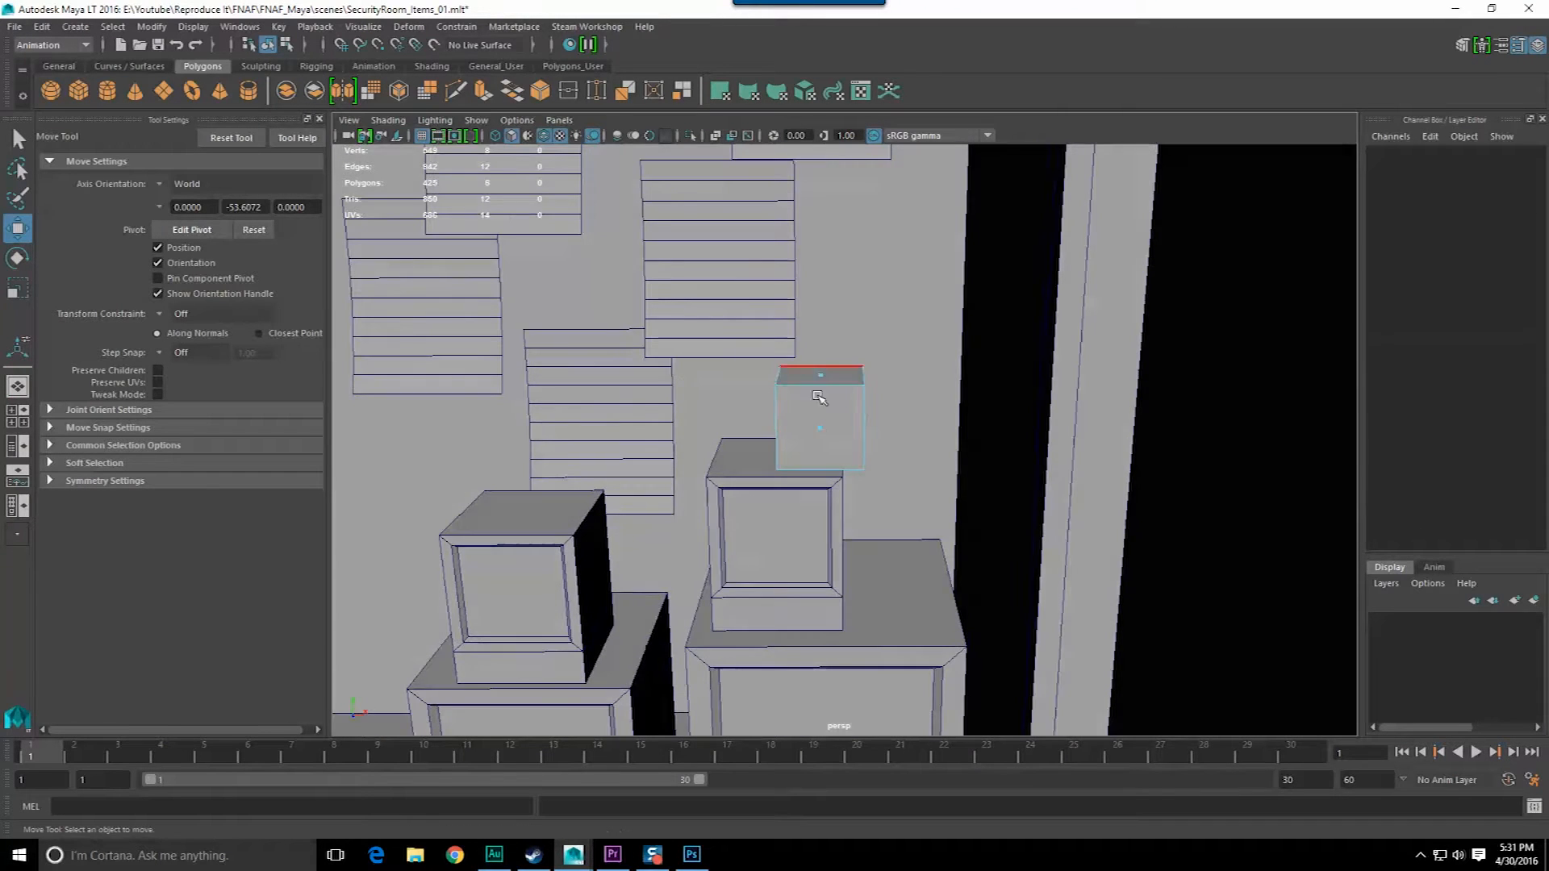
left_click(819, 397)
left_click_drag(825, 355, 831, 317, "alt")
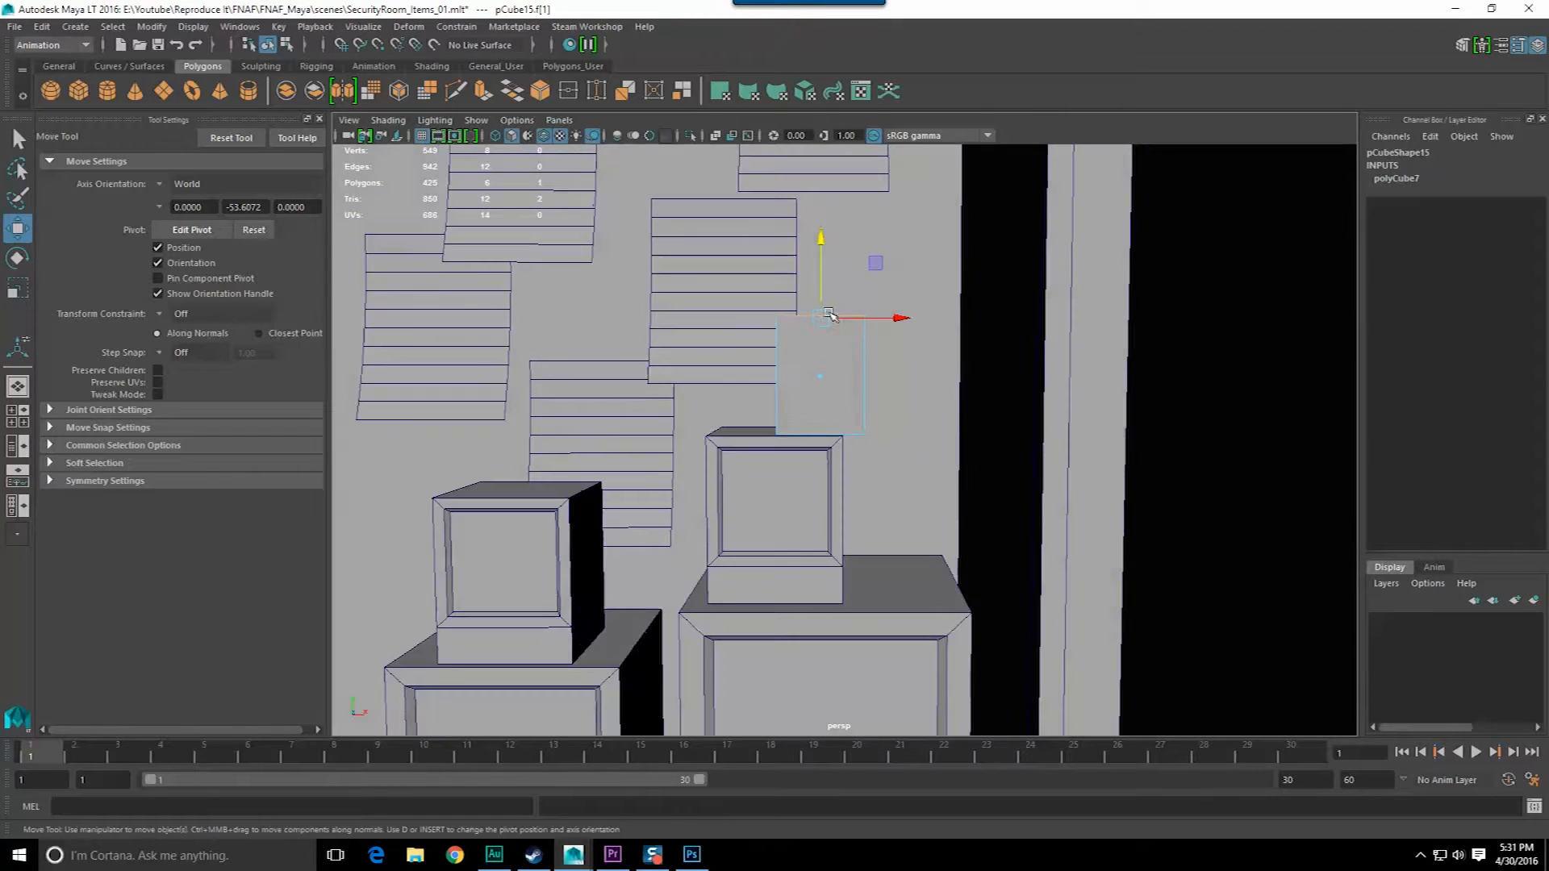
left_click(615, 857)
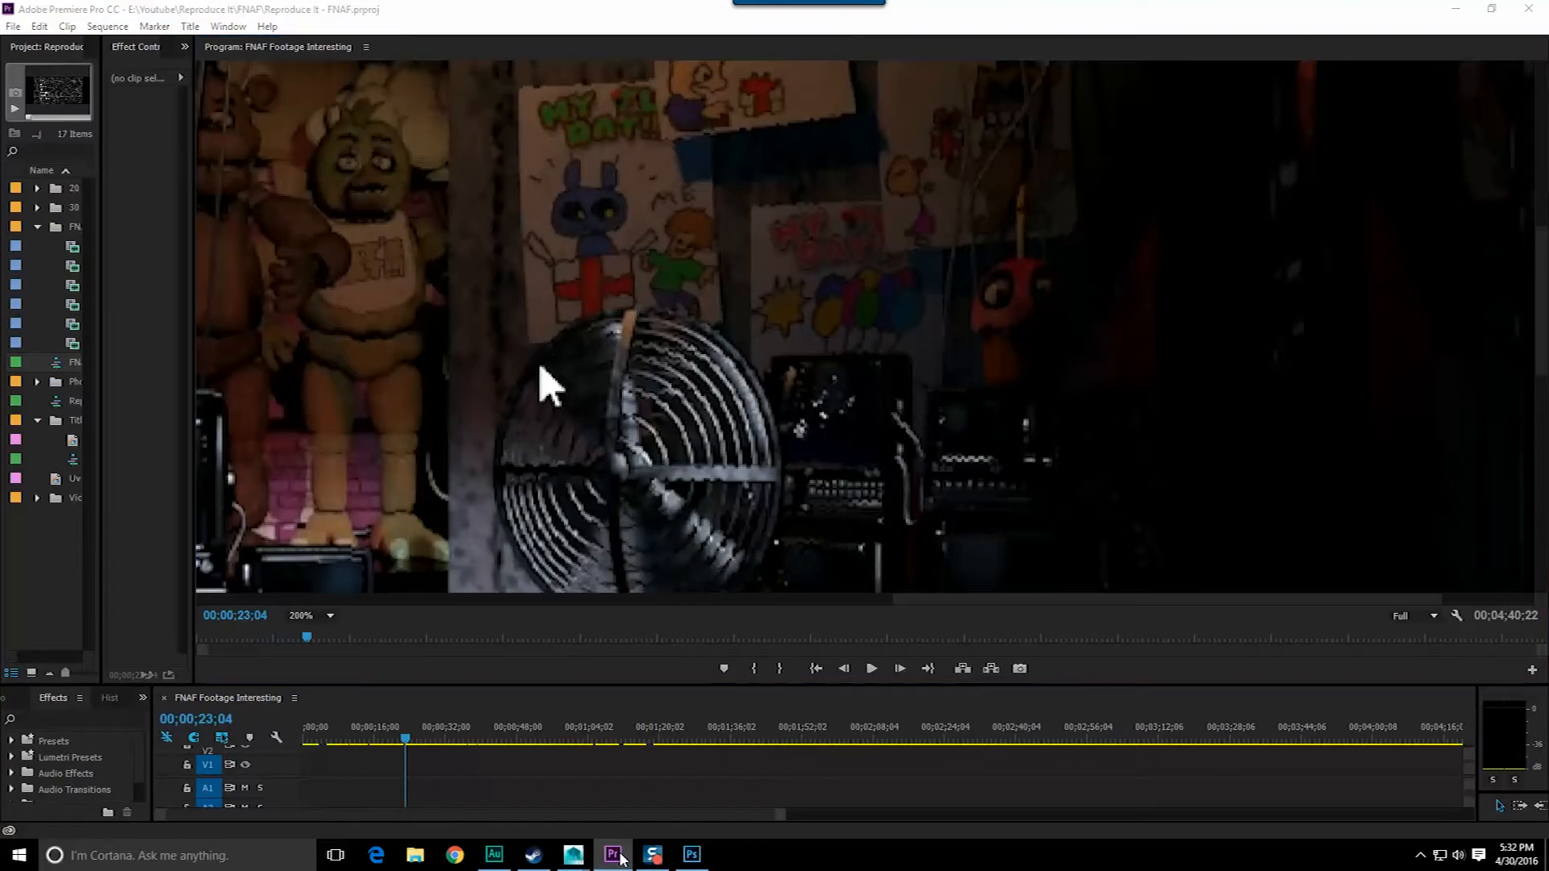
- Return to Maya and export the selected cube as a scene file named Cupcake_01
left_click(615, 857)
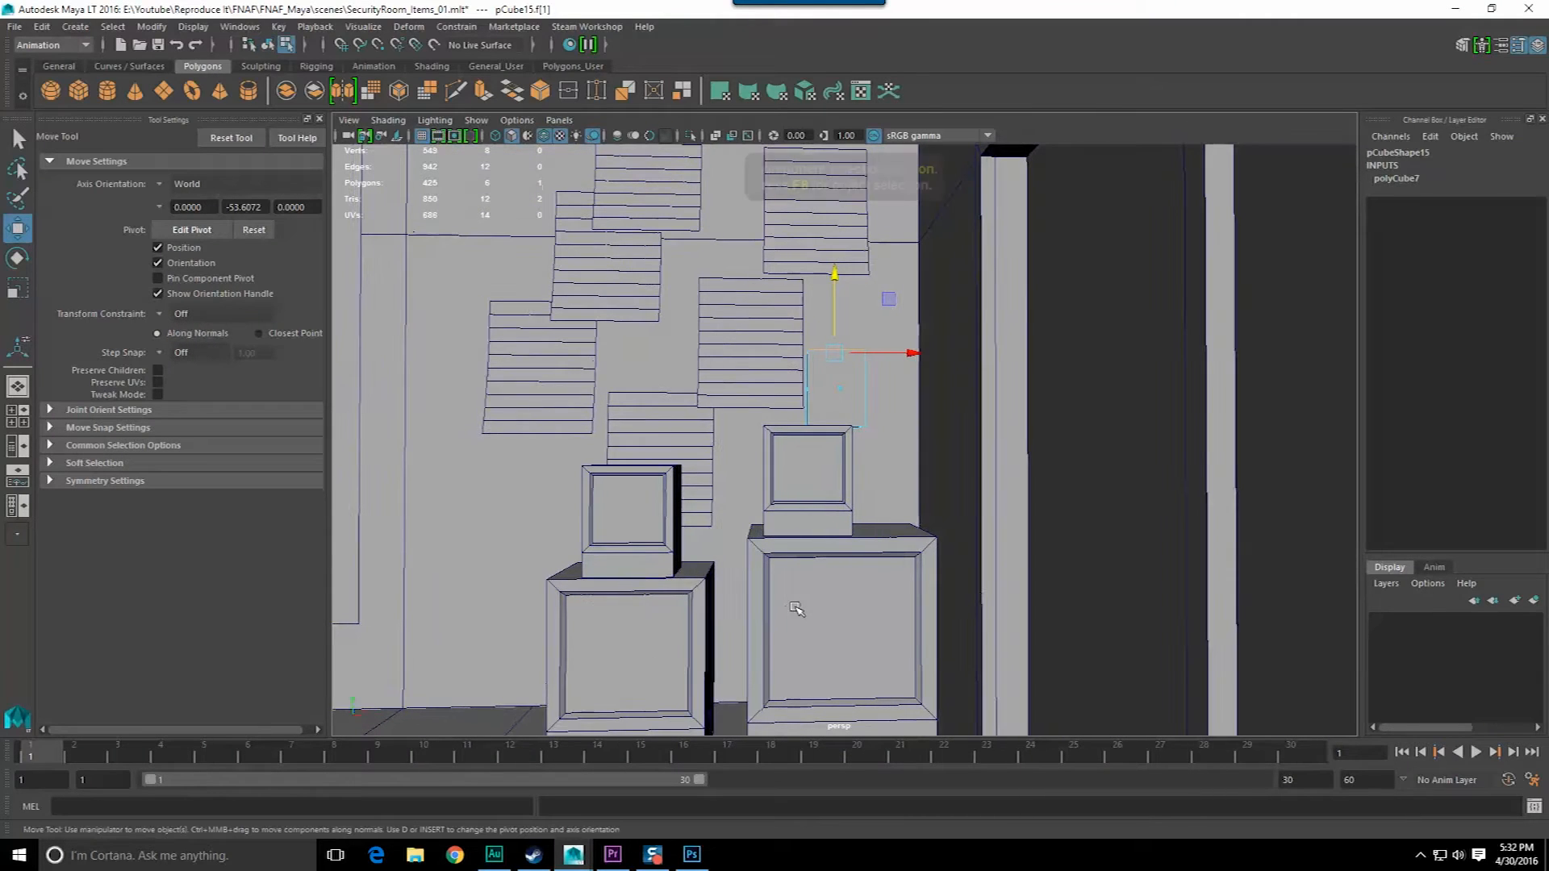
key("F8")
left_click(15, 27)
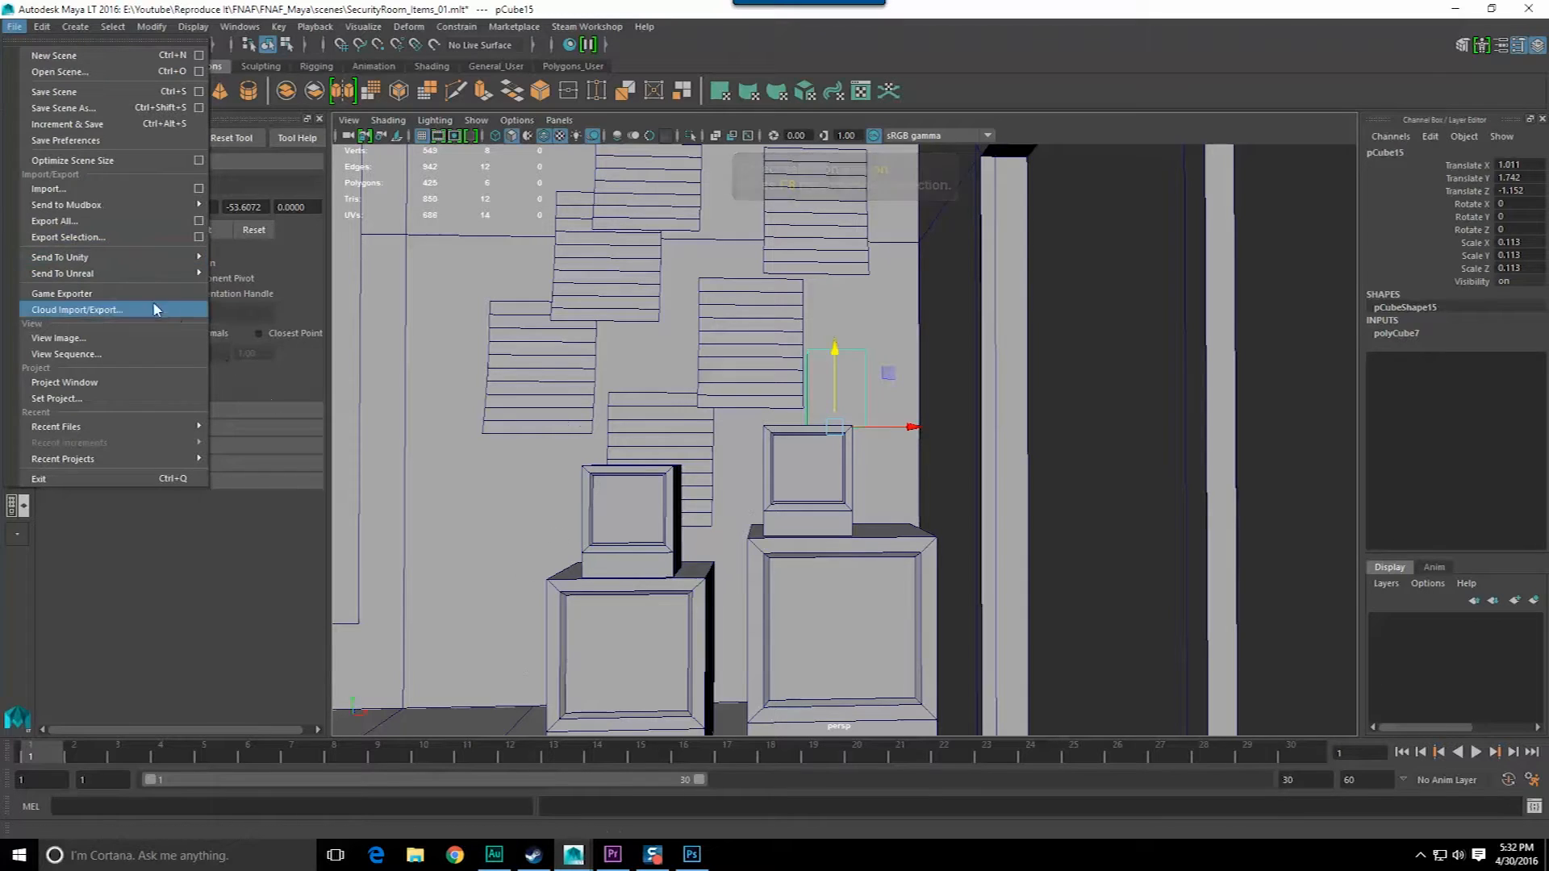
left_click(105, 239)
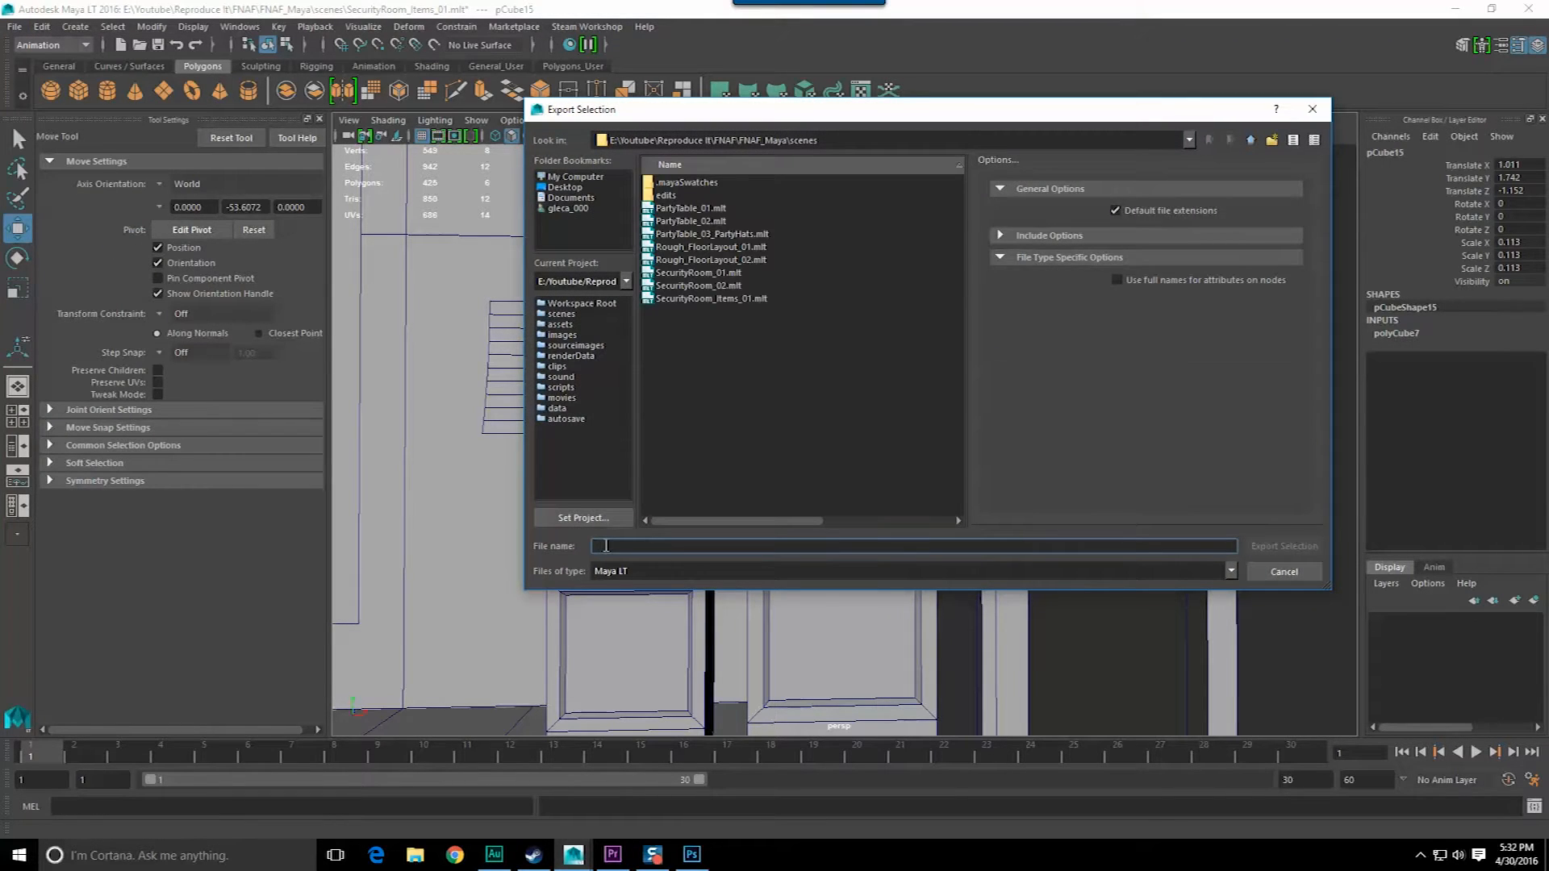
type("d")
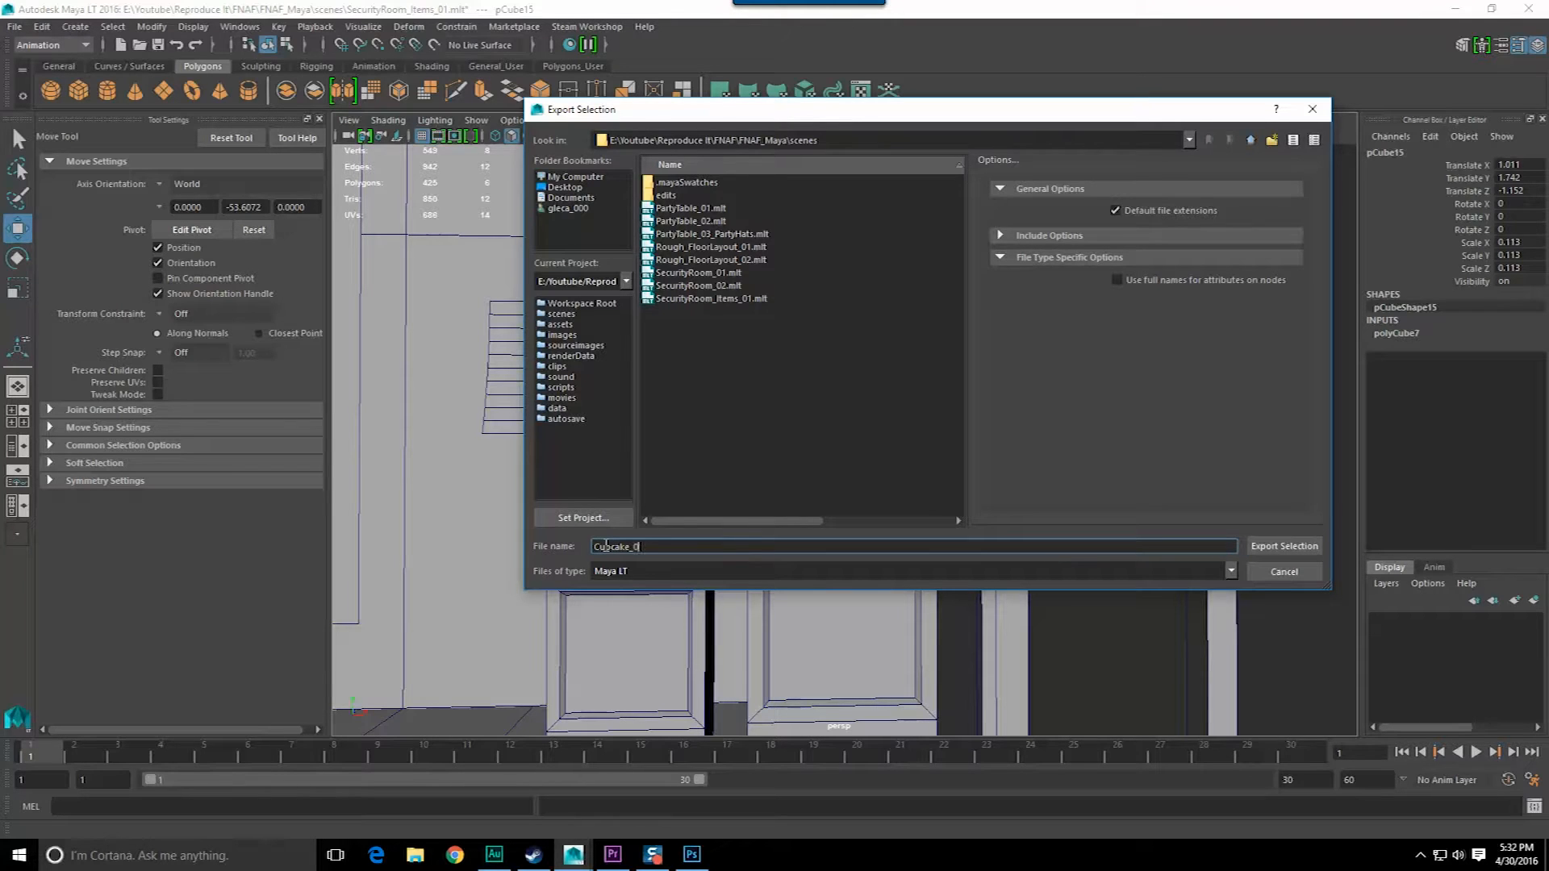
key("Return")
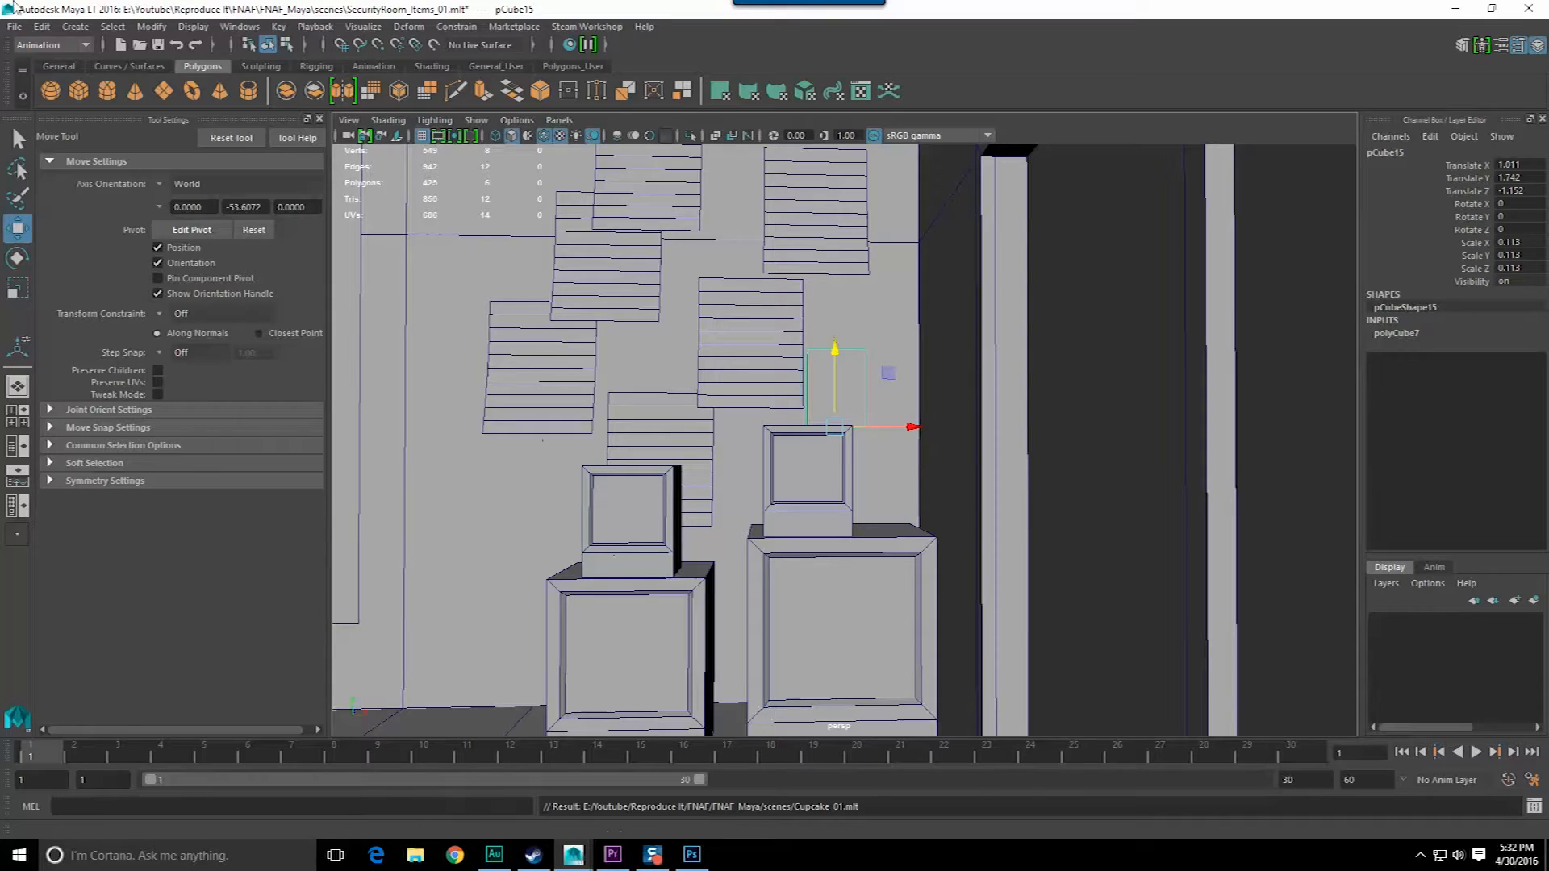
- Save the security room scene and open Cupcake_01.mlt
left_click(14, 27)
left_click(53, 92)
left_click(15, 26)
left_click(59, 72)
double_click(687, 208)
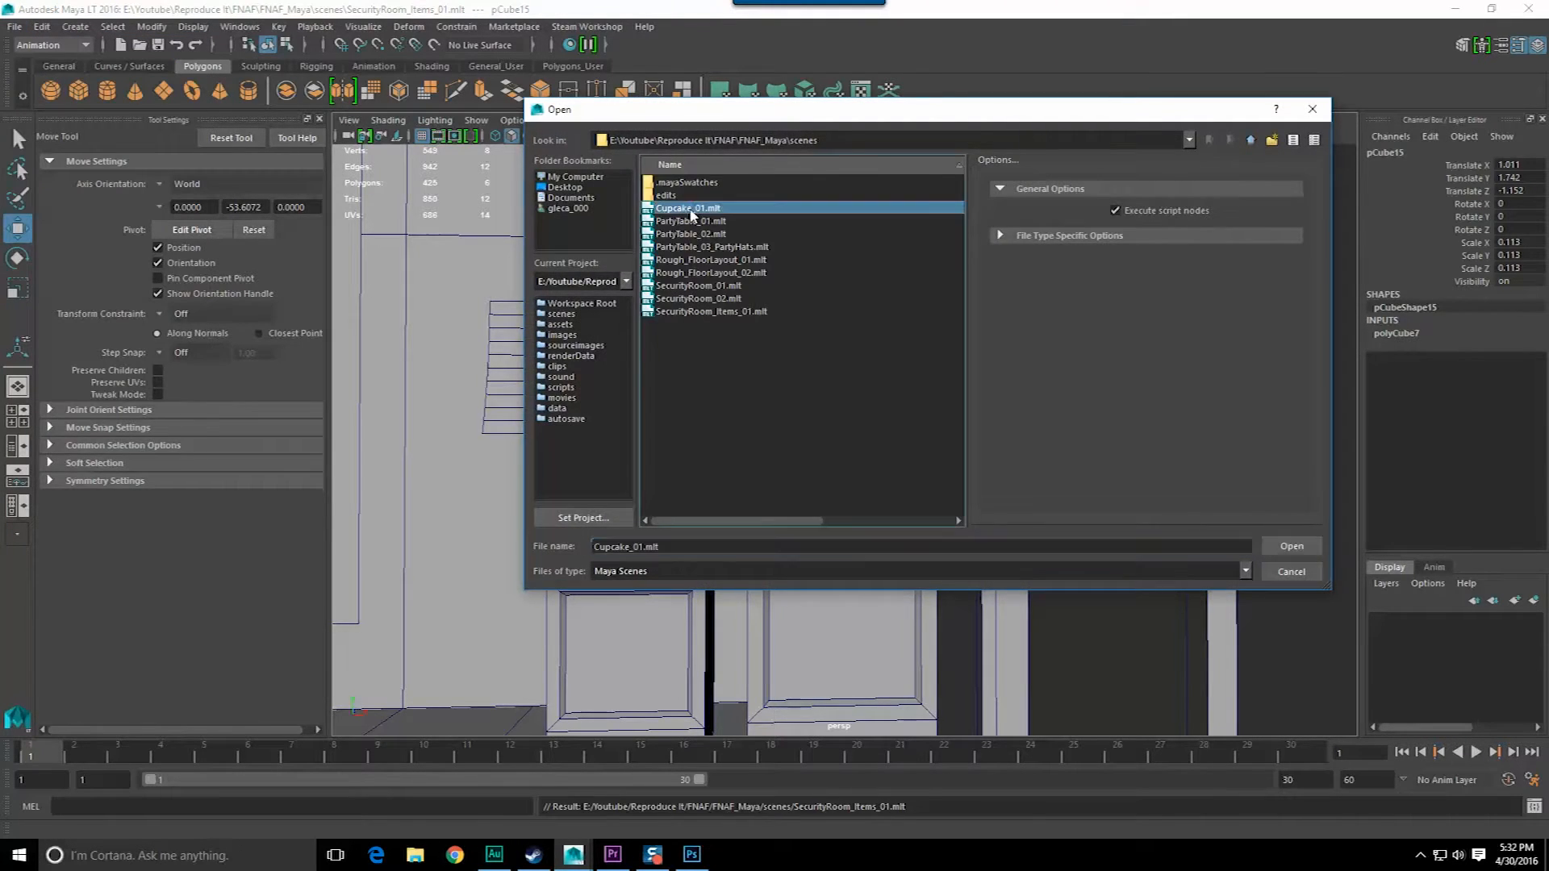
- Move the cube down to the grid and snap it to the origin in X and Z, with Y at 0.056
left_click_drag(804, 347, 945, 467)
key("f")
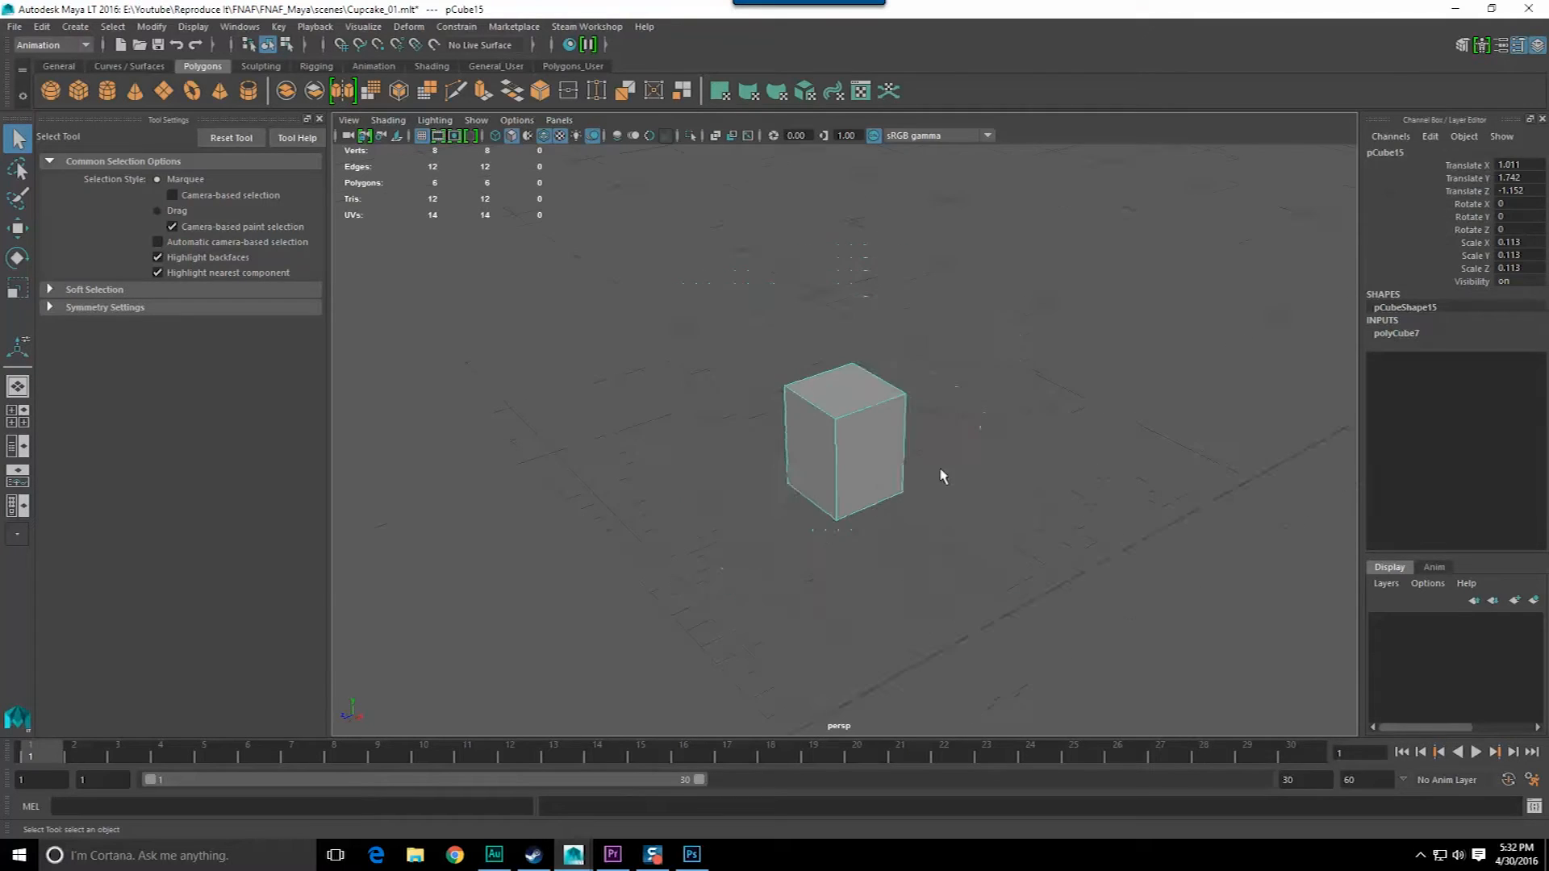
scroll(682, 581, "down", 5)
key("w")
left_click_drag(737, 575, 800, 547, "alt")
middle_click_drag(786, 534, 772, 531)
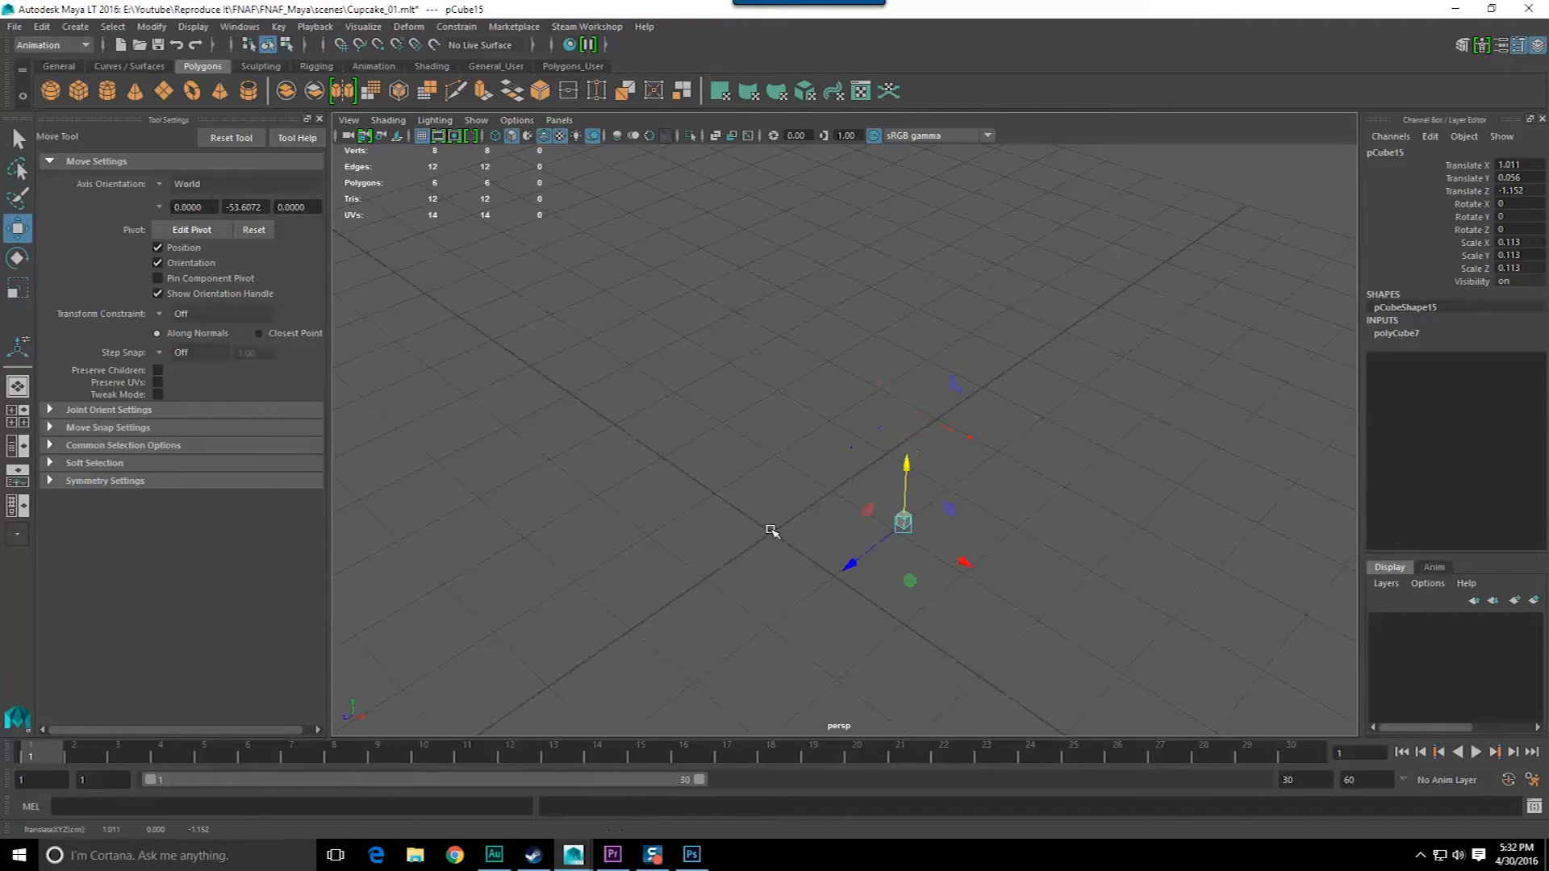
left_click_drag(909, 581, 767, 592)
key("f")
scroll(782, 555, "down", 6)
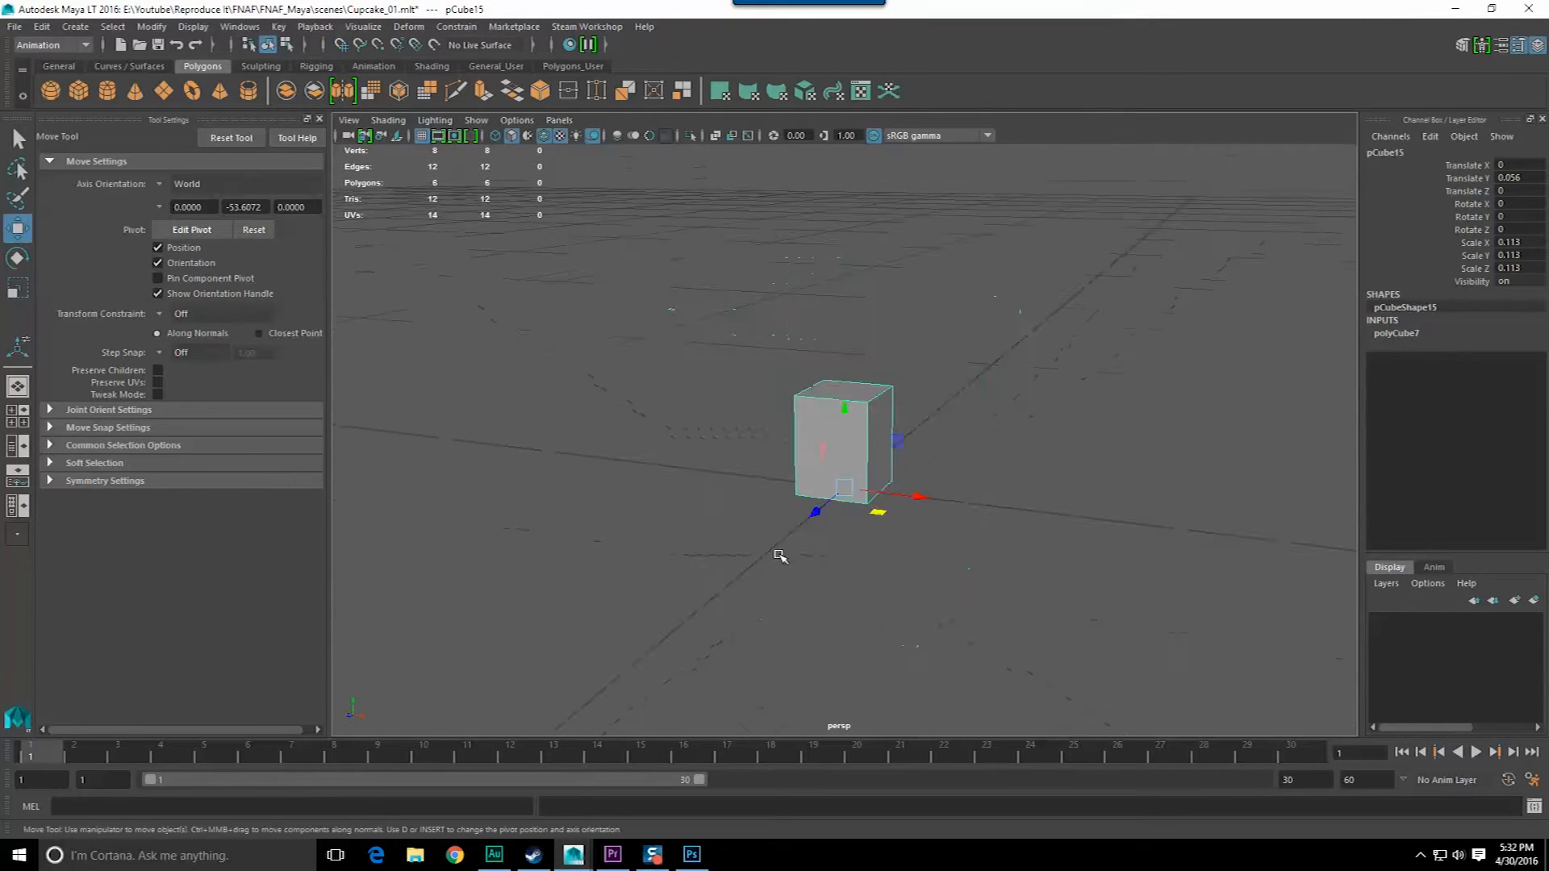
- Scale the cube up uniformly to about 1.439 and deselect it
key("e")
key("r")
key("ctrl+z")
left_click_drag(845, 462, 1472, 266)
scroll(1029, 515, "down", 5)
key("q")
left_click(979, 467)
scroll(961, 472, "up", 5)
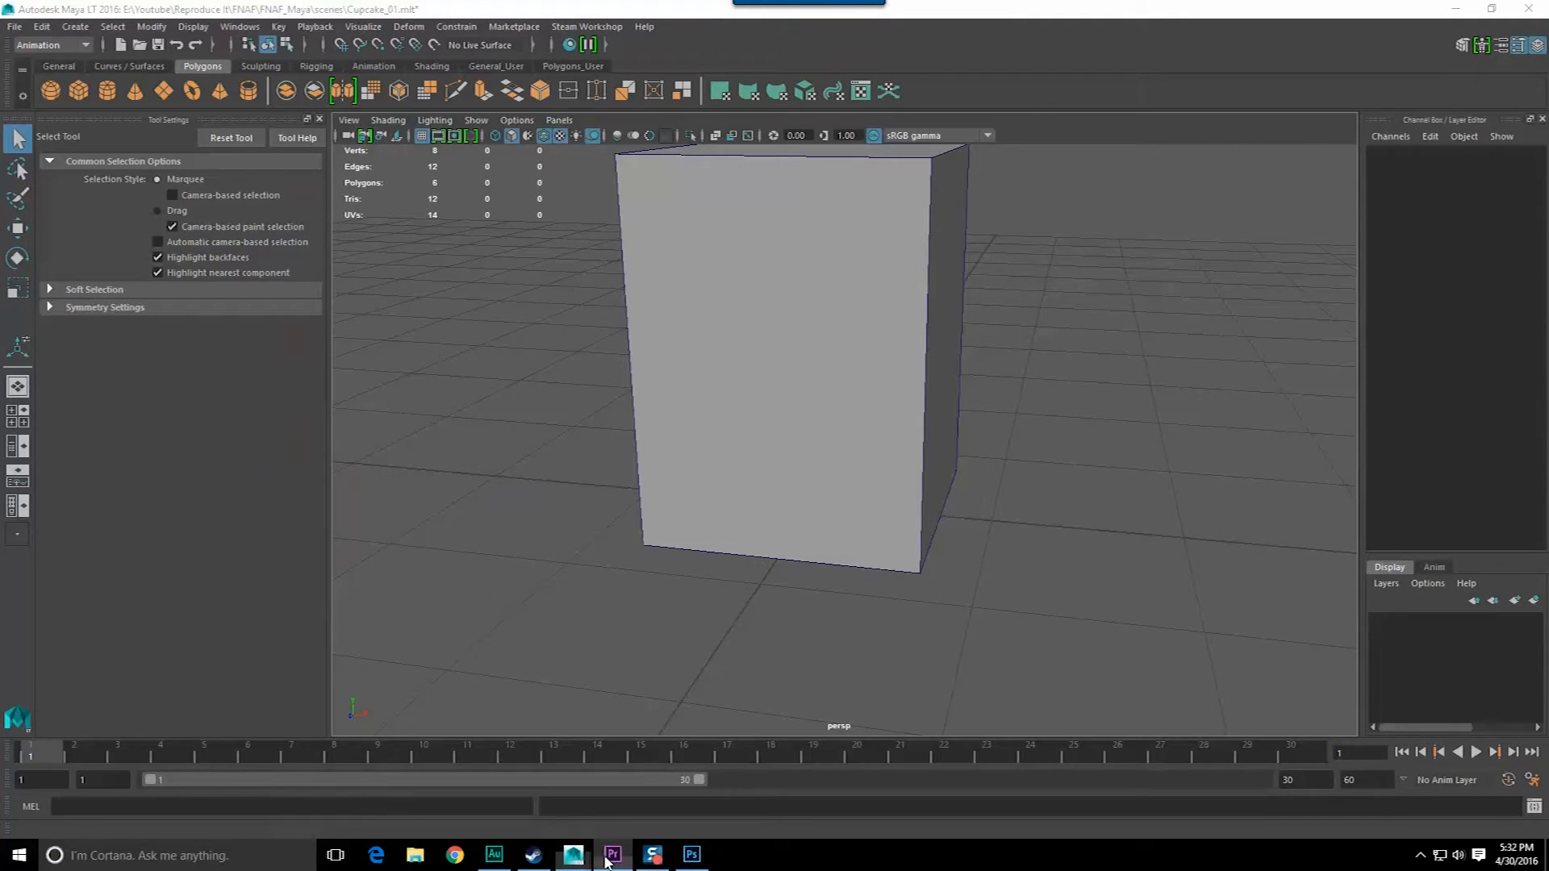
- Examine the cupcake's shape in the Premiere Pro footage
left_click(613, 854)
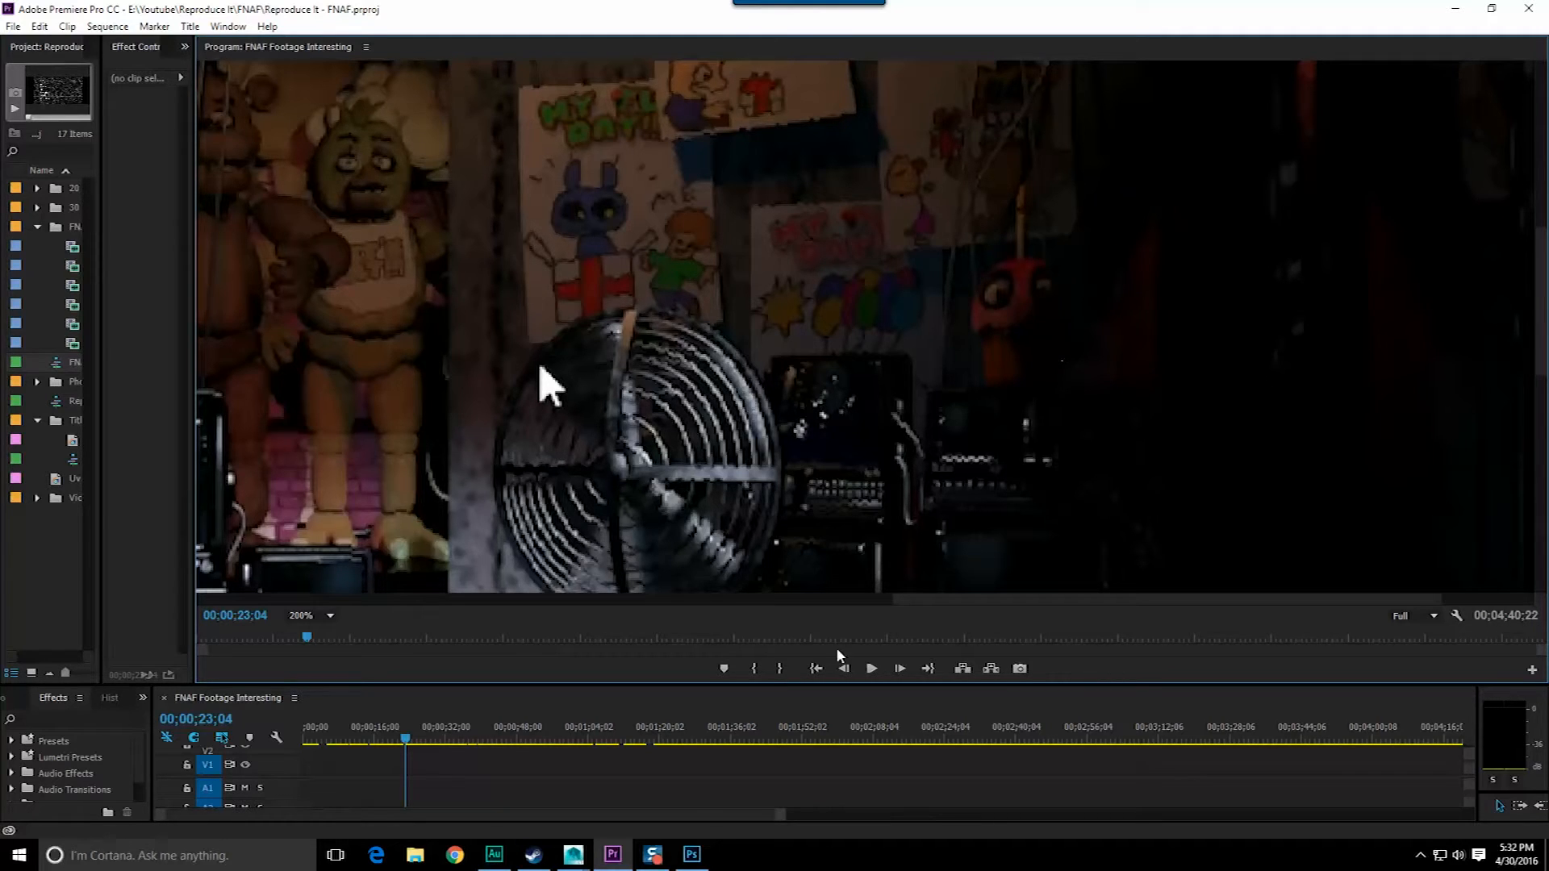
left_click(691, 854)
left_click(614, 854)
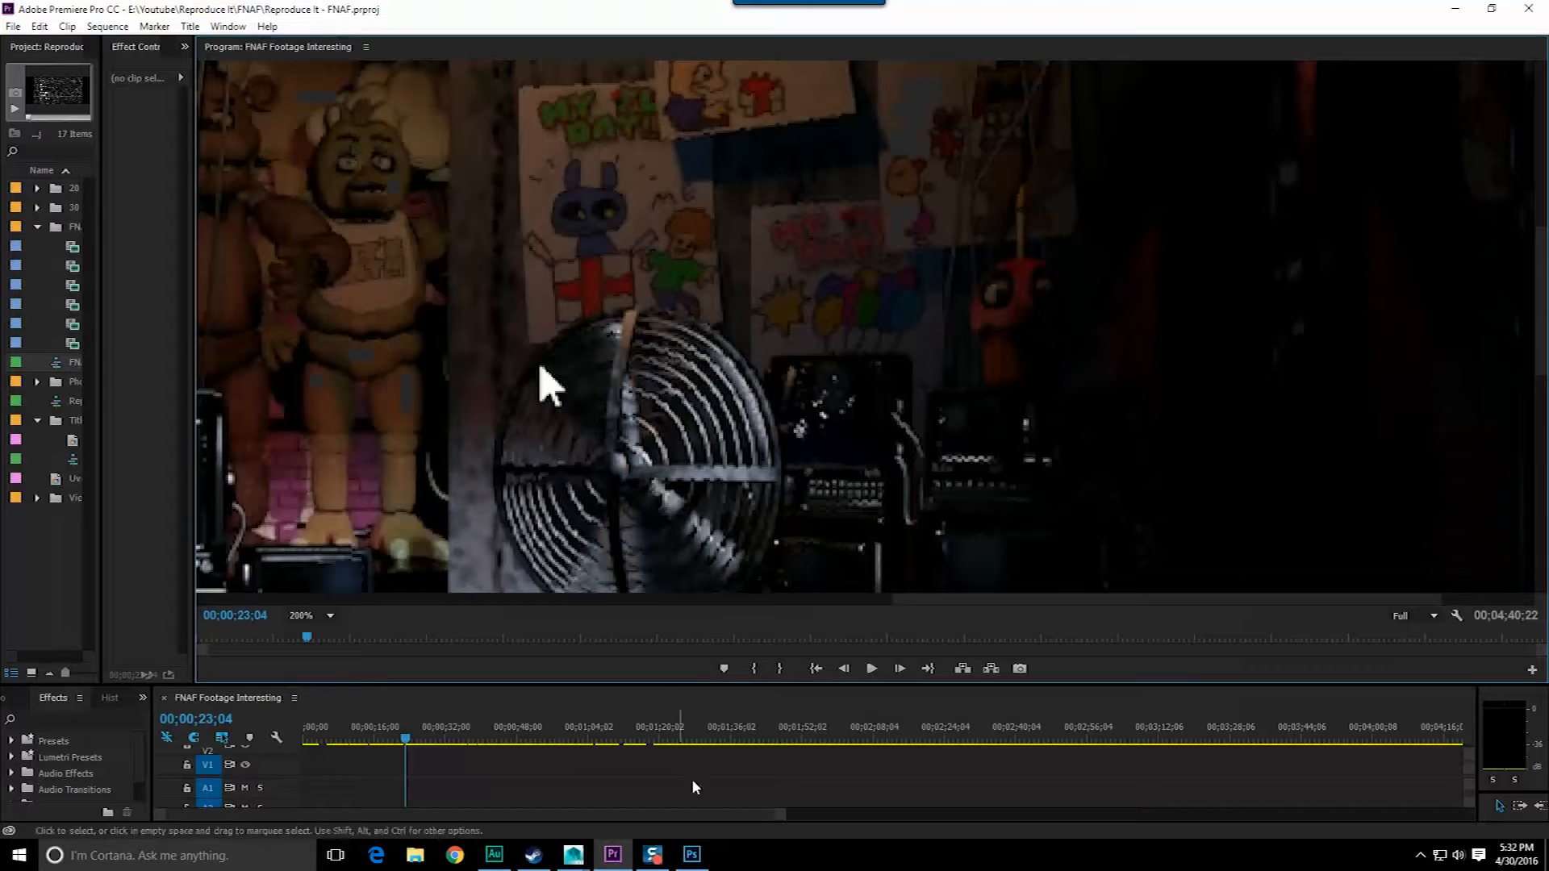
mouse_move(593, 839)
- Add a polygon cylinder in Maya, hide the reference cube and select the cylinder
left_click(933, 413)
key("f")
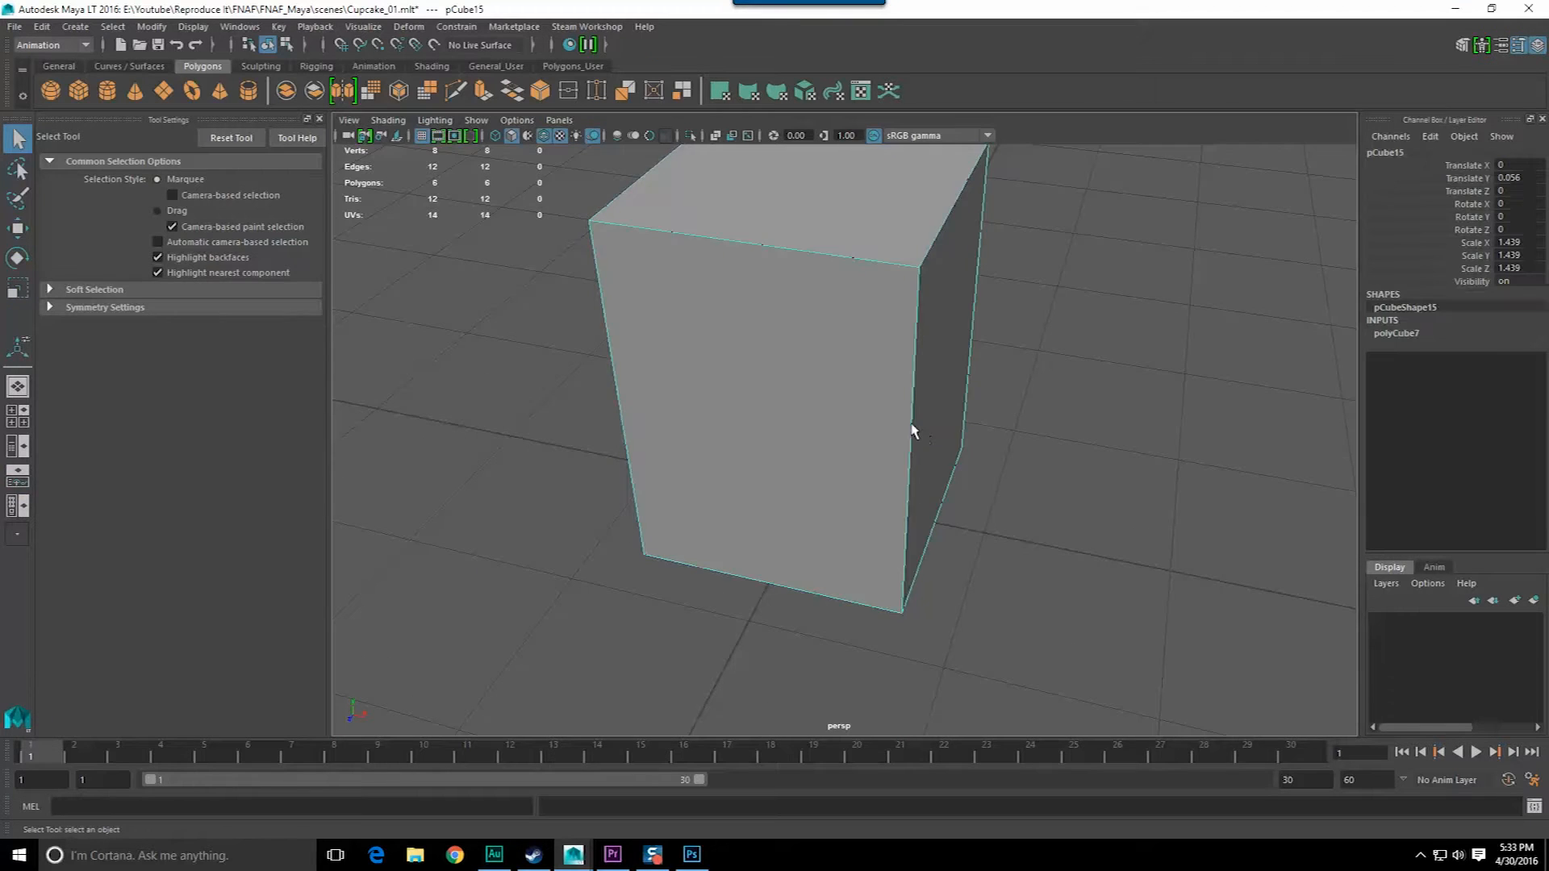
left_click(100, 92)
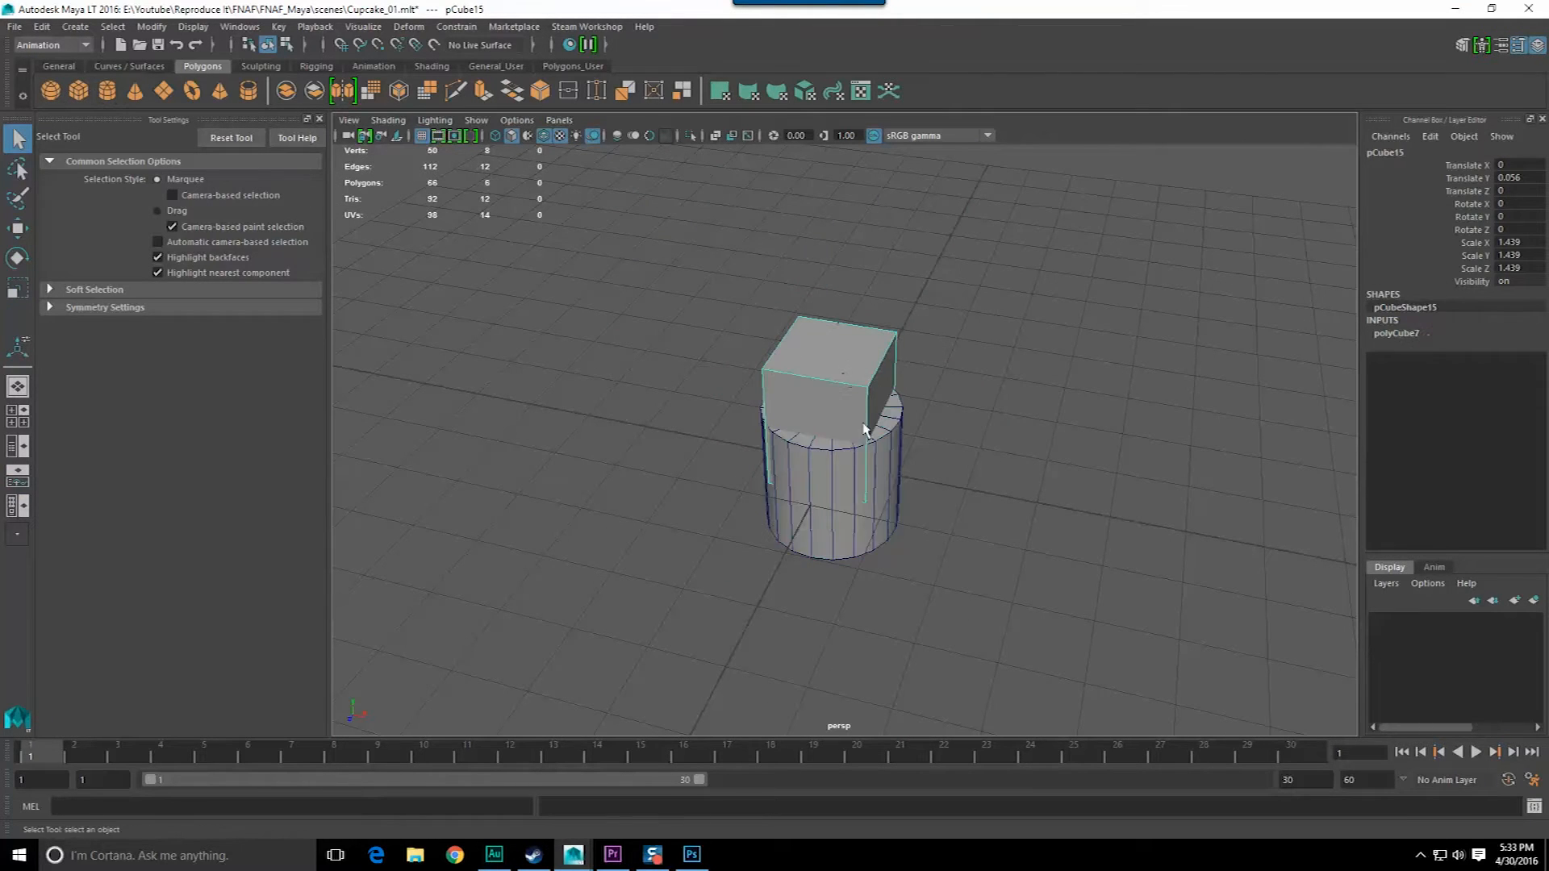
key("ctrl+h")
left_click(864, 448)
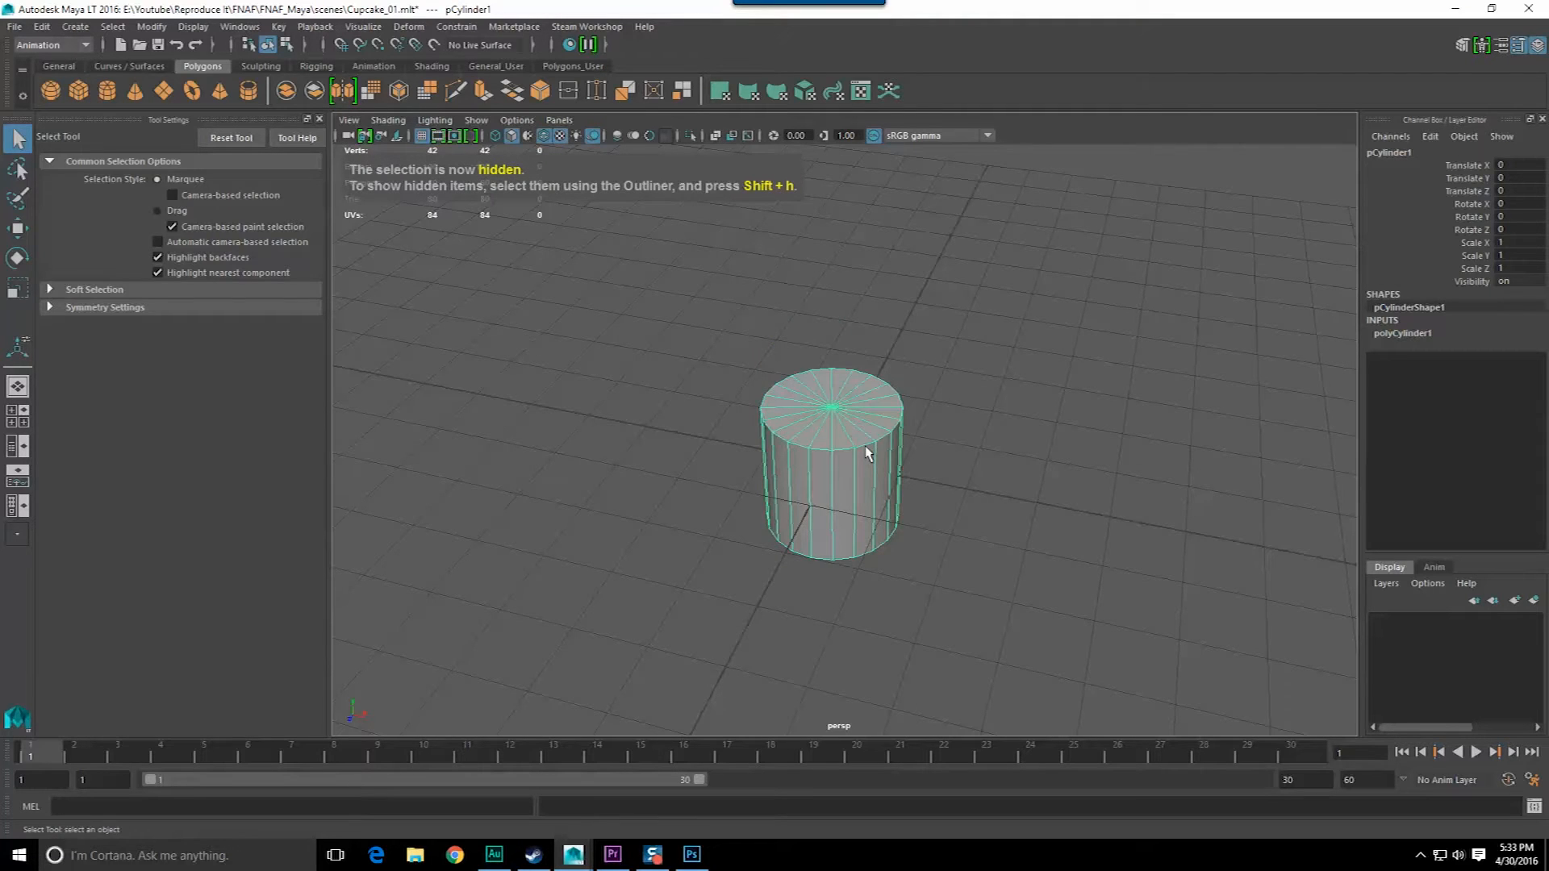
- Shift the cylinder's pivot to its base and snap the cylinder onto the grid, with Translate Y at 1
key("w")
left_click_drag(871, 508, 850, 374, "alt")
key("d")
left_click_drag(833, 265, 834, 461)
key("v")
key("x")
left_click_drag(835, 462, 836, 506, "alt")
scroll(836, 506, "up", 4)
- Set the cylinder's axis subdivisions to 16
left_click(1404, 333)
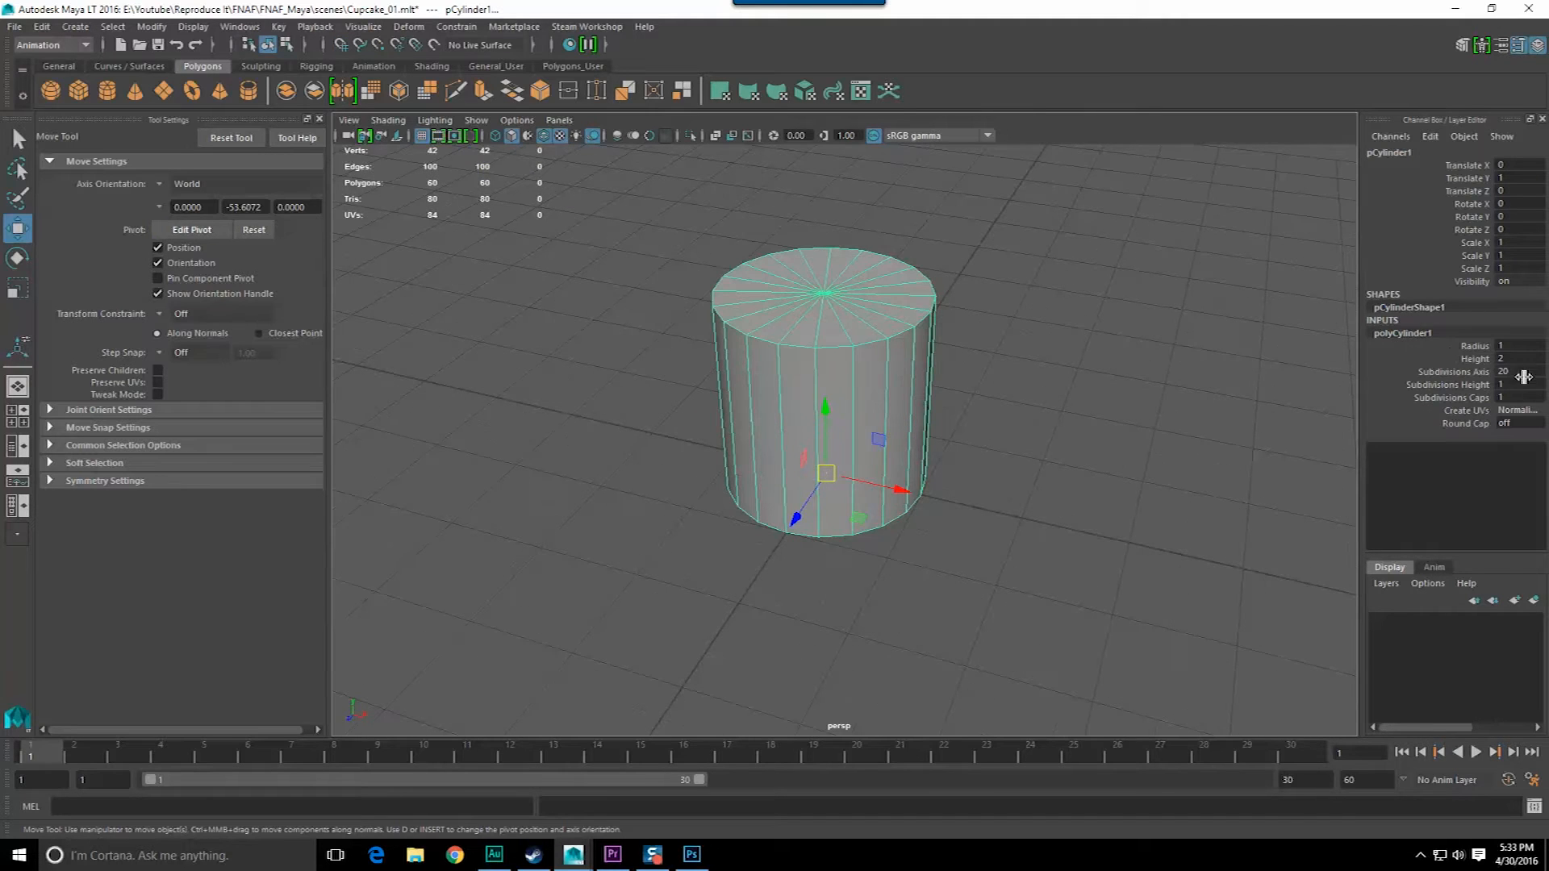
type("16")
key("Return")
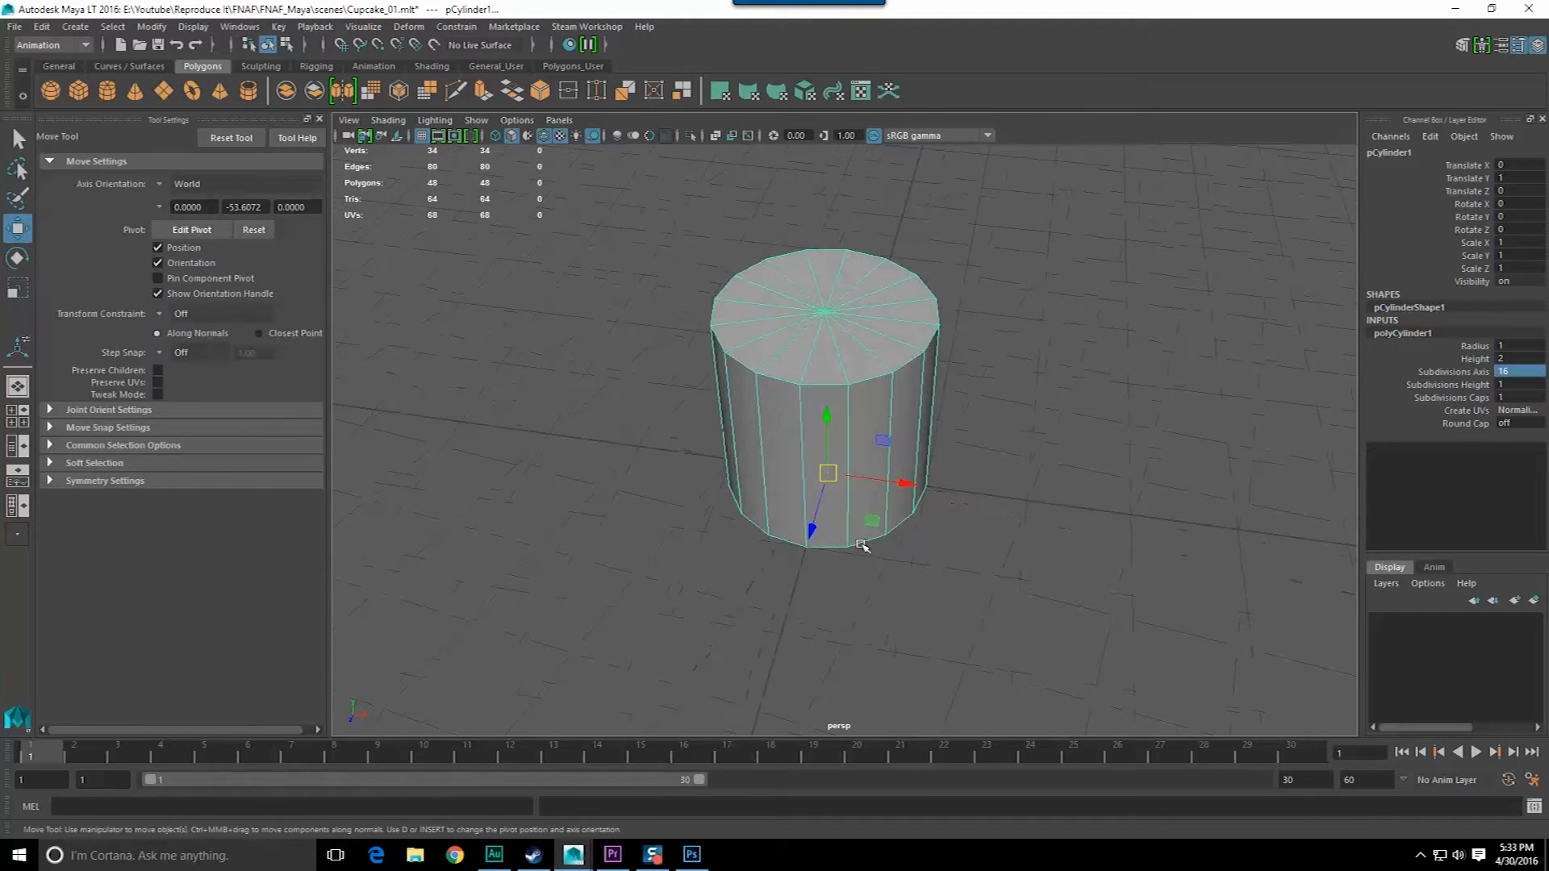
- Select every other vertical edge around the side of the cylinder
key("q")
scroll(767, 547, "up", 3)
right_click(824, 426)
left_click(828, 411)
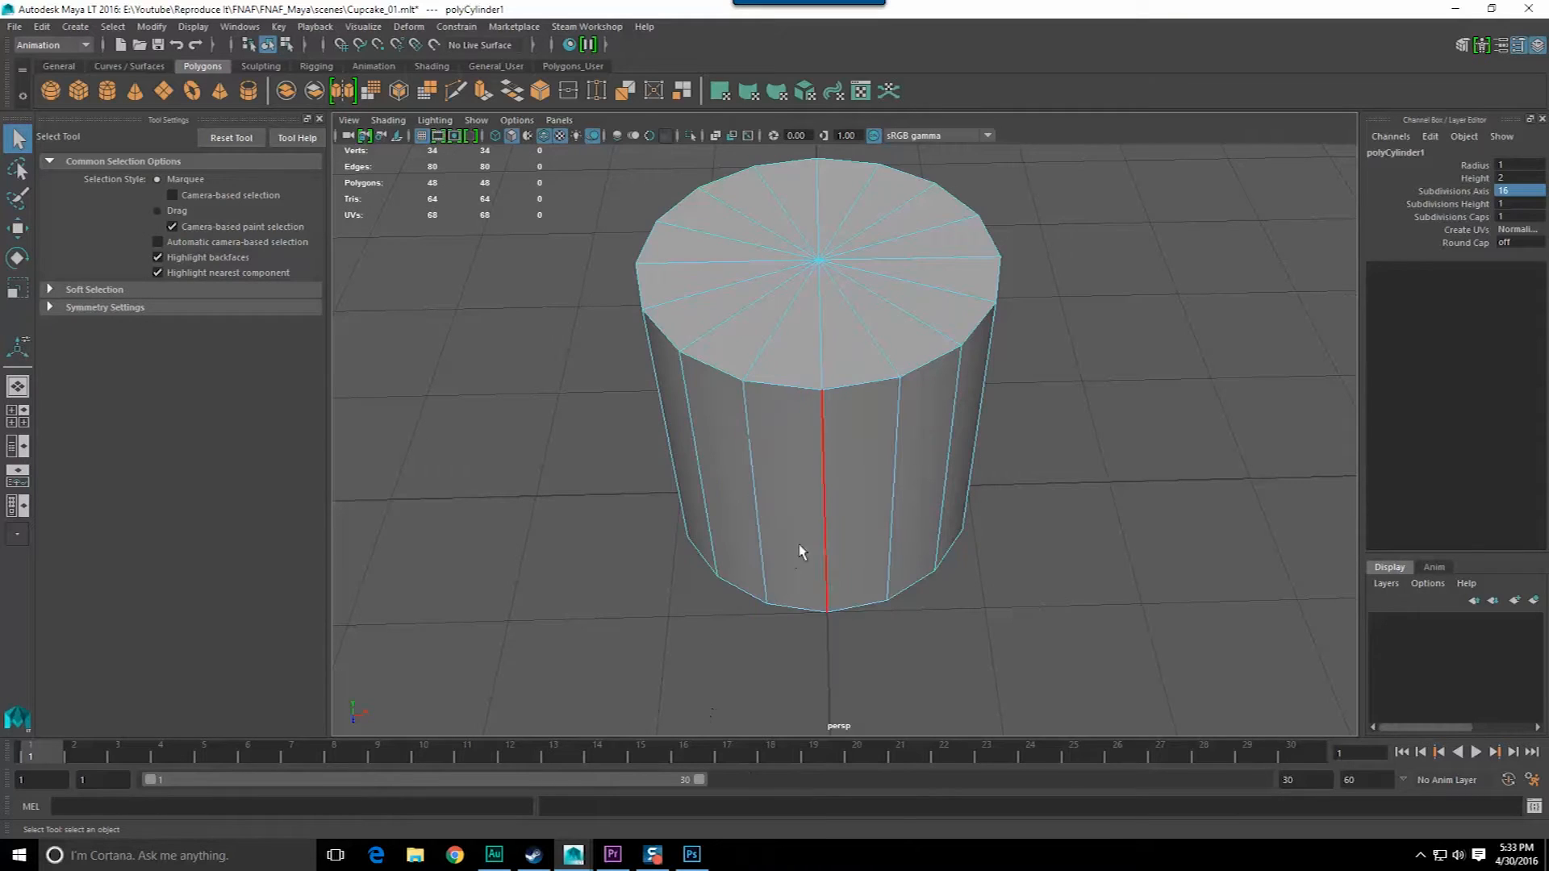
left_click(802, 548)
left_click_drag(675, 525, 846, 507, "alt")
left_click(809, 505)
left_click(801, 484, "shift")
left_click_drag(732, 494, 825, 497, "alt")
left_click(814, 488, "shift")
left_click(831, 499, "shift")
left_click_drag(713, 502, 789, 536, "alt")
left_click(817, 498, "shift")
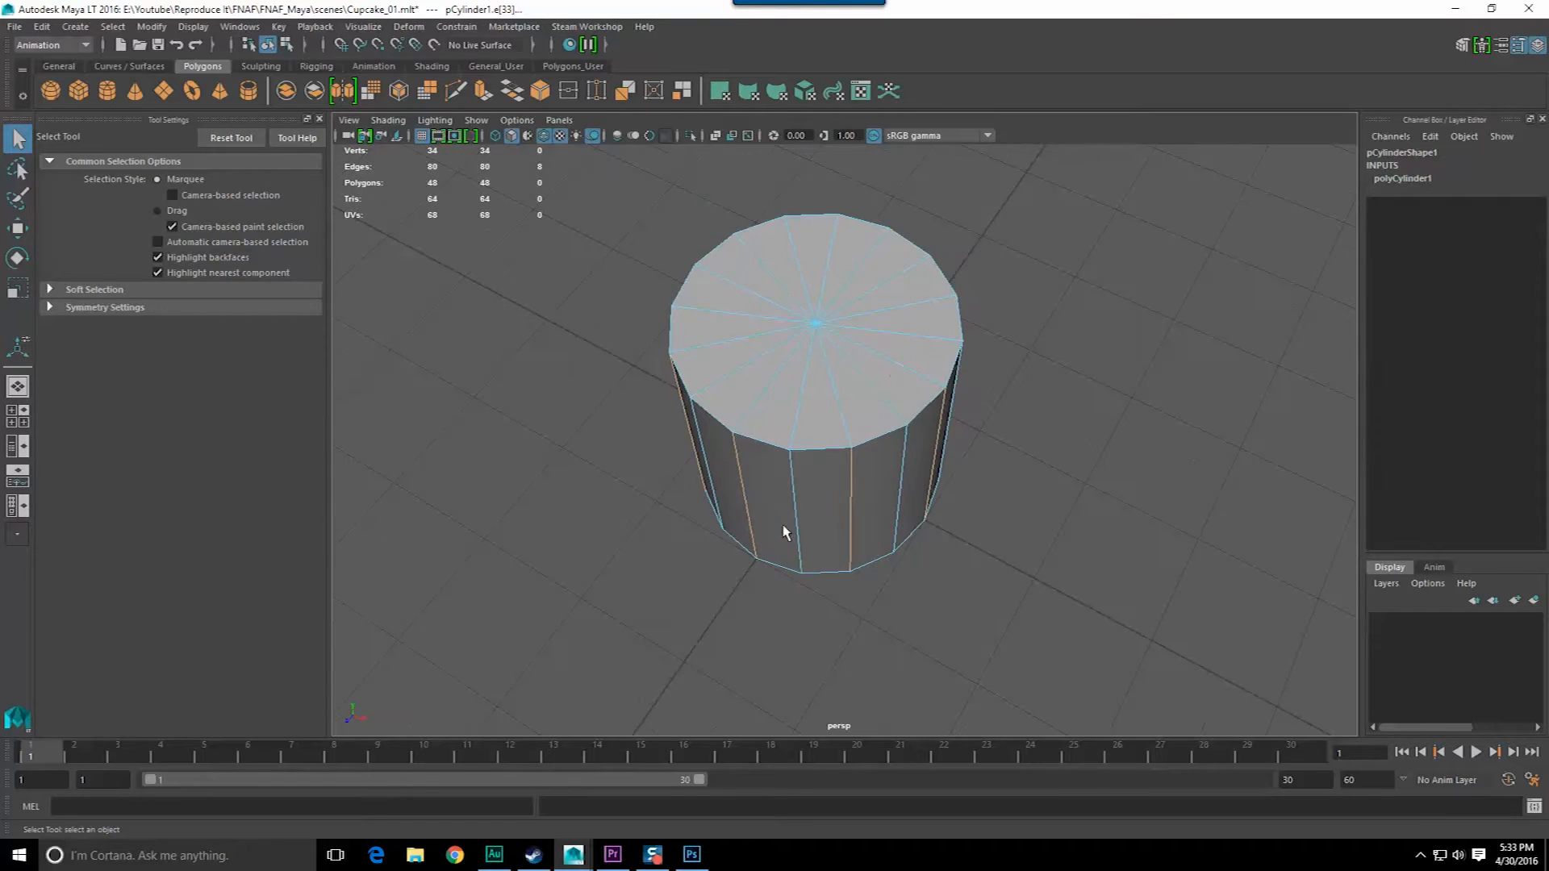
- Try scaling the alternate vertical edges and preview the cylinder smoothed
key("r")
left_click_drag(819, 406, 786, 401)
left_click_drag(714, 481, 764, 477, "alt")
key("3")
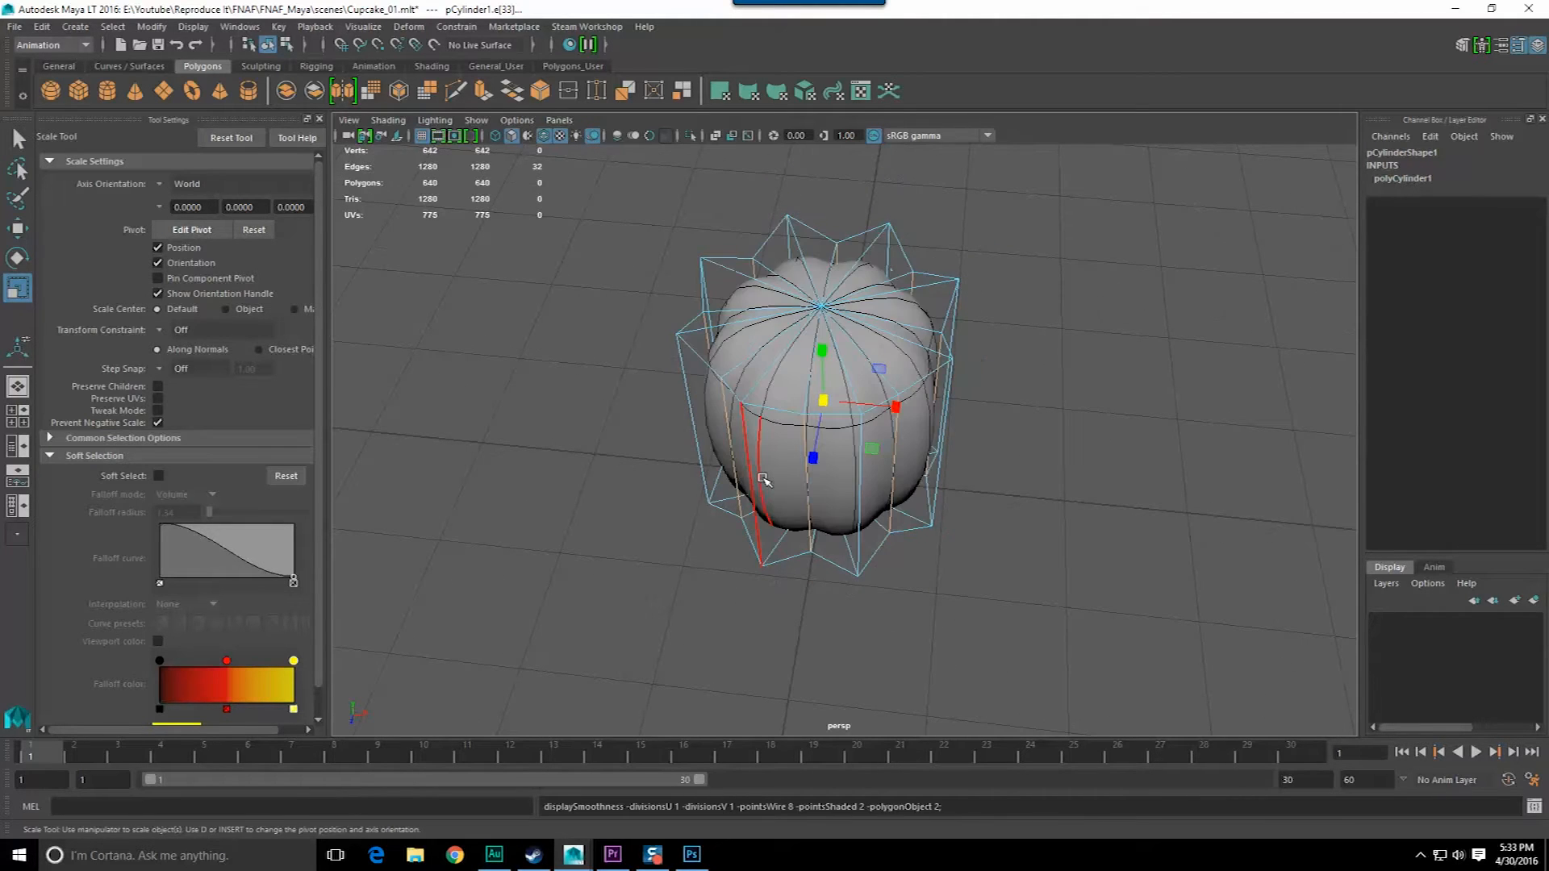
key("3")
key("2")
left_click_drag(767, 477, 532, 508, "alt")
key("ctrl+z")
key("ctrl+z")
key("ctrl+z")
key("ctrl+z")
key("1")
- Scale the alternate vertical edges inward in X and Z to pleat the cylinder like a cupcake liner
left_click(815, 524, "shift")
left_click_drag(722, 564, 870, 565, "alt")
left_click(899, 525, "shift")
left_click_drag(676, 526, 658, 567, "alt")
left_click(658, 567, "shift")
left_click_drag(726, 463, 724, 468)
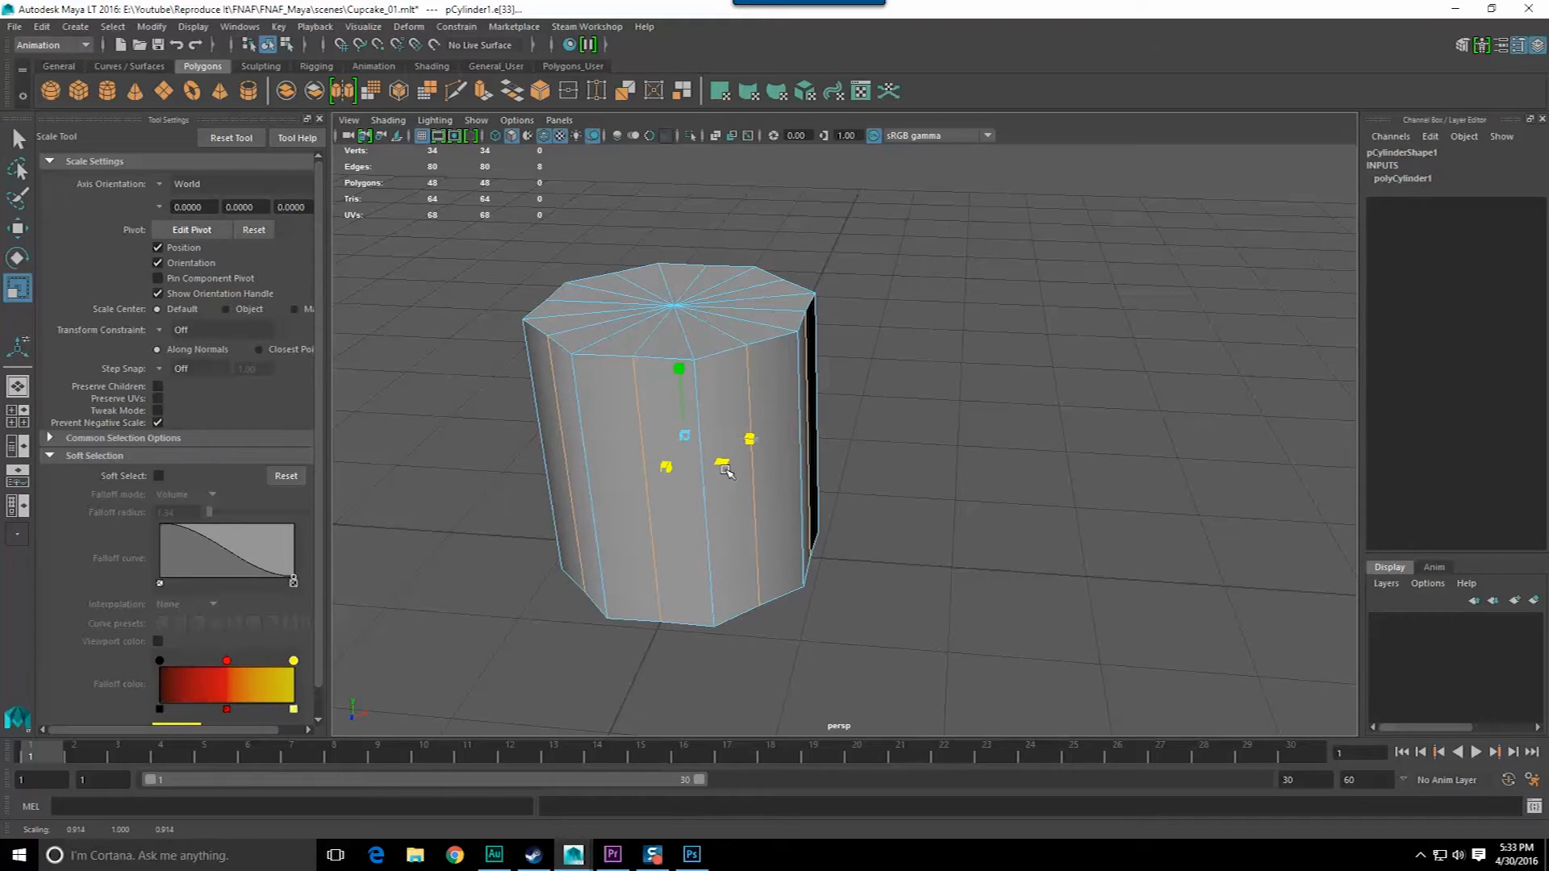
key("q")
left_click(895, 485)
mouse_move(895, 485)
left_mouse_down("alt")
mouse_move(940, 484)
mouse_move(910, 505)
left_mouse_up("alt")
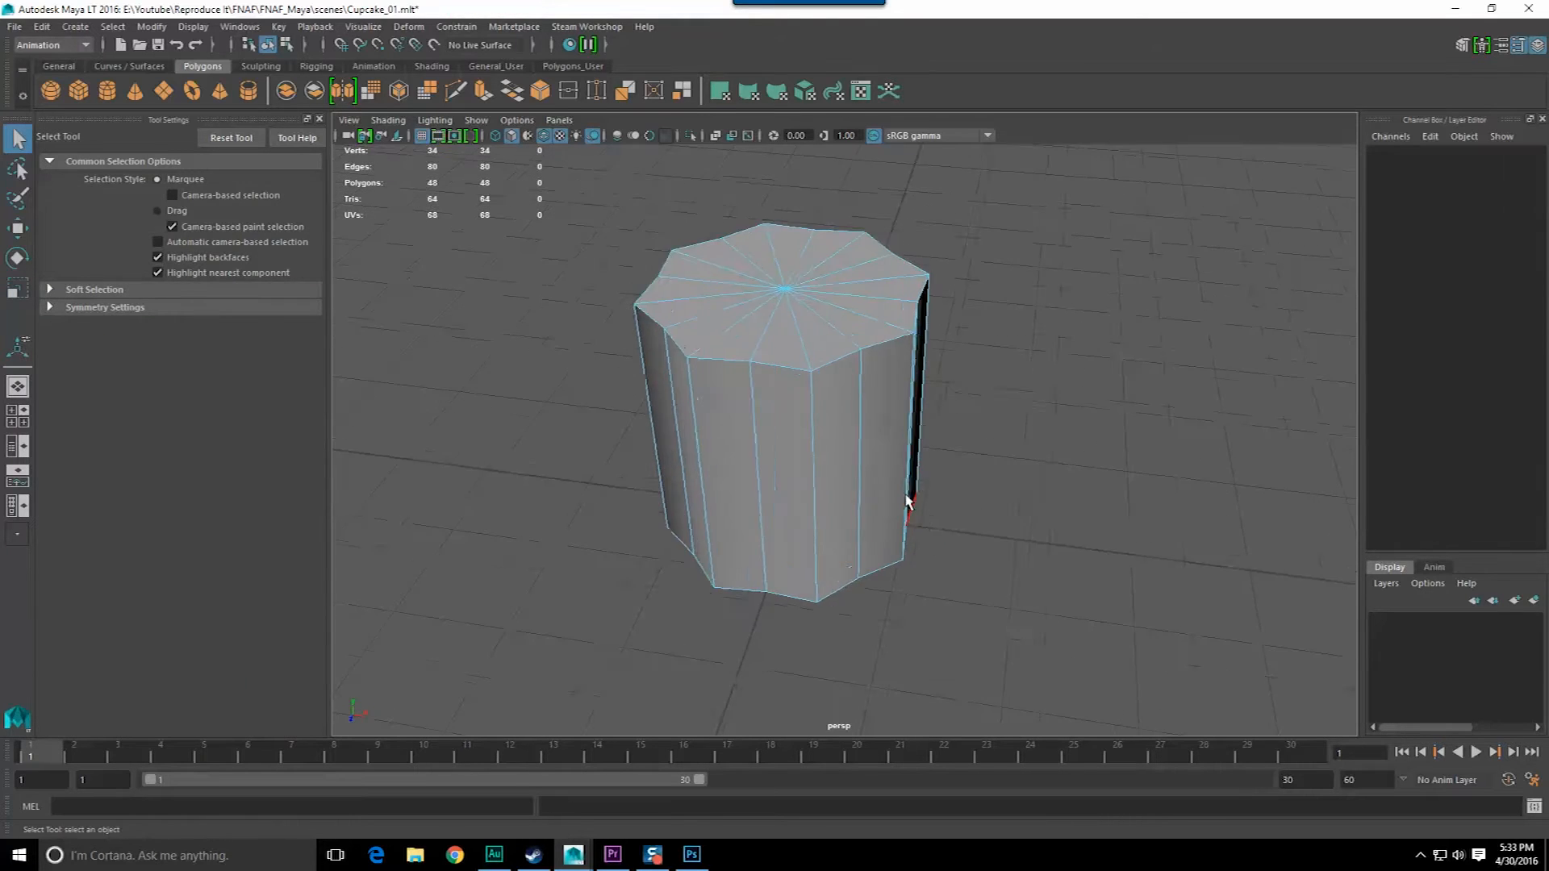
- Scale the cylinder's top faces outward to flare it into a cup, using the Premiere Pro footage as reference
middle_click_drag(910, 505, 837, 613, "alt")
left_click(612, 860)
left_click(573, 855)
right_click_drag(715, 425, 719, 463)
left_click_drag(718, 463, 719, 436, "alt")
left_click_drag(568, 348, 1059, 454)
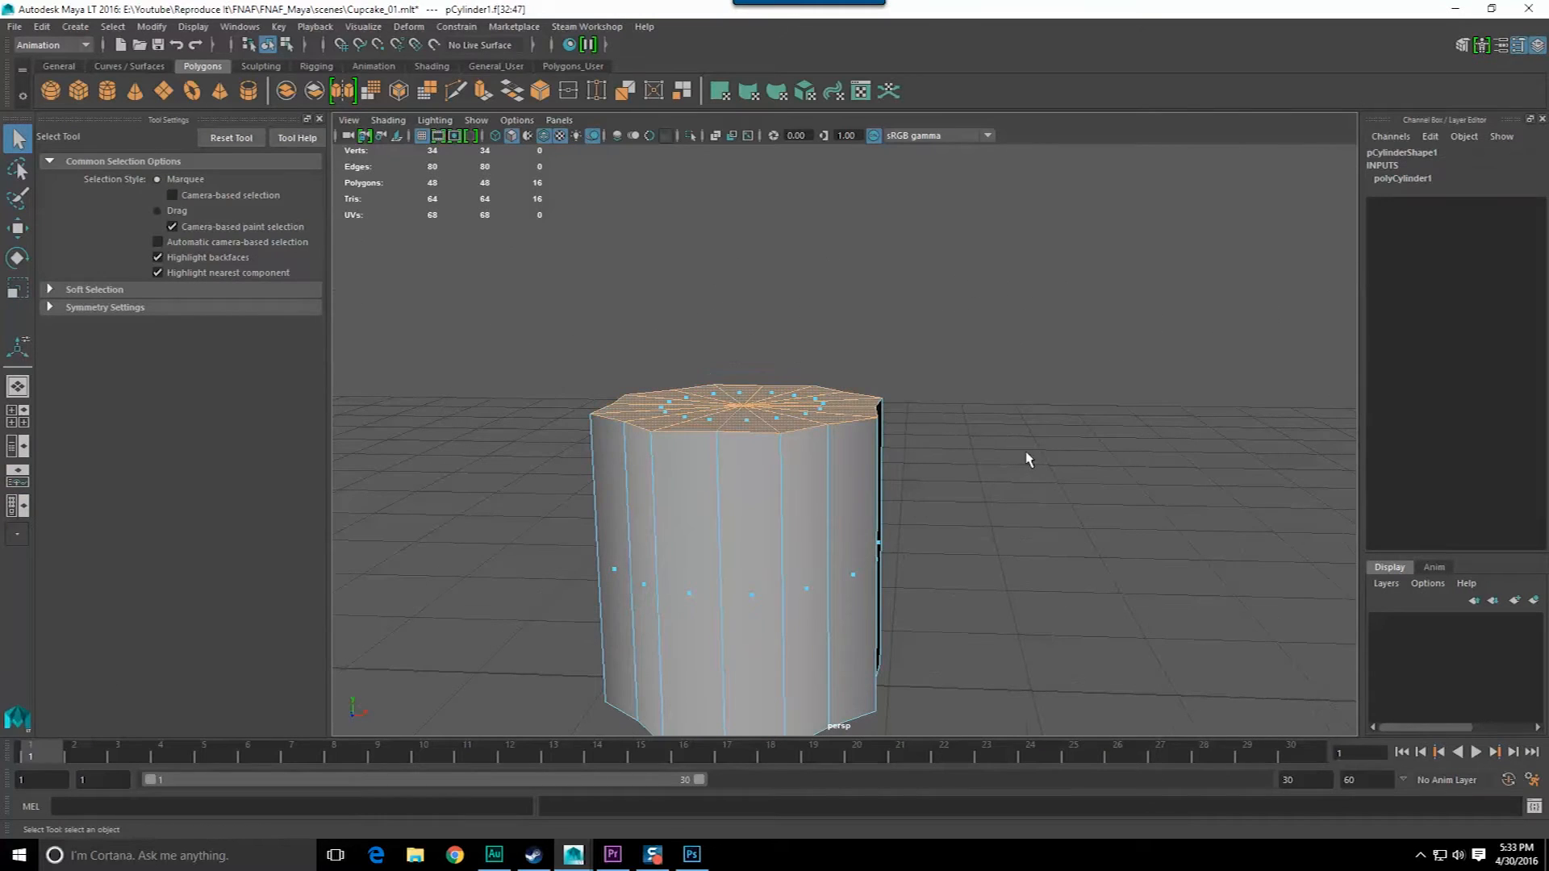
key("e")
key("r")
middle_click_drag(755, 435, 797, 435)
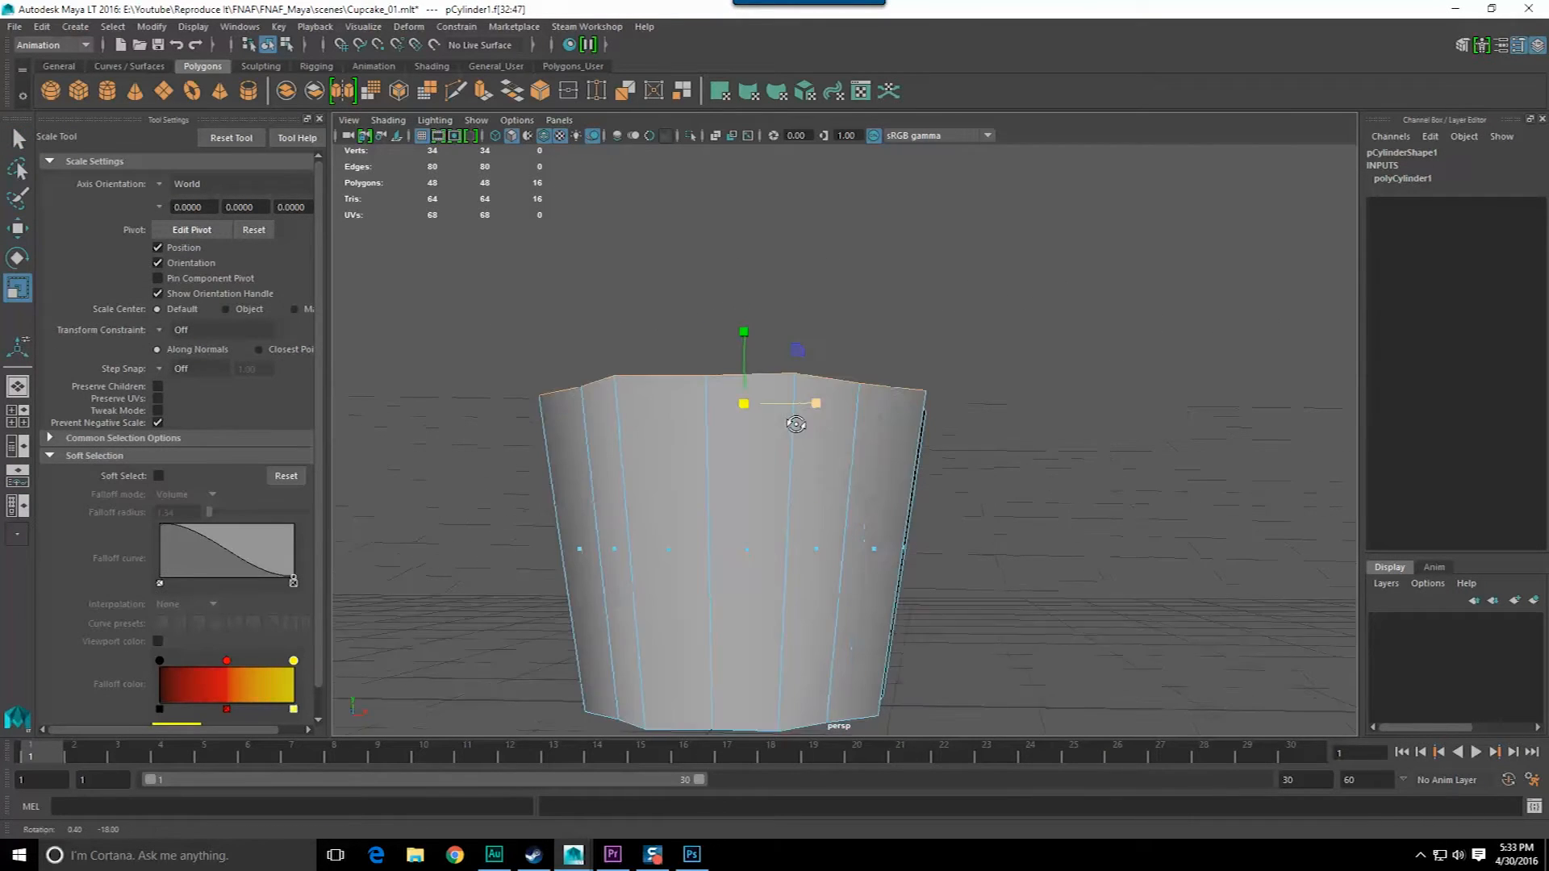
- Compare the flared cup with the cupcake in the Premiere Pro footage and clear the face selection
left_click(613, 855)
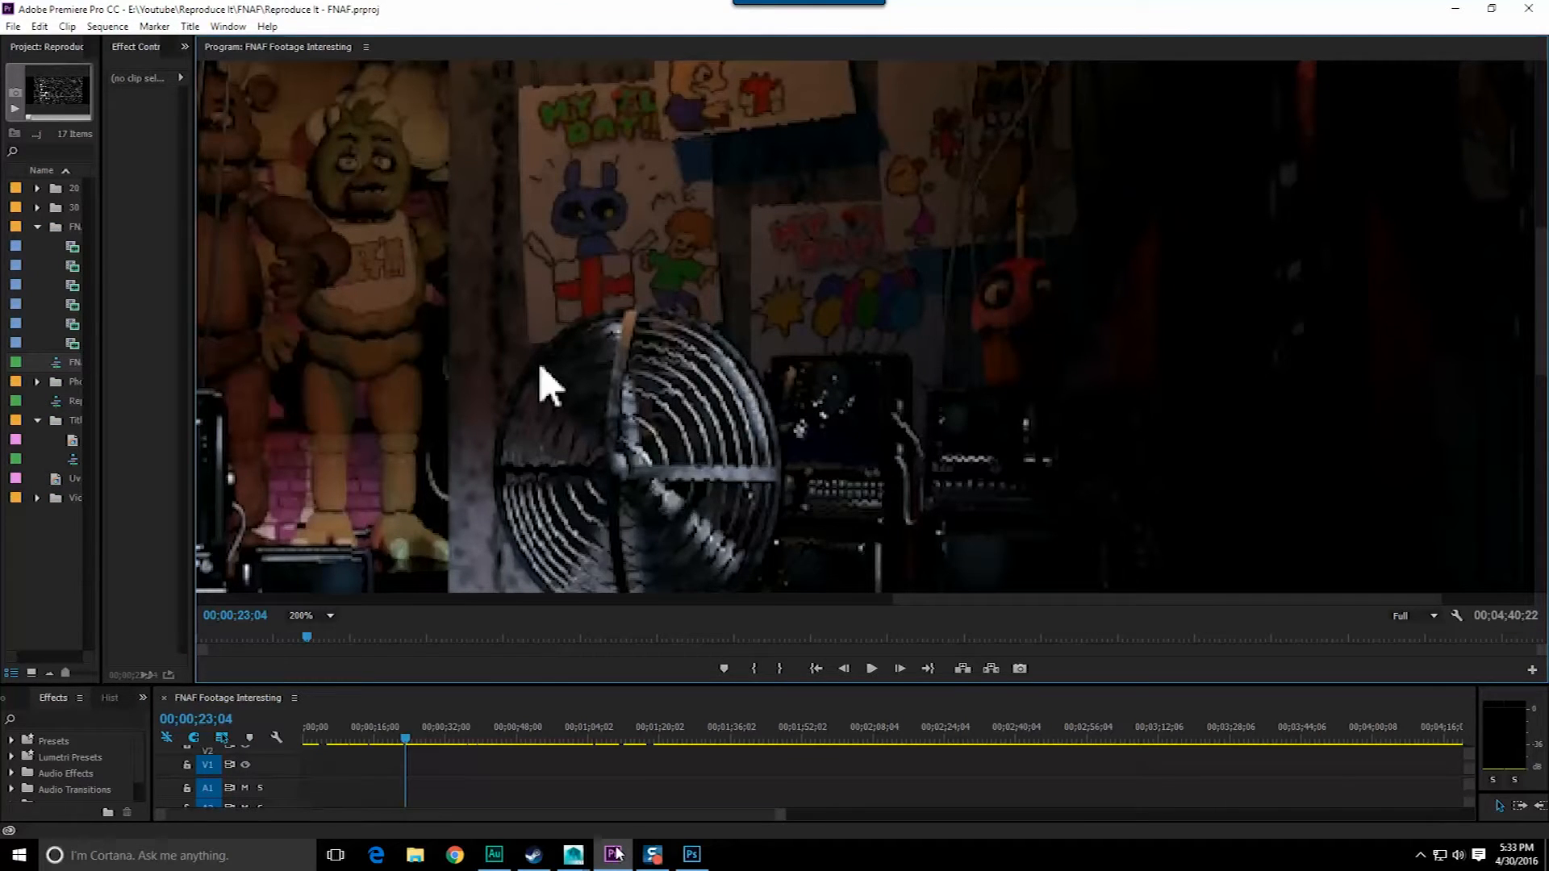
left_click(572, 854)
scroll(633, 484, "down", 3)
key("q")
left_click(777, 364)
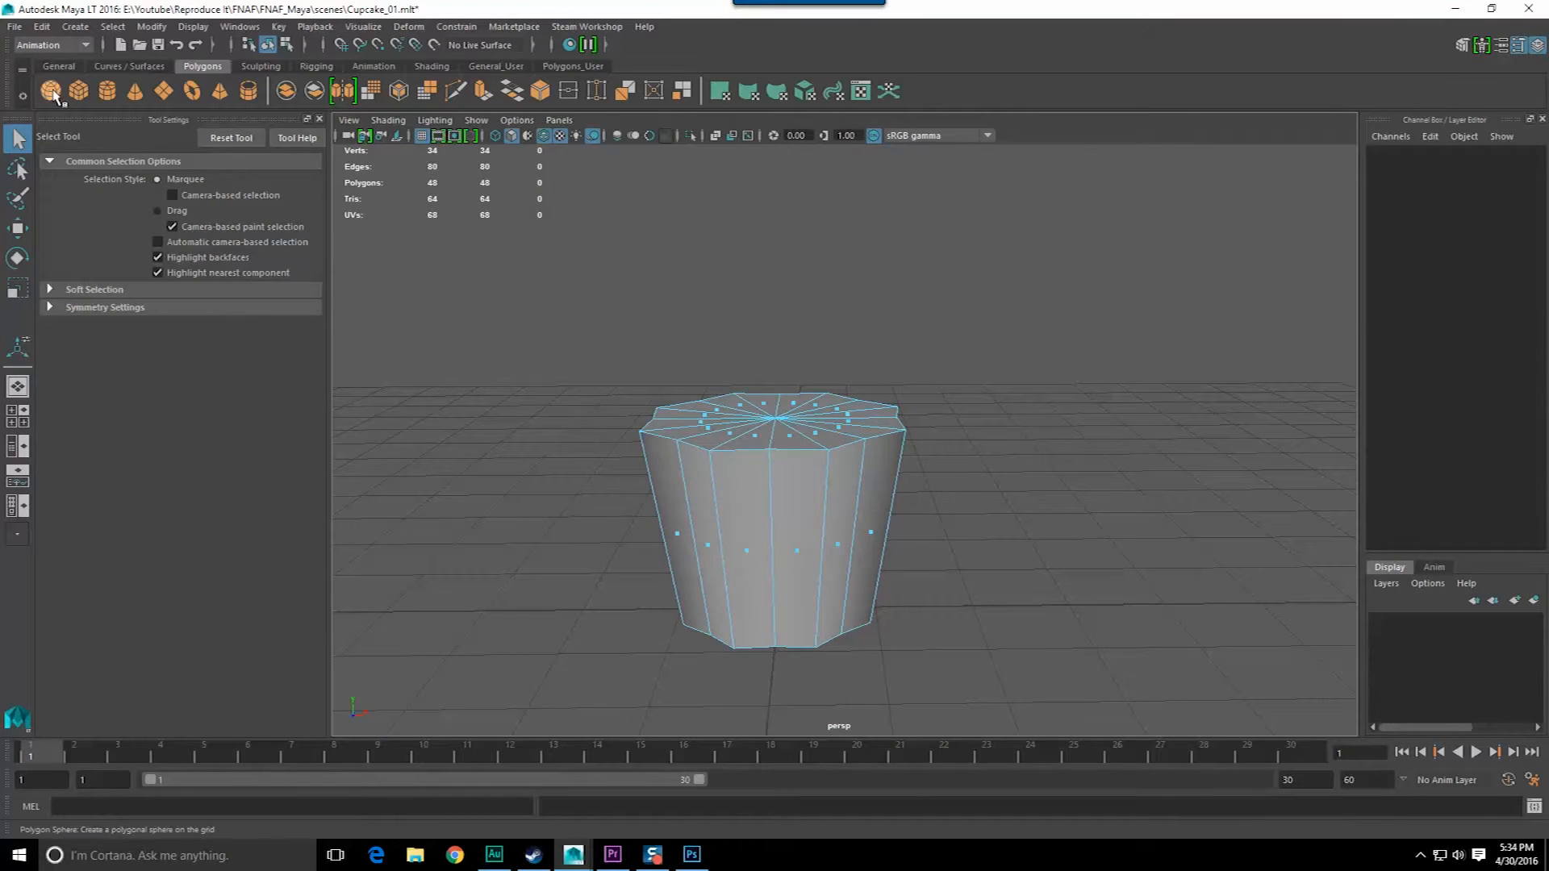
- Add a polygon sphere and raise it to Y 2 at the rim of the cup
left_click(51, 90)
scroll(837, 651, "down", 2)
key("w")
left_click_drag(794, 497, 779, 279)
scroll(802, 360, "up", 4)
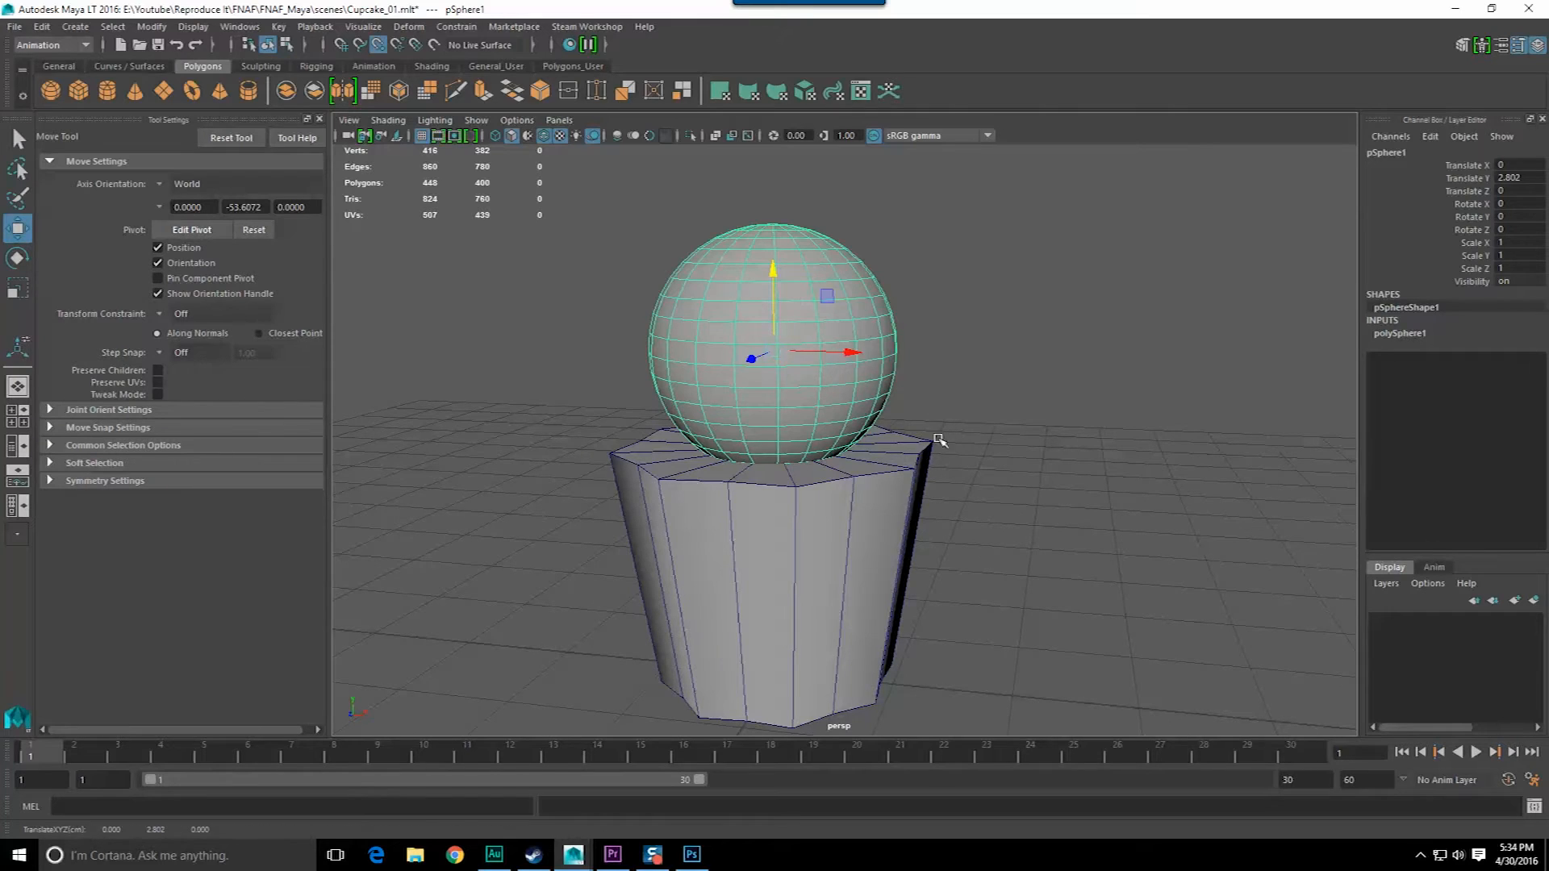
left_click_drag(938, 439, 927, 442)
- Scale the sphere up to about 1.48 and delete its lower faces to leave a dome
key("r")
left_click_drag(764, 449, 871, 449)
right_click(864, 298)
left_click(786, 299)
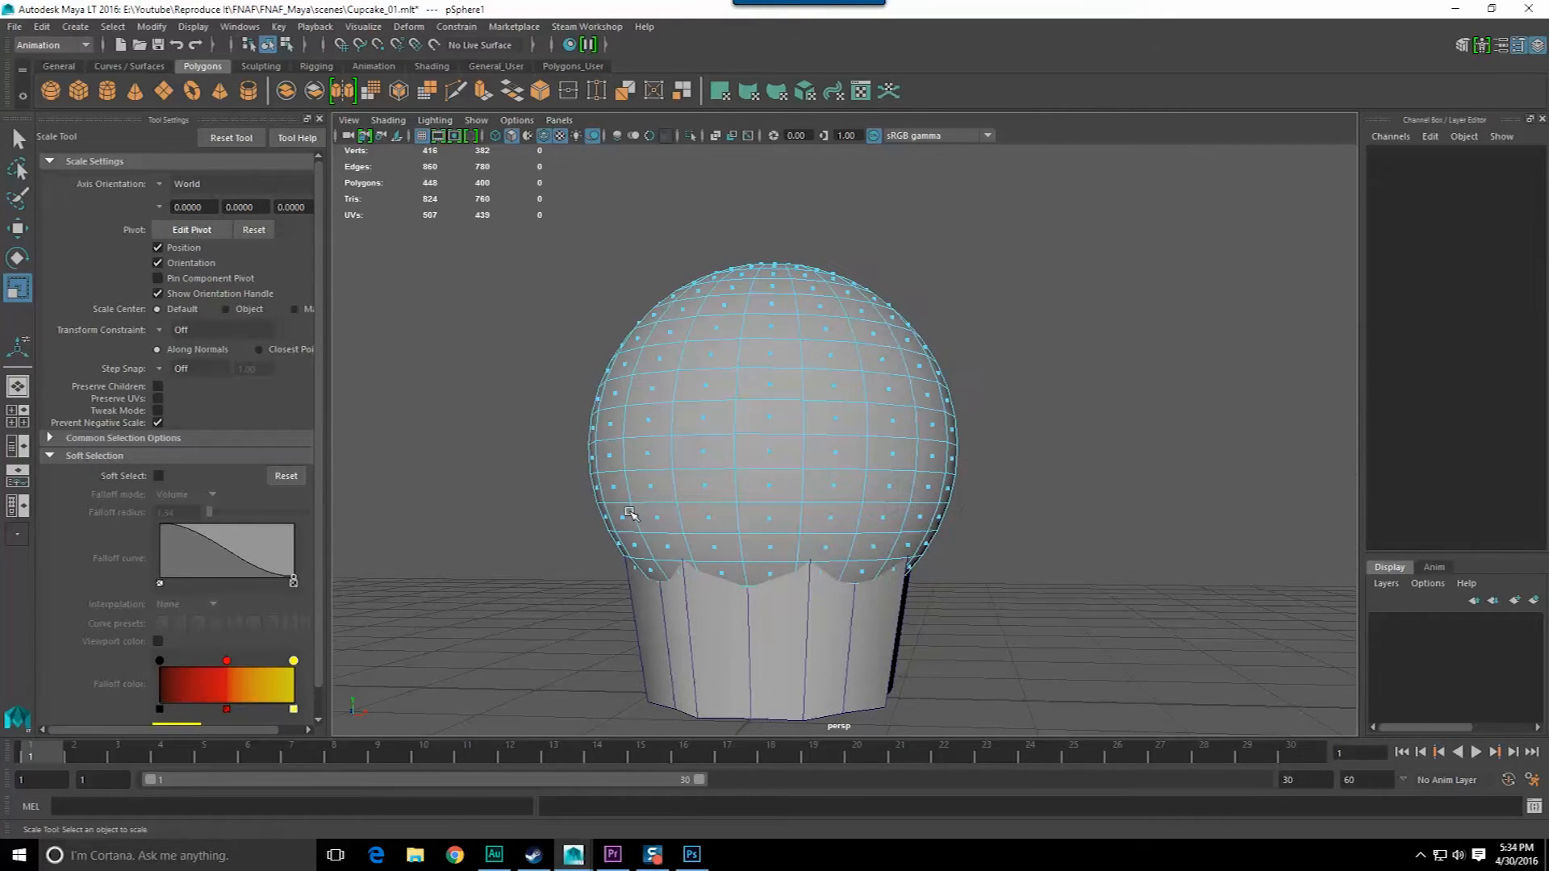
left_click_drag(552, 455, 890, 625)
key("Delete")
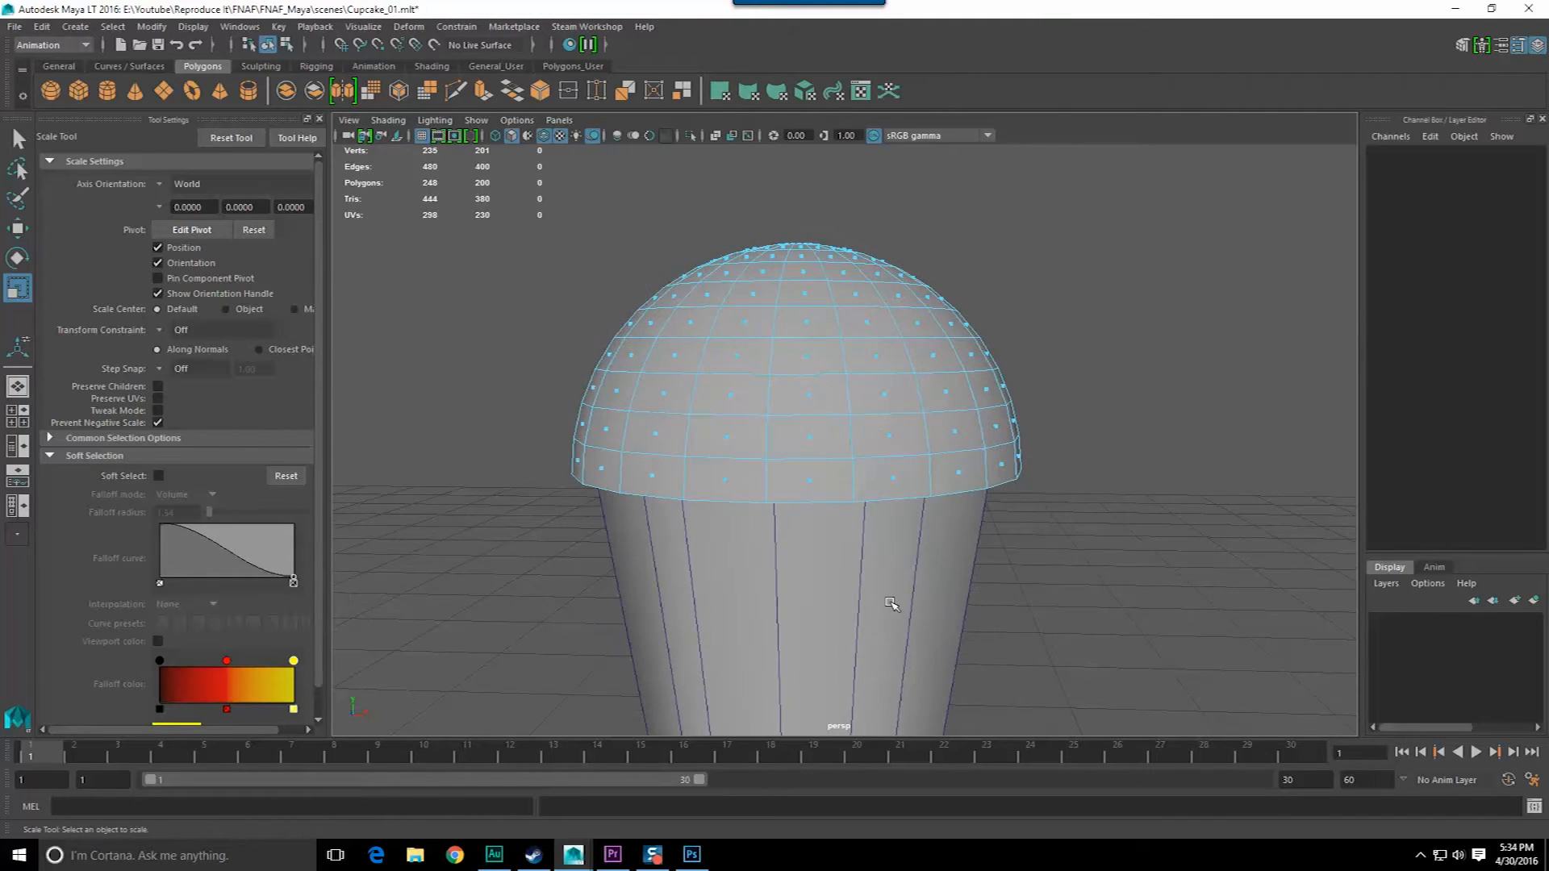
key("F8")
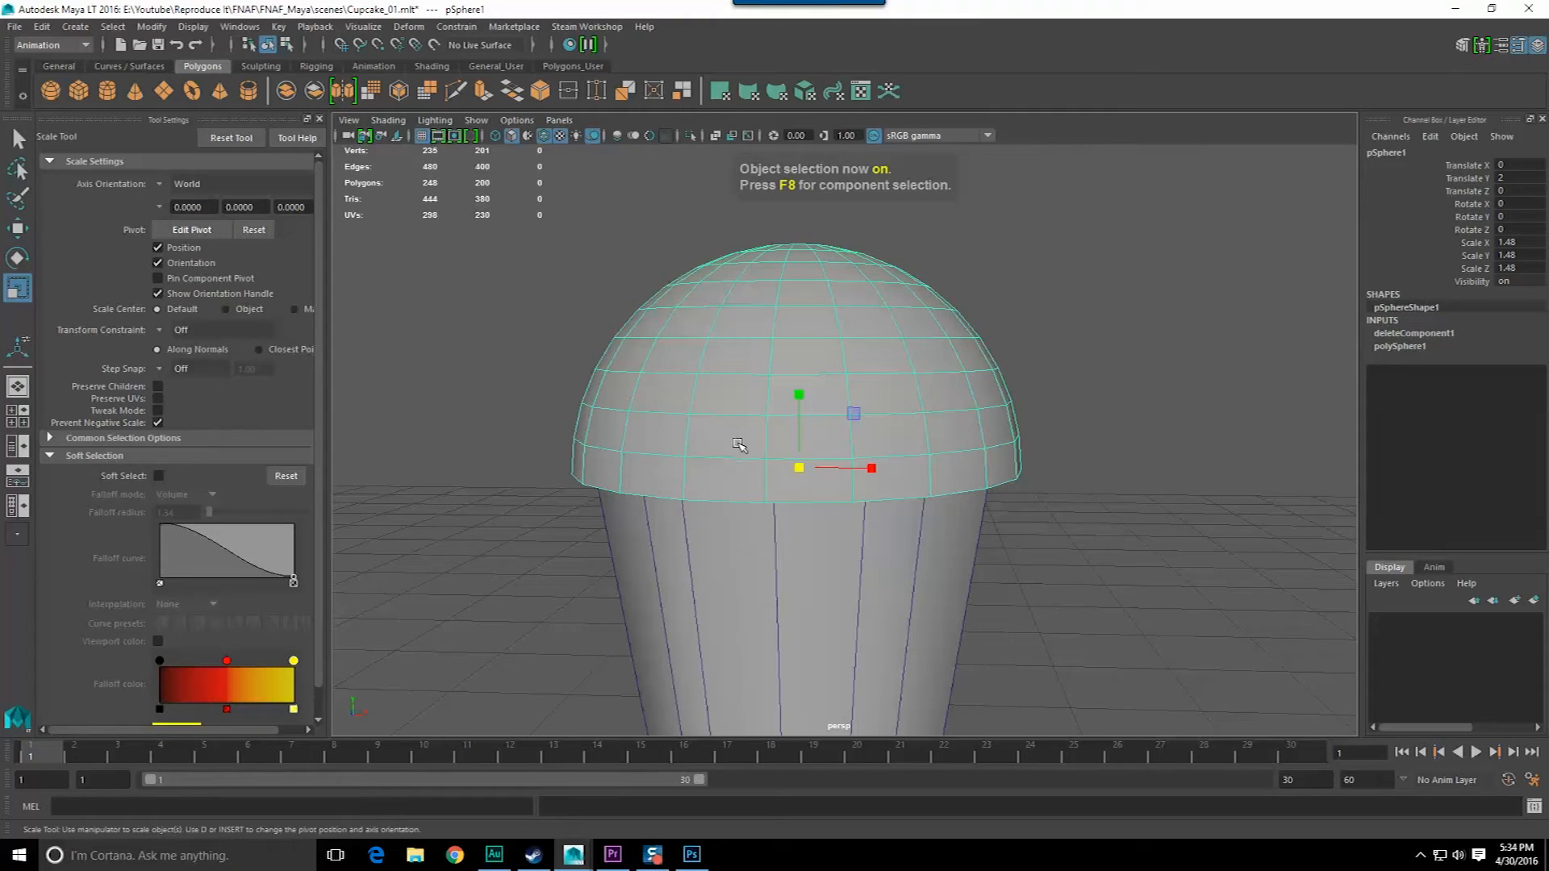
- Try a larger uniform scale on the dome and compare it with the cupcake in the Premiere Pro footage
left_click_drag(797, 466, 863, 493)
scroll(951, 471, "down", 2)
left_click(612, 855)
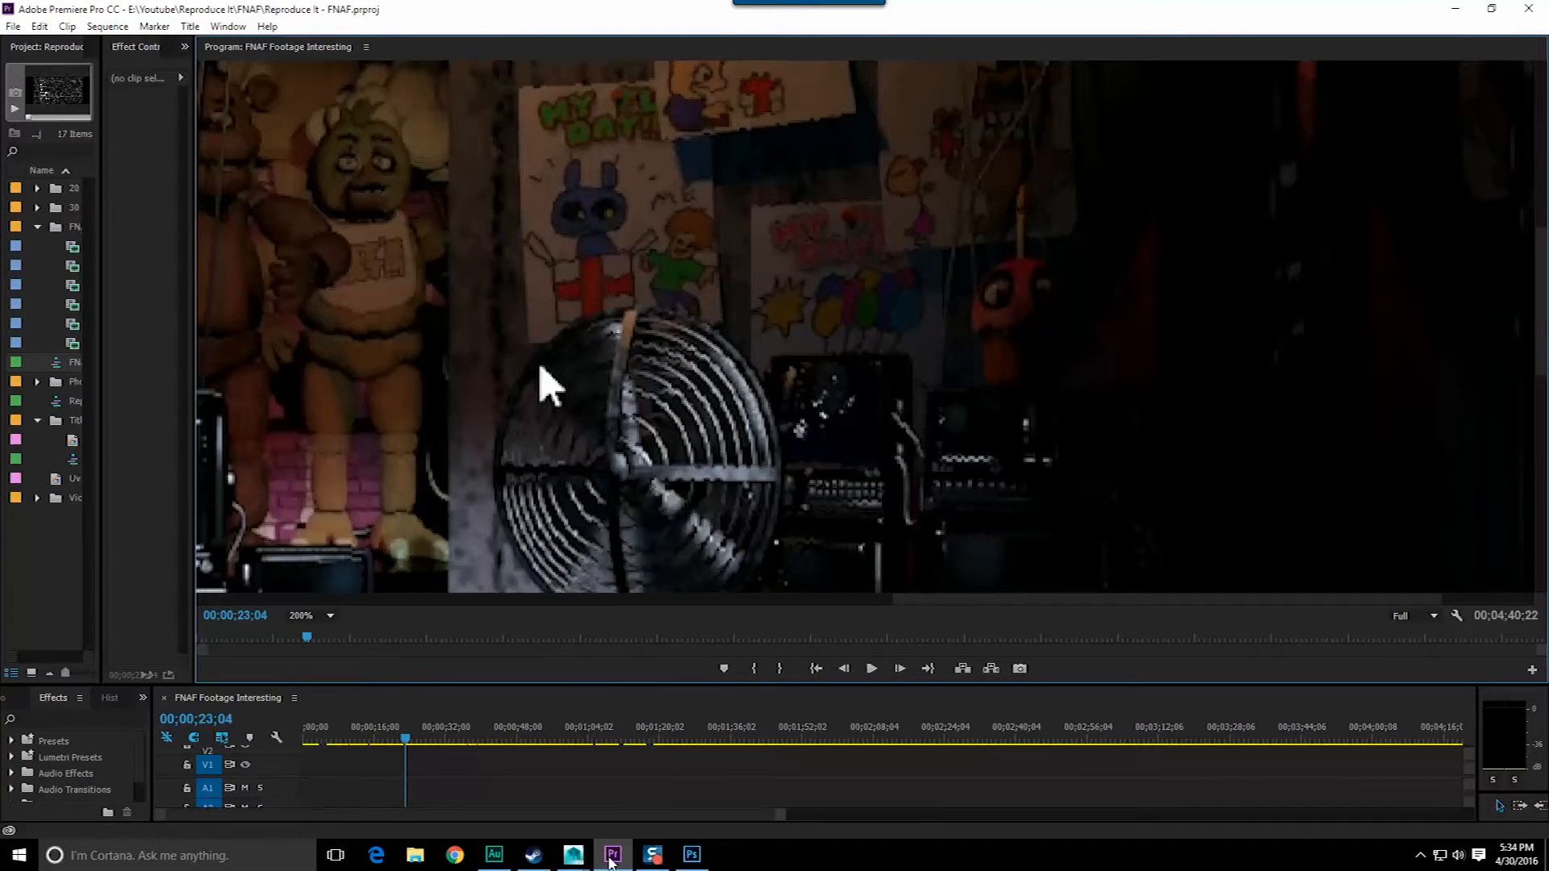
left_click(610, 860)
key("ctrl+z")
key("ctrl+z")
key("ctrl+z")
key("ctrl+z")
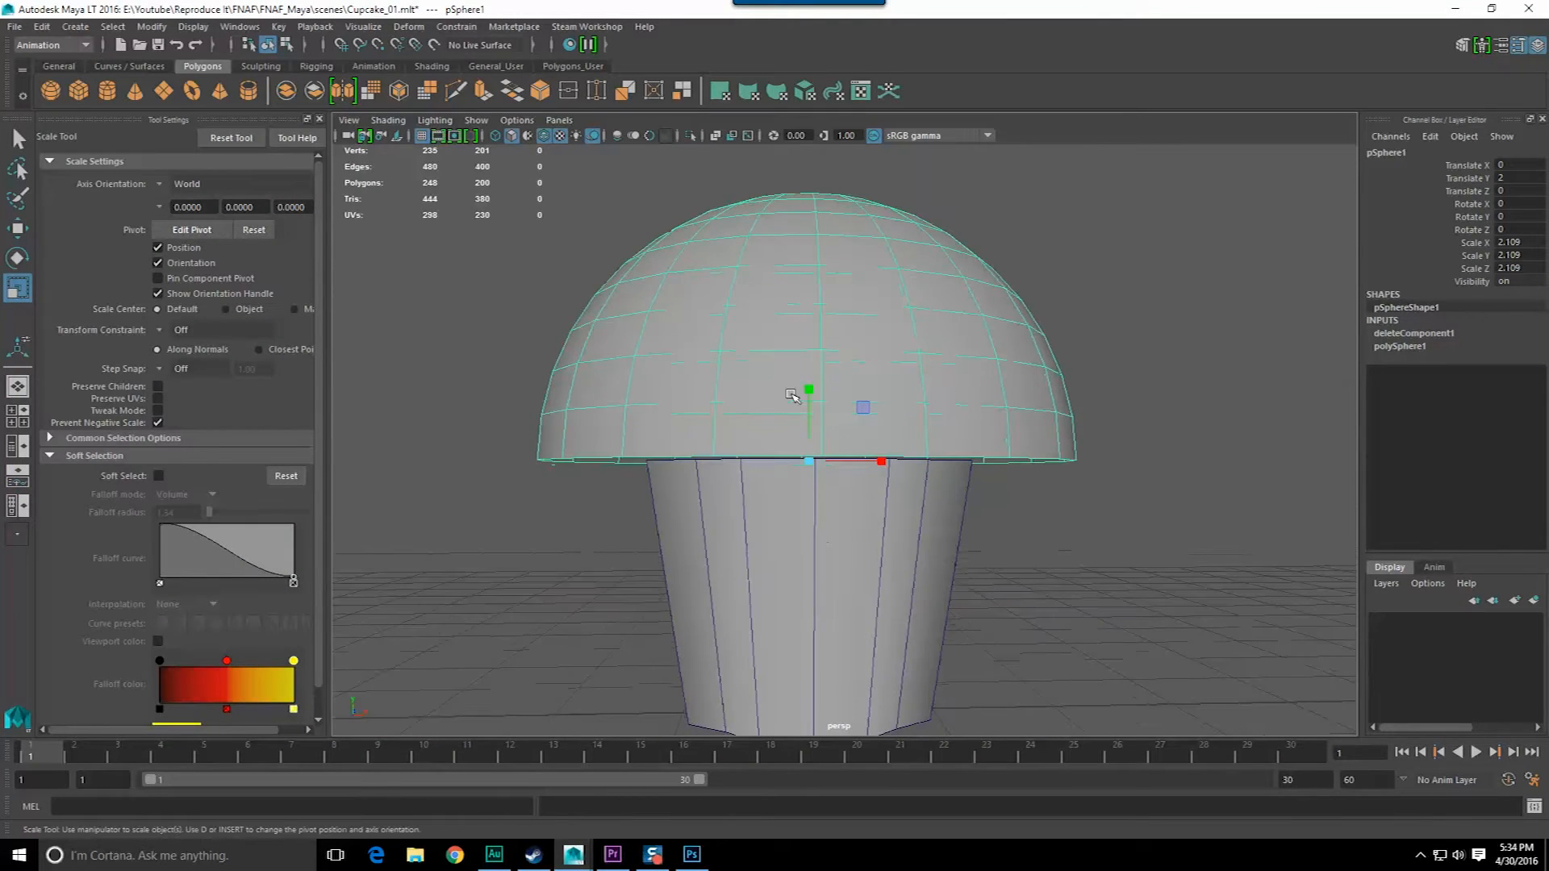
- Narrow the dome to about 1.417 and stretch its height, comparing it with the cupcake in the Premiere Pro footage
mouse_move(811, 391)
left_mouse_down()
mouse_move(815, 373)
mouse_move(816, 401)
left_mouse_up()
left_click_drag(837, 472, 699, 449, "alt")
left_click_drag(808, 391, 821, 487)
left_click(619, 857)
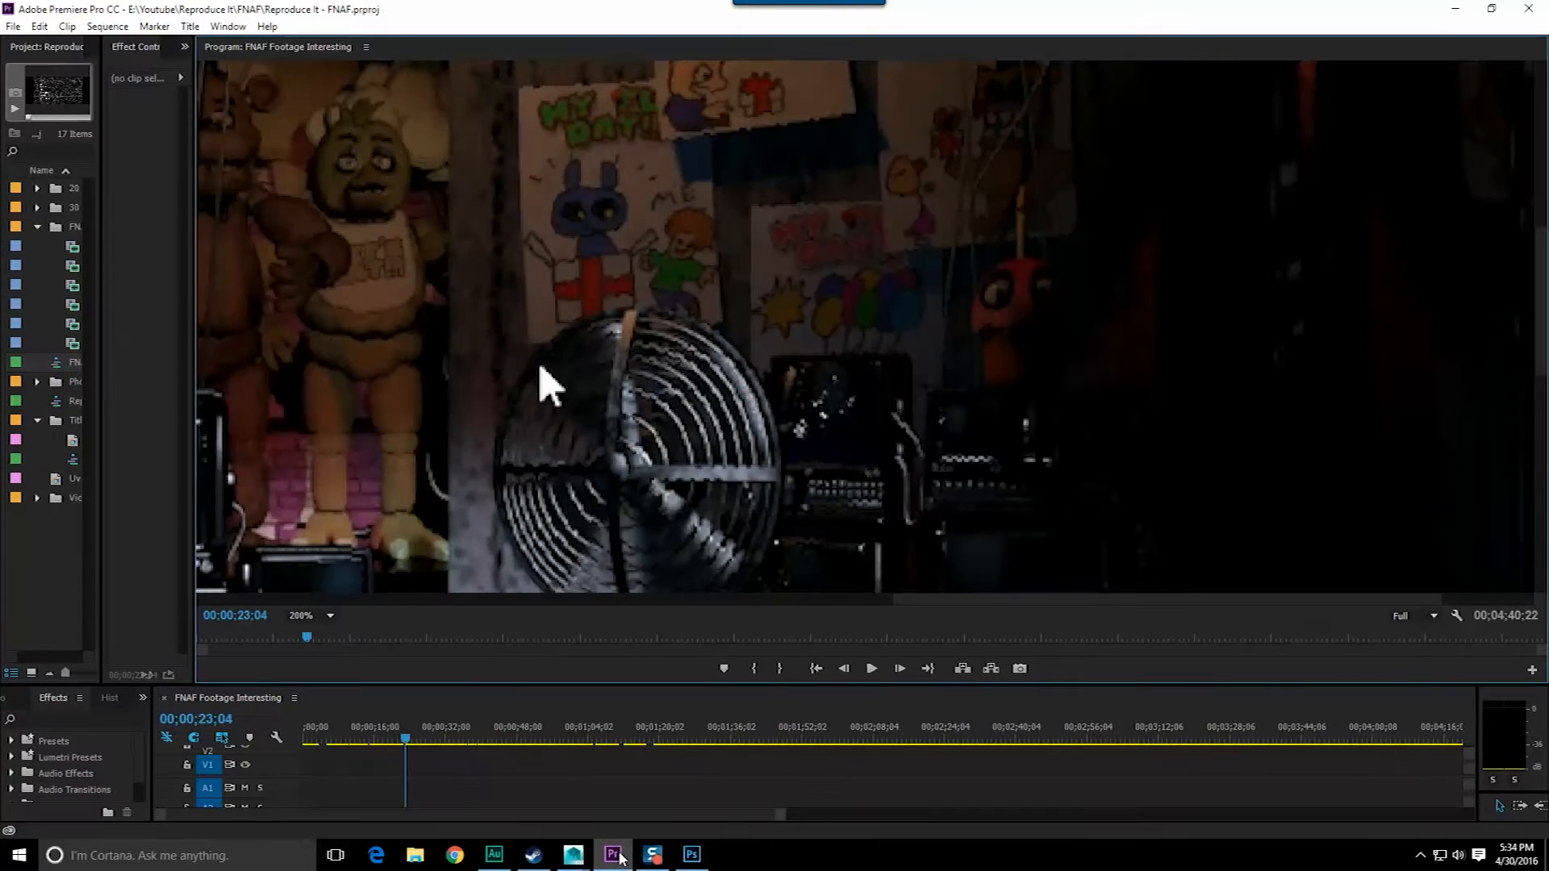
left_click(618, 857)
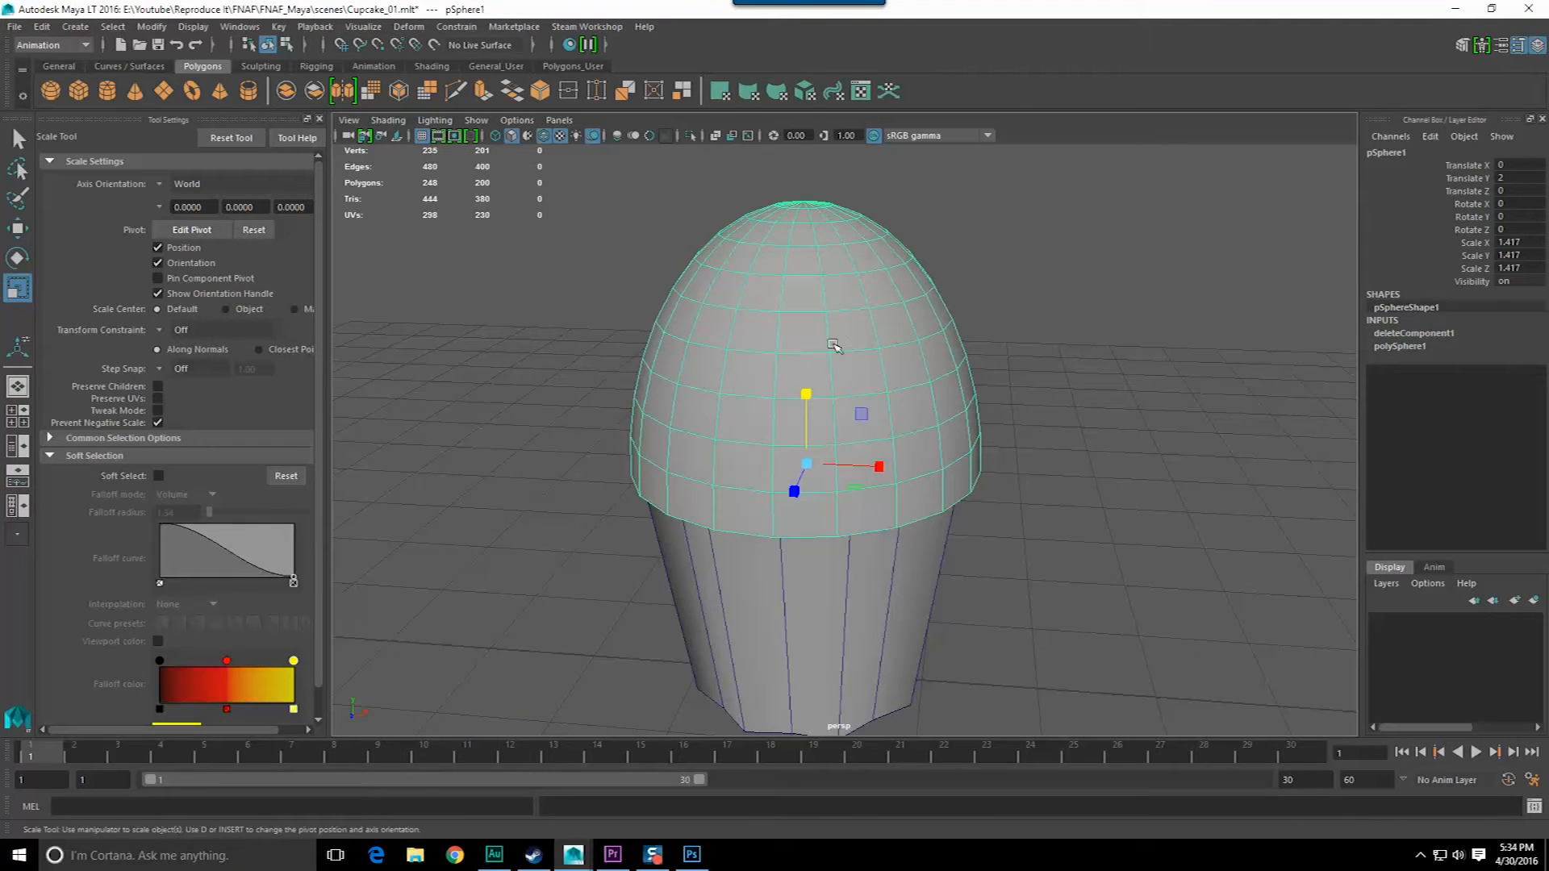
- Select an edge loop around the upper dome and turn on soft selection with a falloff radius of about 2.01
right_click_drag(839, 351, 852, 317)
double_click(851, 343)
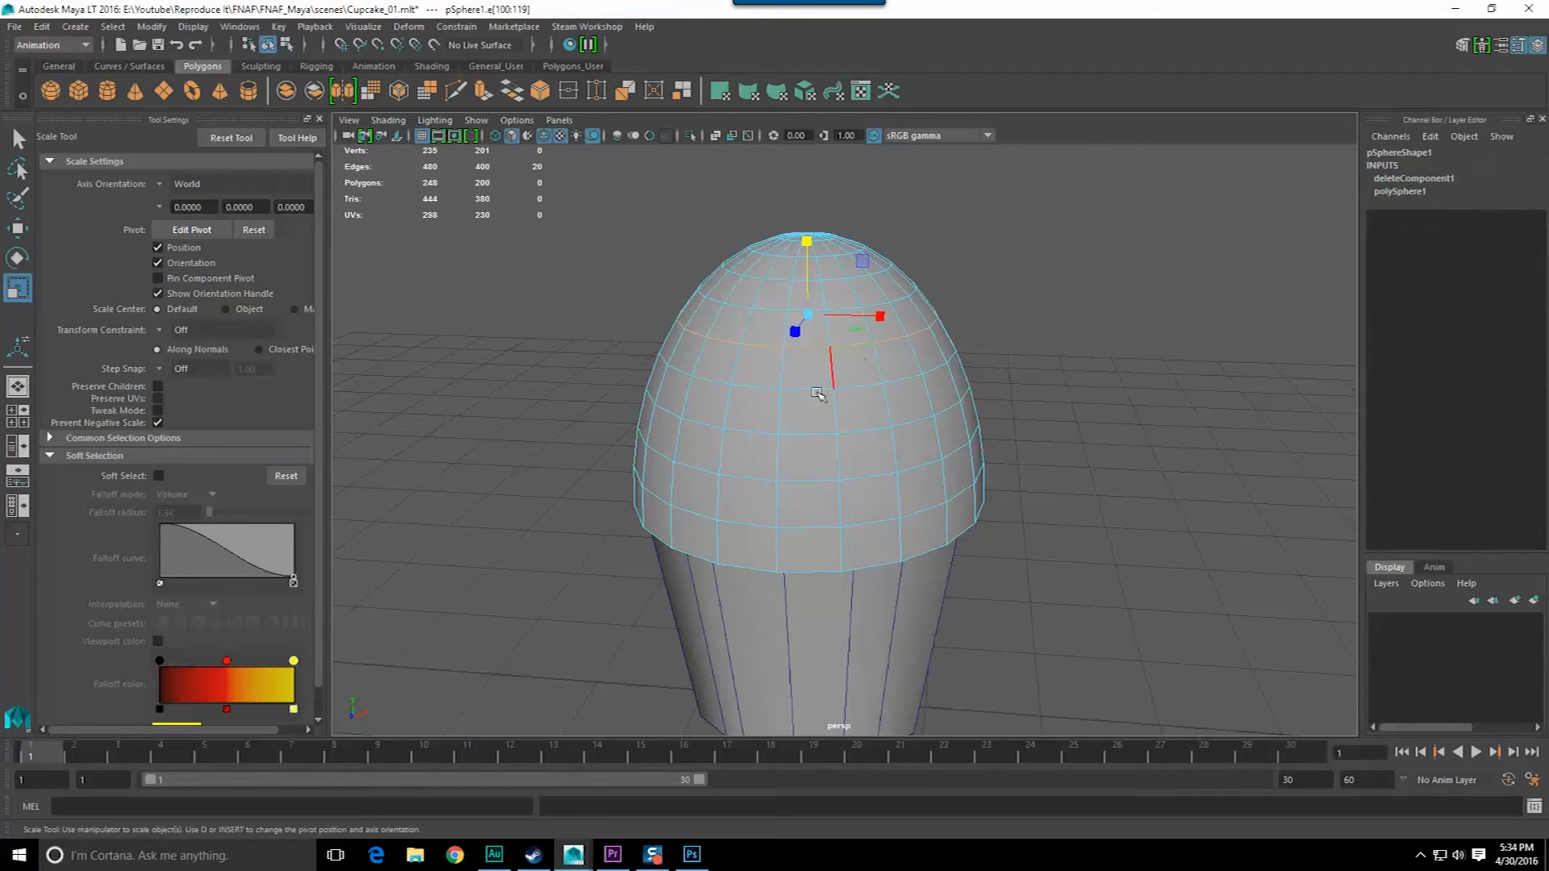
left_click(158, 477)
left_click(209, 495)
left_click(202, 530)
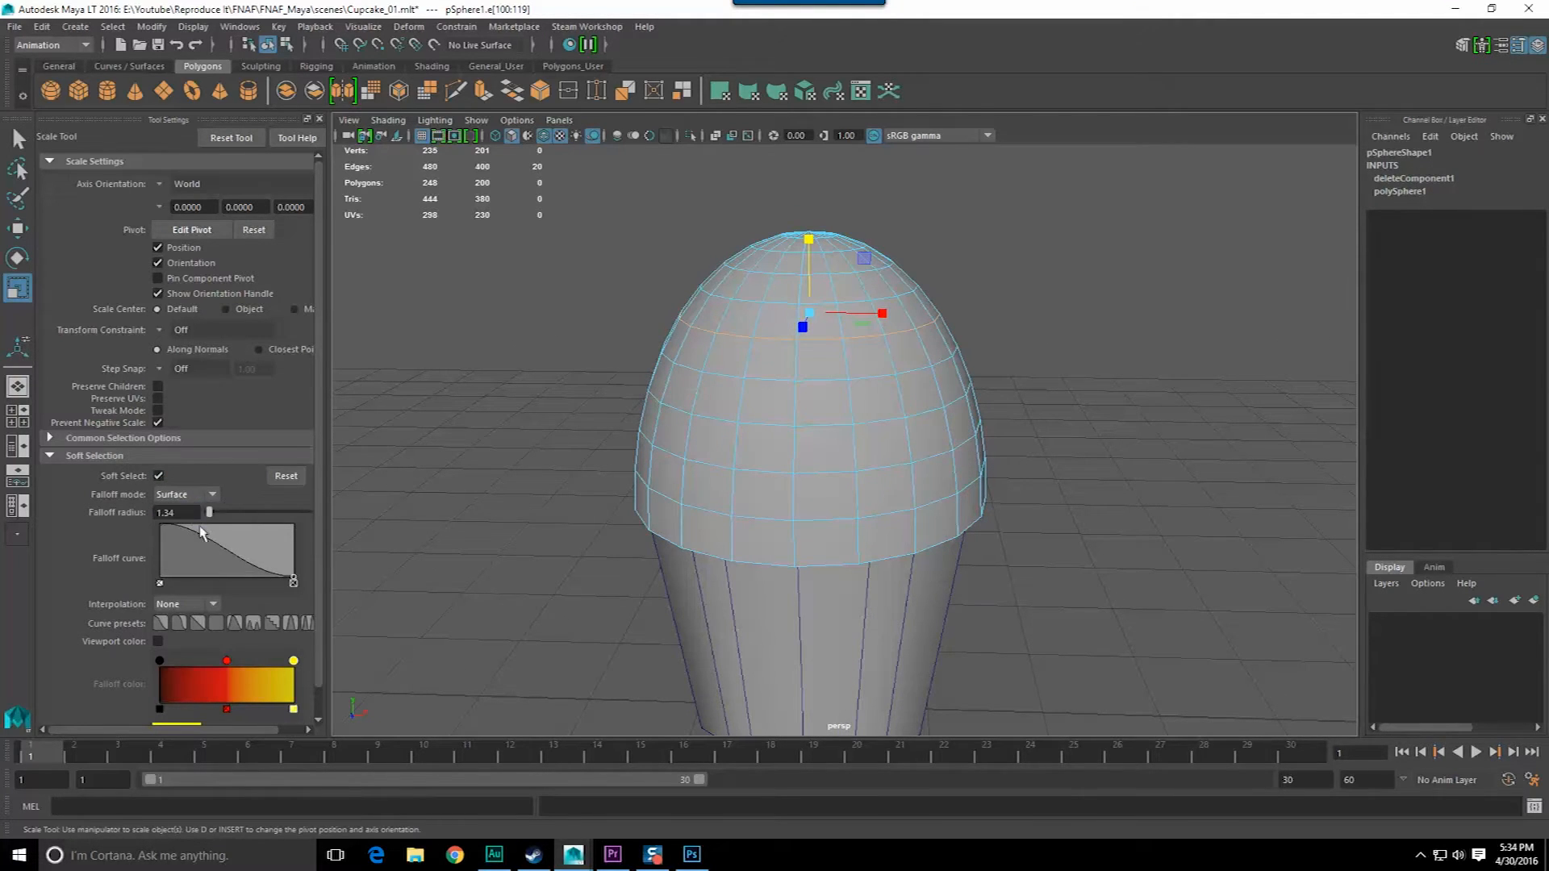
left_click_drag(227, 516, 211, 517)
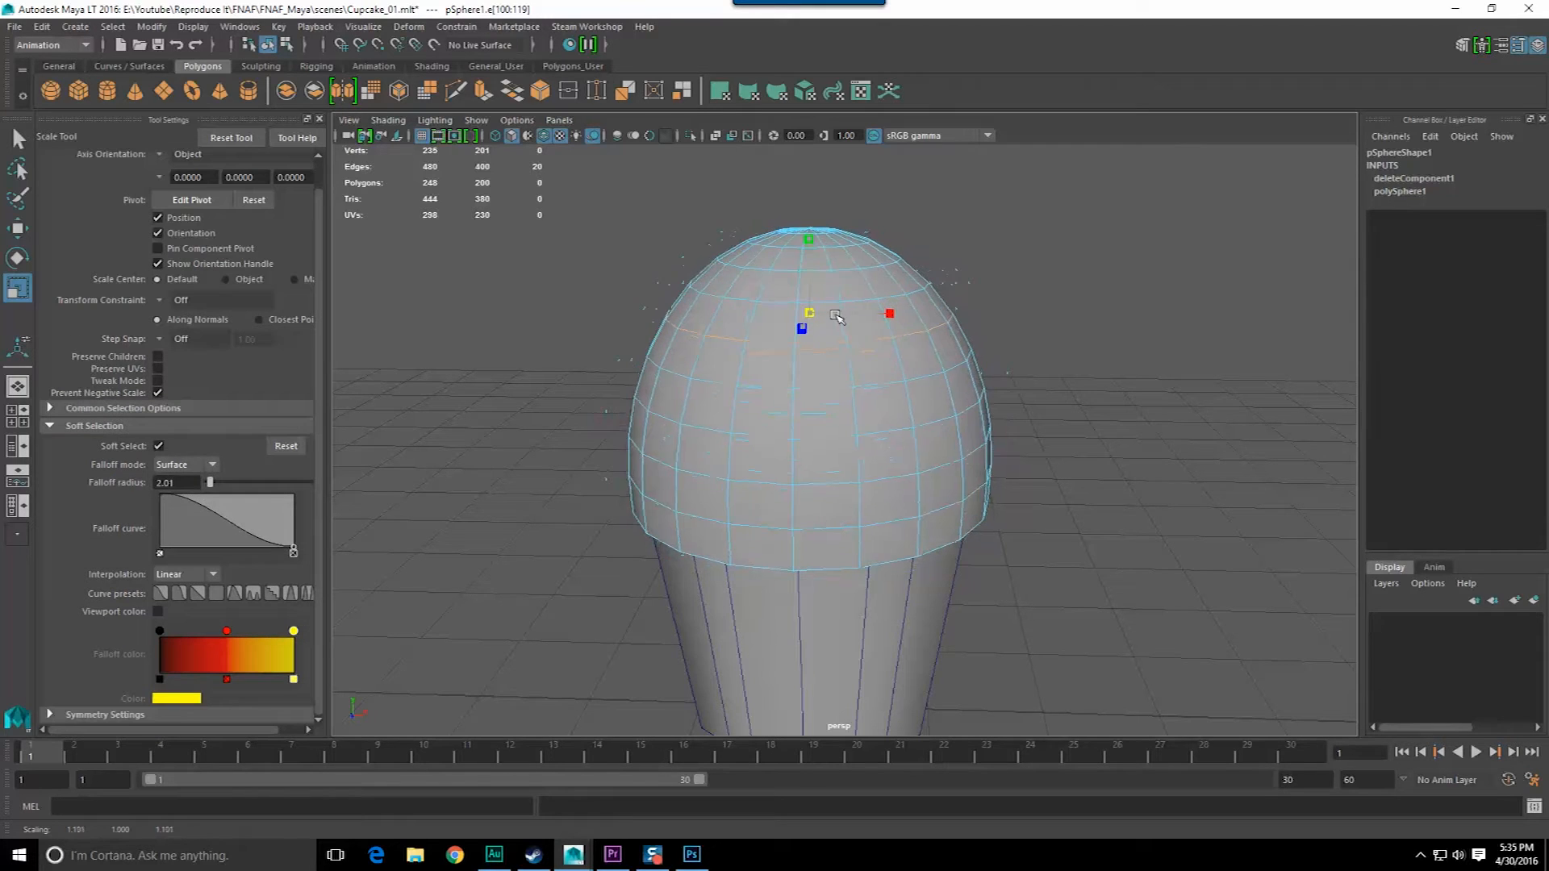
left_click_drag(832, 316, 836, 313)
key("ctrl+z")
- Widen the edge loop near the dome's top with soft selection and compare the shape with the cupcake in the Premiere Pro footage
left_click(819, 269)
left_click_drag(807, 263, 835, 245)
left_click(842, 243)
left_click_drag(888, 369, 842, 388, "alt")
left_click(613, 857)
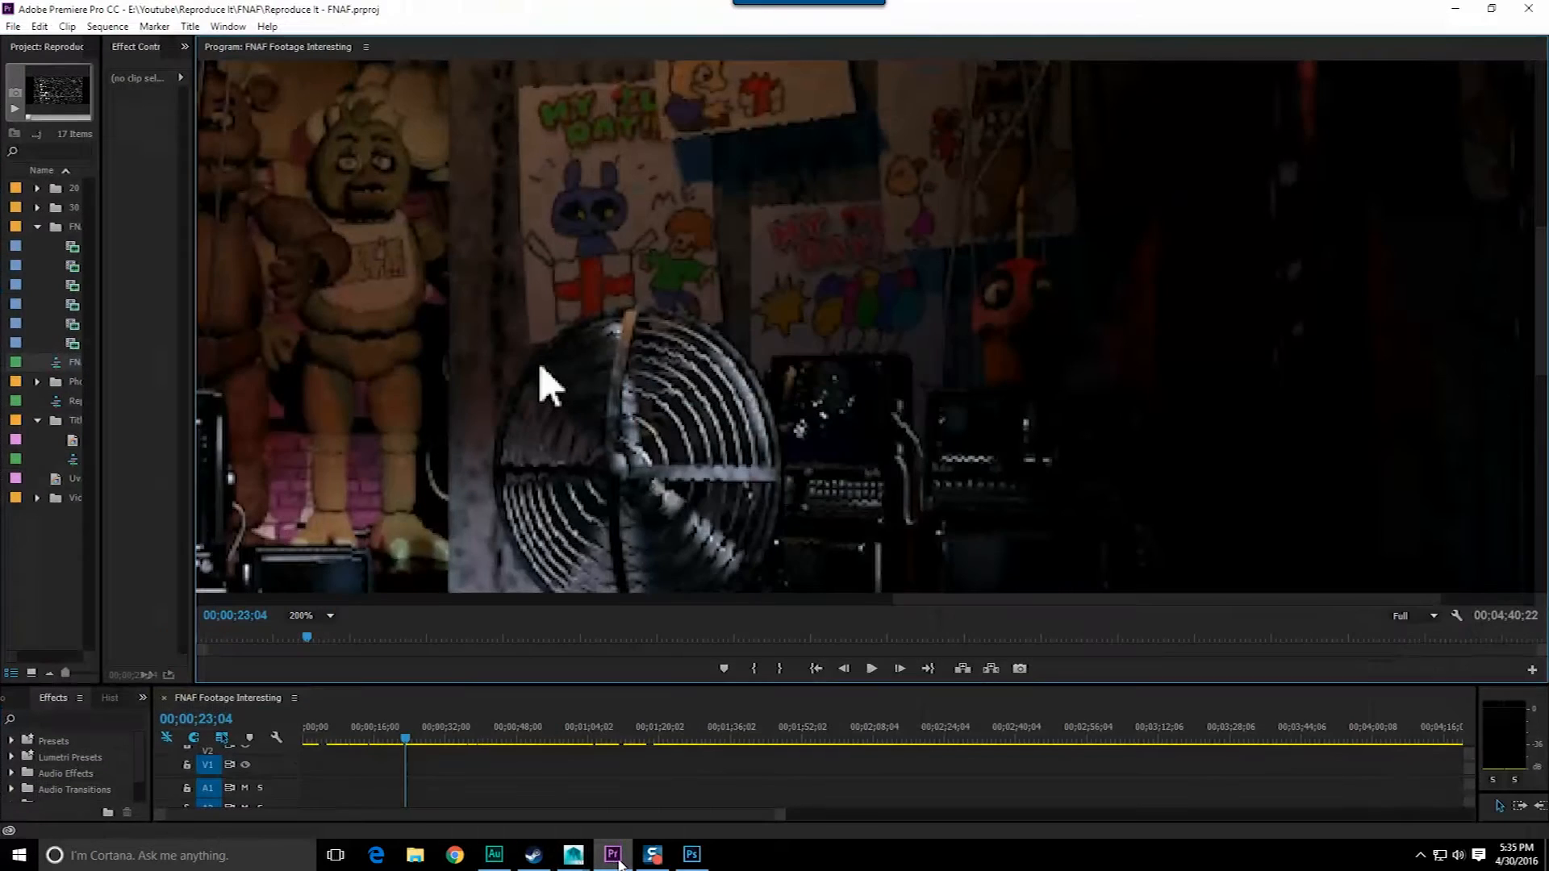
left_click(618, 860)
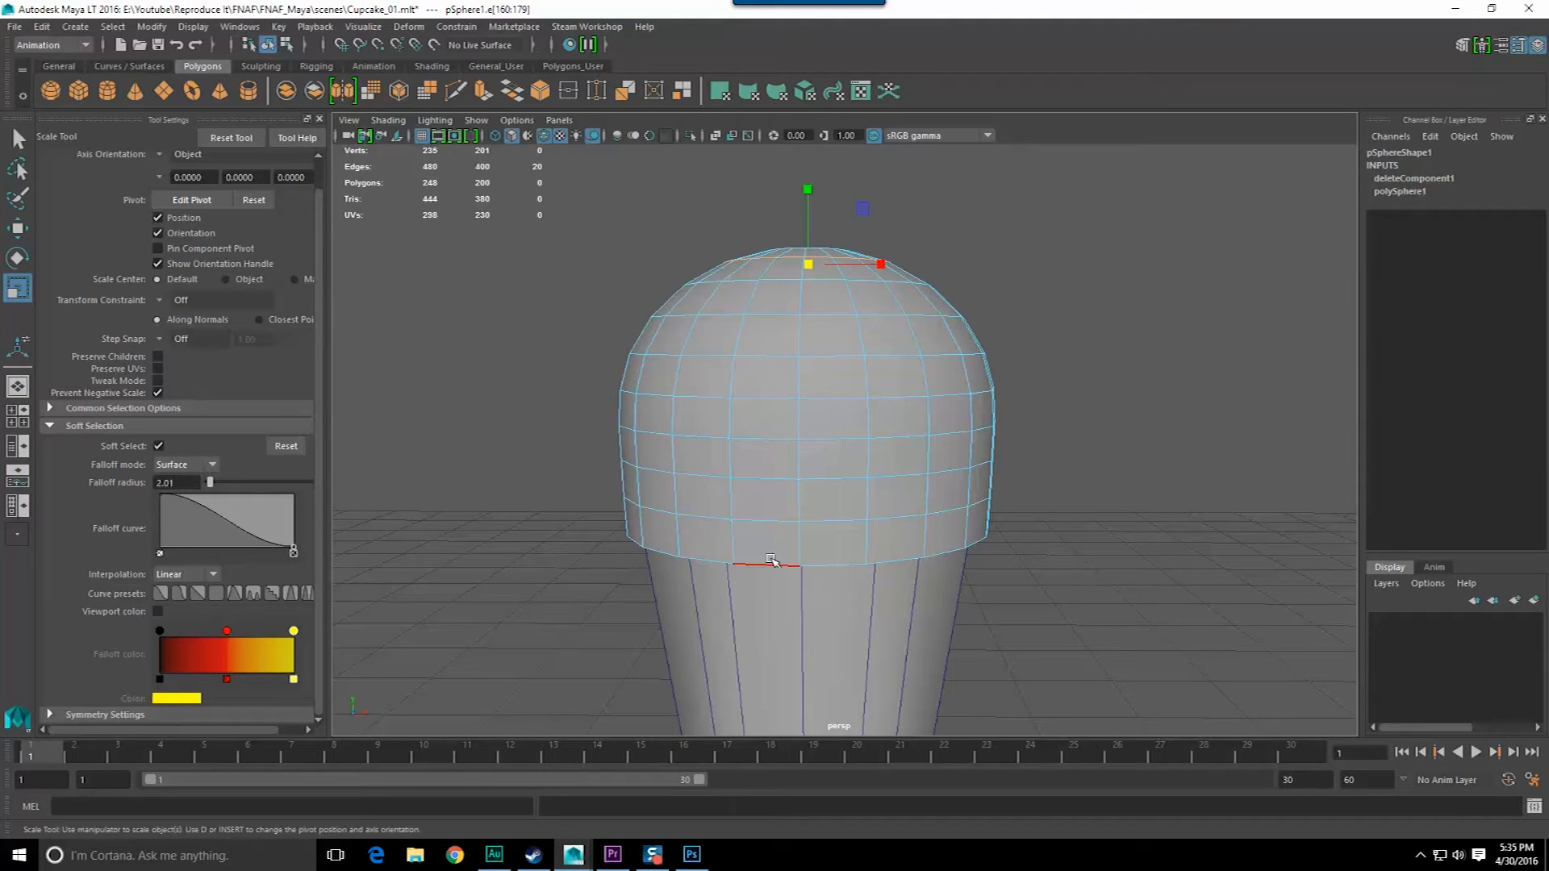
- Widen the dome's bottom edge loop and scale the whole dome uniformly to about 1.322
left_click_drag(807, 541, 834, 537)
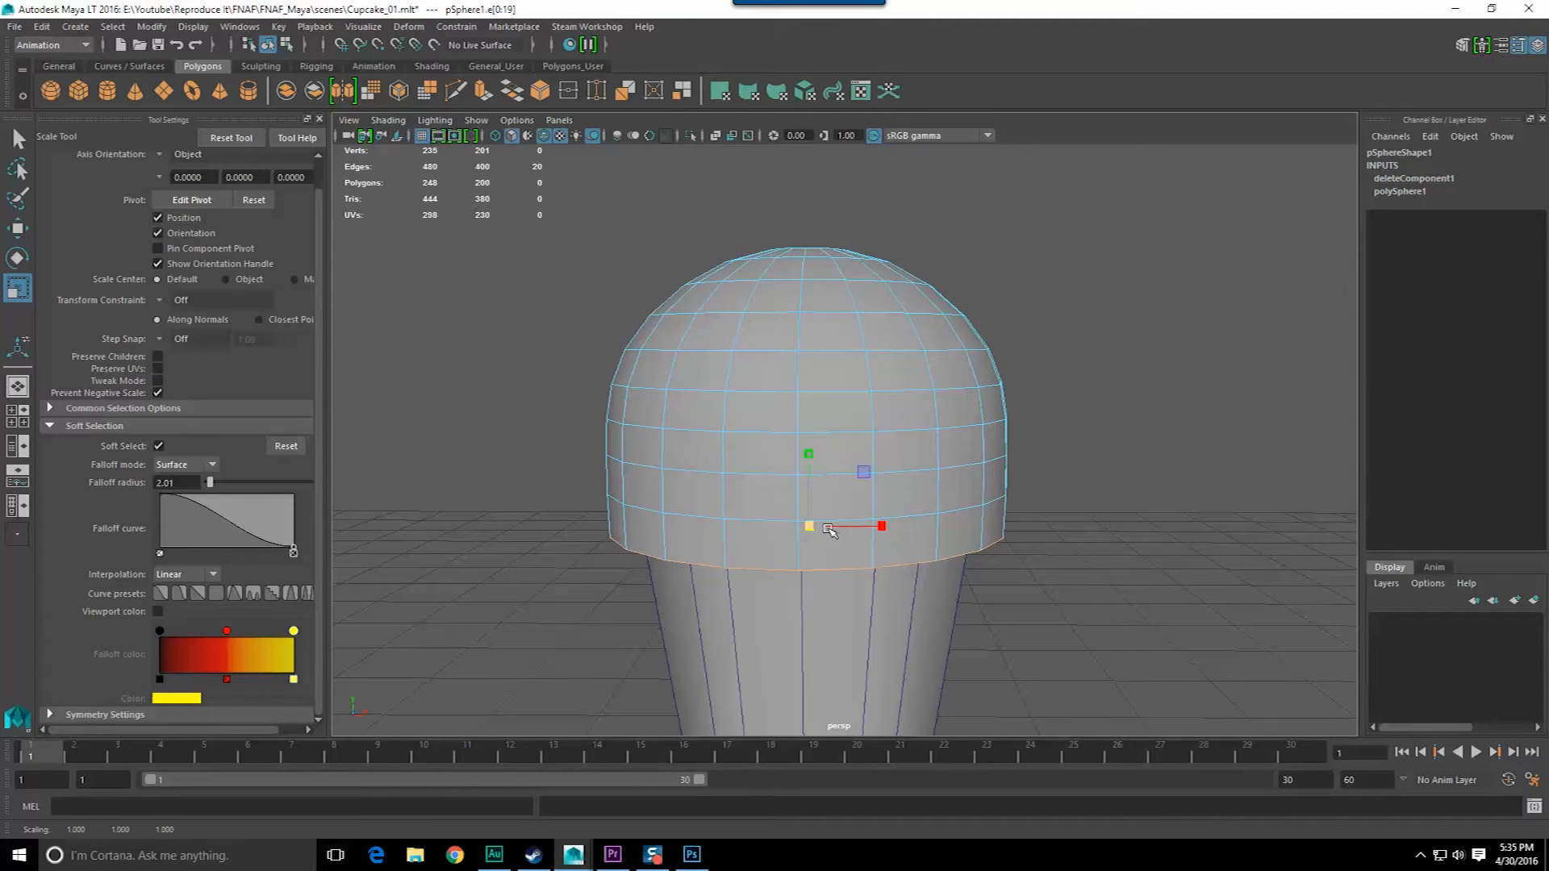
key("F8")
key("F8")
mouse_move(795, 529)
left_mouse_down()
mouse_move(788, 546)
mouse_move(795, 521)
left_mouse_up()
key("w")
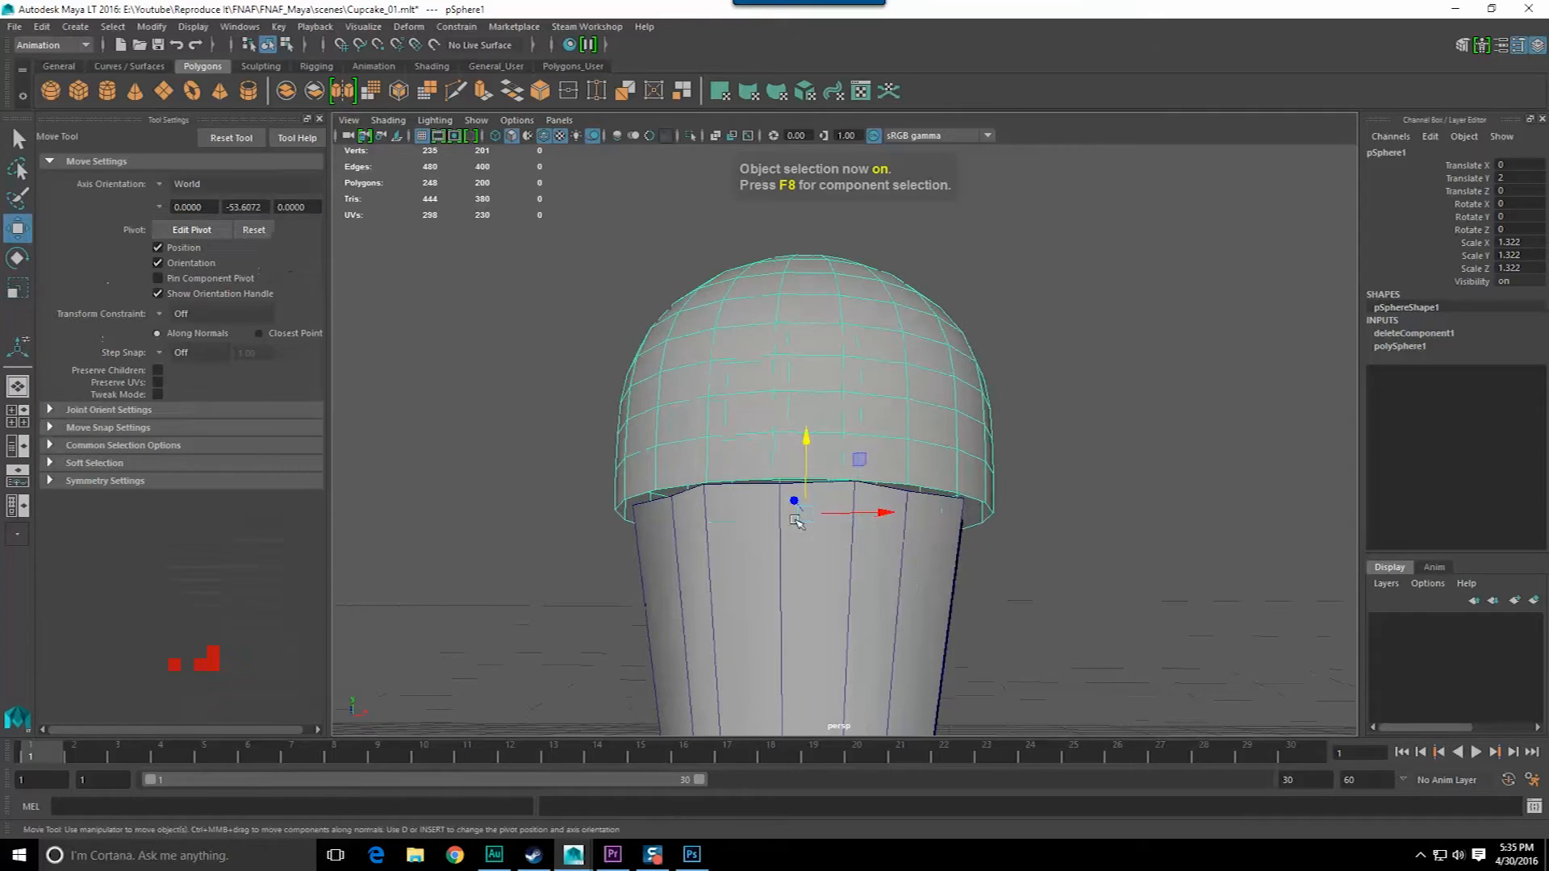
- Try lowering the dome to about Y 1.921 and compare it with the cupcake in the Premiere Pro footage
left_click_drag(804, 444, 806, 454)
scroll(795, 485, "down", 2)
middle_click_drag(786, 510, 781, 457, "alt")
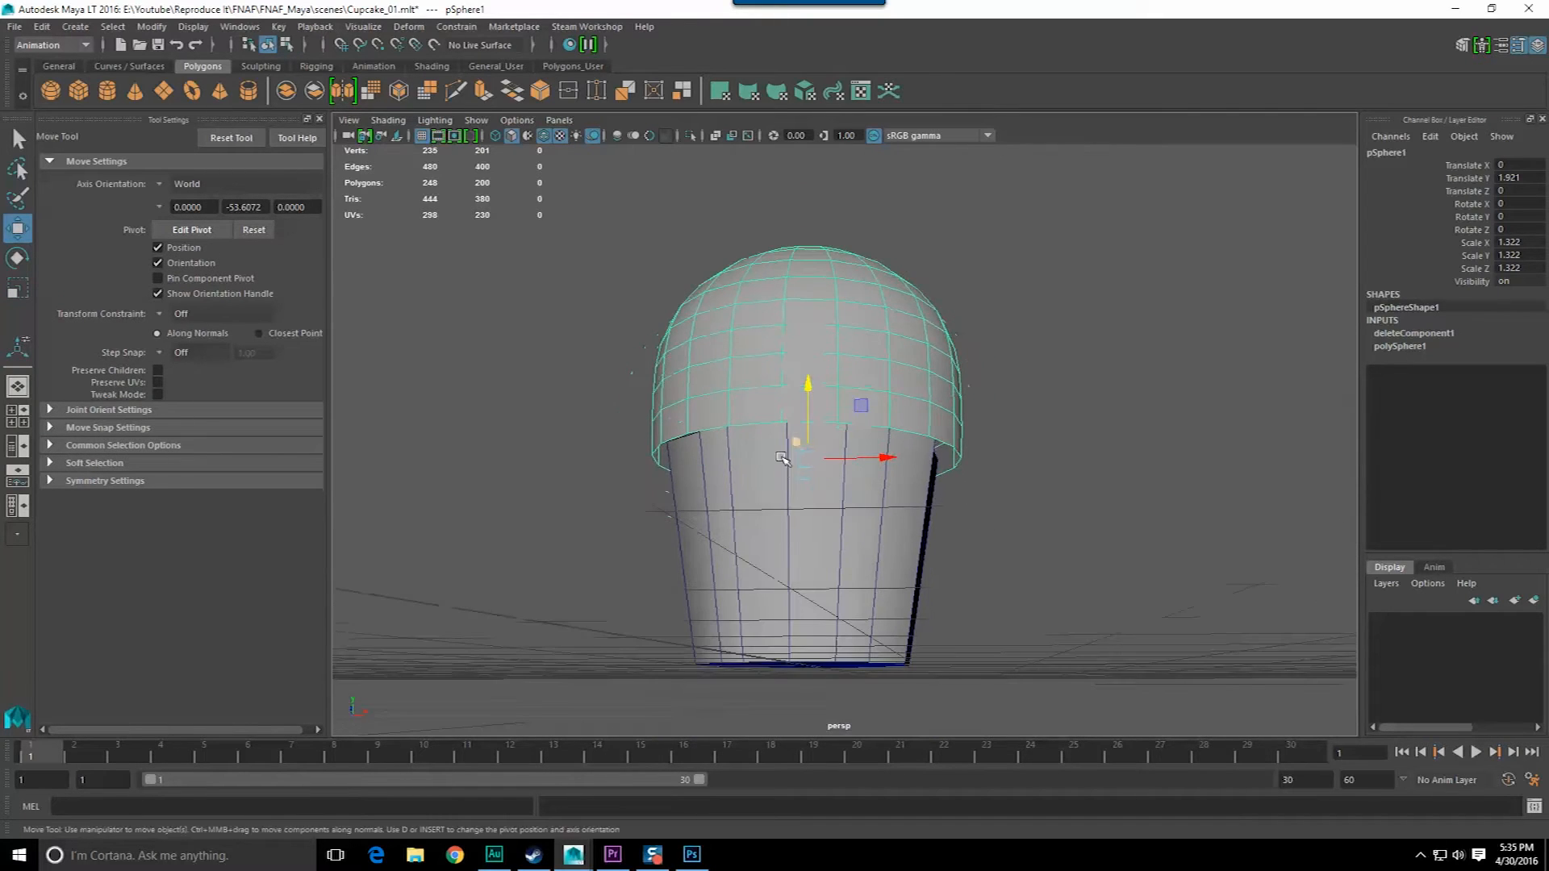
left_click(612, 853)
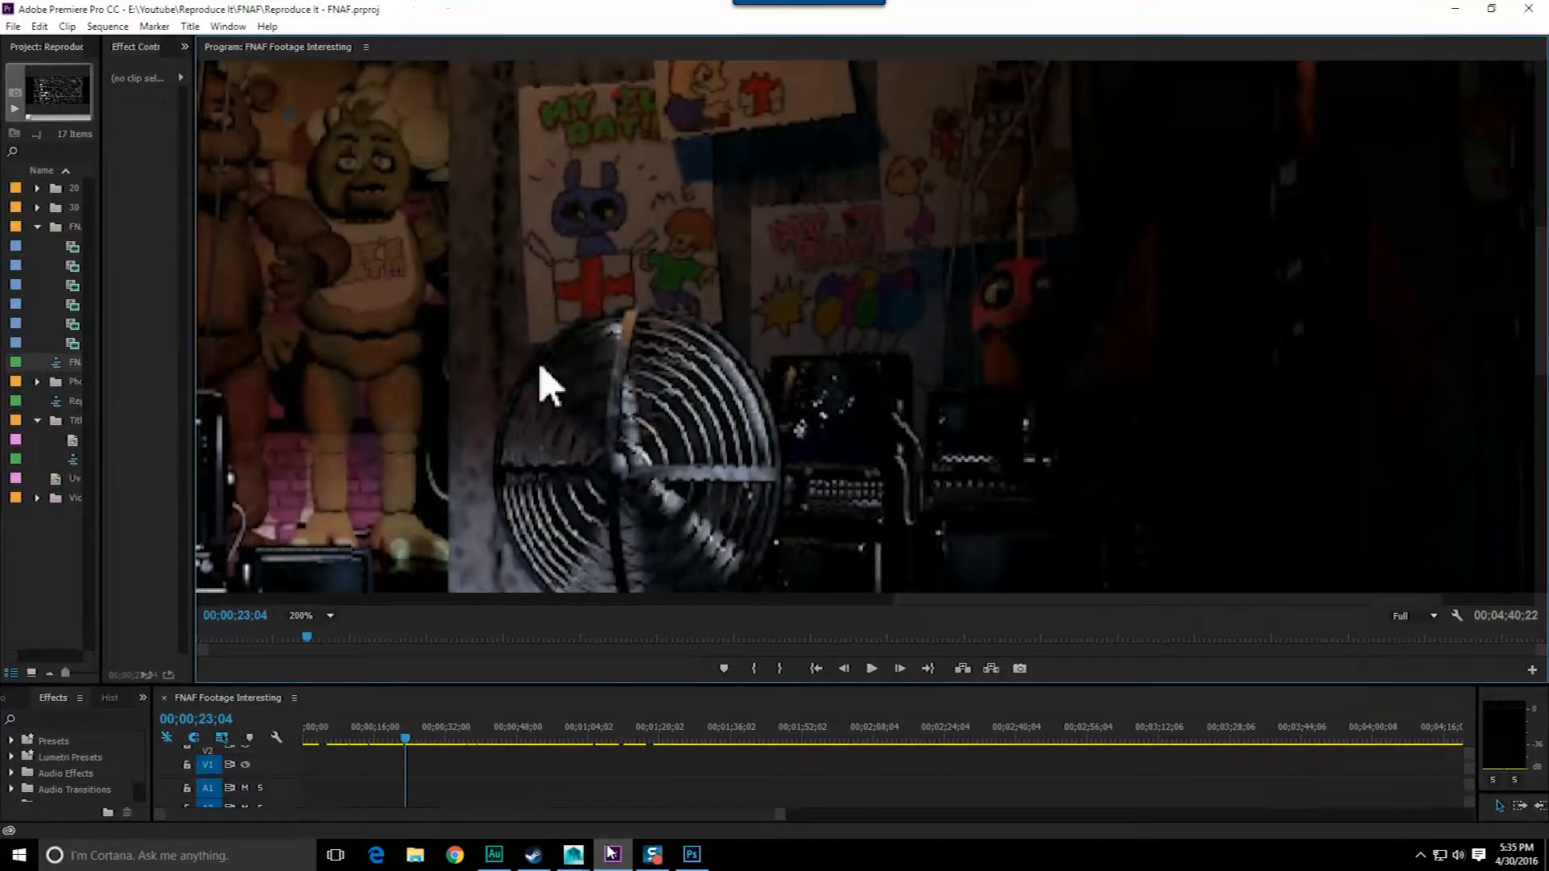
left_click(610, 849)
- Raise the bottom vertices of the cup to shorten it, and return to object selection
scroll(733, 536, "down", 3)
middle_click_drag(737, 533, 774, 495, "alt")
left_click(748, 557)
scroll(750, 555, "up", 2)
mouse_move(774, 496)
right_mouse_down()
mouse_move(770, 510)
mouse_move(770, 471)
right_mouse_up()
right_click(770, 510)
middle_click_drag(751, 496, 772, 466, "alt")
left_click_drag(493, 513, 918, 676)
left_click_drag(764, 489, 762, 461)
left_click_drag(757, 462, 741, 482, "alt")
key("F8")
key("F8")
left_click(1015, 487)
scroll(944, 488, "down", 2)
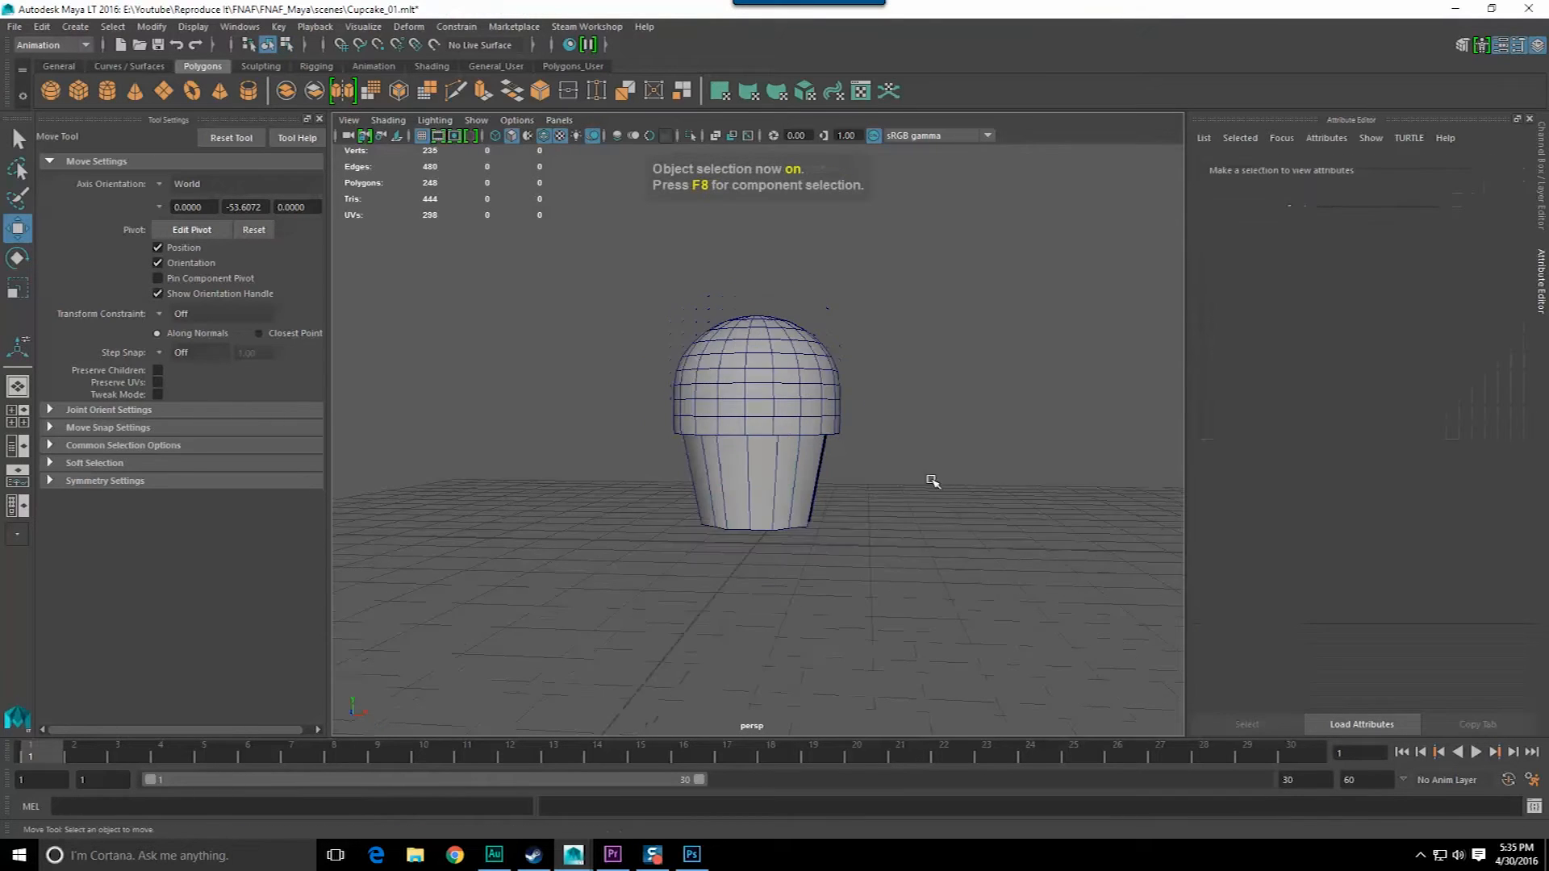
- Add a polygon plane for the reference image and move it behind the cupcake to about Z -3.521
scroll(941, 487, "up", 2)
middle_click_drag(927, 485, 913, 546, "alt")
left_click_drag(913, 546, 903, 557, "alt")
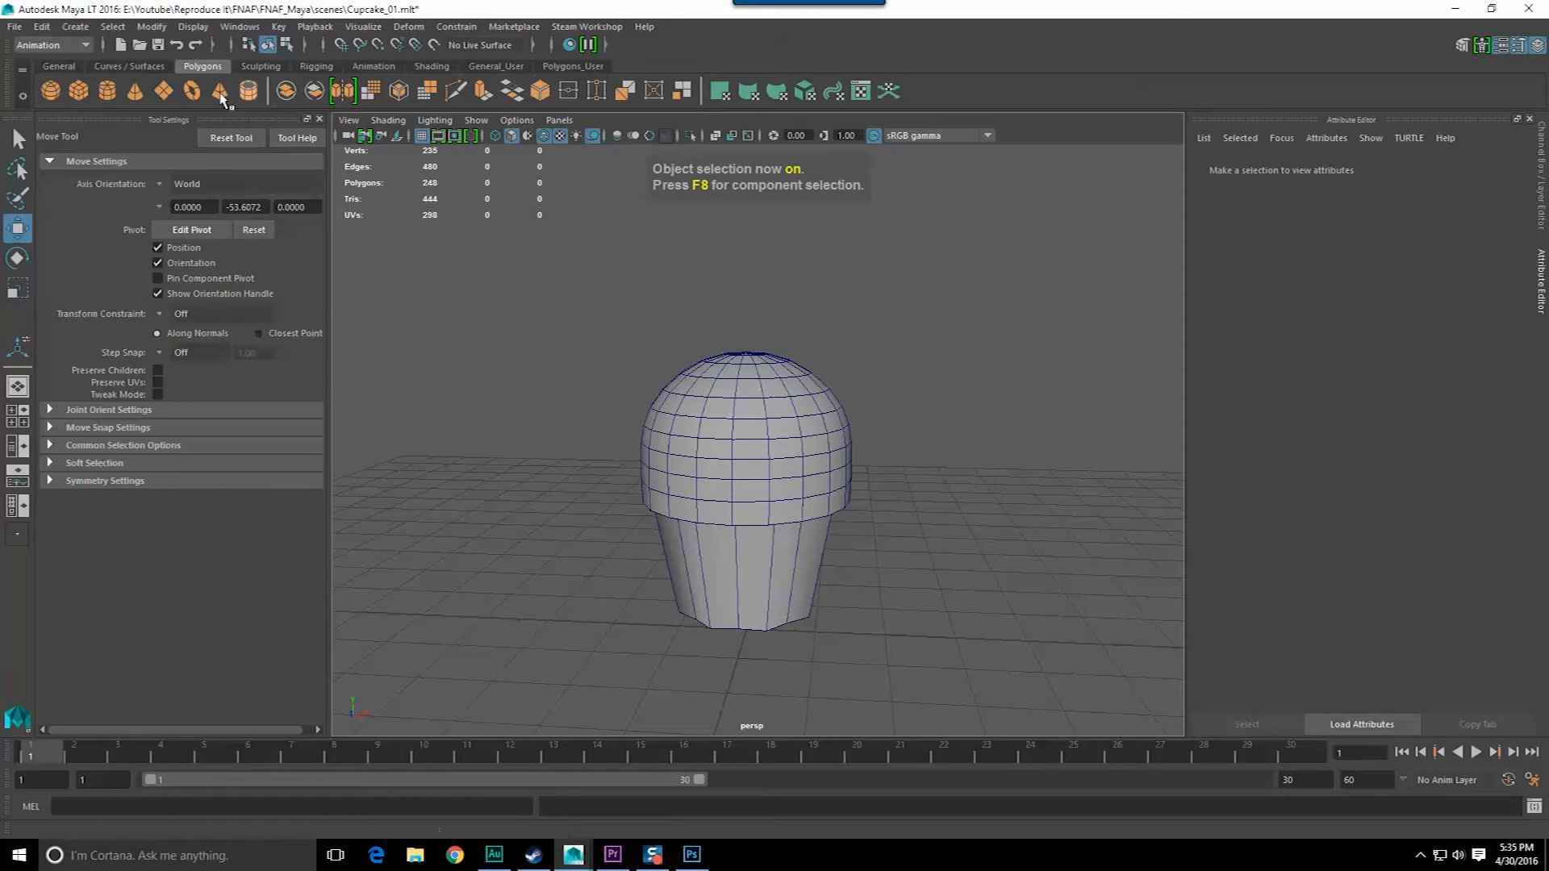
left_click(166, 91)
left_click_drag(833, 389, 788, 429, "alt")
scroll(787, 430, "down", 2)
left_click_drag(718, 615, 809, 530)
- Set the plane's width and height subdivisions to 1
left_click(1520, 46)
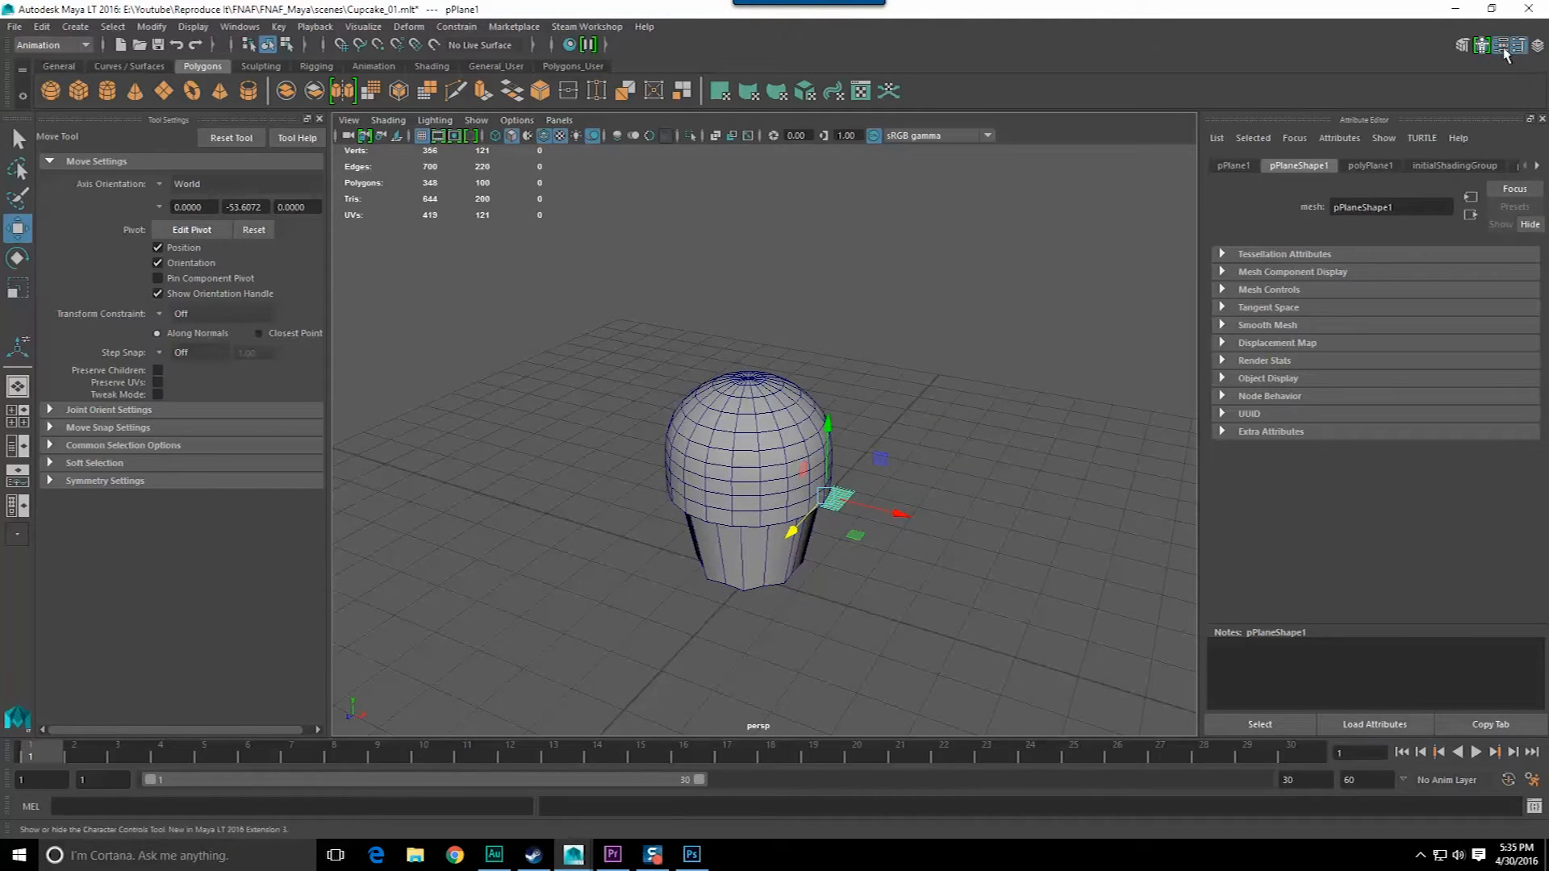
left_click(1491, 46)
left_click(1520, 46)
left_click(1536, 48)
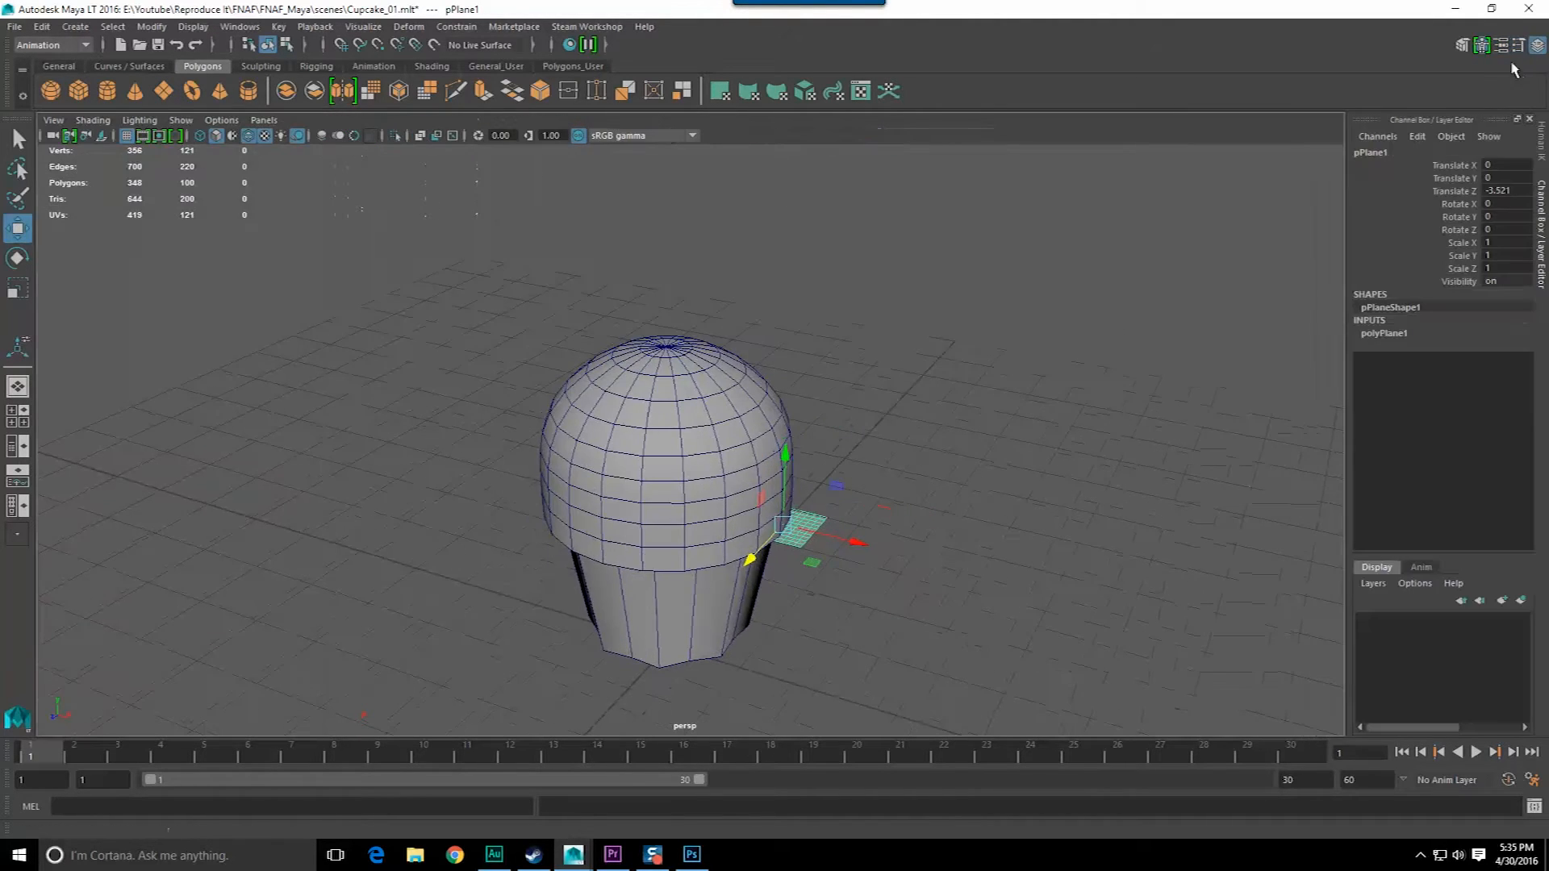
left_click(1408, 333)
left_click_drag(1435, 372, 1434, 387)
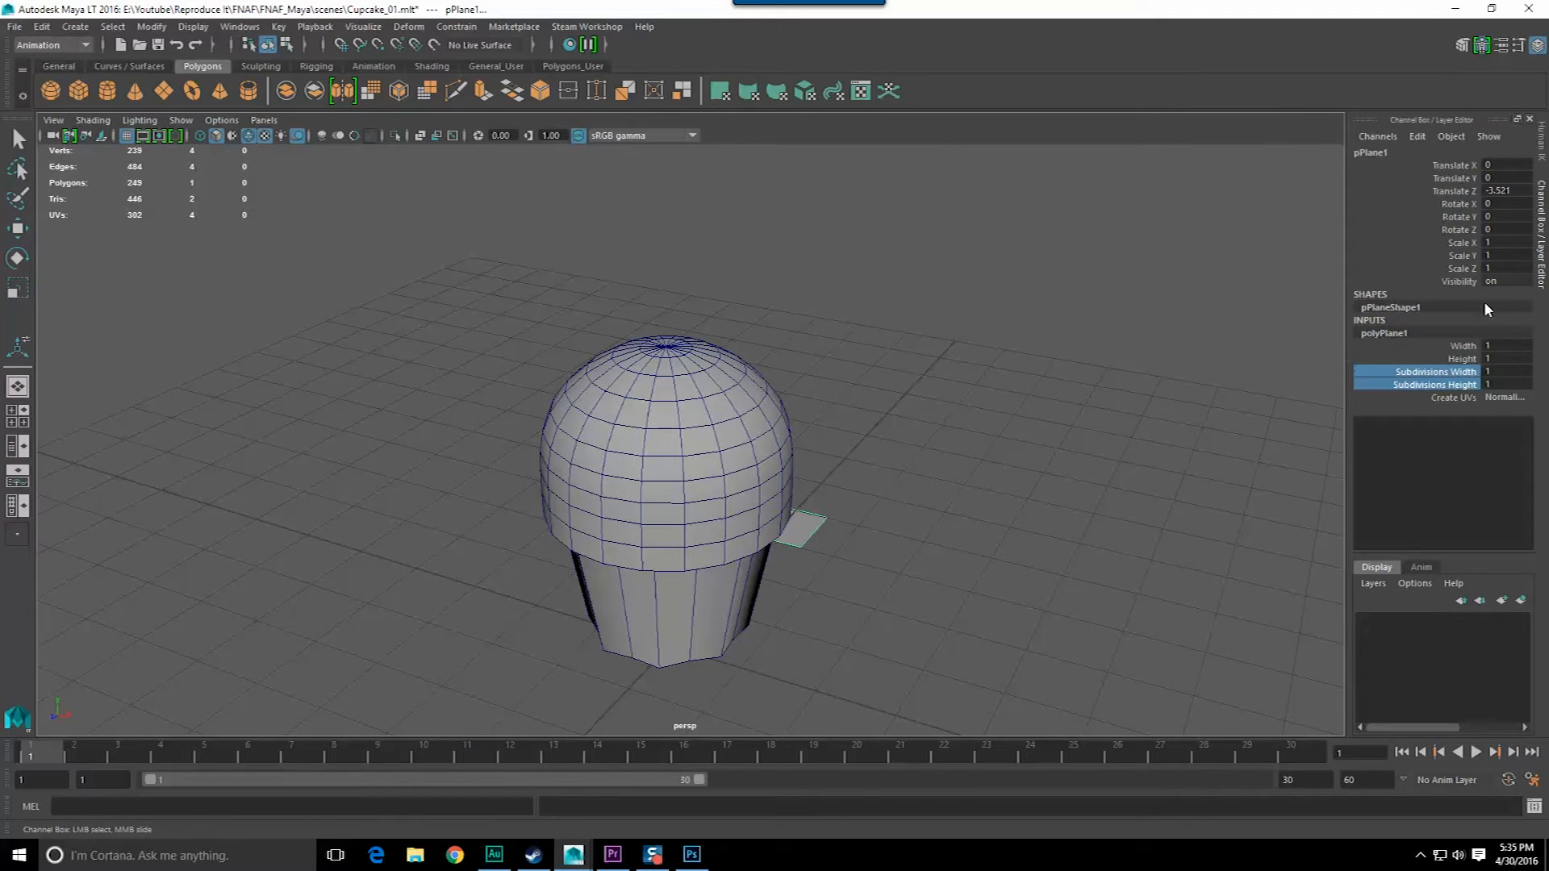
- Assign a new Phong material named RefCupcake to the plane
key("w")
left_click_drag(898, 541, 839, 546, "alt")
right_click_drag(858, 534, 824, 806)
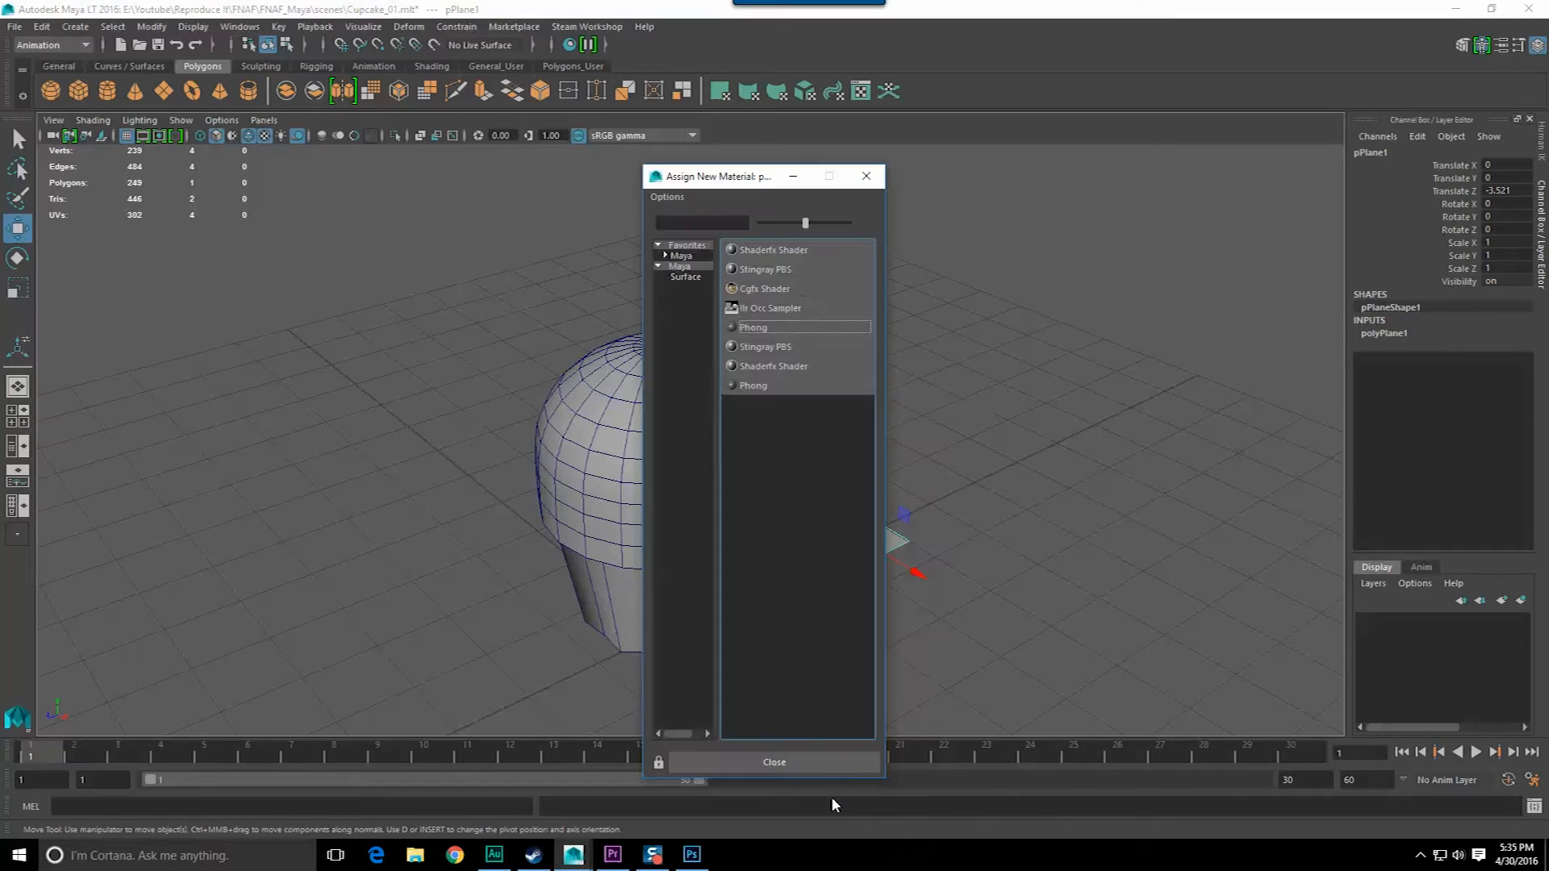
left_click(760, 331)
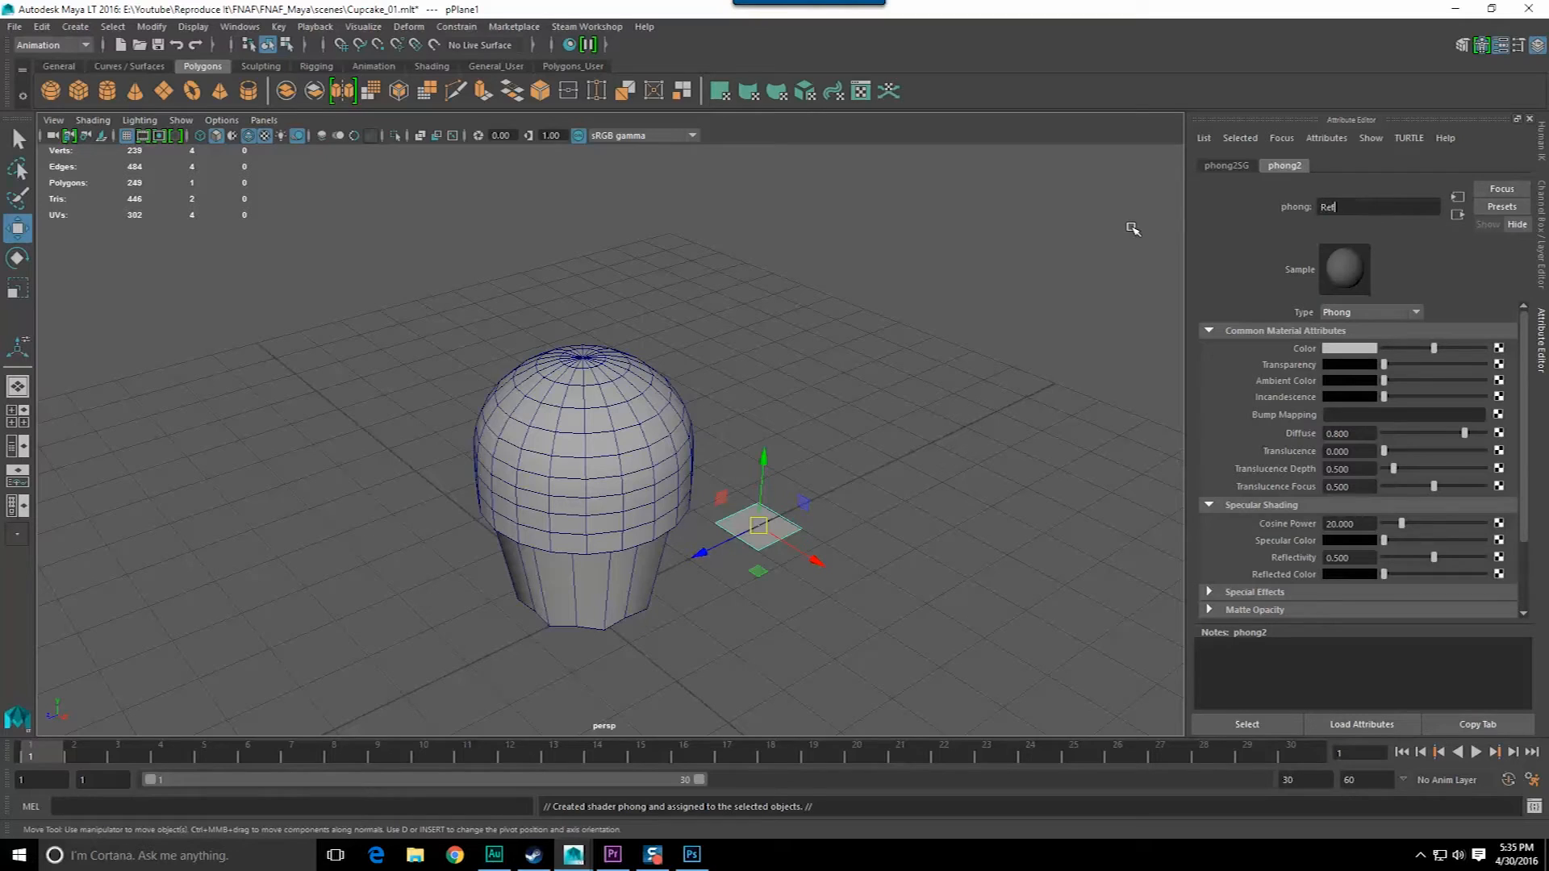
type("RefCupcake")
key("Return")
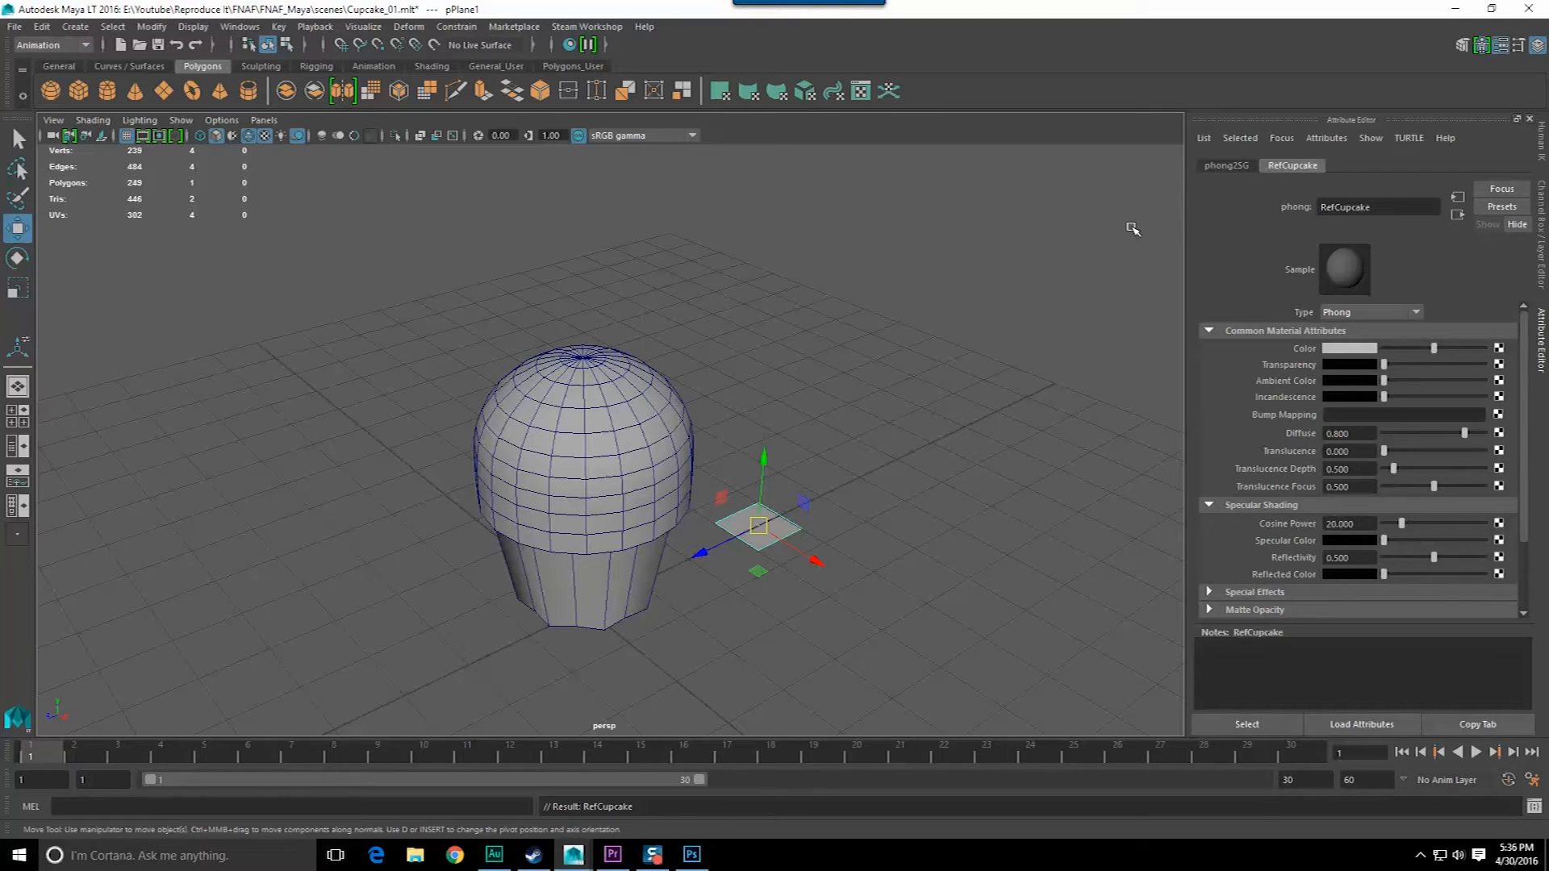
- Connect a file texture to the RefCupcake material's color and load the reference image from the FNAF_Maya sourceimages folder
left_click(1499, 349)
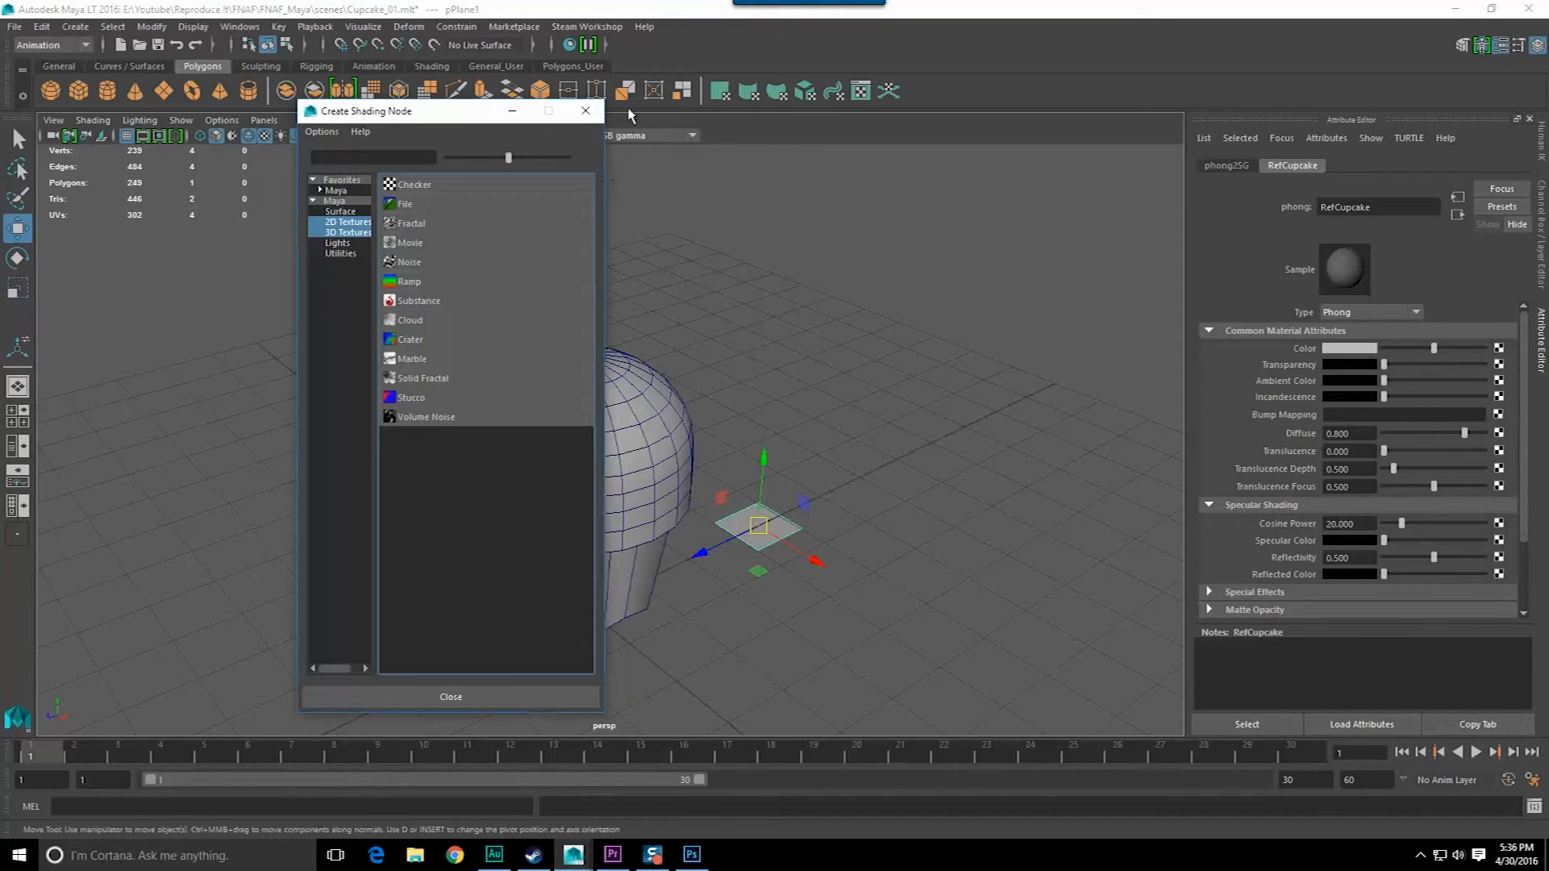
left_click(590, 110)
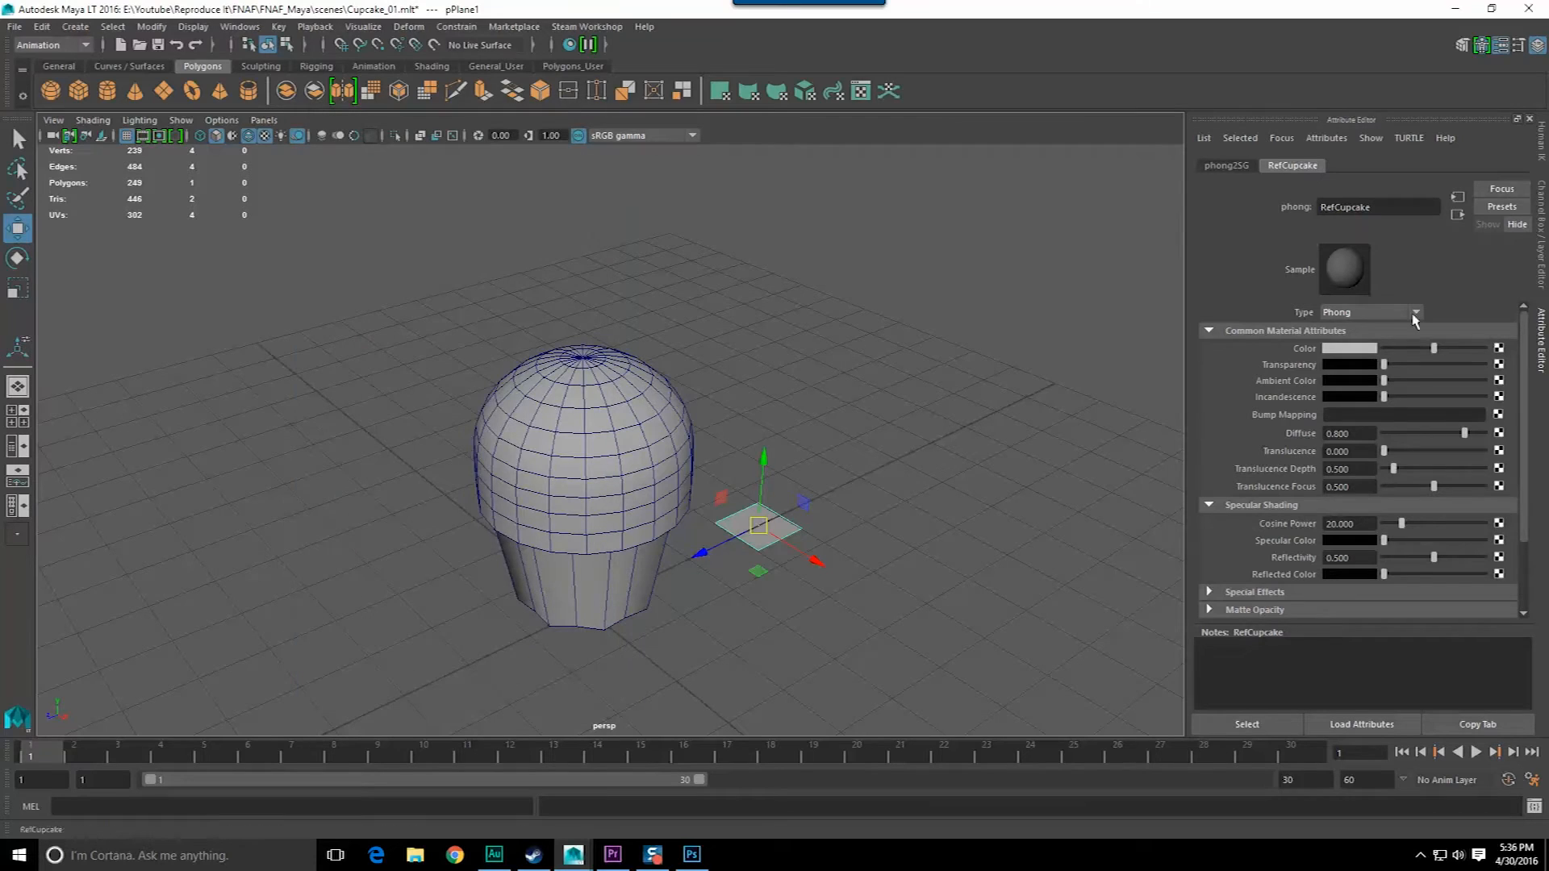
left_click(1498, 349)
left_click(401, 215)
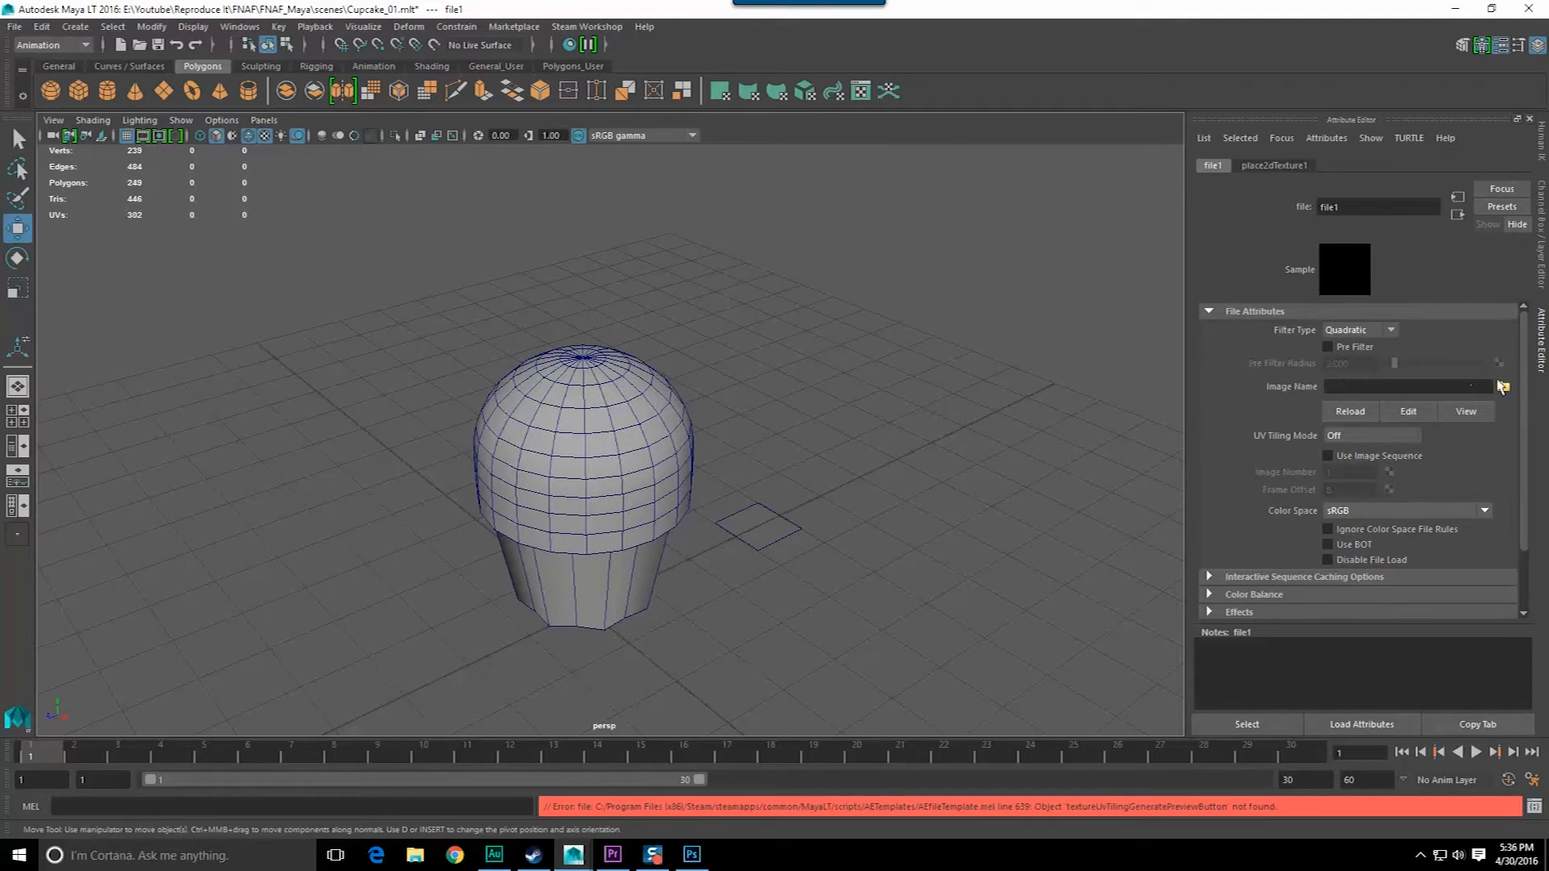
left_click(1502, 388)
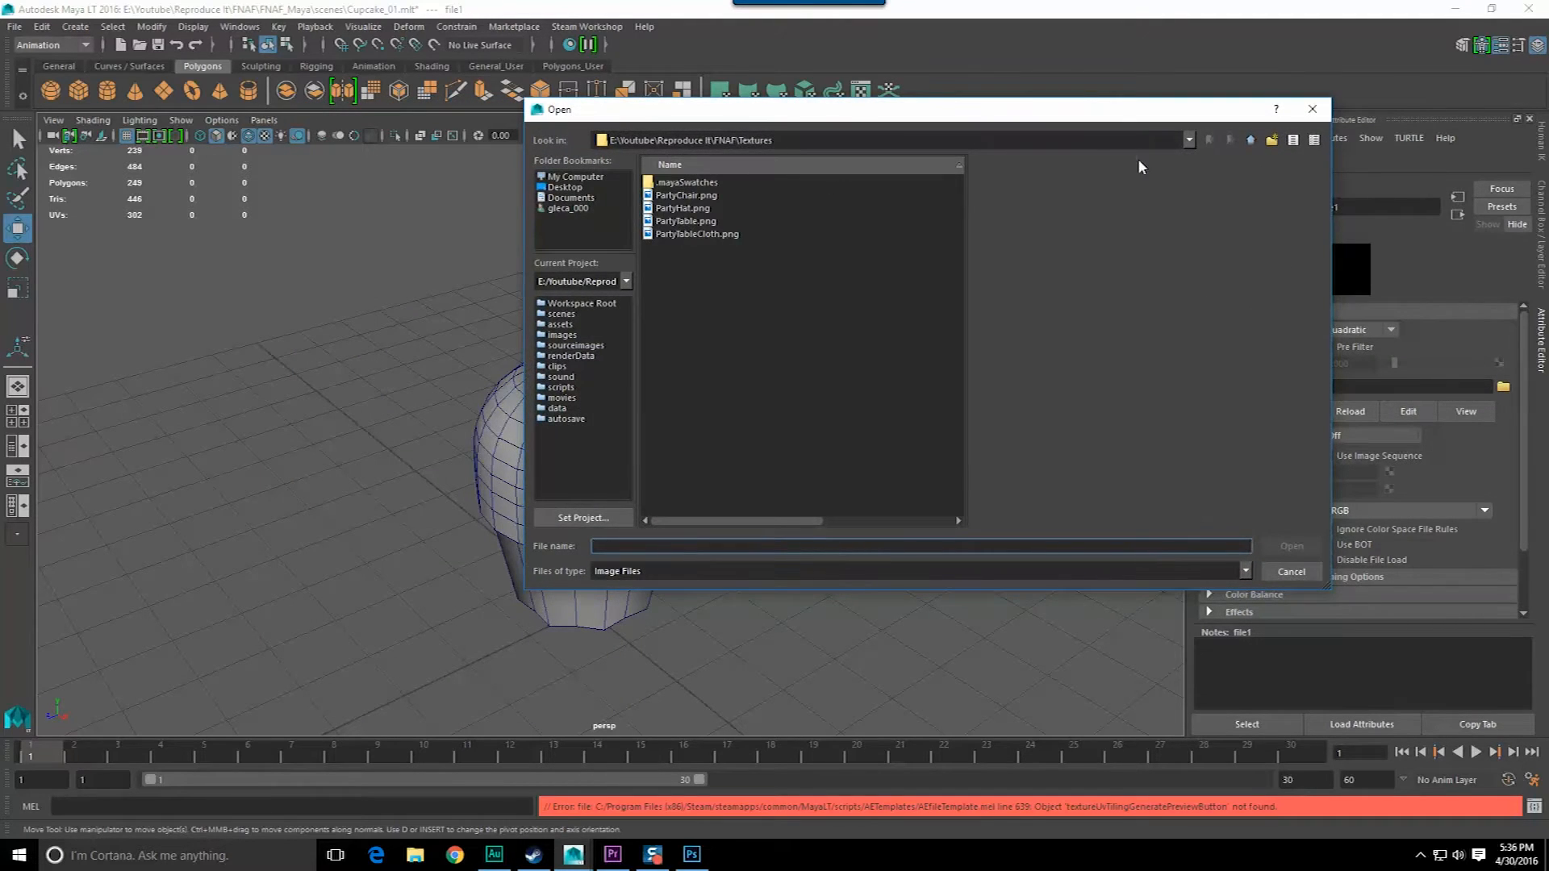
left_click(1251, 141)
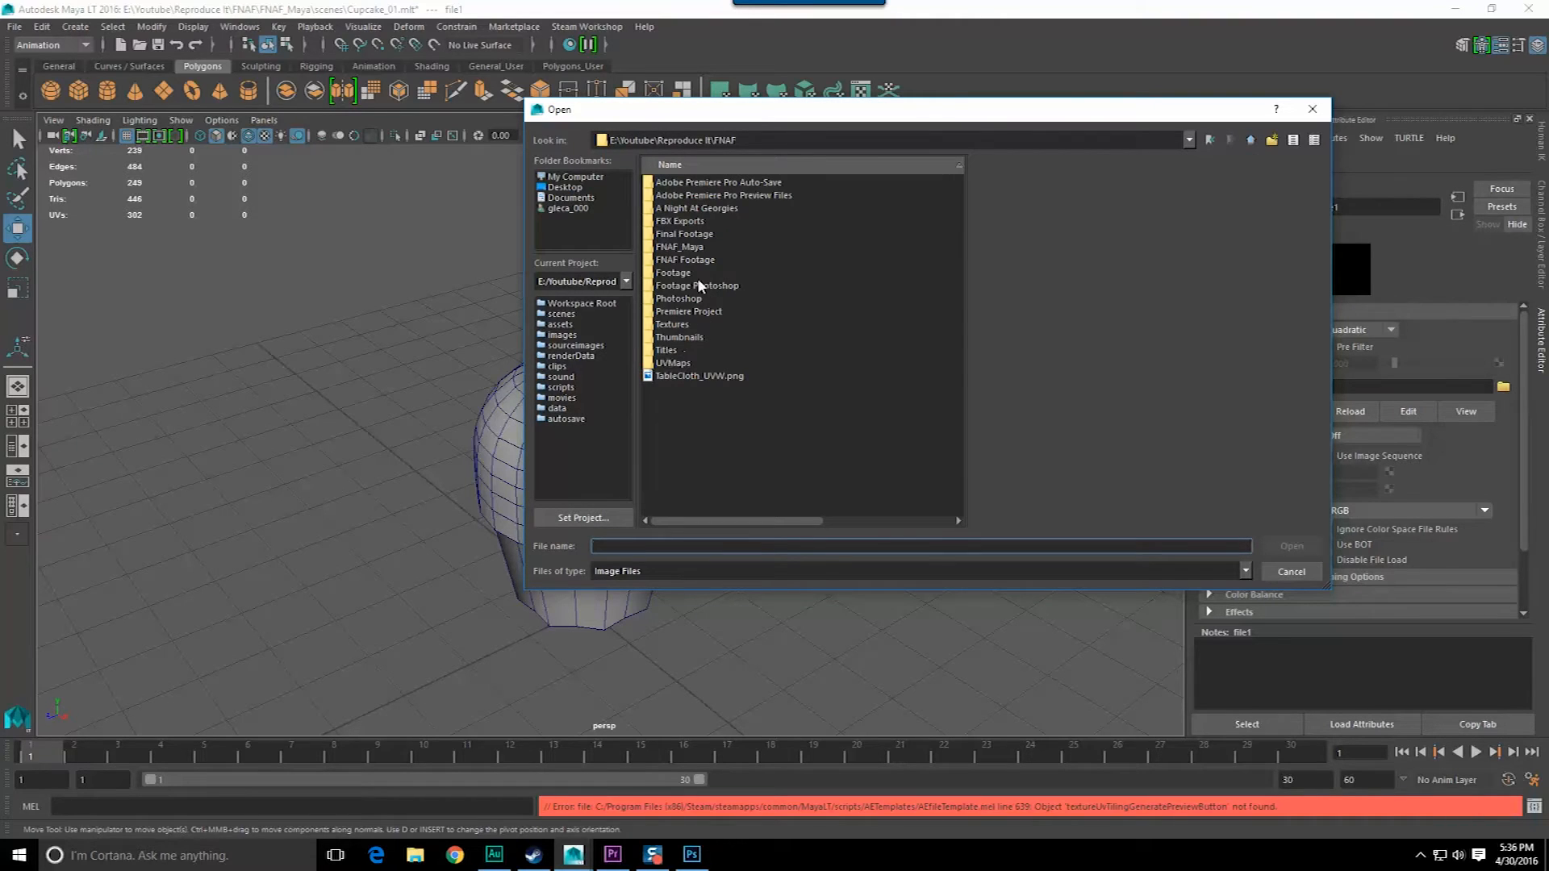
double_click(684, 247)
double_click(678, 318)
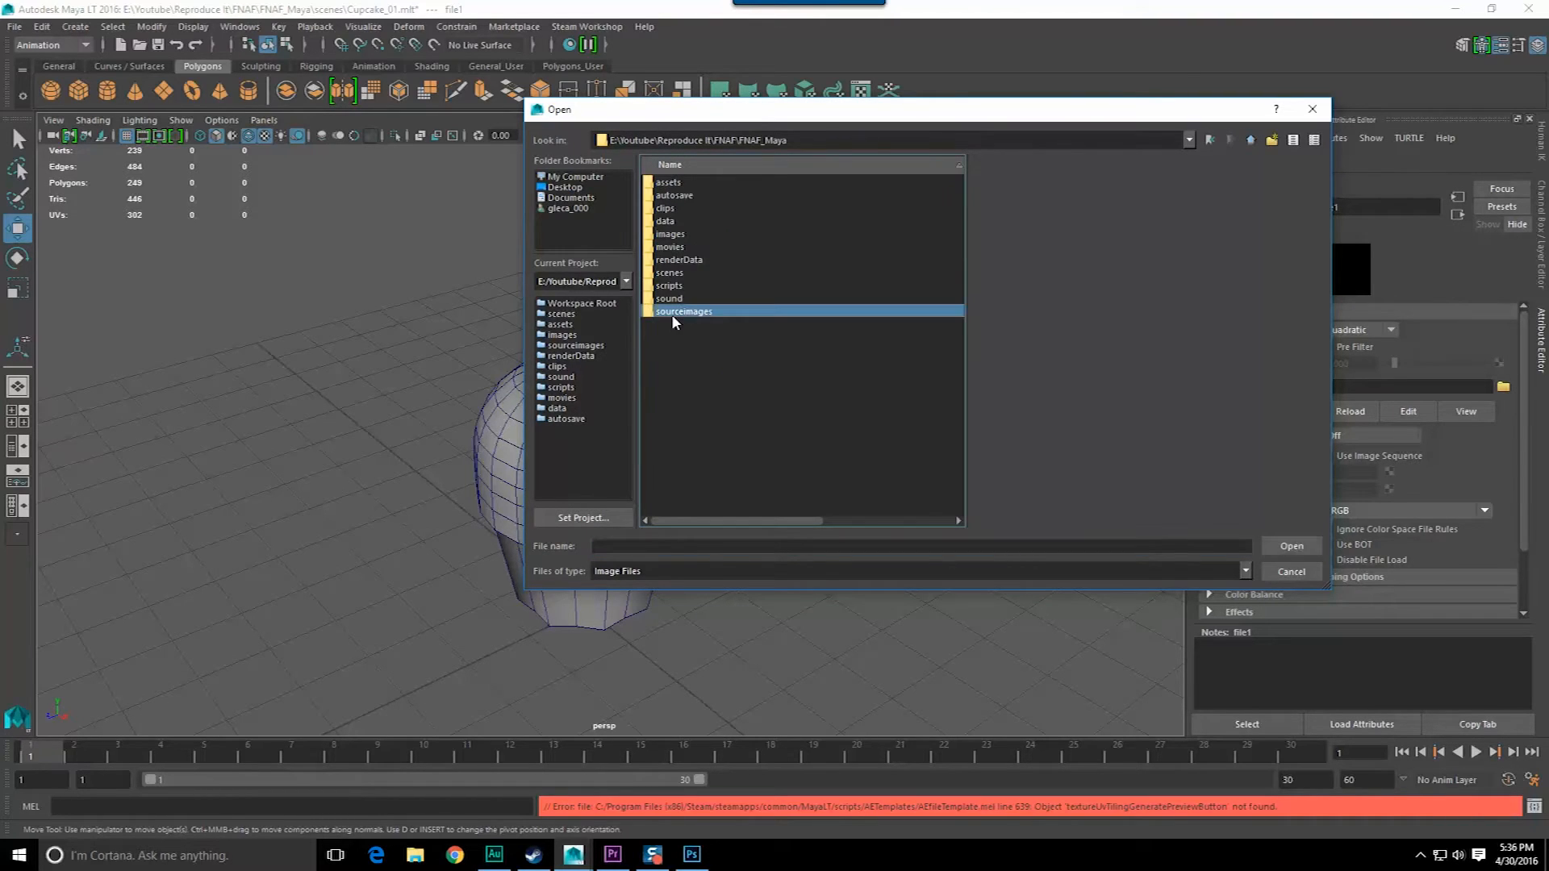
double_click(688, 183)
left_click(811, 553)
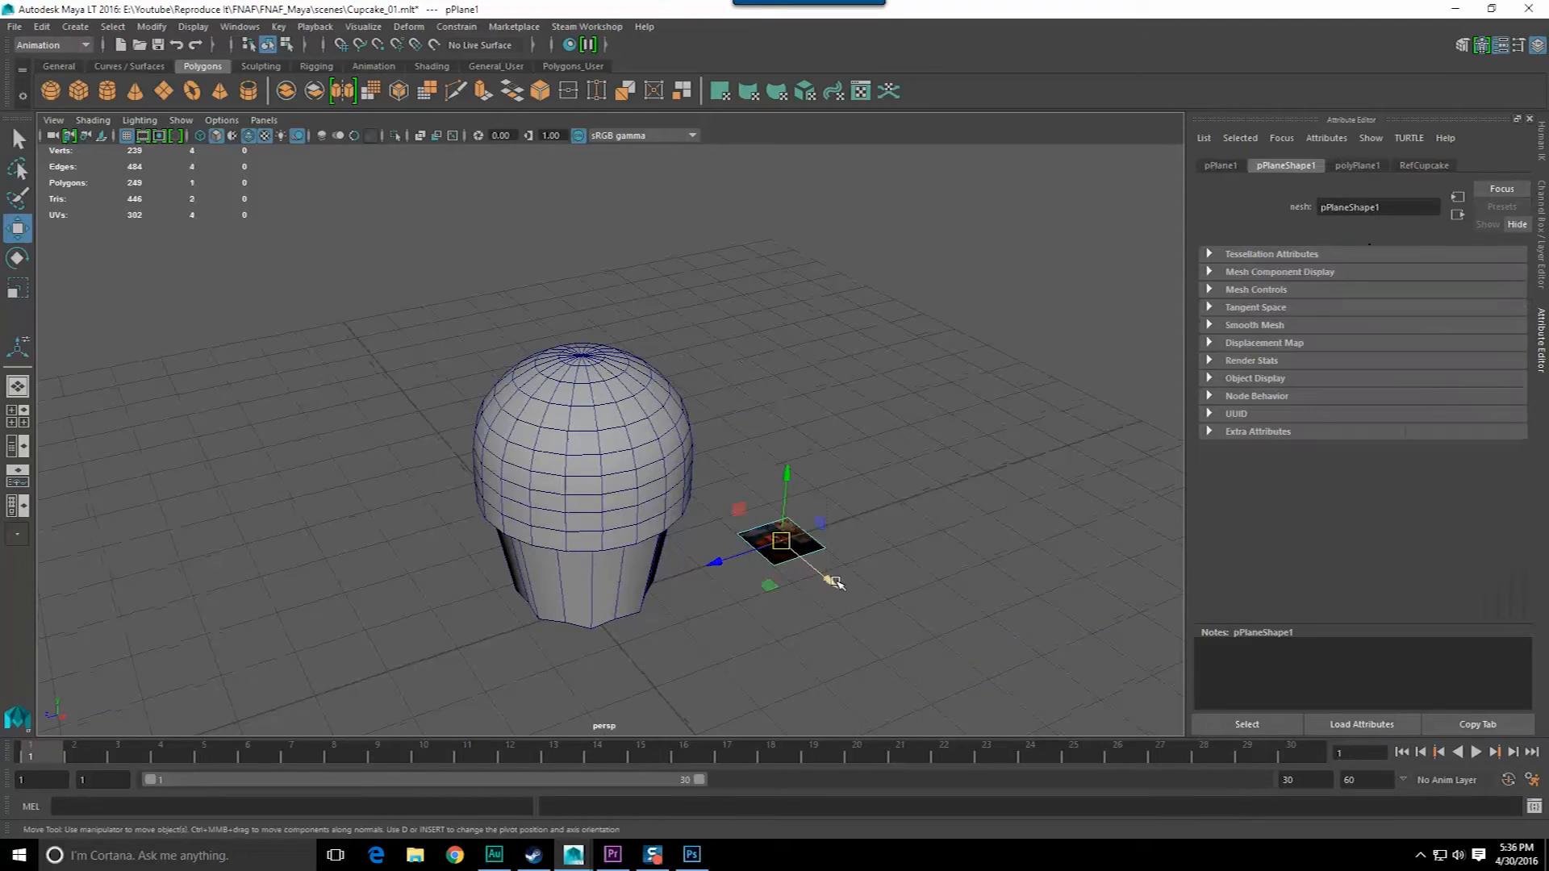
- Stand the reference plane upright by setting its X rotation to 90
key("e")
left_click_drag(781, 482, 811, 564)
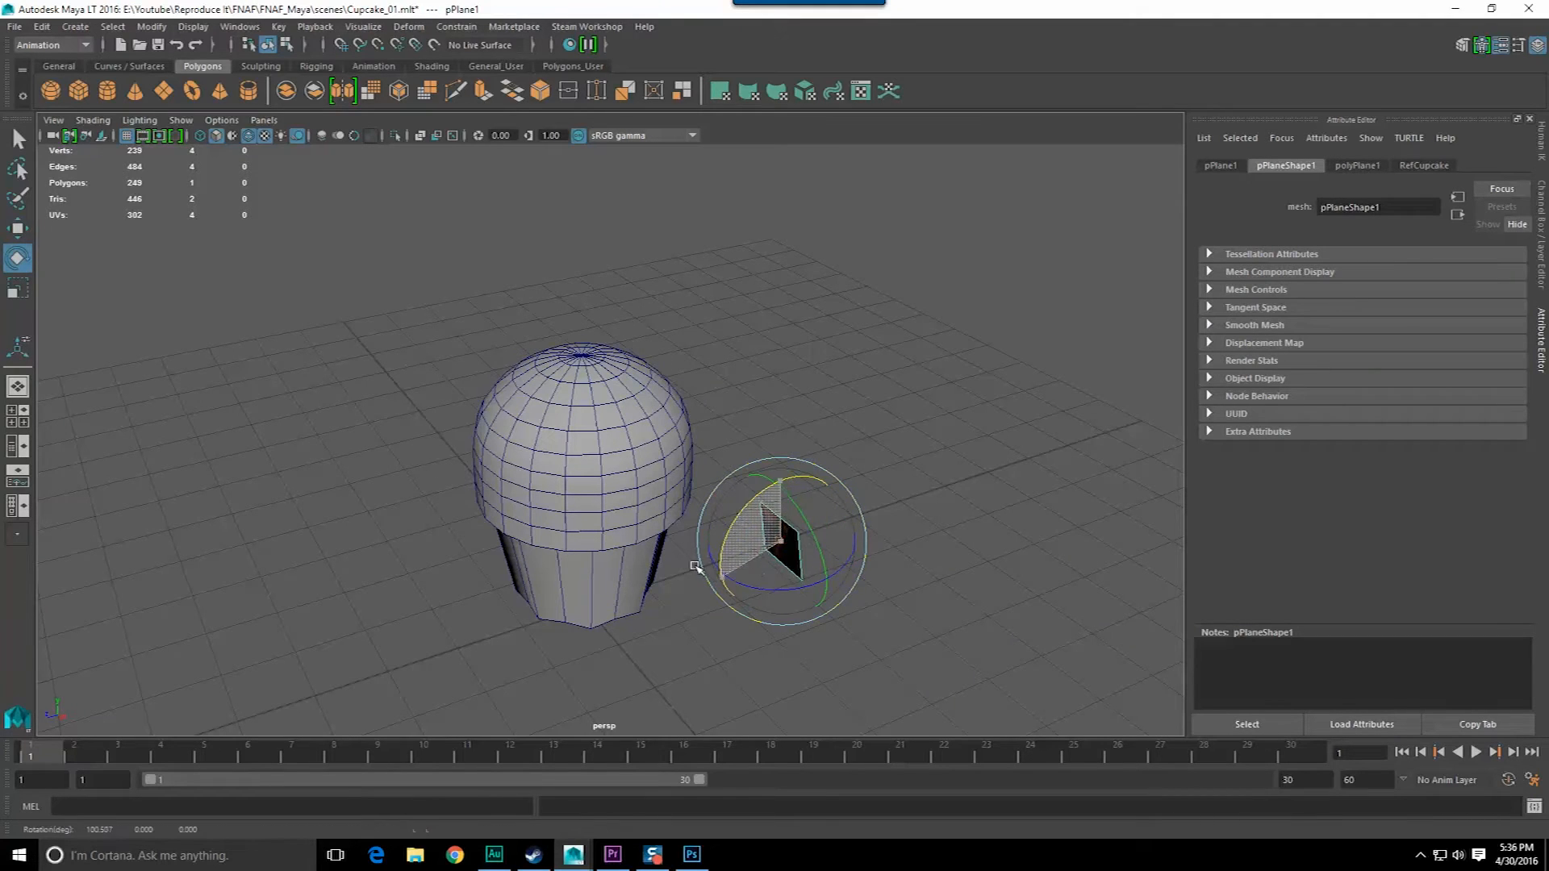
left_click(1500, 46)
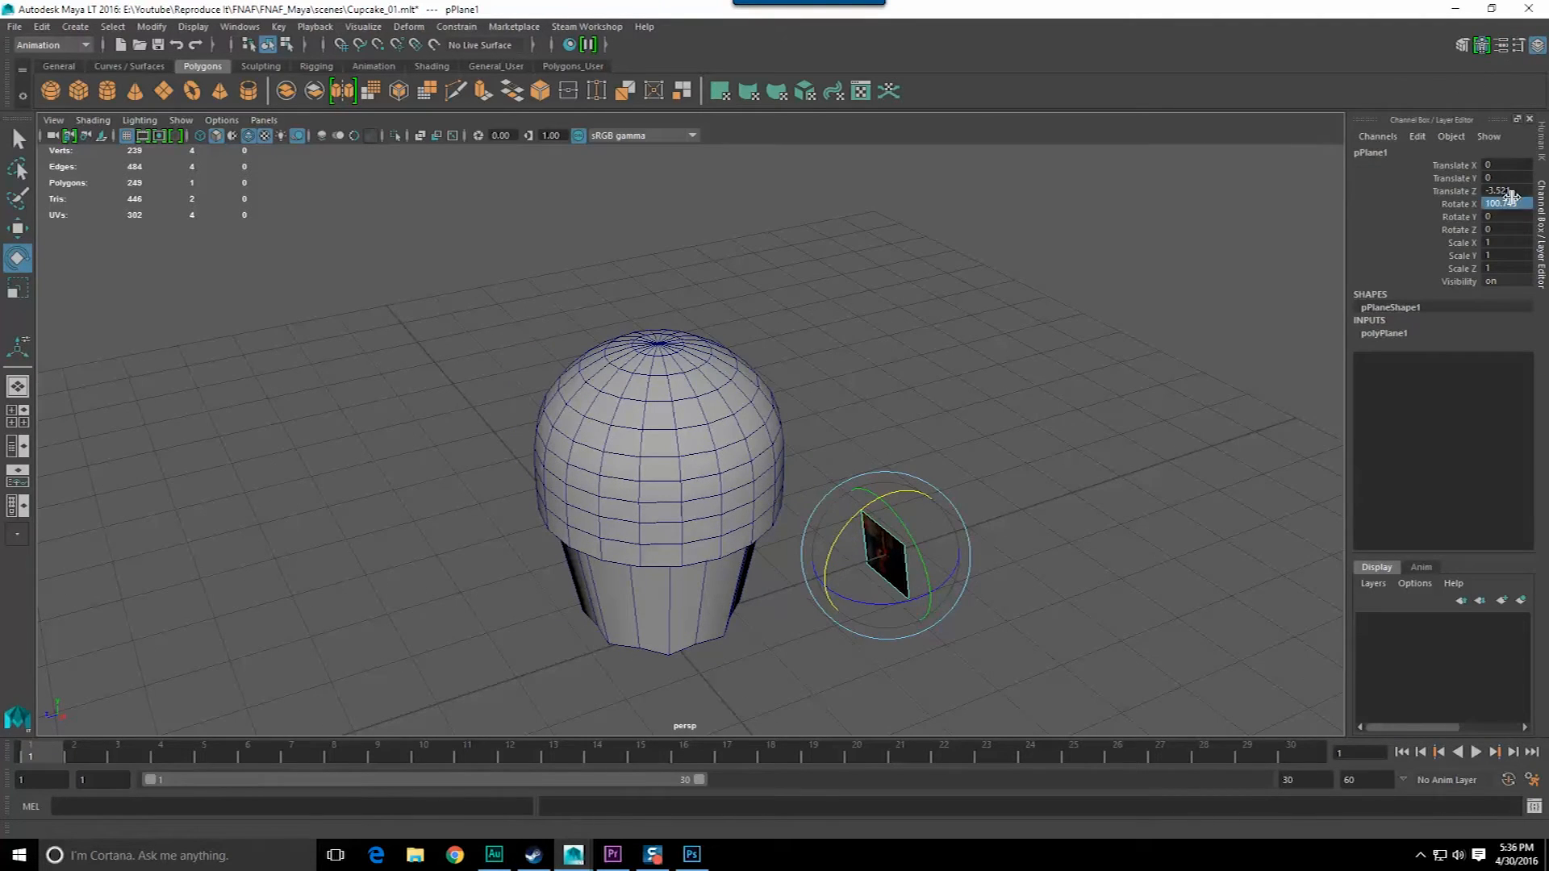
type("90")
key("Return")
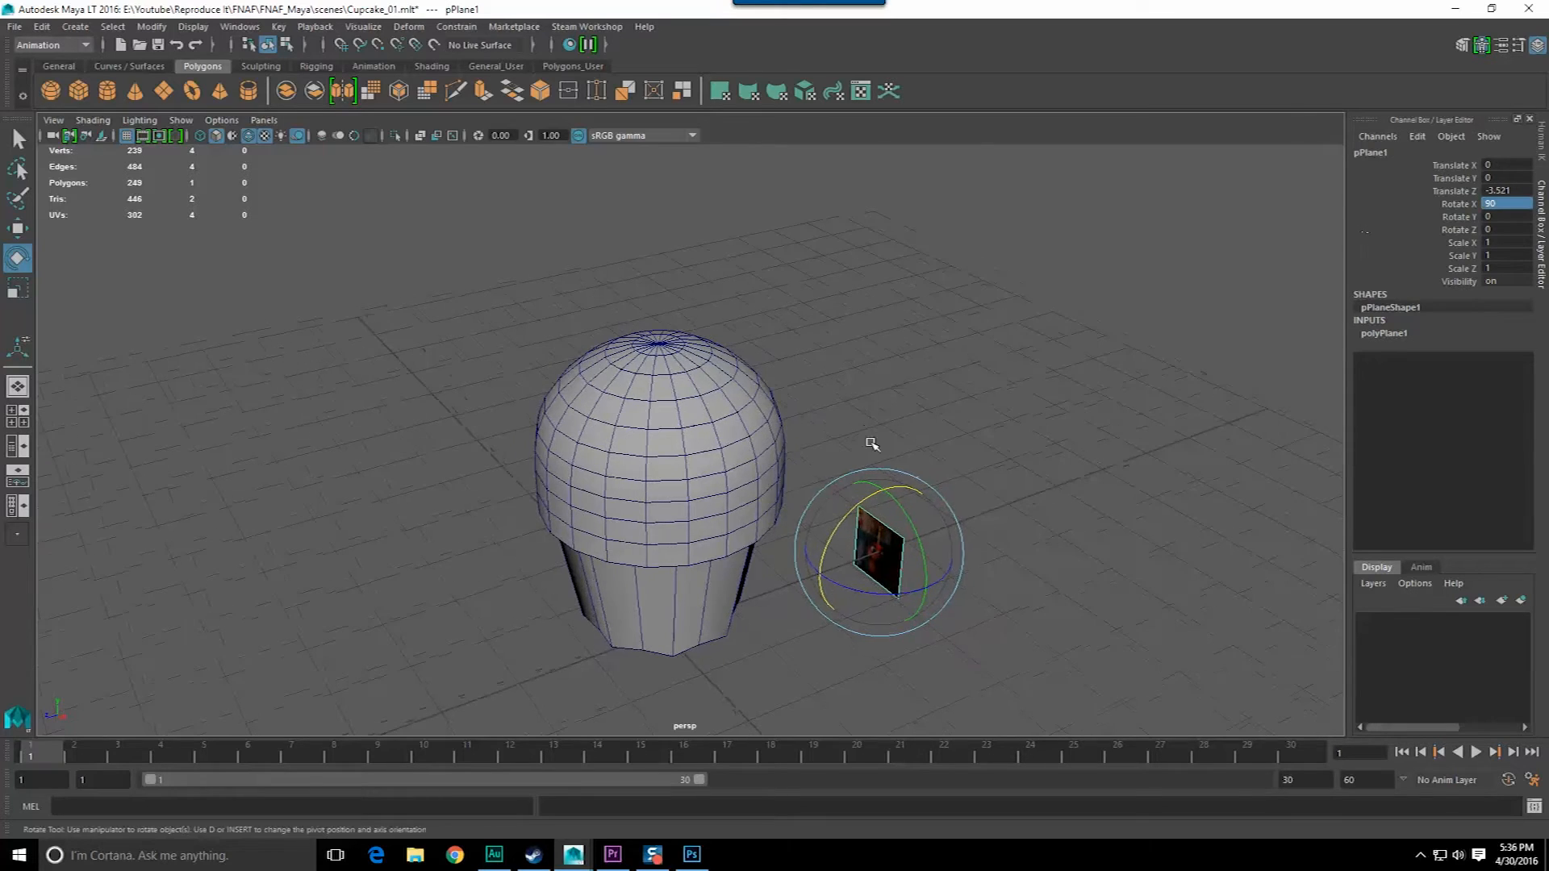
- Move the plane's pivot to its bottom edge and snap the plane onto the ground grid at Y 0.5
key("w")
left_click(898, 463)
left_click(878, 549)
left_click_drag(886, 489, 898, 420)
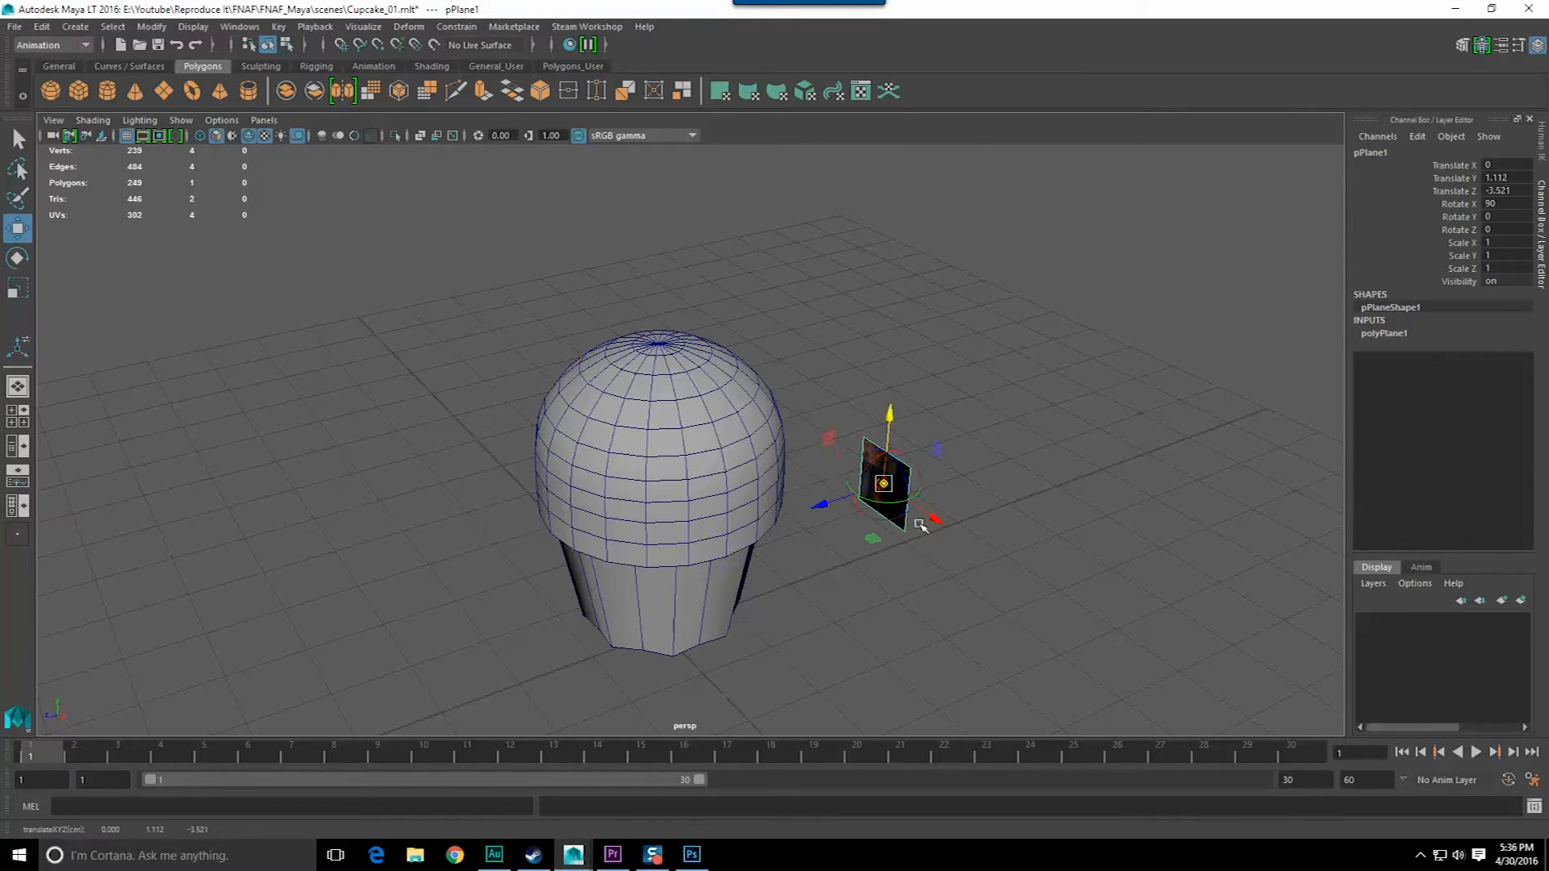
left_click(887, 453)
key("x")
middle_click_drag(874, 622, 856, 623)
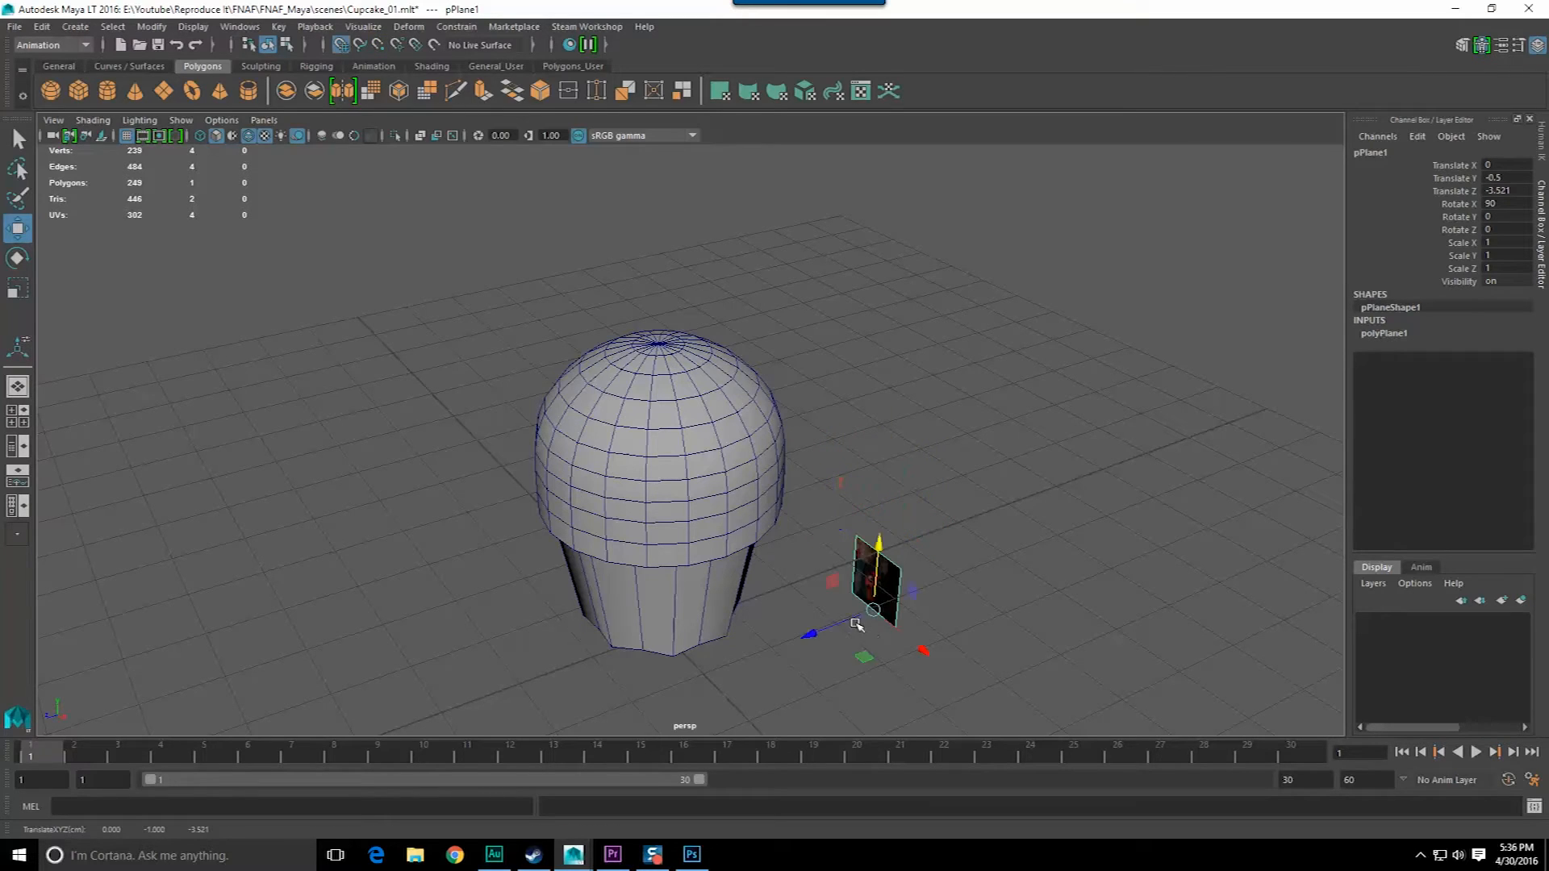
middle_click_drag(917, 553, 916, 532)
- Scale the reference plane uniformly to about 5.185 and enlarge it further in the front view to suit the cupcake model
key("e")
key("r")
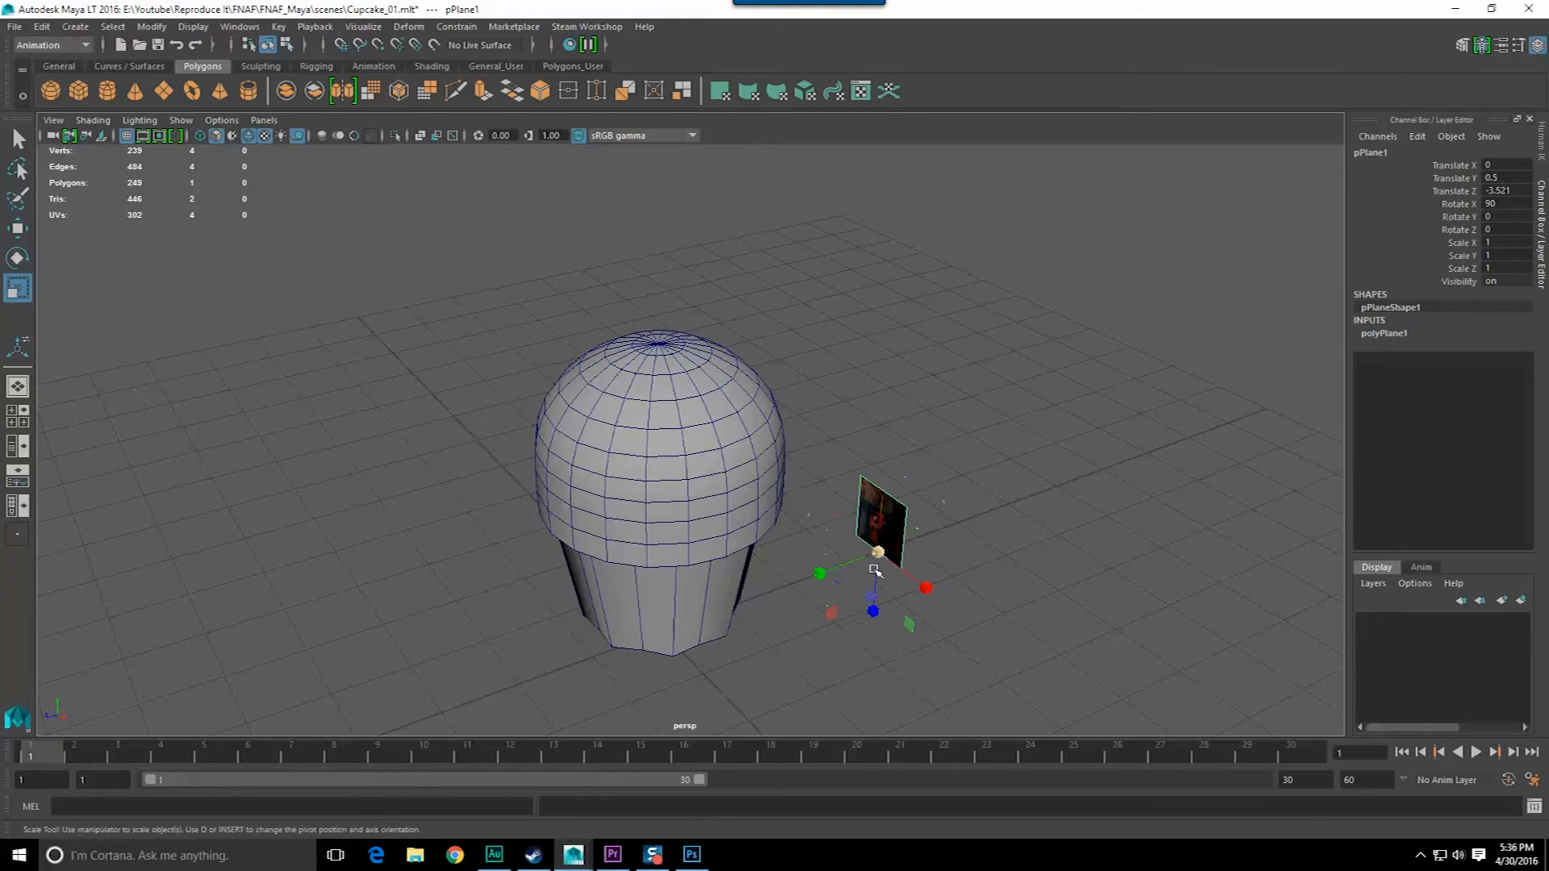
left_click_drag(882, 551, 1207, 488)
left_click_drag(976, 554, 1079, 530, "alt")
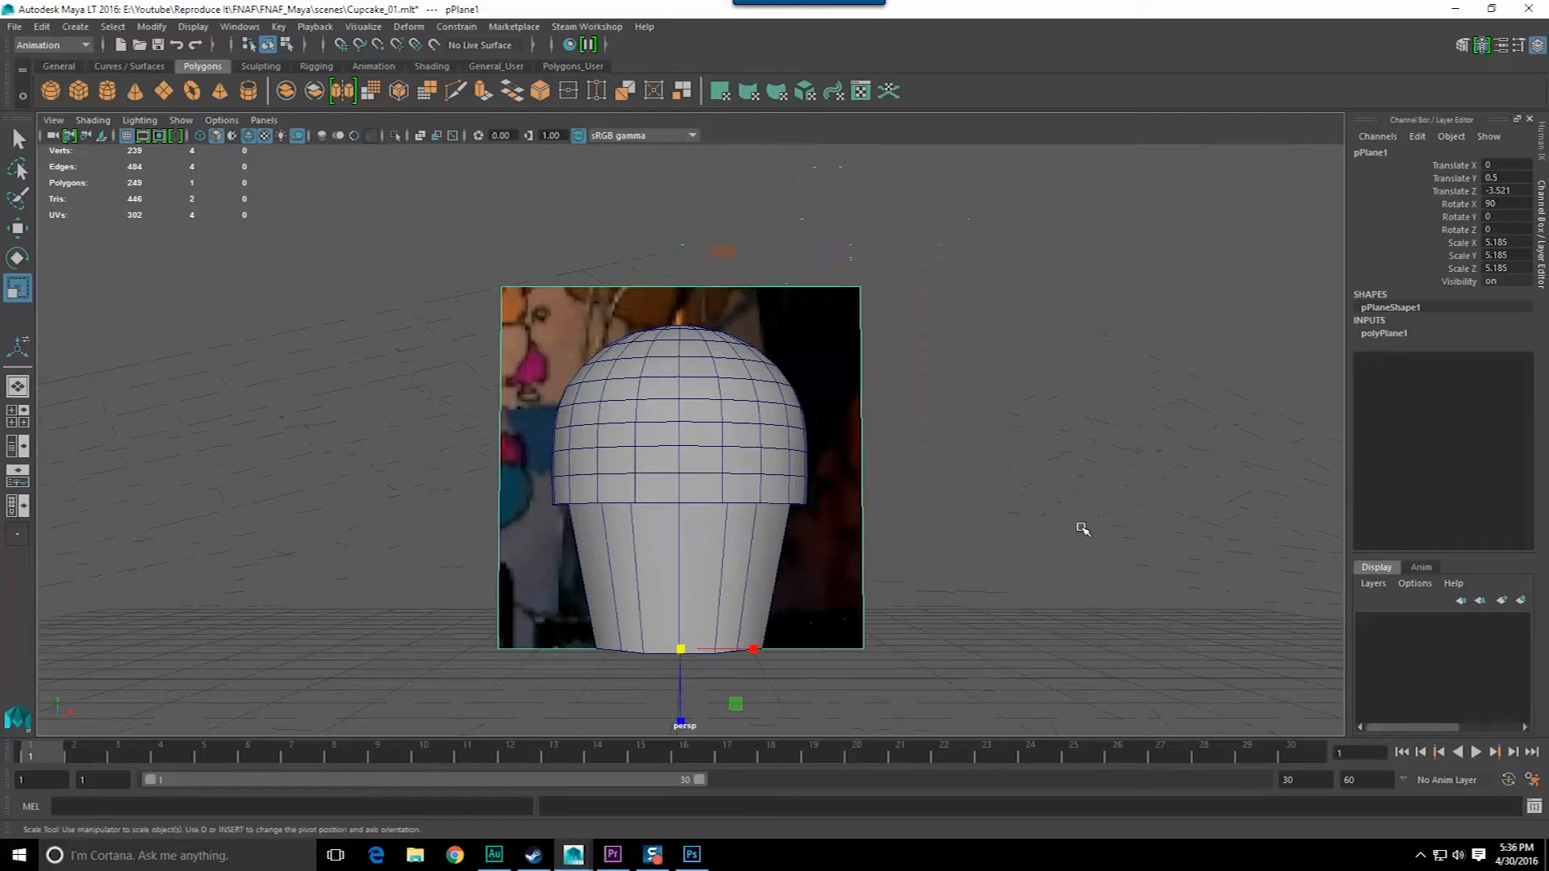
key("space")
key("space")
scroll(564, 588, "up", 4)
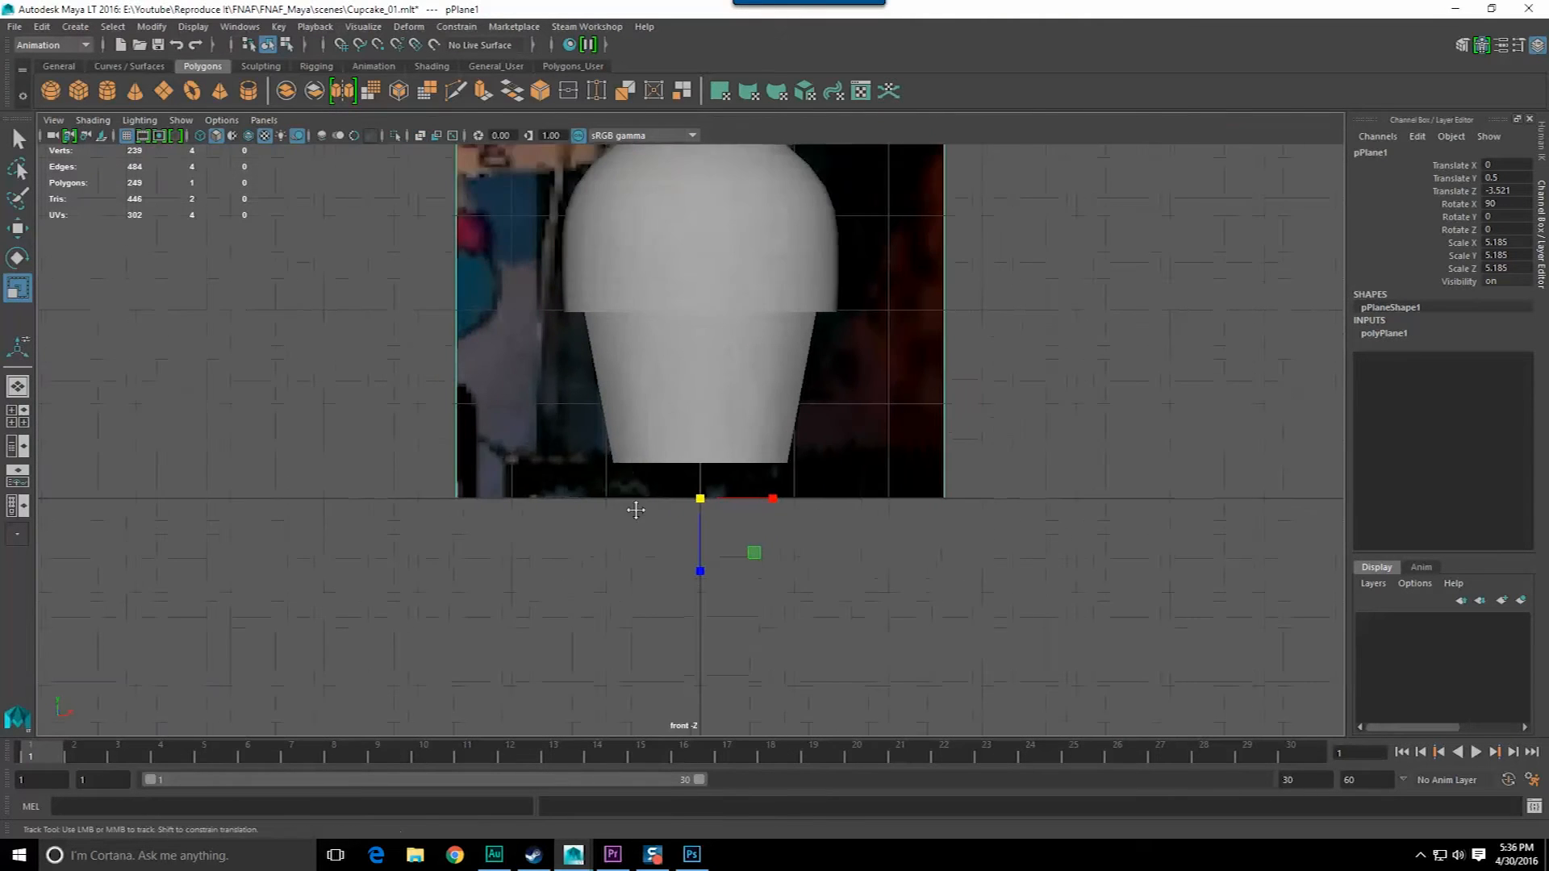
left_click_drag(722, 557, 843, 554)
- Turn on X-Ray shading in the front view and check the dome and cup against the reference image
left_click(761, 446)
middle_click_drag(800, 401, 792, 464, "alt")
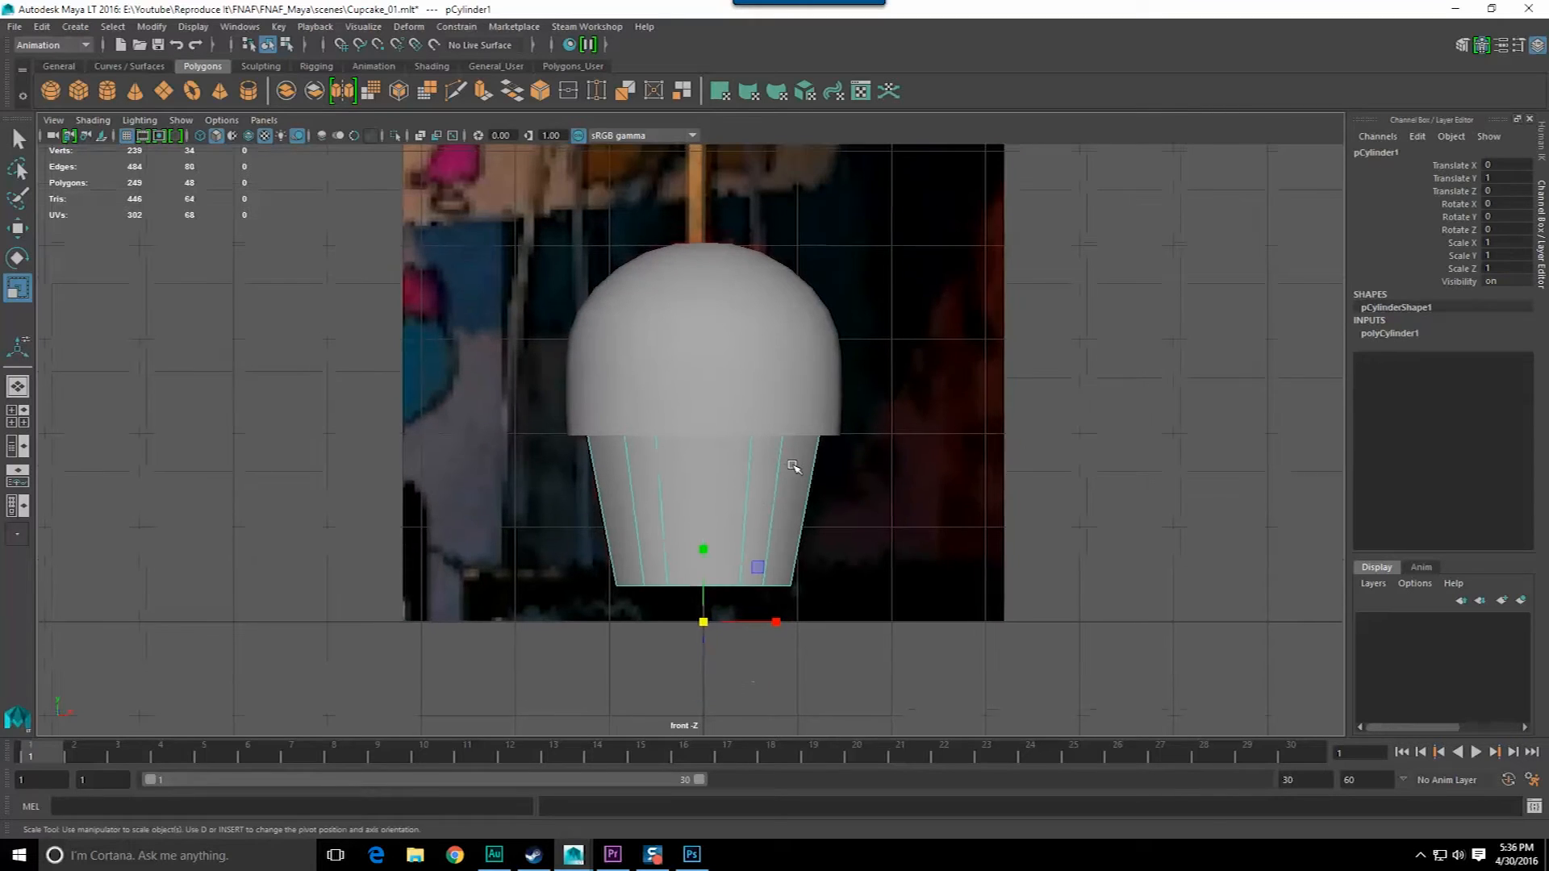
left_click(717, 393)
left_click(93, 120)
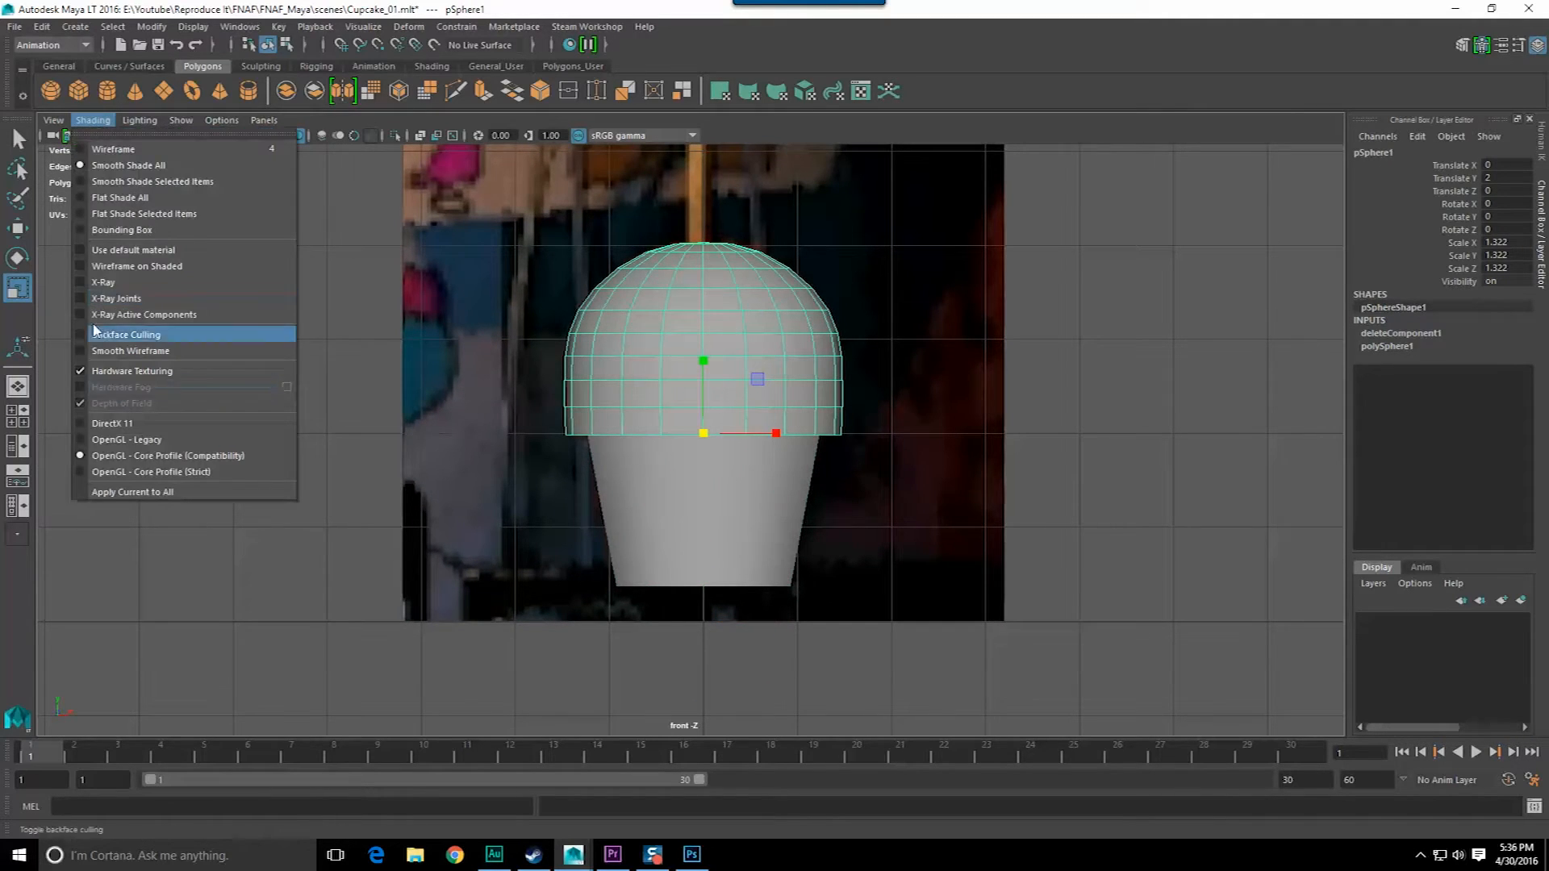
left_click(78, 283)
scroll(564, 385, "up", 1)
middle_click_drag(564, 384, 535, 425, "alt")
left_click(1110, 439)
middle_click_drag(916, 459, 911, 406, "alt")
left_click(708, 500)
scroll(709, 501, "up", 2)
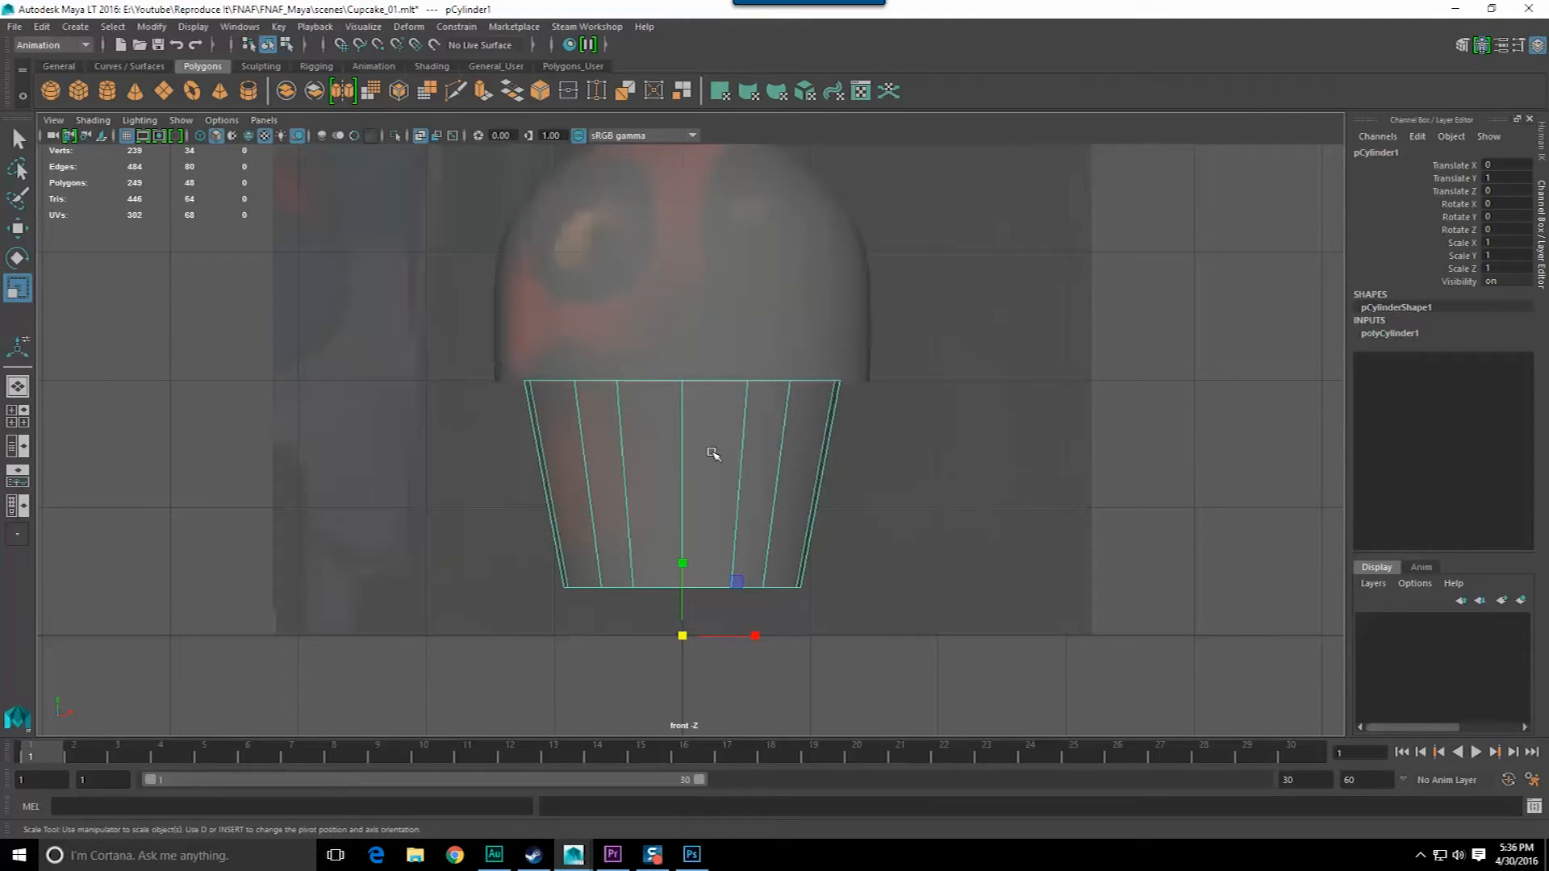
- Select the dome, save the scene and undo the trial change made to the dome
left_click(714, 320)
key("ctrl+s")
middle_click_drag(694, 287, 680, 341)
key("ctrl+z")
key("q")
scroll(664, 344, "up", 4)
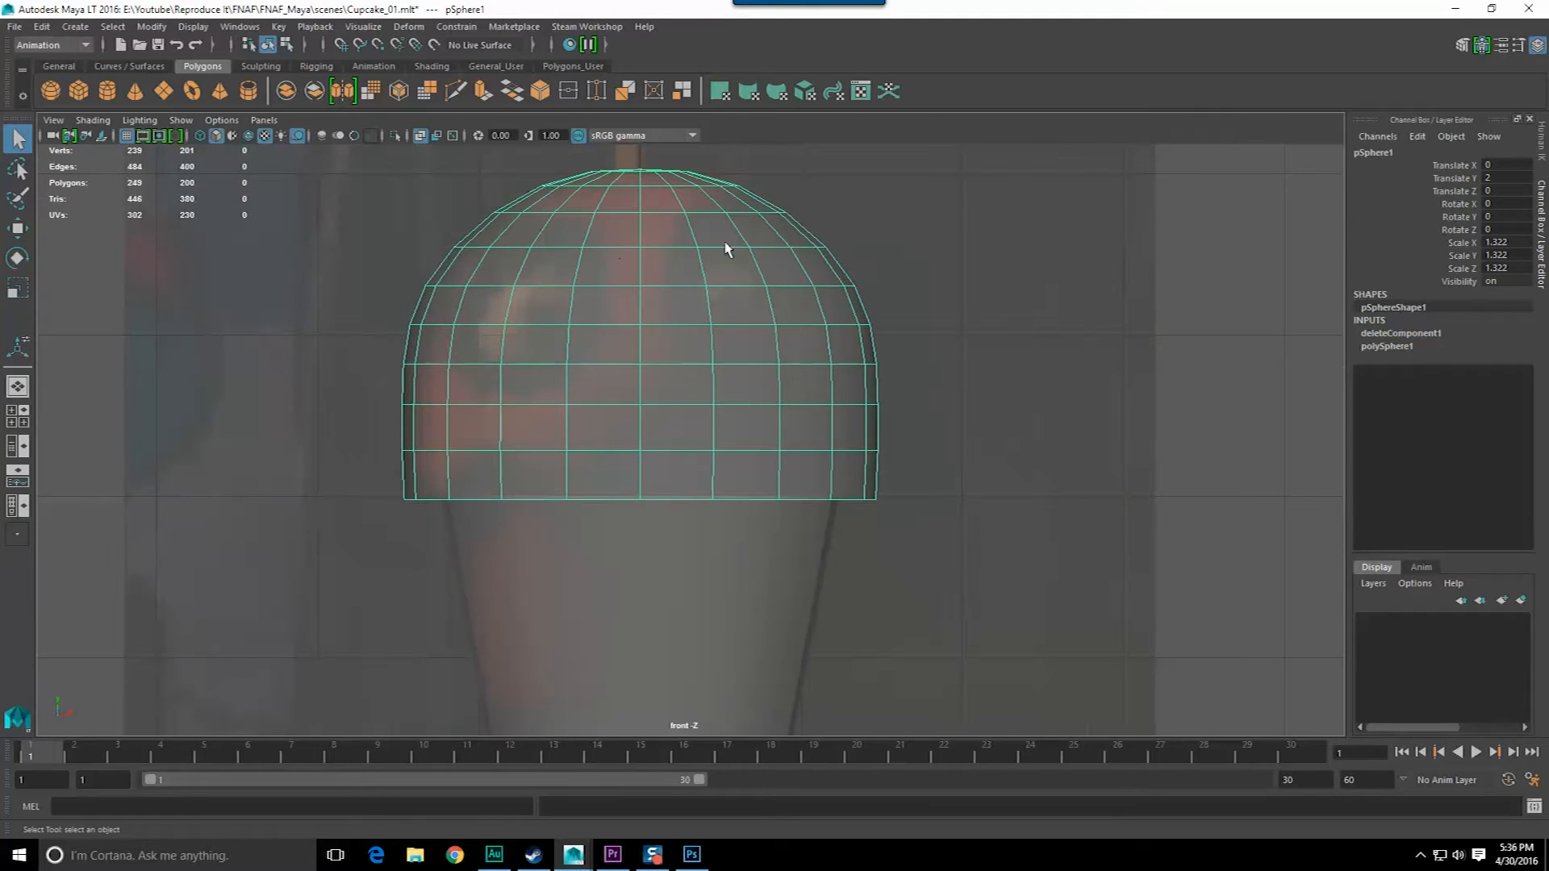
- Switch to Premiere Pro to check the cupcake's frosting in the reference footage, and return to Maya
middle_click_drag(598, 442, 585, 401, "alt")
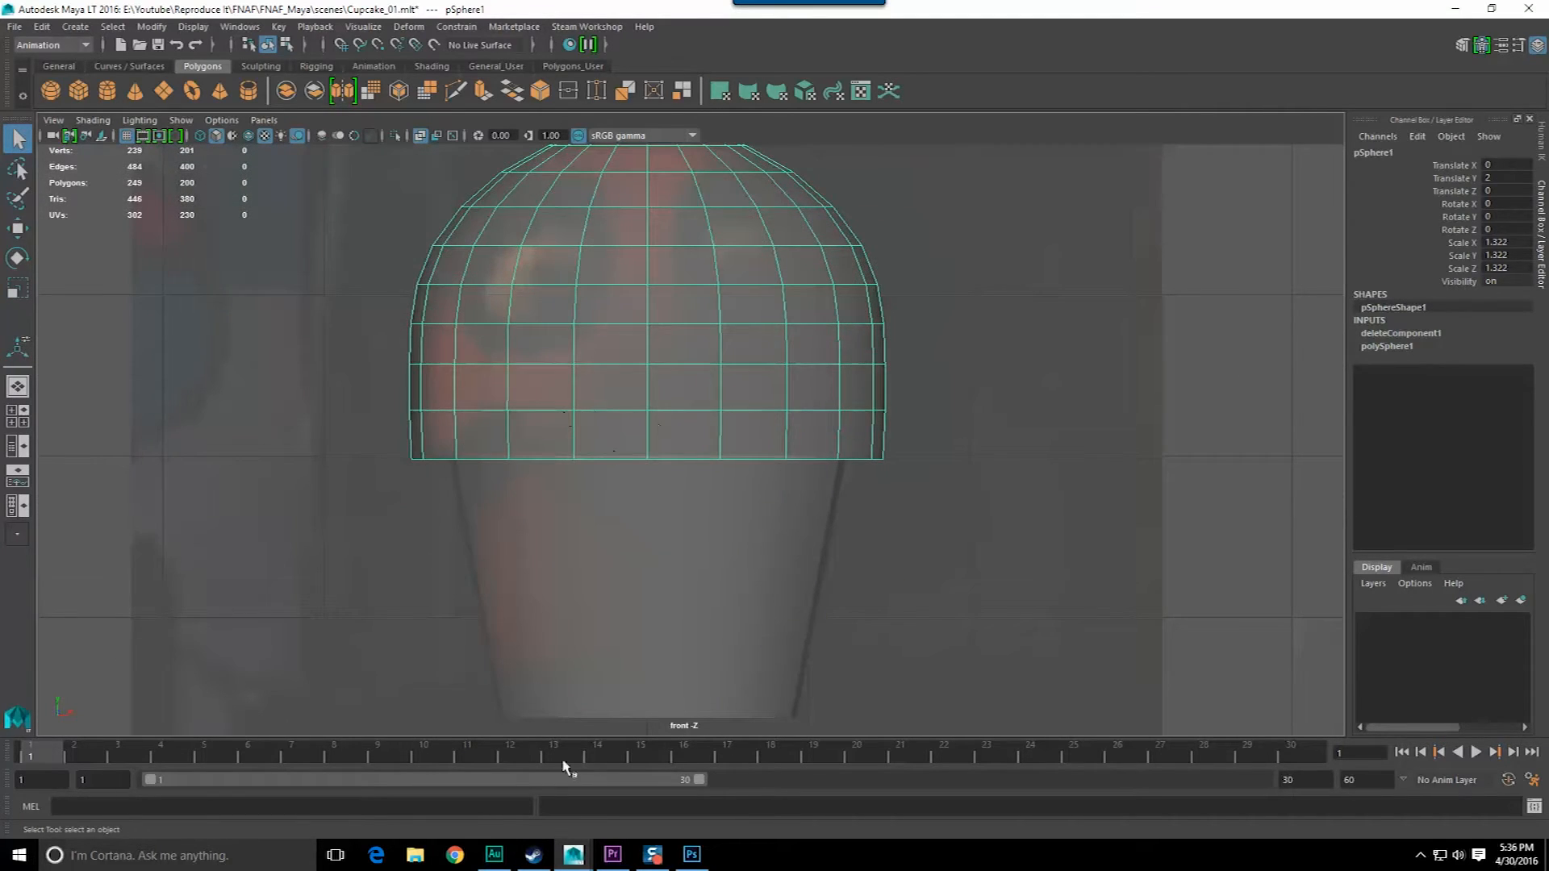
left_click(612, 856)
left_click(613, 857)
- Try to raise a rim vertex of the dome in the front view with the smooth preview cage shown
middle_click_drag(605, 460, 620, 491, "alt")
key("2")
scroll(587, 463, "up", 1)
middle_click_drag(538, 451, 549, 481, "alt")
right_click_drag(551, 489, 476, 451)
left_click_drag(485, 487, 543, 567)
key("w")
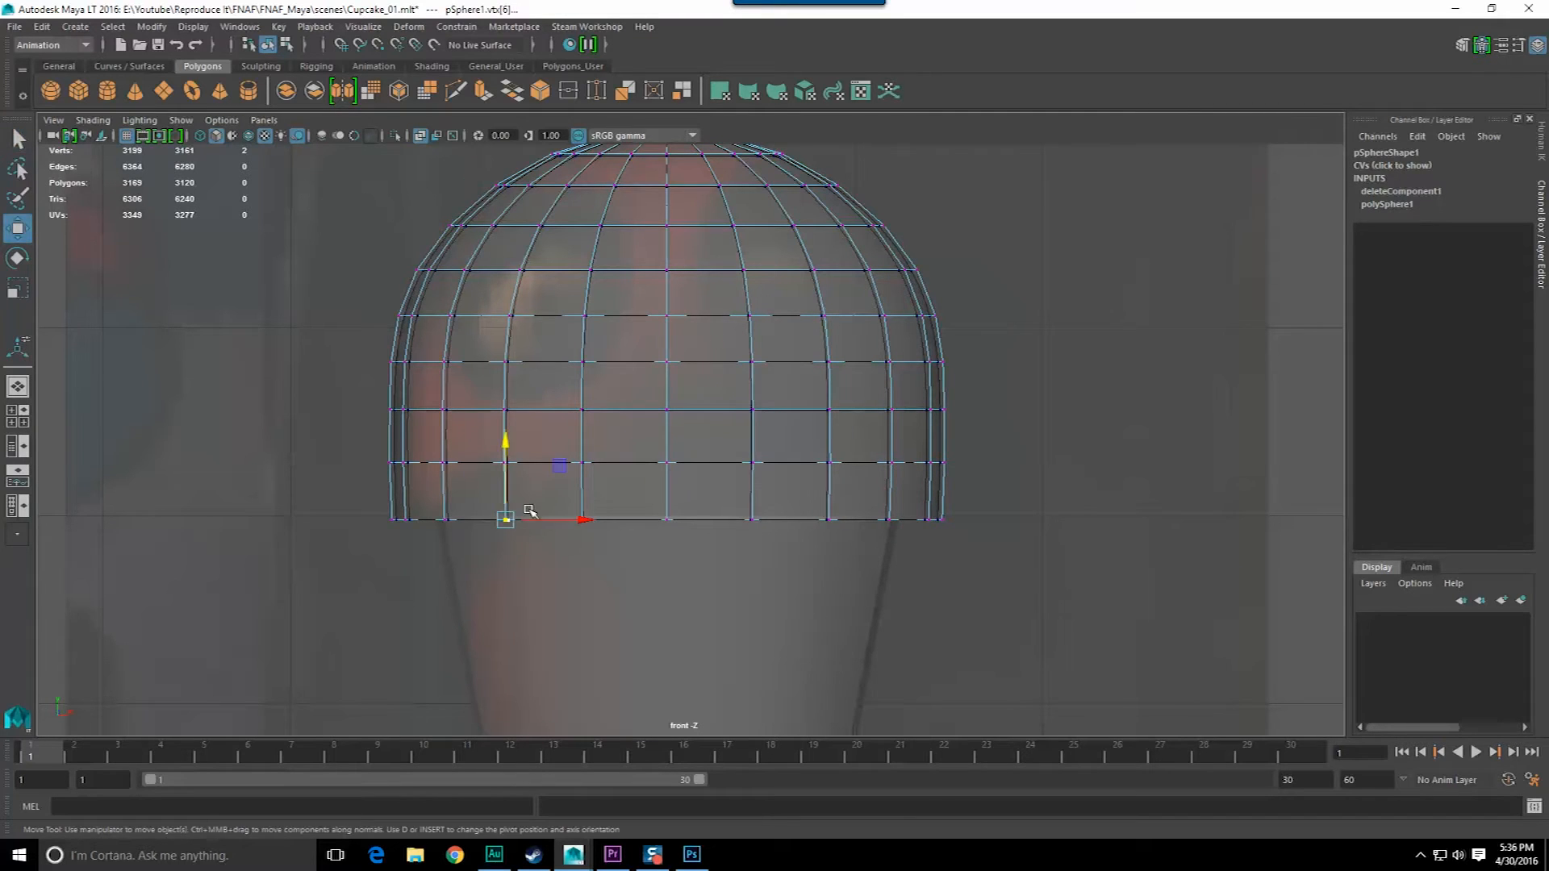
left_click_drag(506, 446, 509, 401)
key("ctrl+z")
- Turn off the dome's smooth preview and inspect its rim in the perspective view
middle_click_drag(559, 431, 583, 411, "alt")
key("space")
key("space")
left_click_drag(944, 331, 913, 398, "alt")
scroll(823, 401, "up", 8)
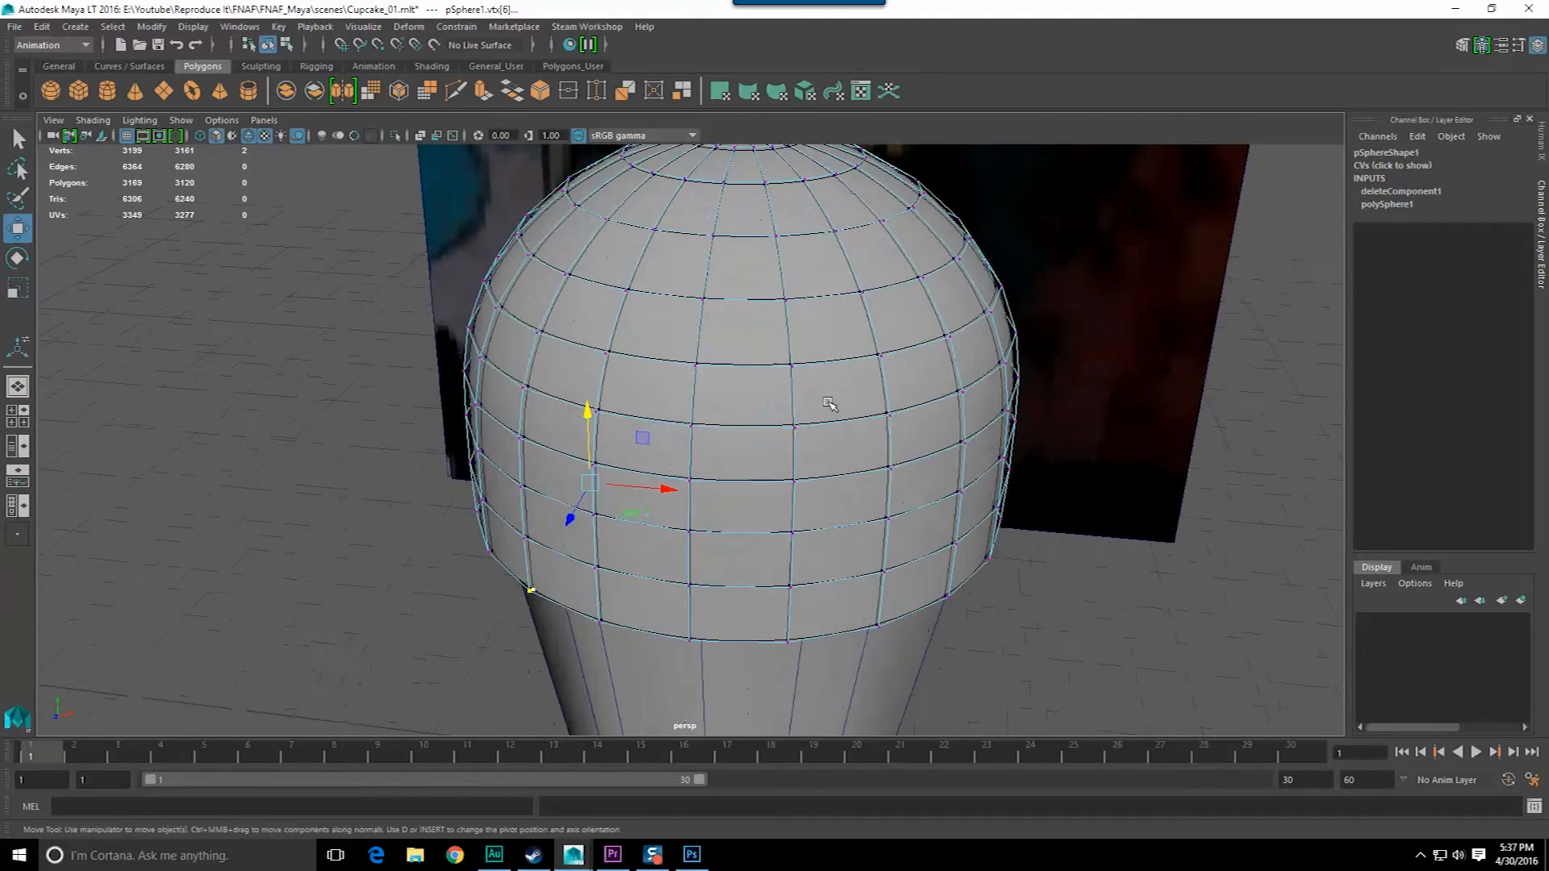
left_click_drag(789, 390, 766, 452, "alt")
key("F8")
key("1")
scroll(766, 452, "up", 2)
middle_click_drag(766, 451, 794, 427, "alt")
right_click_drag(701, 432, 645, 435)
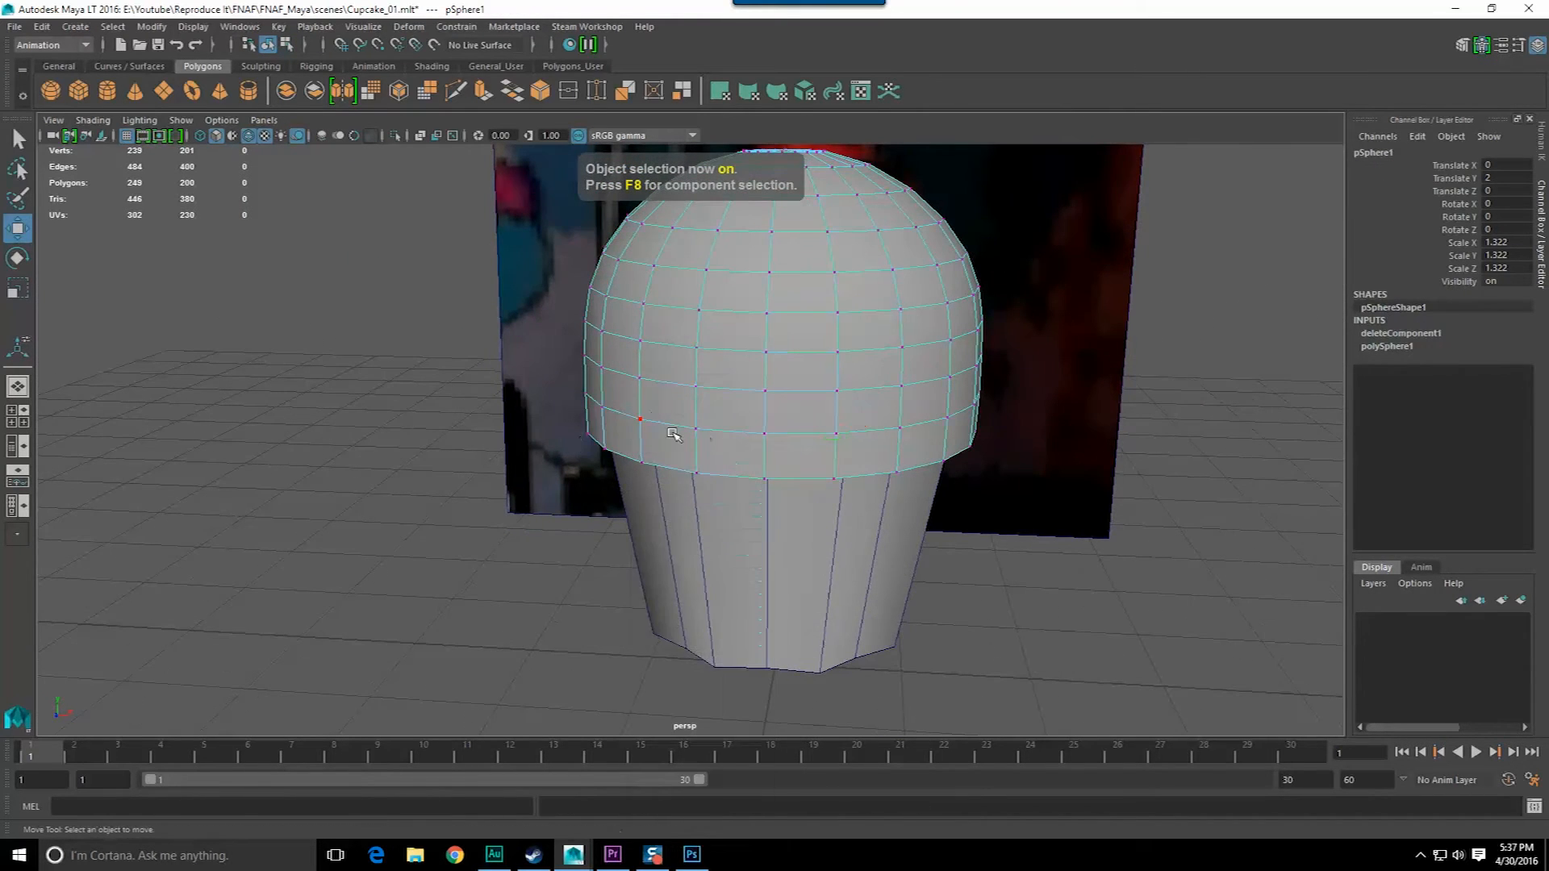
- Try to pull a rim vertex on the front of the unsmoothed dome downward
left_click(696, 473)
left_click_drag(704, 498, 686, 476, "alt")
key("space")
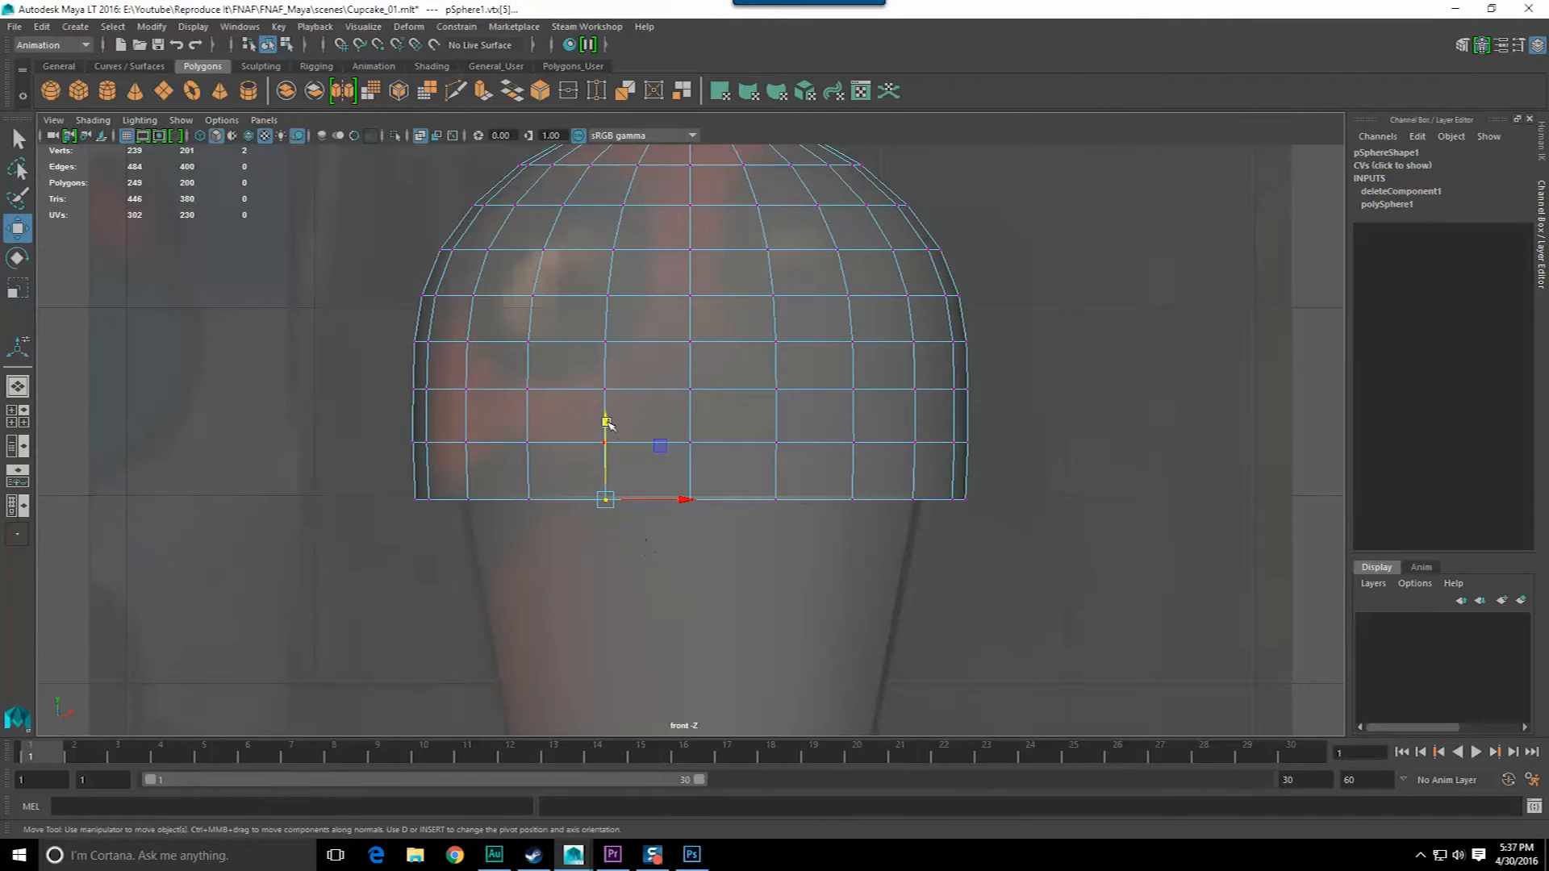
left_click_drag(607, 421, 606, 519)
key("ctrl+z")
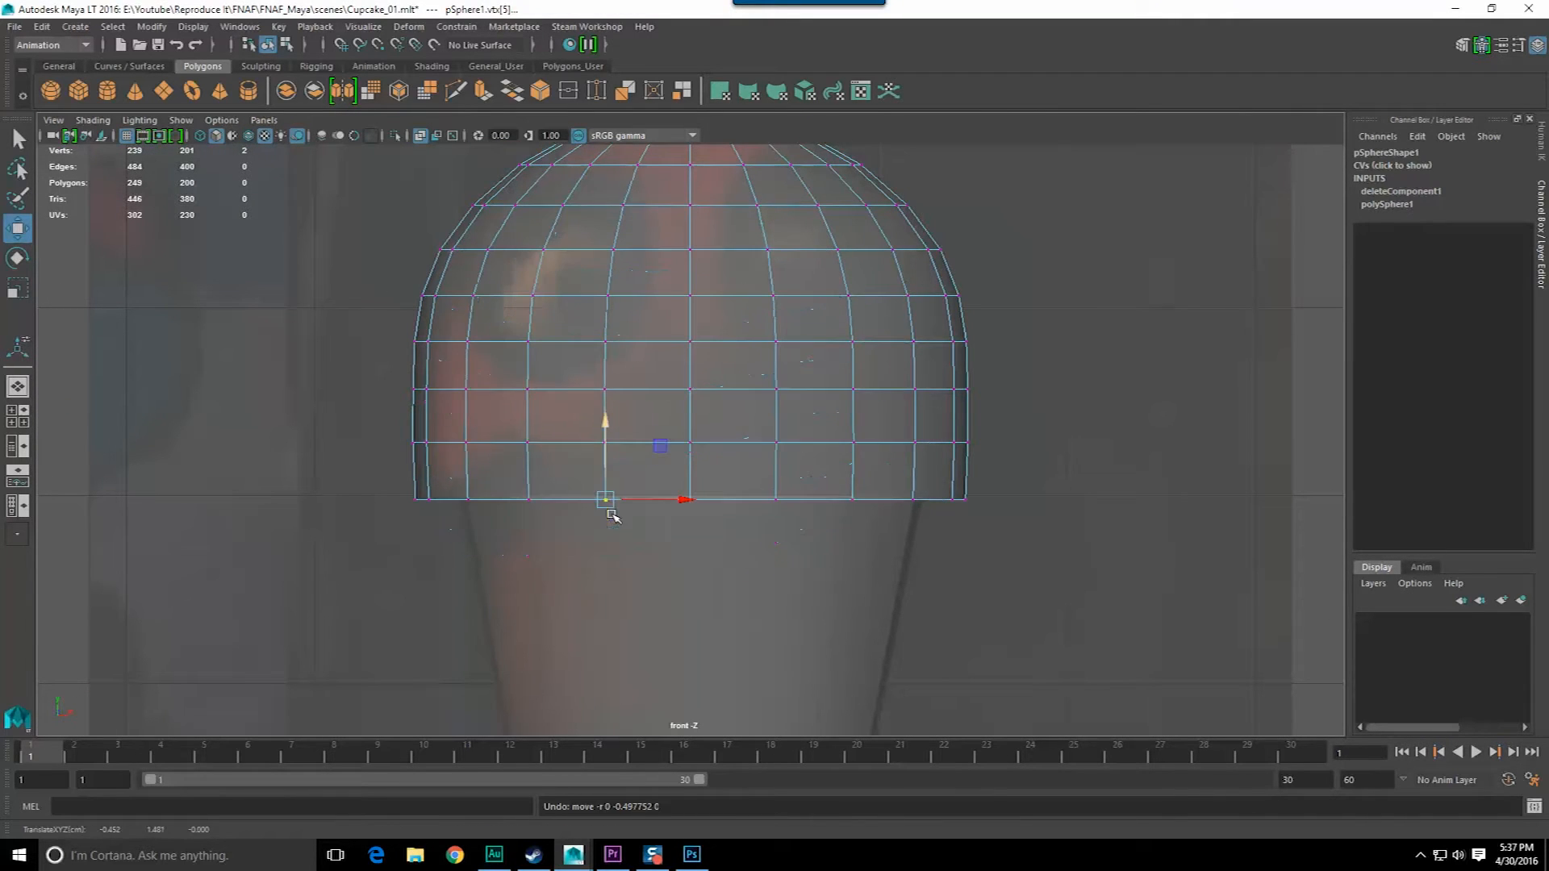
- Check the Soft Selection options in the Move tool's settings
double_click(12, 230)
left_click(80, 464)
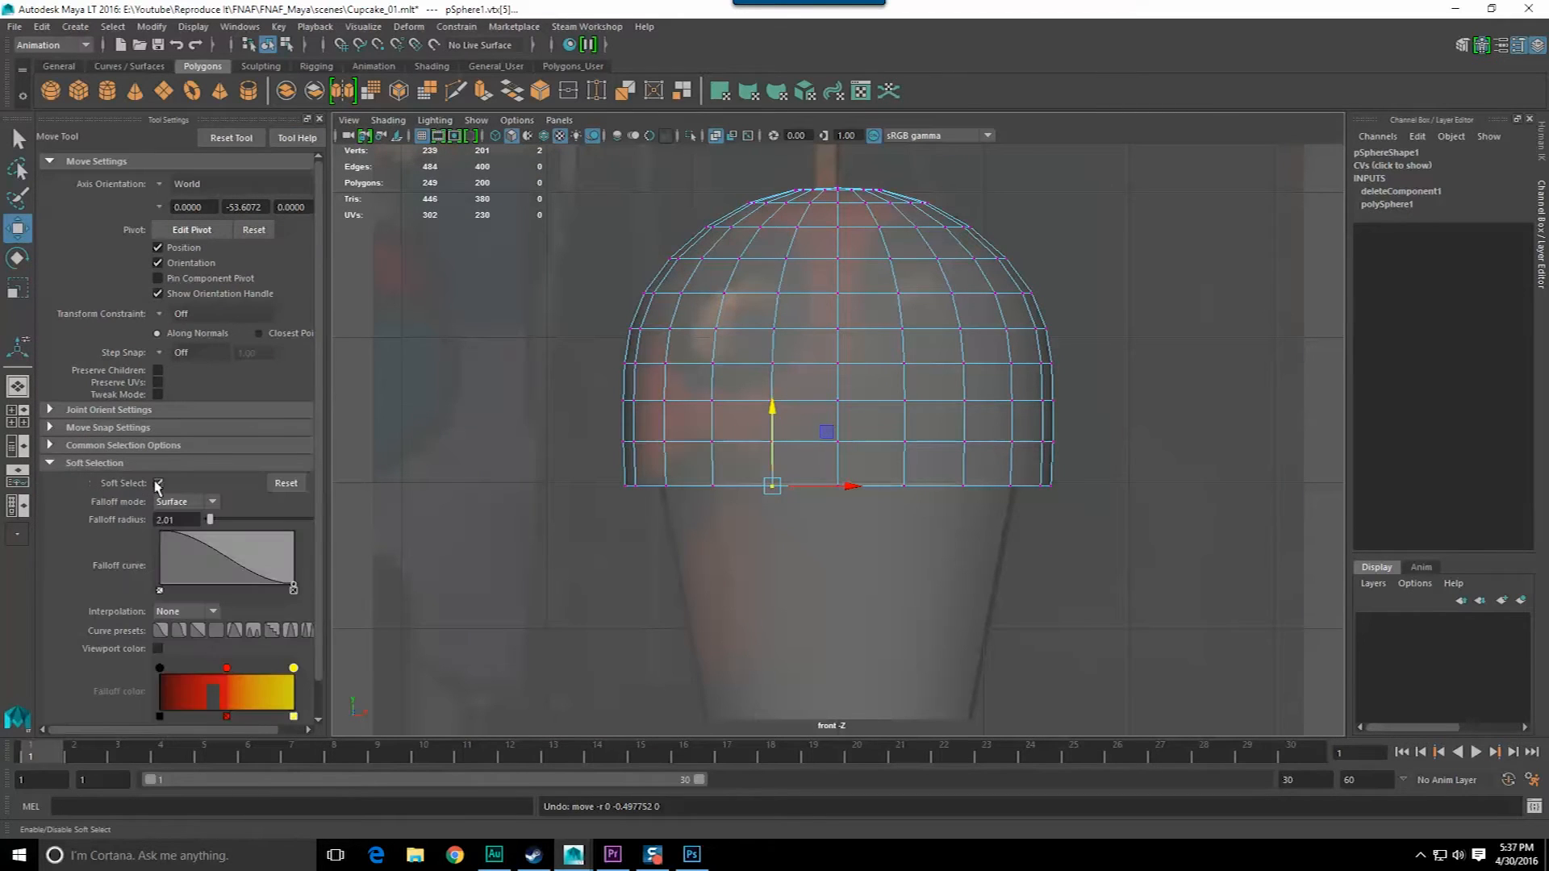
left_click(320, 119)
- Try to form a frosting drip by pulling one front rim vertex down with the dome smooth-previewed
key("3")
left_click_drag(564, 507, 563, 558)
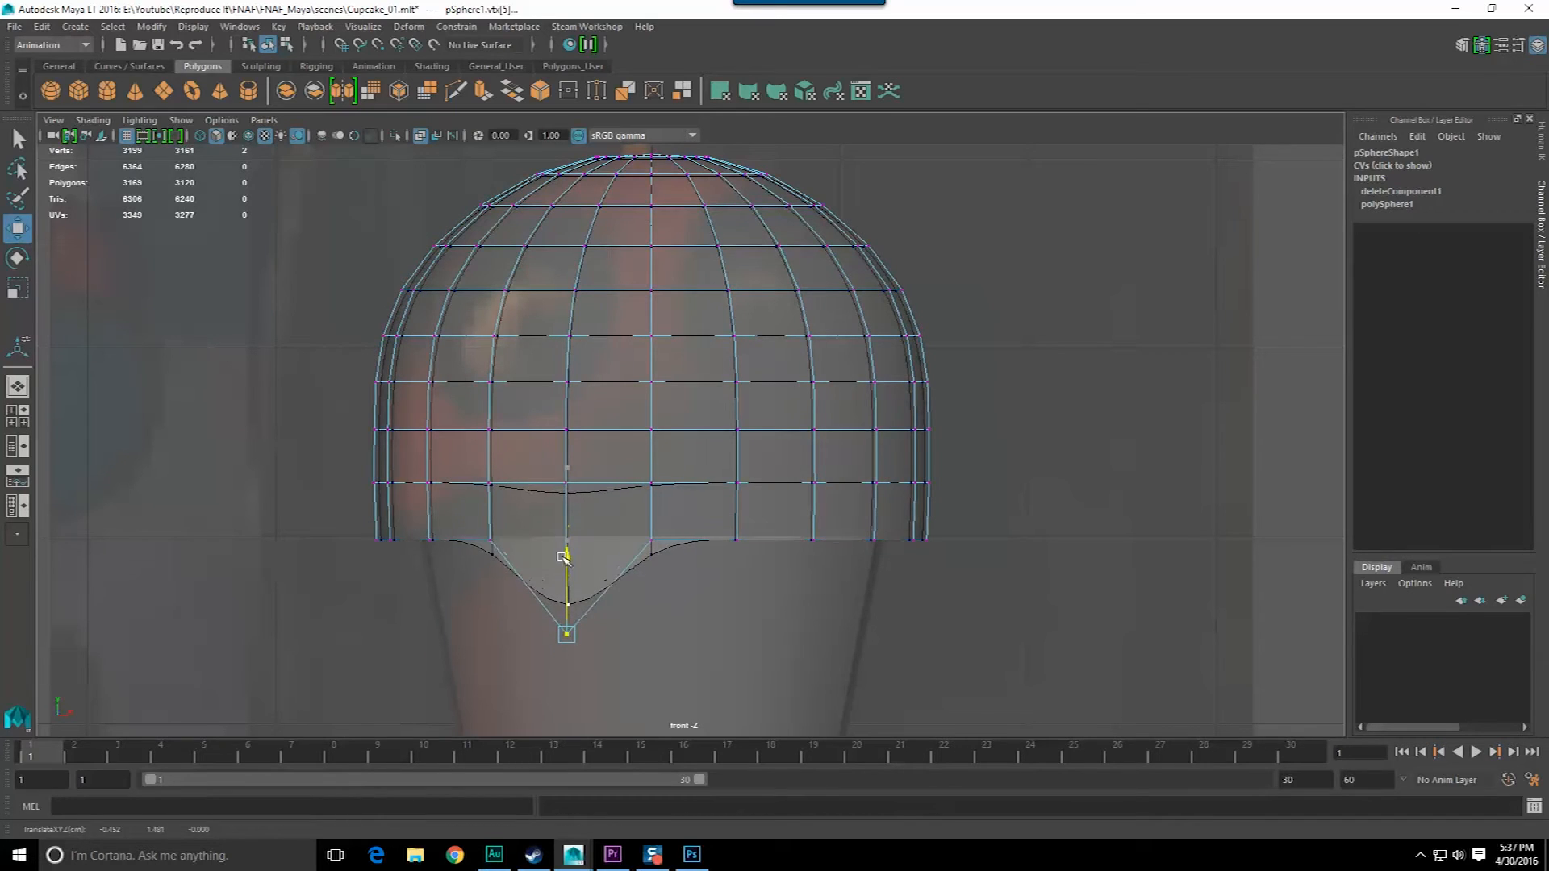
left_click(613, 856)
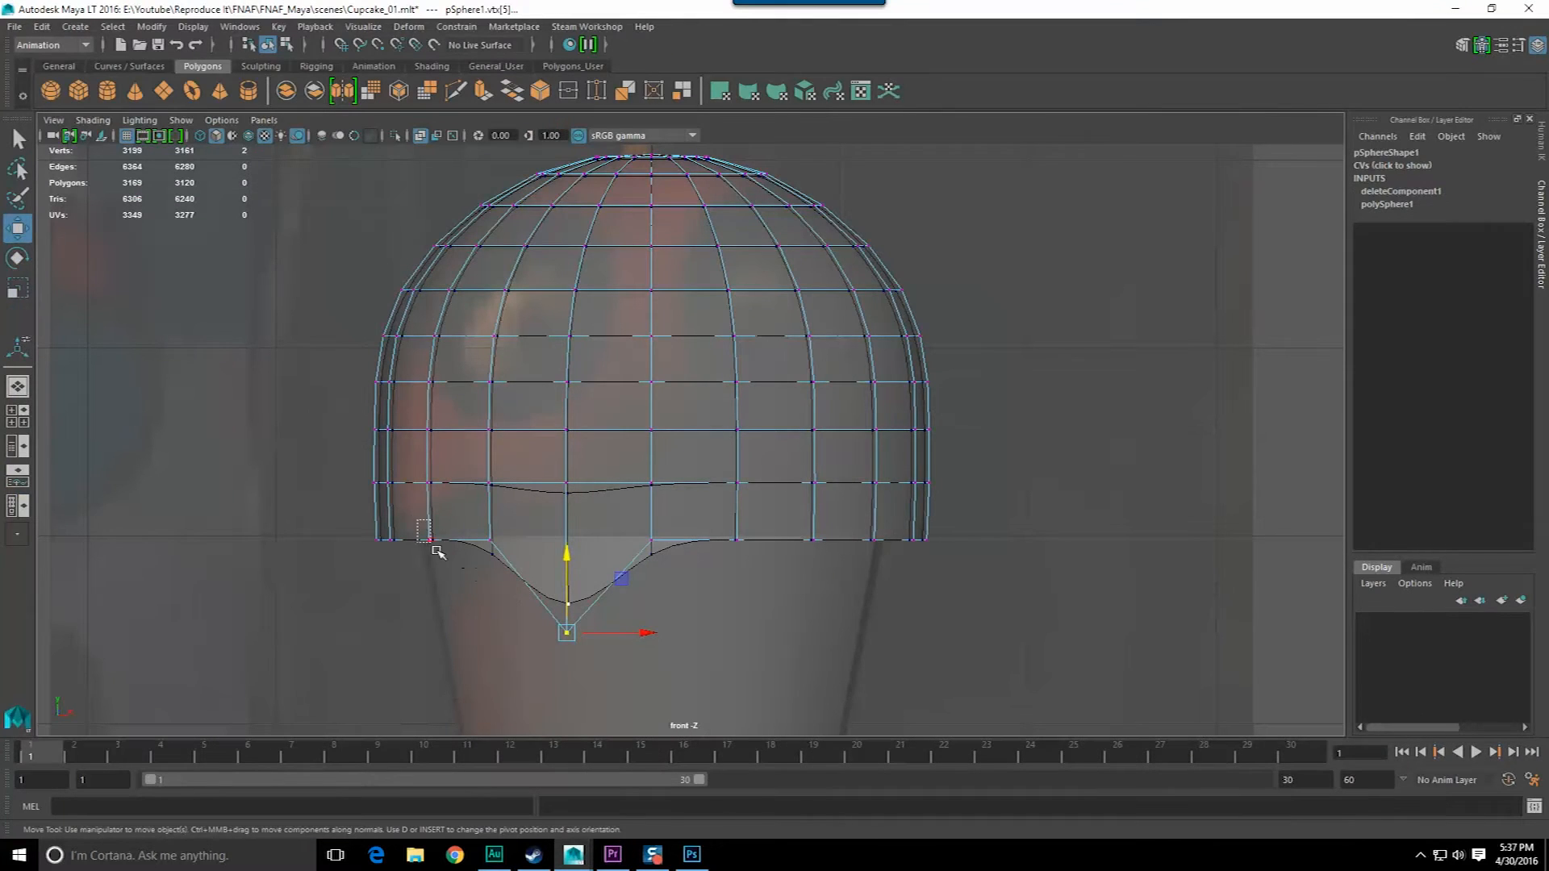
key("ctrl+z")
- Smooth the dome's mesh exponentially with one division level using OpenSubdiv Catmull-Clark, and reselect the dome
key("space")
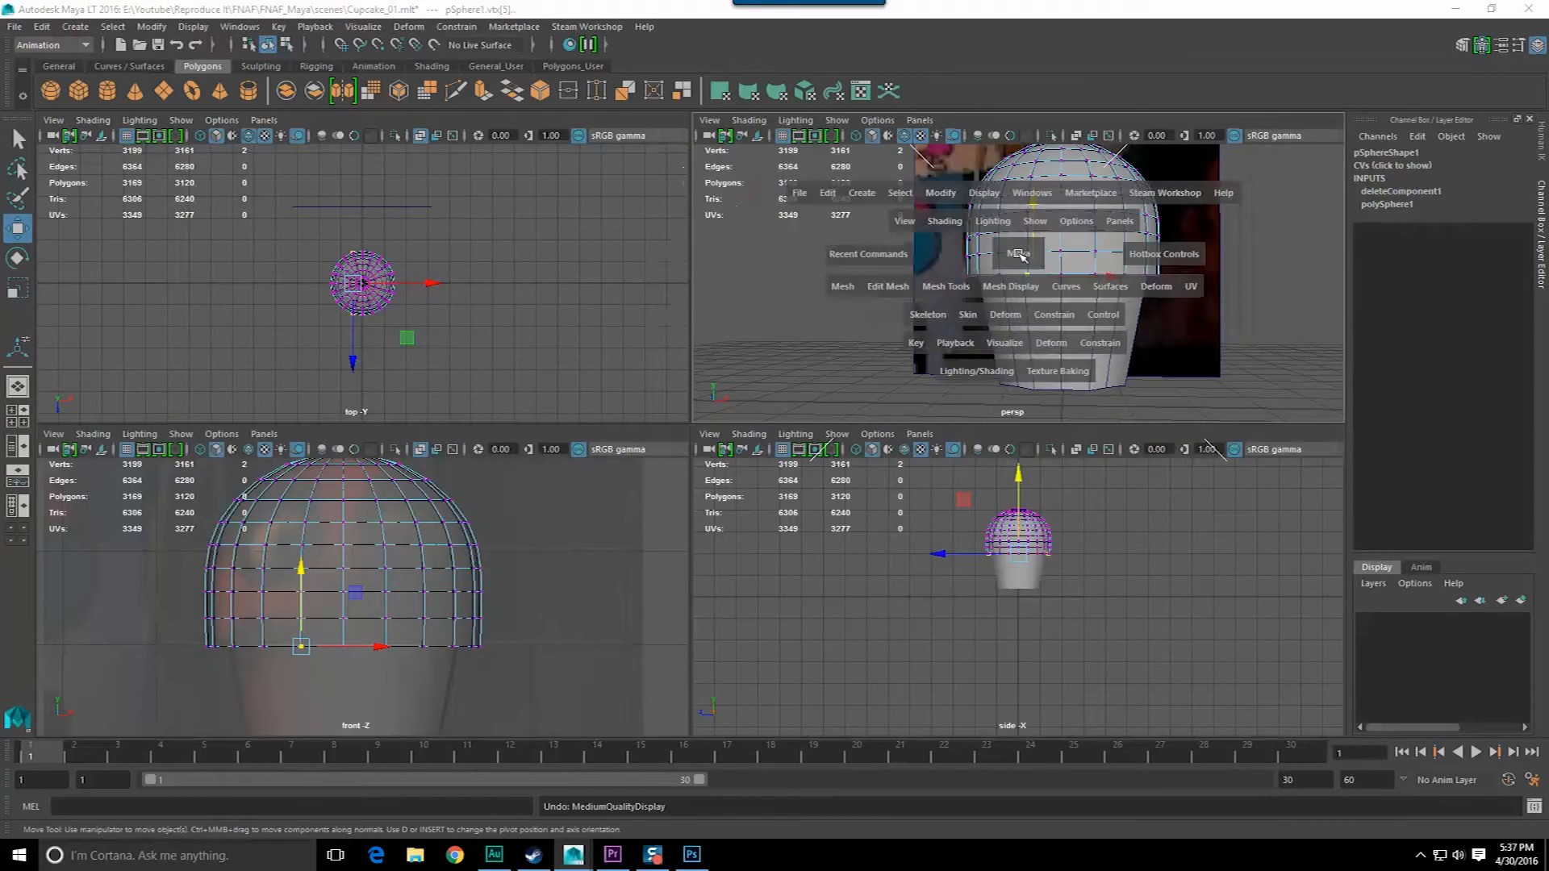
key("space")
key("F8")
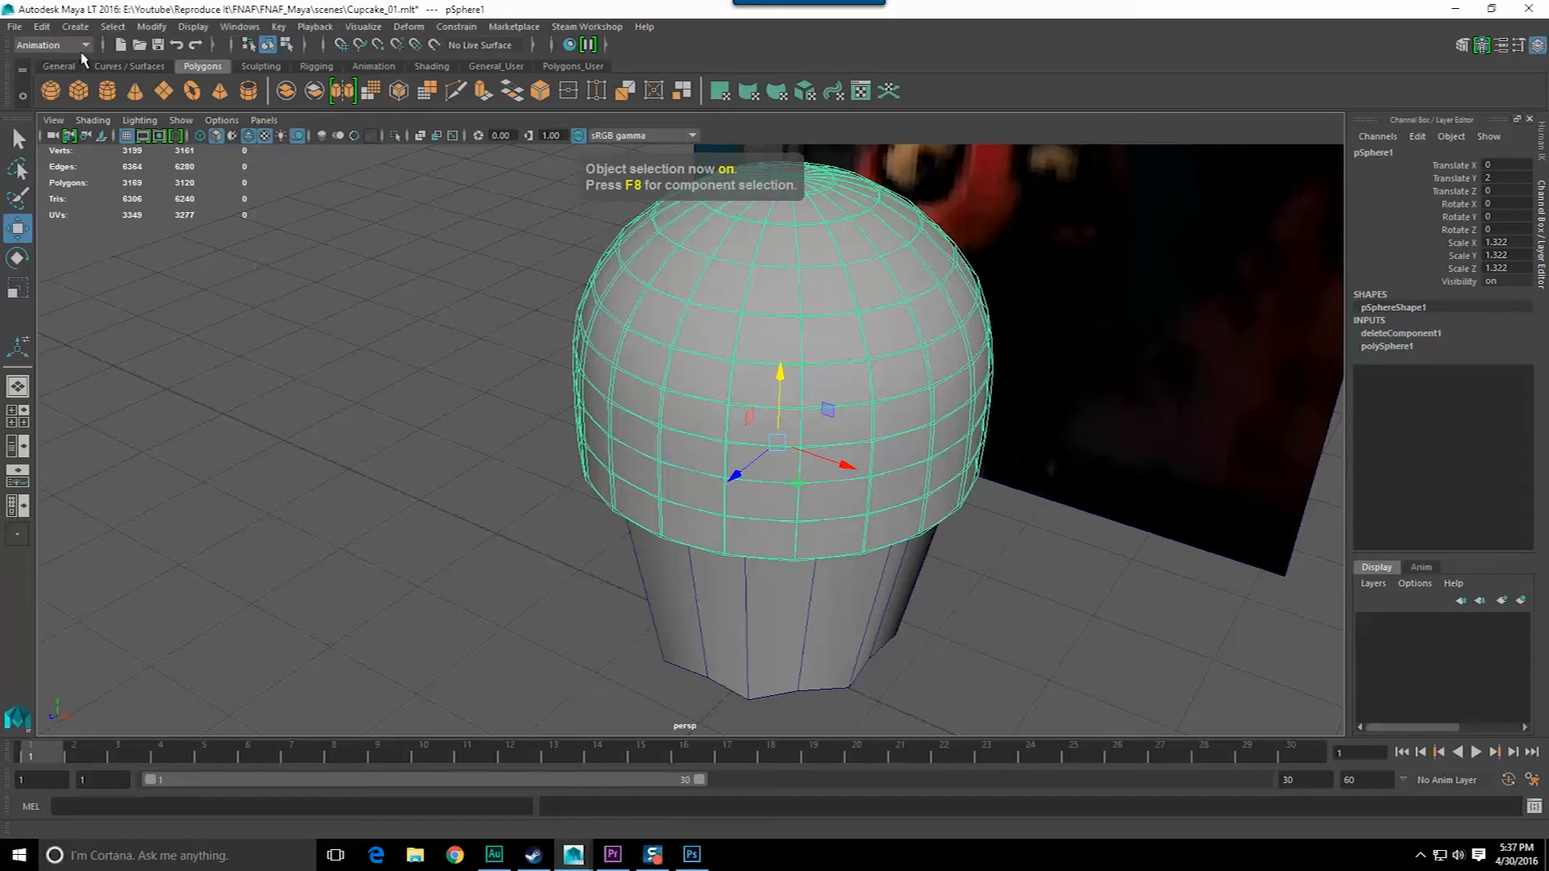
left_click(80, 45)
left_click(45, 62)
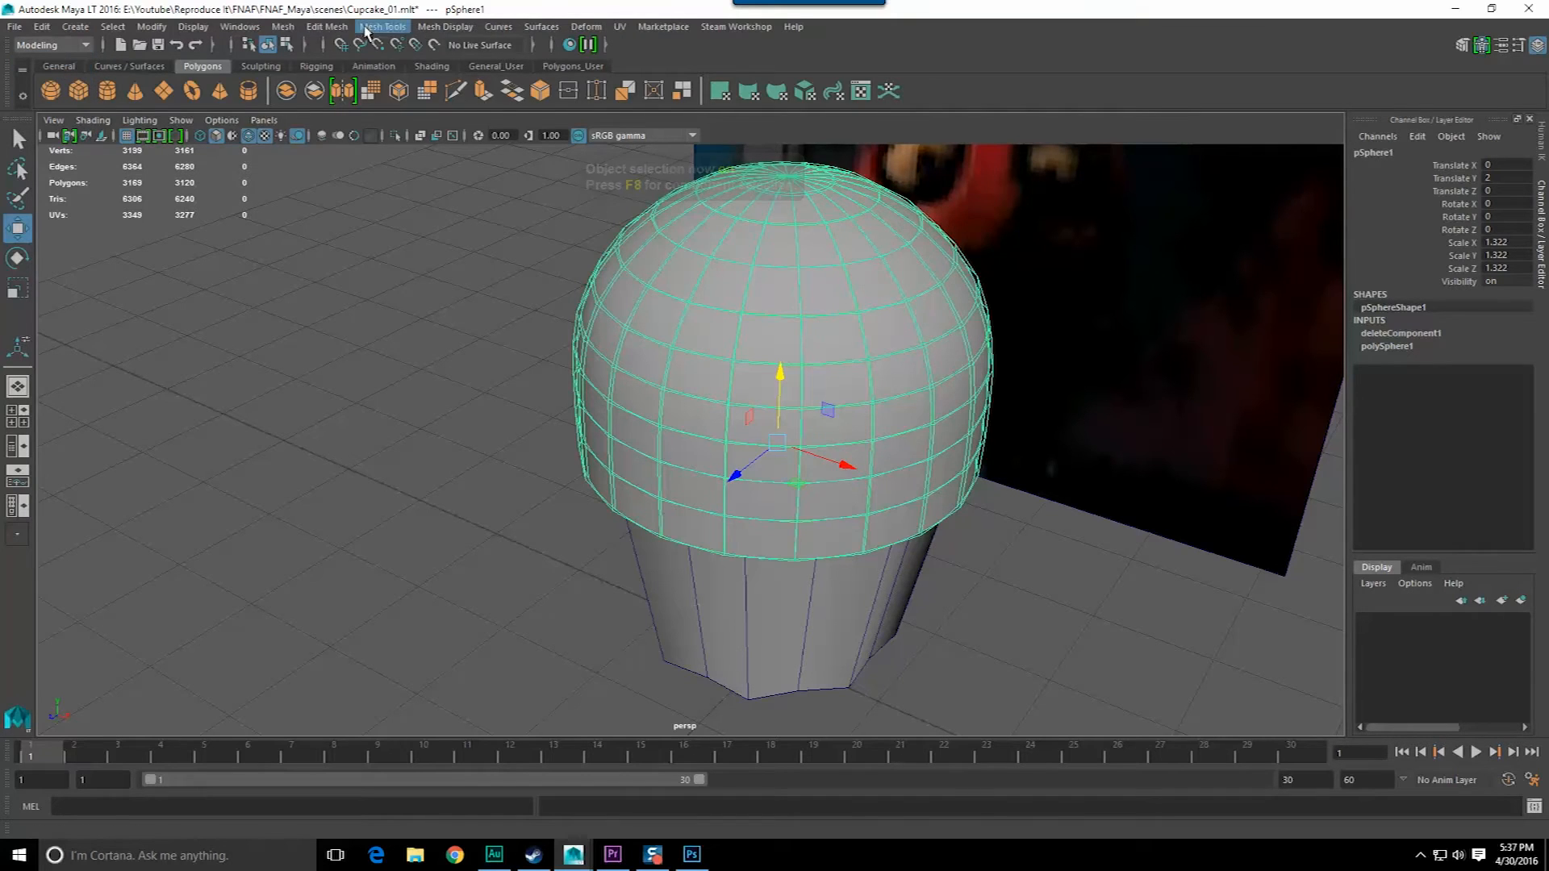
left_click(315, 28)
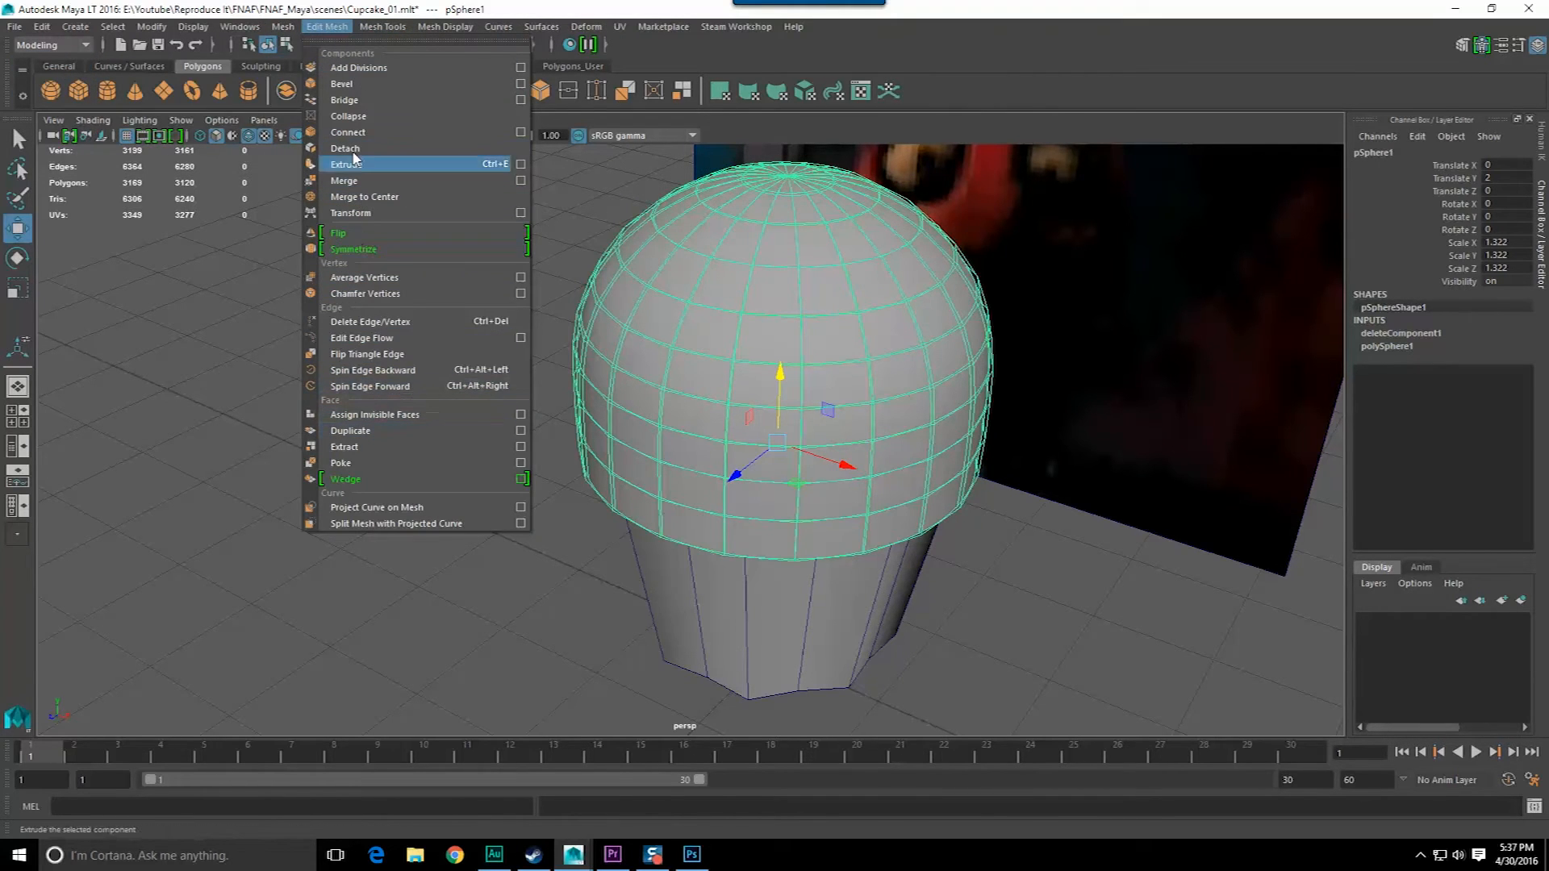
mouse_move(284, 27)
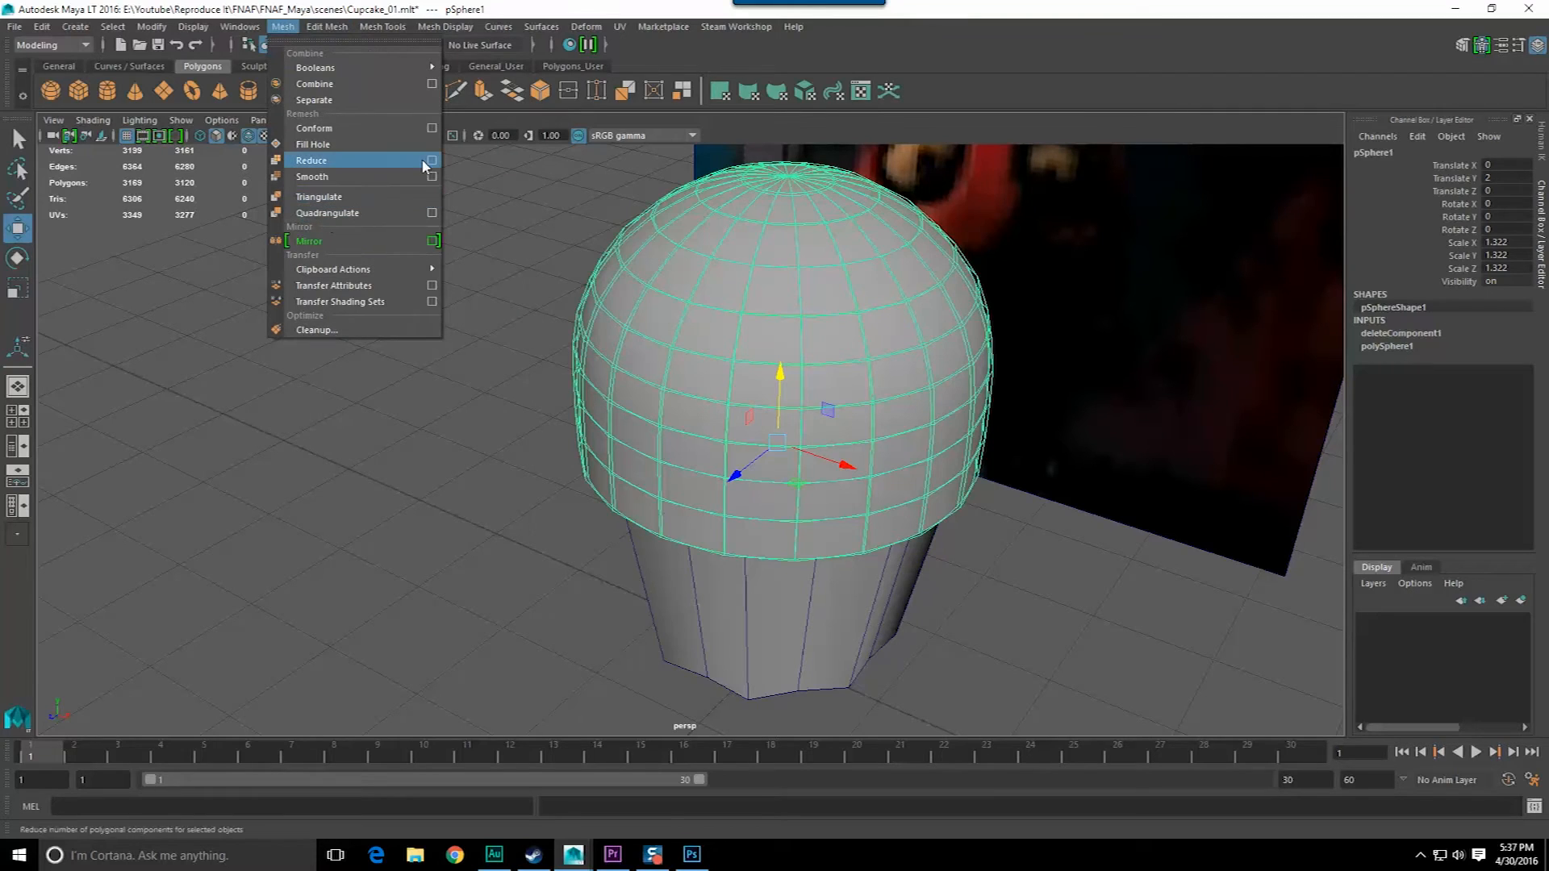
left_click(433, 177)
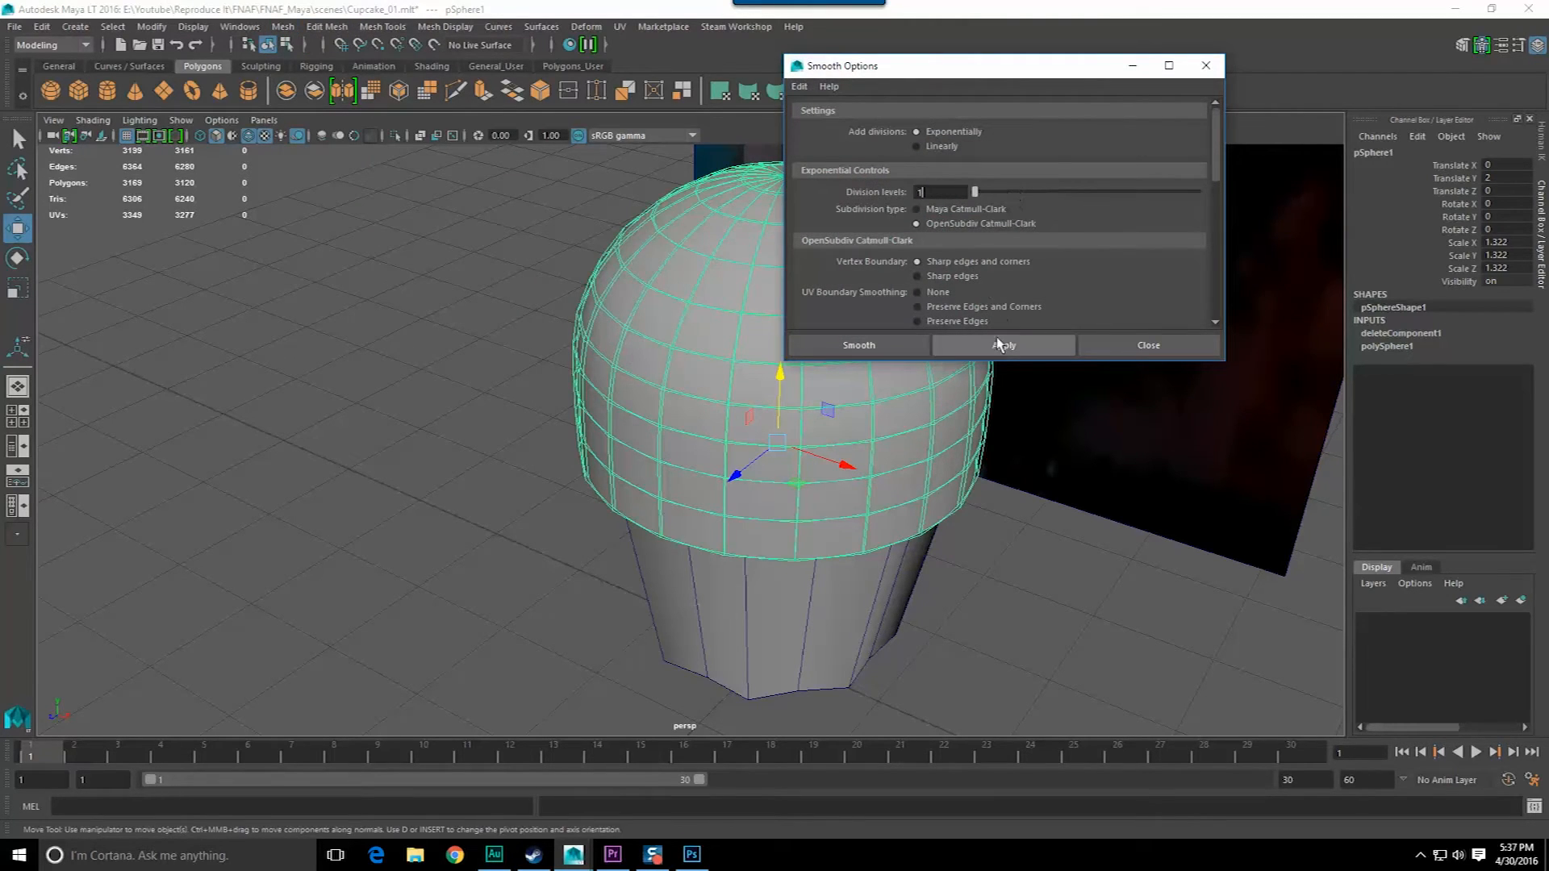
left_click(896, 345)
scroll(960, 443, "up", 1)
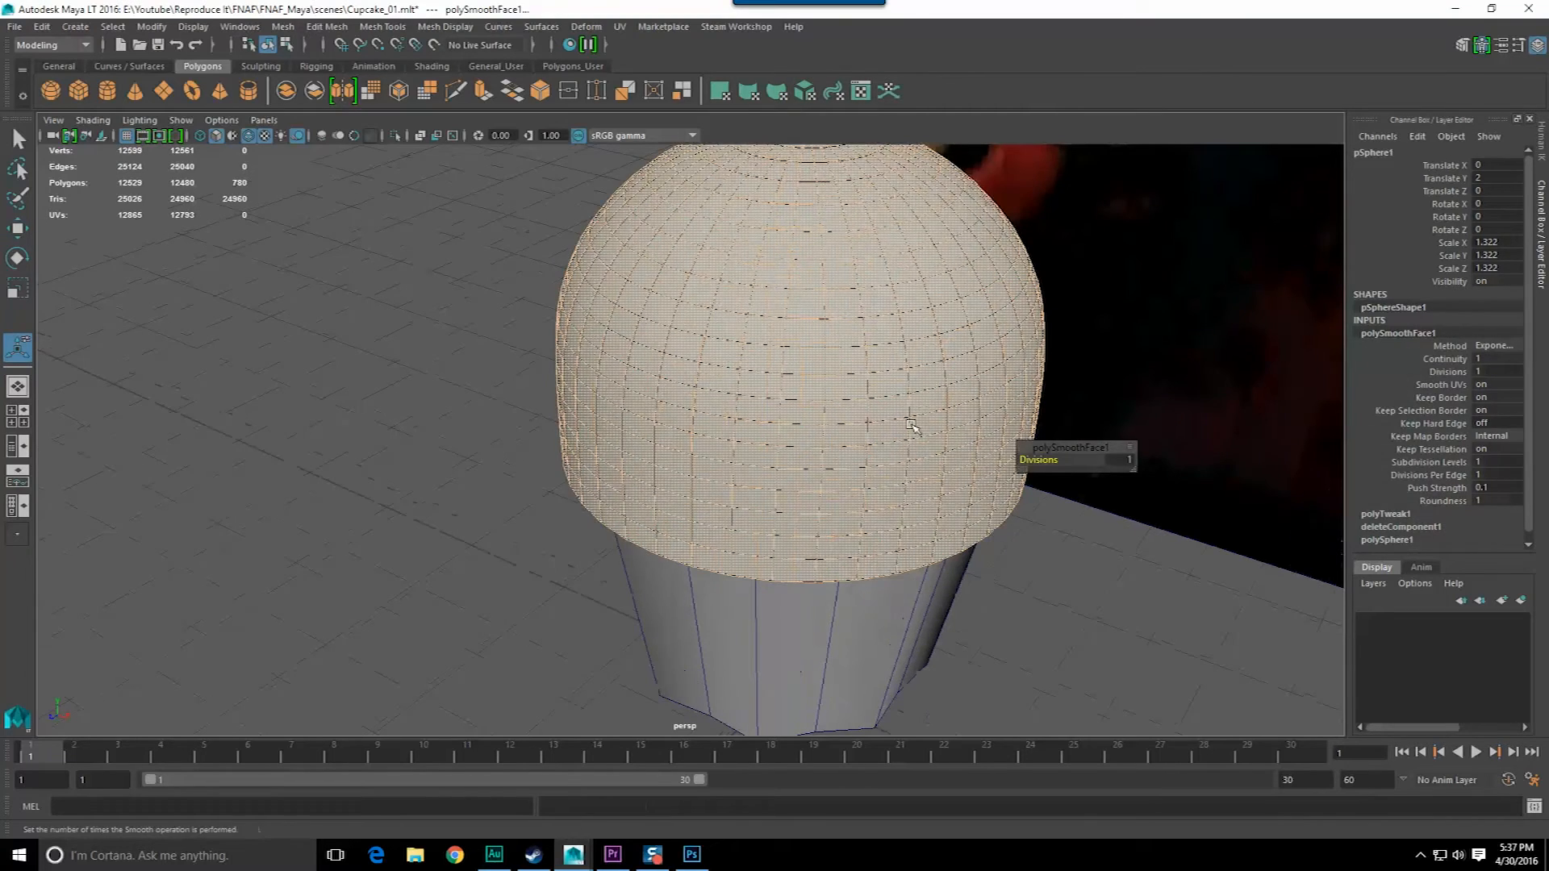
left_click(616, 418)
scroll(616, 418, "down", 2)
middle_click_drag(761, 375, 653, 415, "alt")
left_click_drag(654, 415, 686, 420, "alt")
left_click(637, 440)
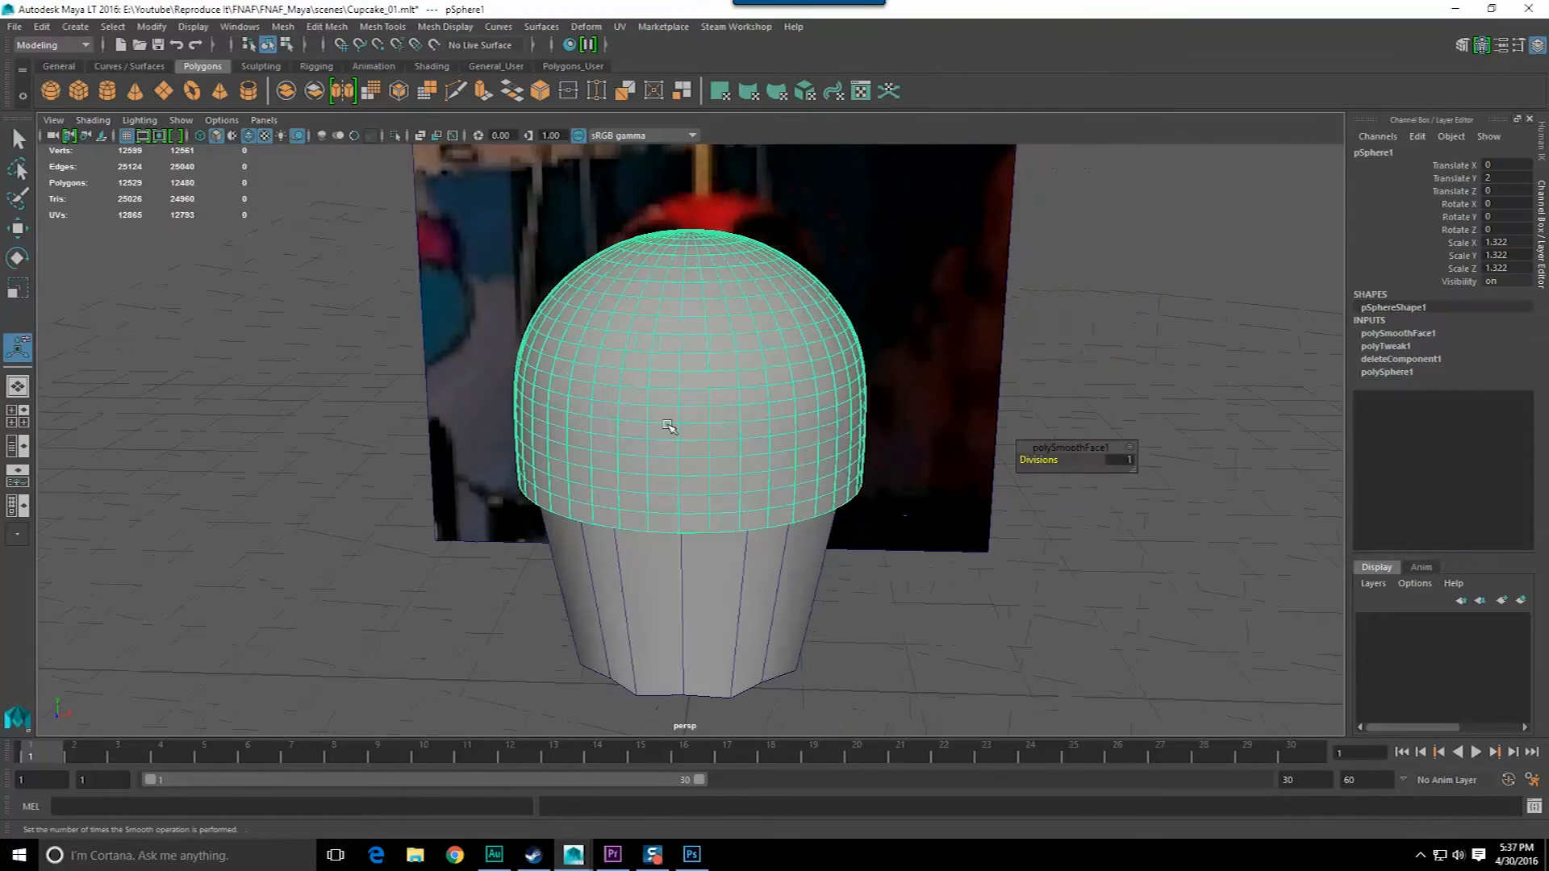
- In the front view, pull one dome rim vertex down into a pointed drip and raise a nearby rim vertex into a notch
key("space")
key("space")
scroll(617, 435, "up", 1)
middle_click_drag(594, 355, 522, 393, "alt")
right_click_drag(520, 392, 446, 387)
left_click_drag(439, 512, 473, 539)
key("w")
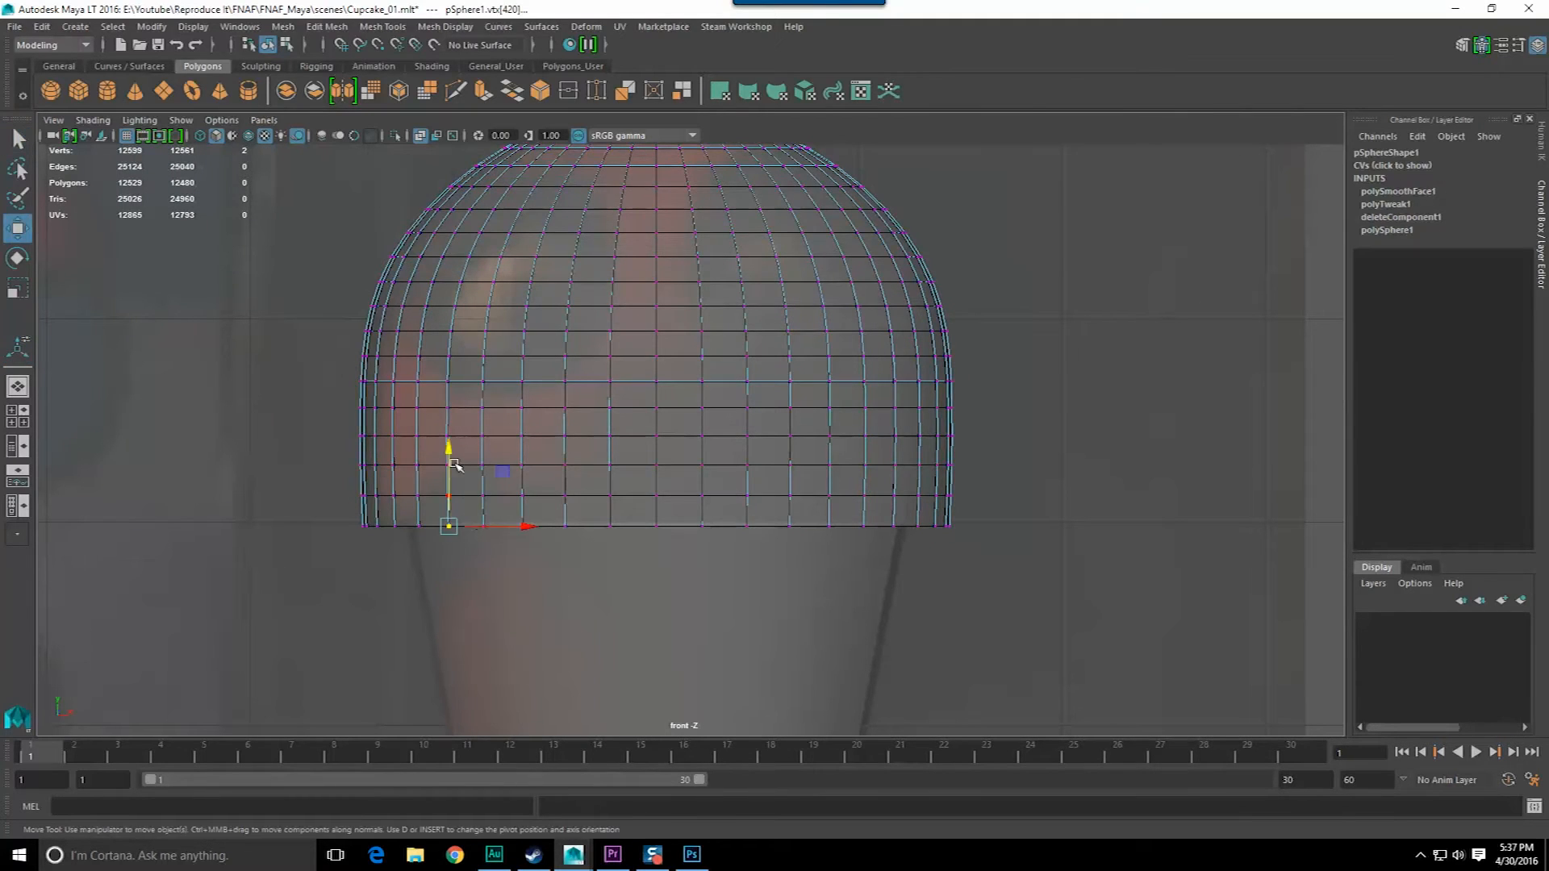
left_click_drag(453, 460, 525, 472)
left_click(523, 526)
left_click(610, 526)
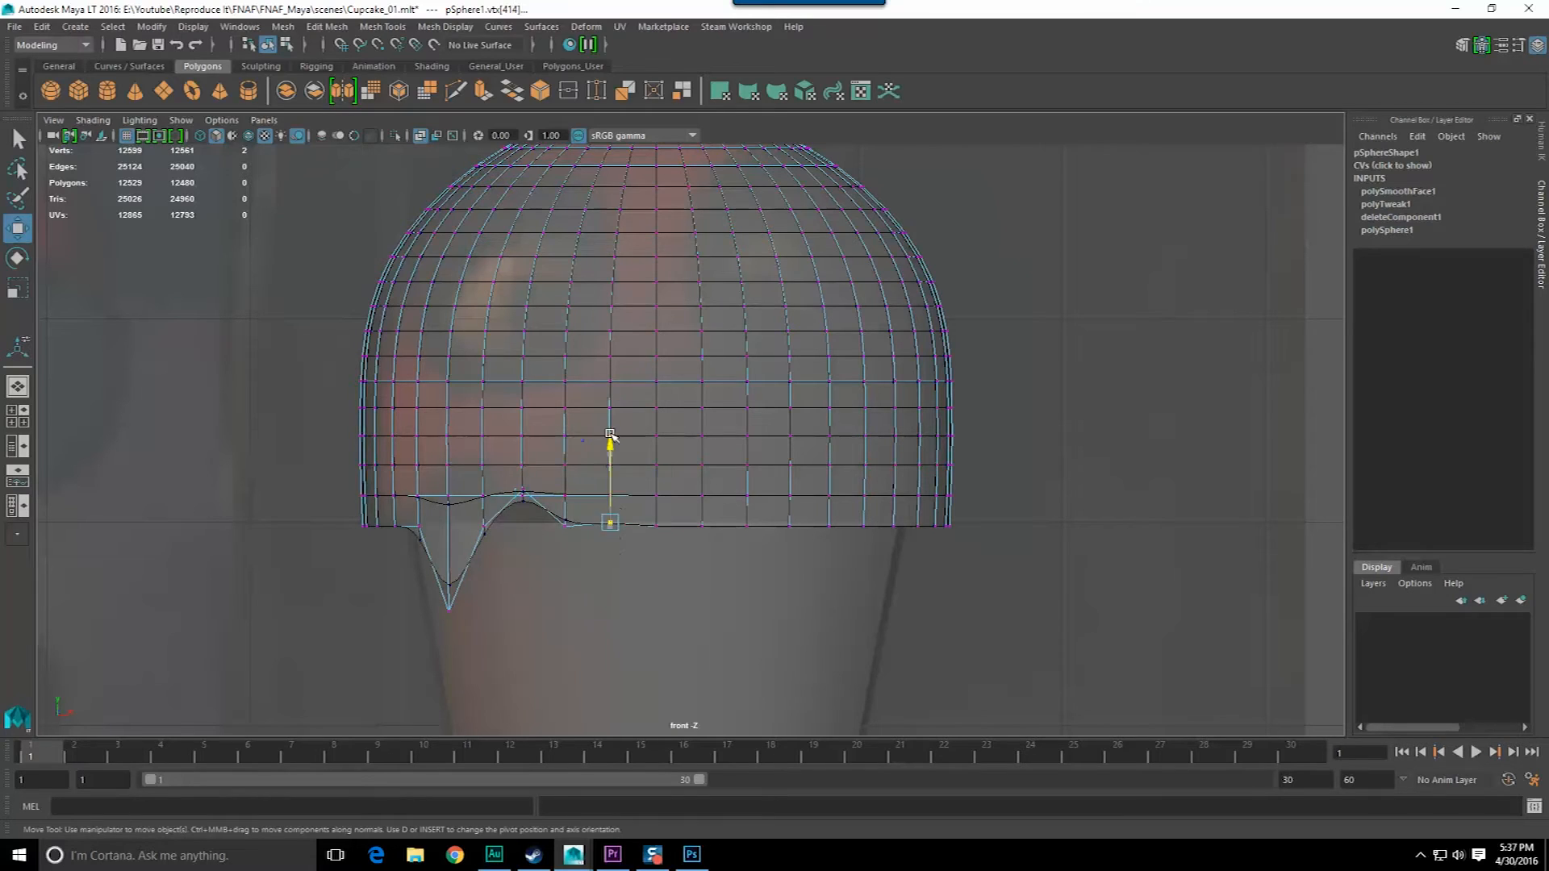
- Continue the frosting edge across the front rim by alternately raising and lowering spaced vertices into notches and drips
left_click_drag(611, 431, 619, 391)
left_click(702, 526)
left_click_drag(701, 446, 702, 499)
left_click(802, 531)
left_click_drag(795, 454, 867, 410)
left_click(863, 526)
left_click(917, 523)
left_click_drag(918, 460, 918, 486)
- In the side view, pull the centre rim vertex down into a drip and shorten the neighbouring drip on the back half
key("space")
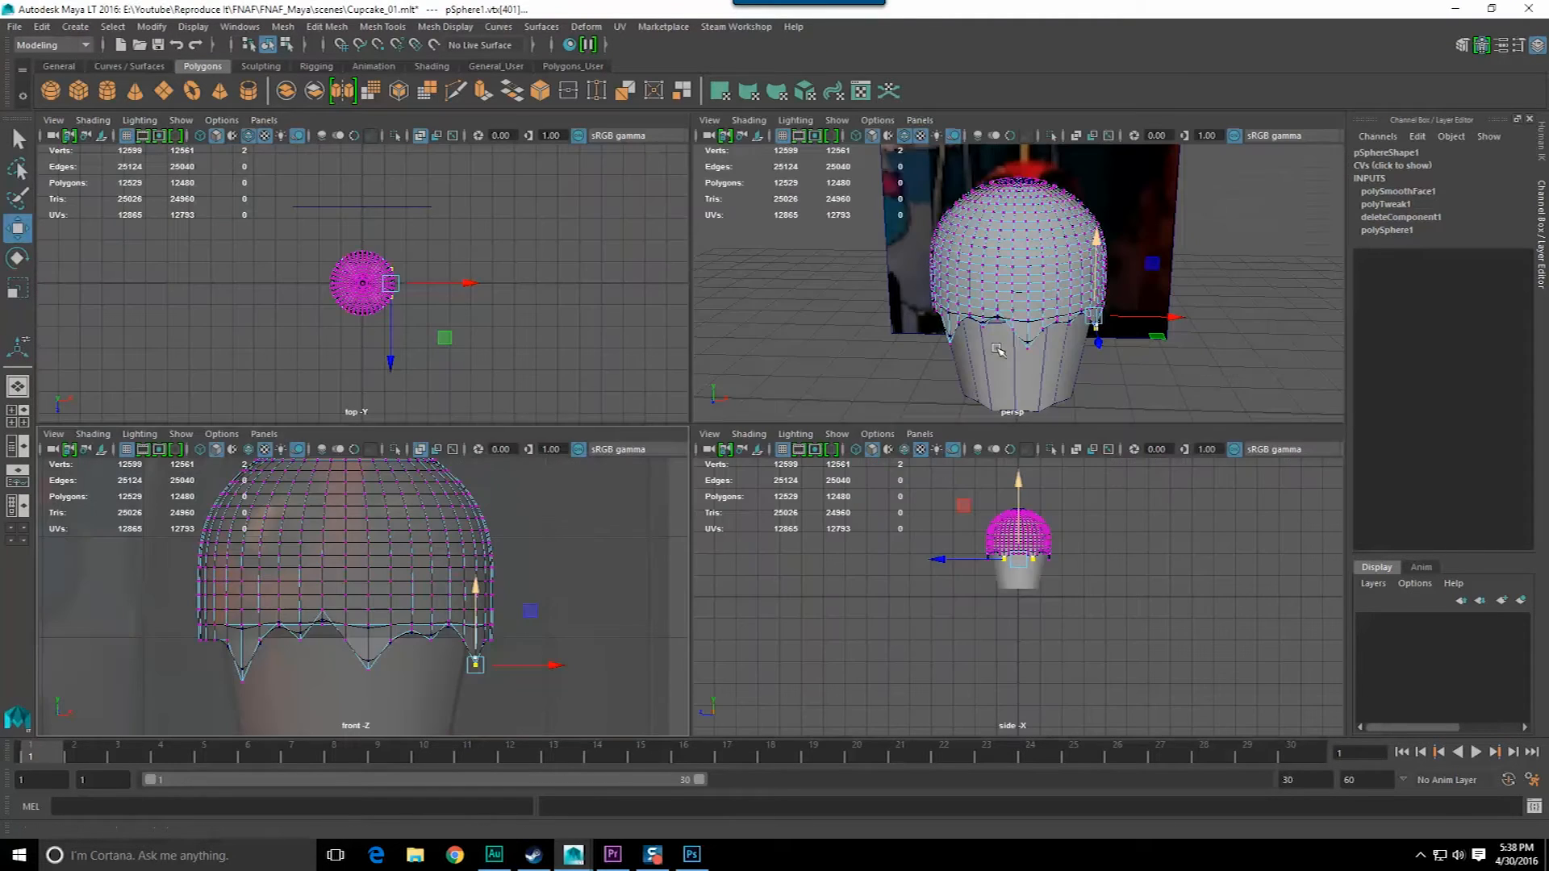
key("space")
scroll(862, 501, "up", 2)
middle_click_drag(694, 258, 678, 433, "alt")
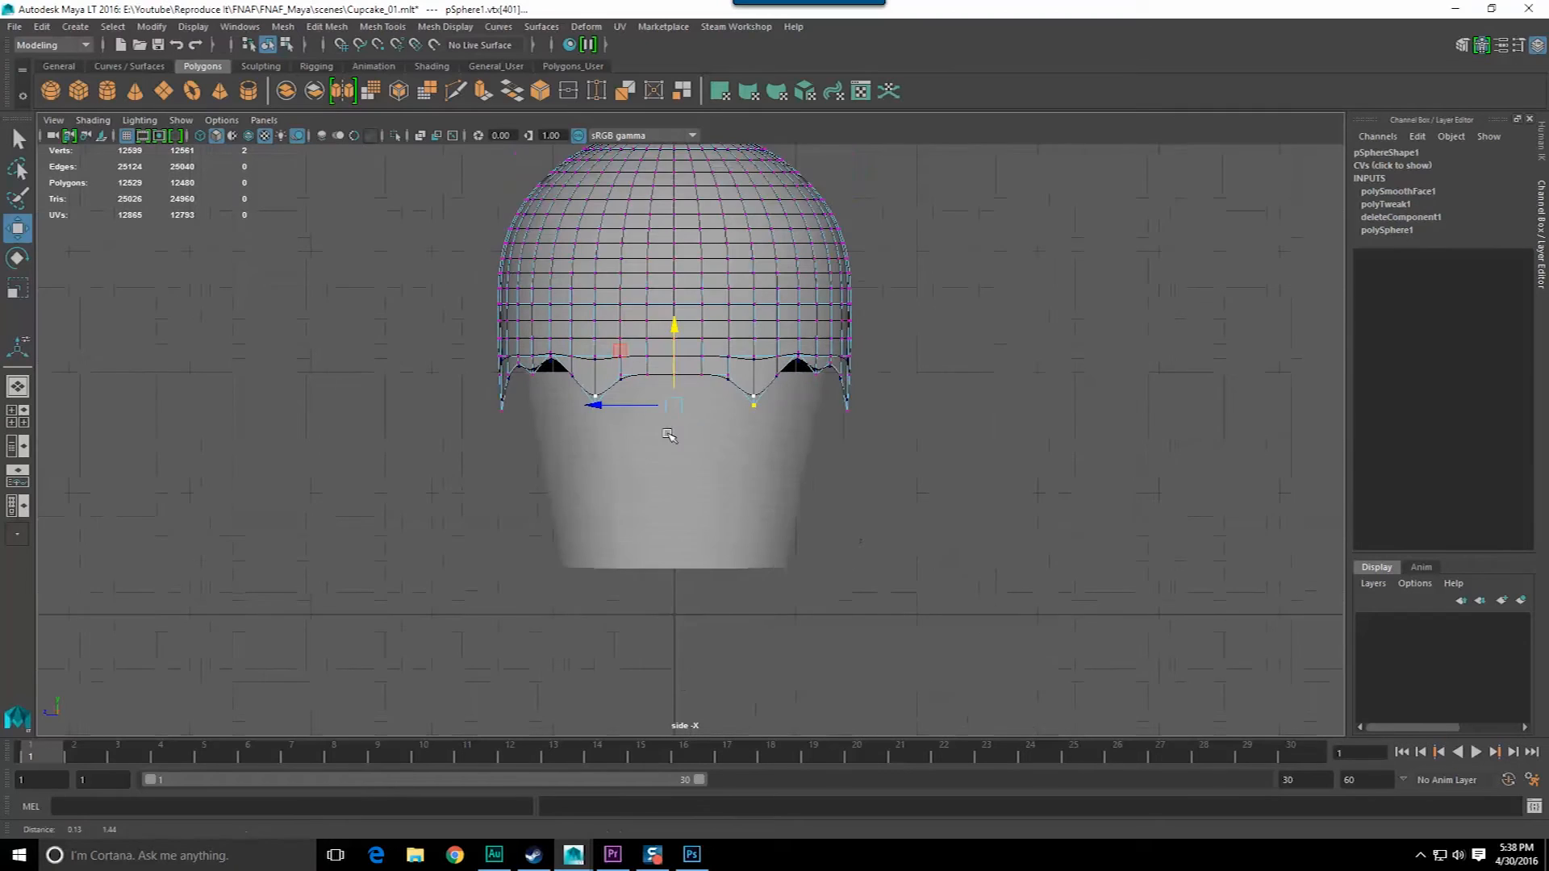
scroll(664, 355, "up", 2)
left_click(670, 359)
left_click_drag(670, 283, 670, 291)
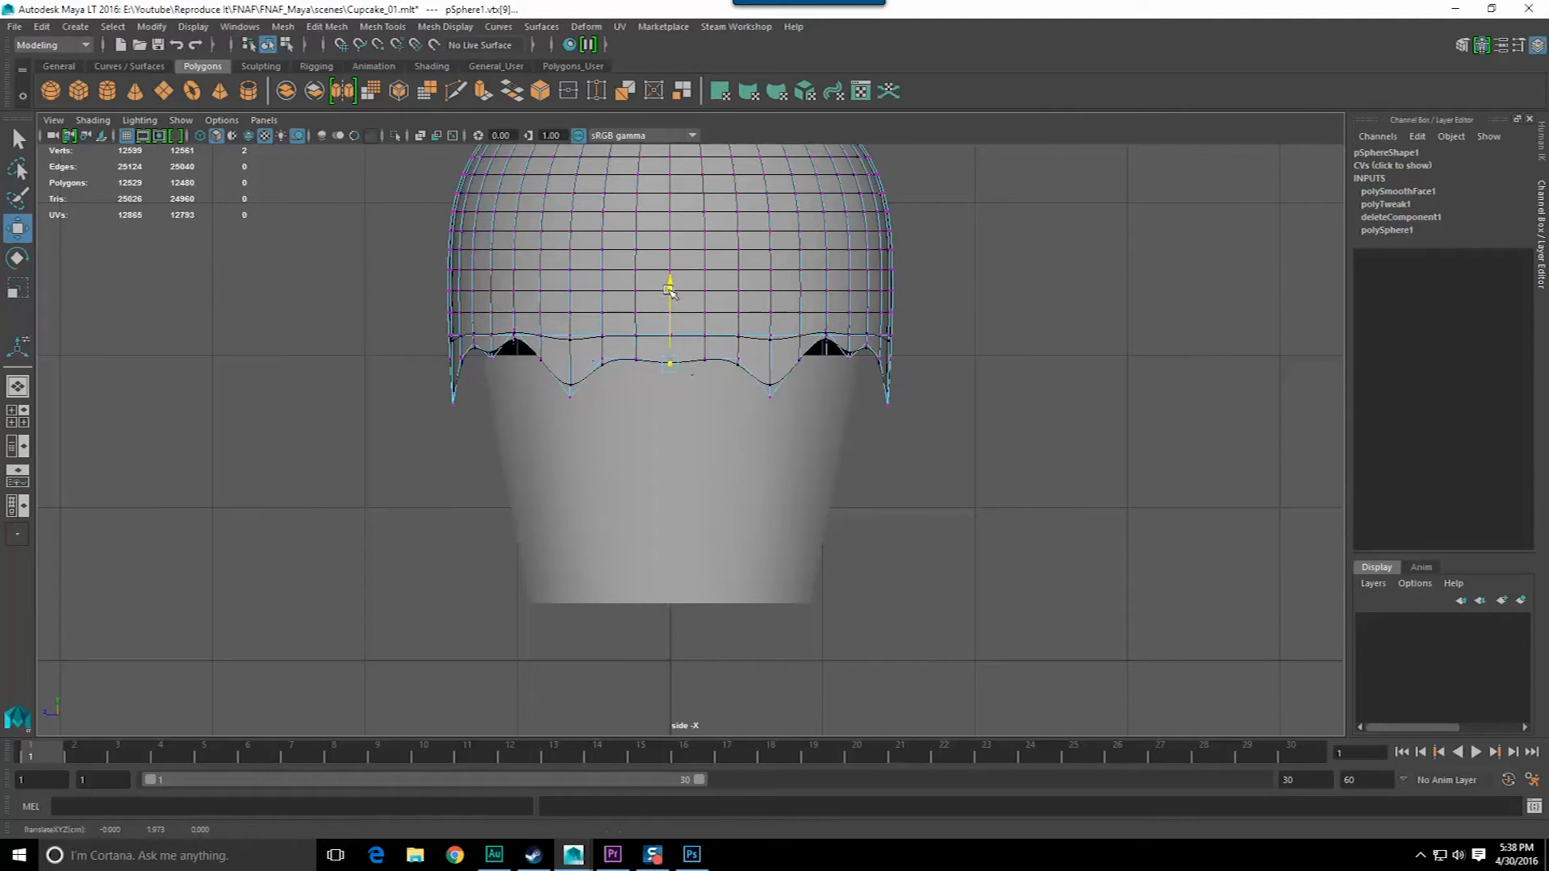
left_click(765, 393)
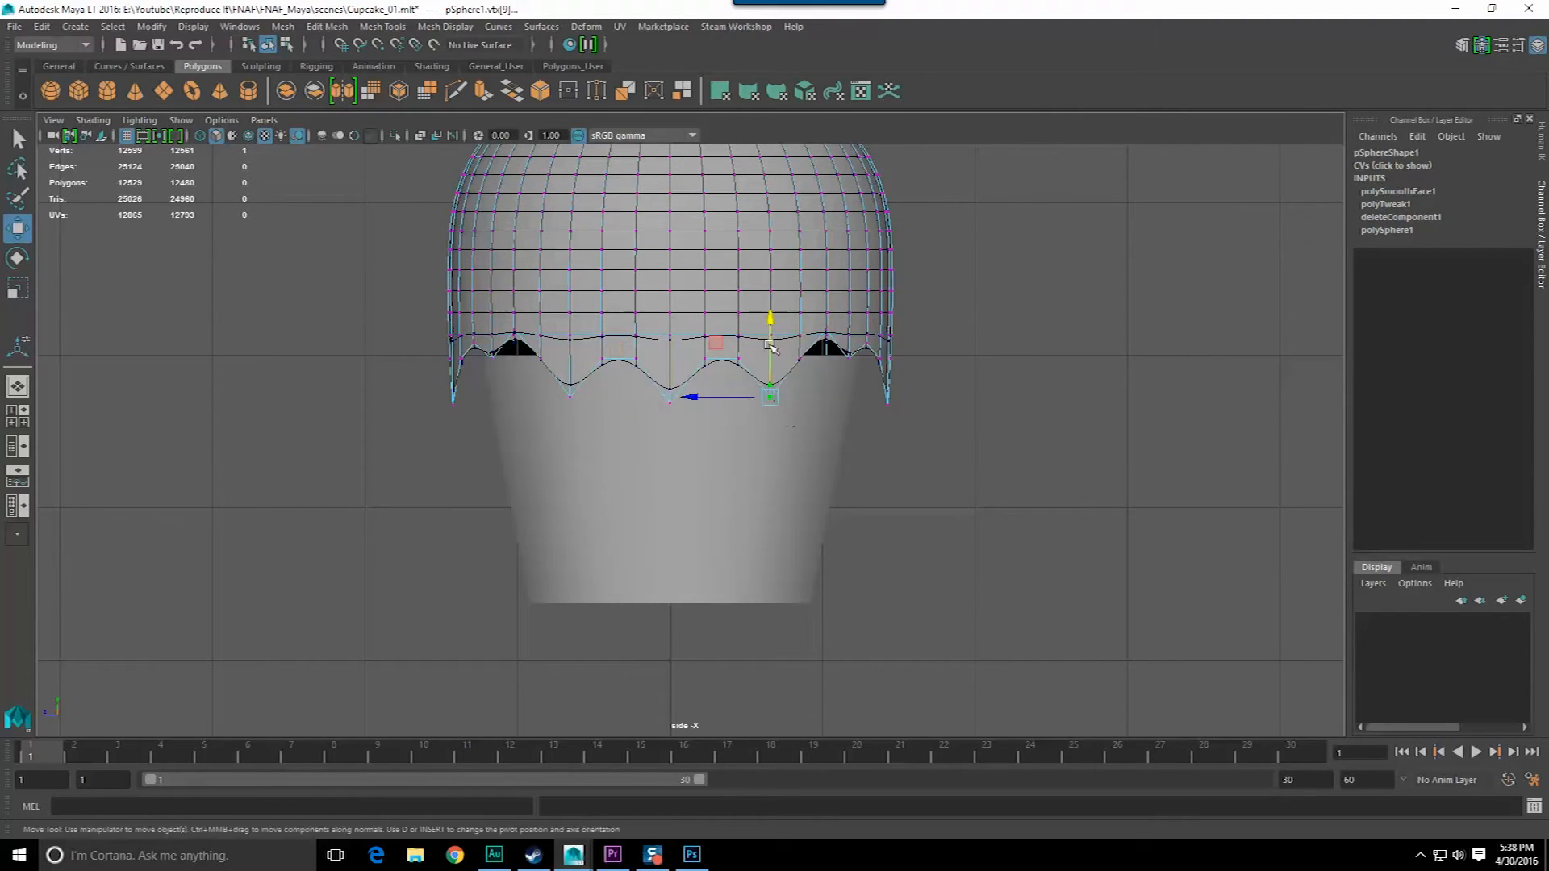
- Try to lower the high rim vertex at the gap in the back half of the side view
left_click(847, 358)
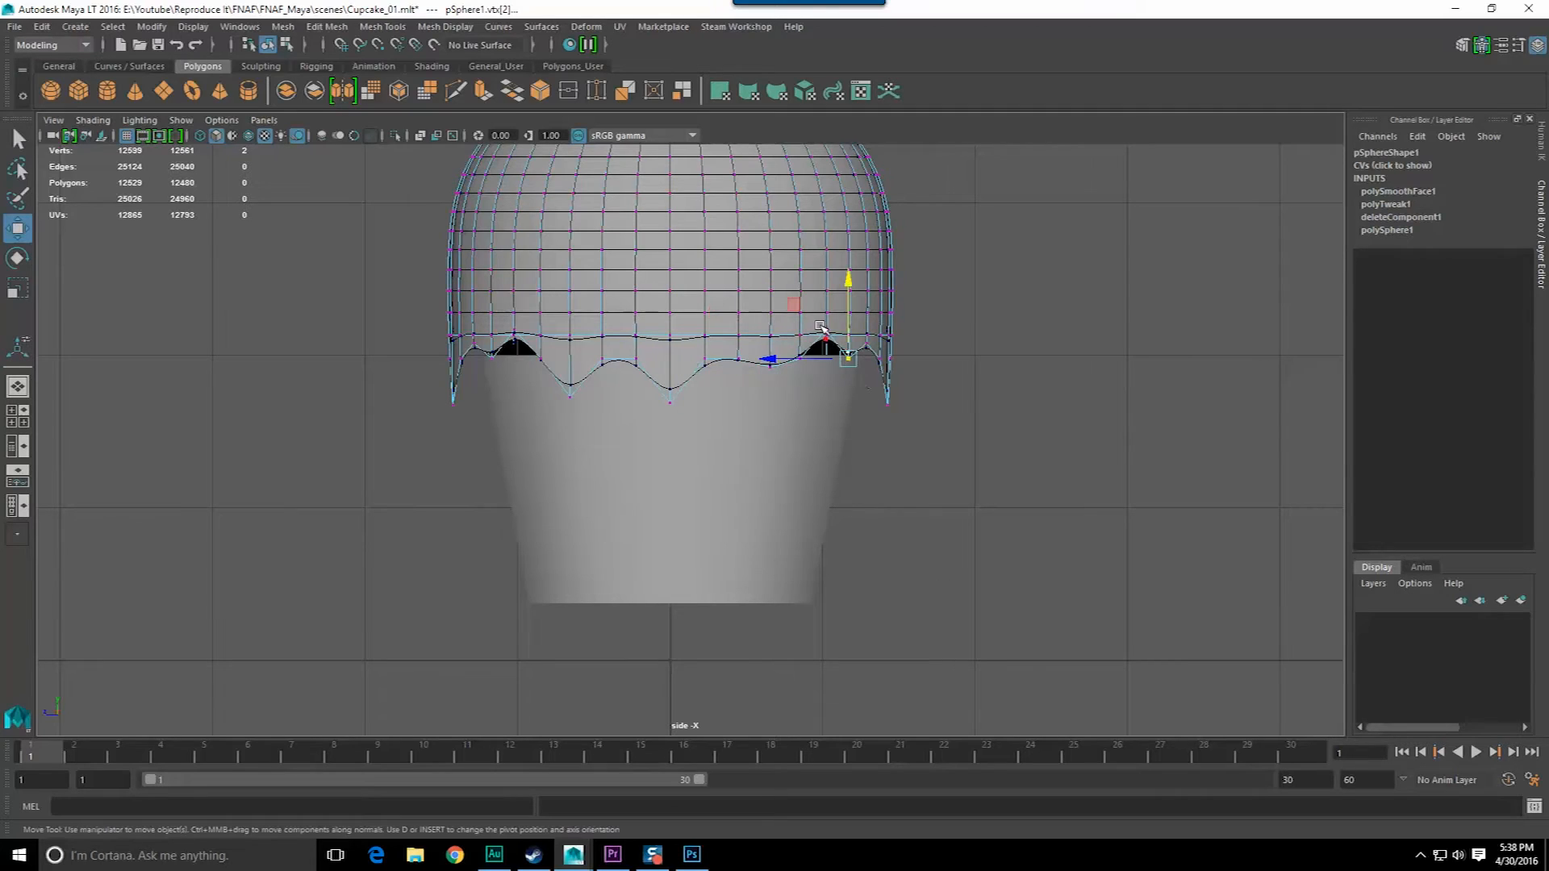
left_click(826, 345)
left_click_drag(824, 260, 823, 277)
key("ctrl+z")
- Select the highest rim vertices at both gaps in the side view and lower them together toward the cup's edge
left_click(822, 385)
left_click(829, 342)
scroll(839, 290, "up", 2)
right_click_drag(844, 252, 768, 253)
scroll(565, 347, "up", 3)
left_click(445, 371)
middle_click_drag(955, 360, 923, 347, "alt")
left_click(946, 350, "shift")
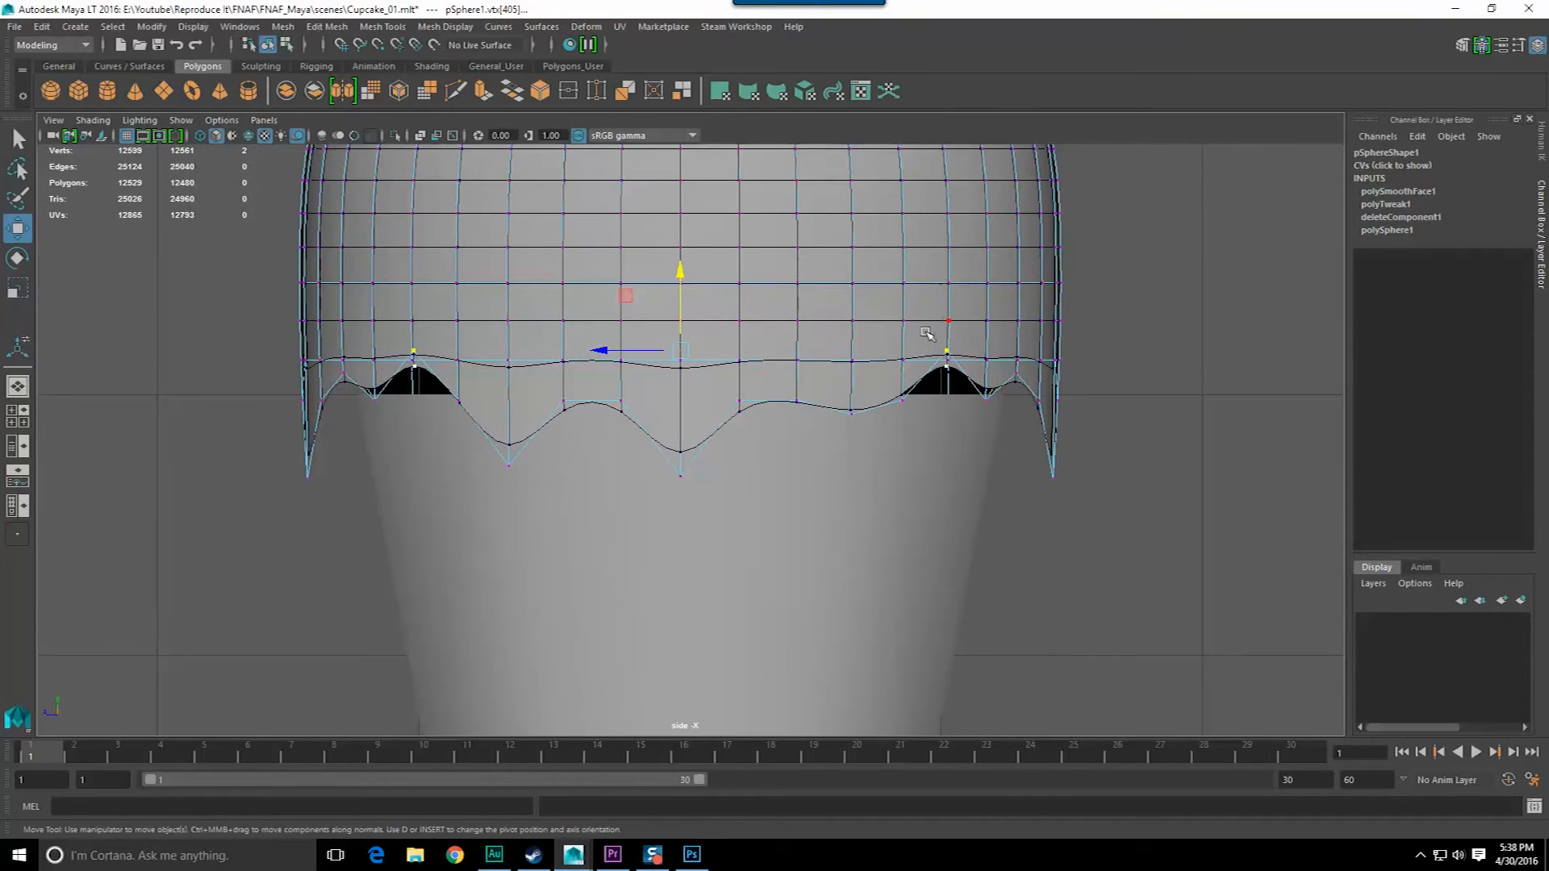
left_click_drag(962, 352, 962, 353)
left_click_drag(423, 353, 423, 354, "shift")
mouse_move(682, 271)
left_mouse_down()
mouse_move(684, 315)
mouse_move(685, 298)
left_mouse_up()
- Adjust the rim vertices near the dome's back edge and raise the outermost ones to shorten that drip
middle_click_drag(966, 385, 936, 386, "alt")
left_click_drag(1015, 418, 1015, 419)
left_click_drag(1011, 324, 1012, 310)
left_click_drag(978, 449, 1072, 512)
left_click_drag(1021, 399, 1030, 341)
- Raise the centre rim vertices in the side view slightly to shorten the middle drip
scroll(661, 359, "down", 5)
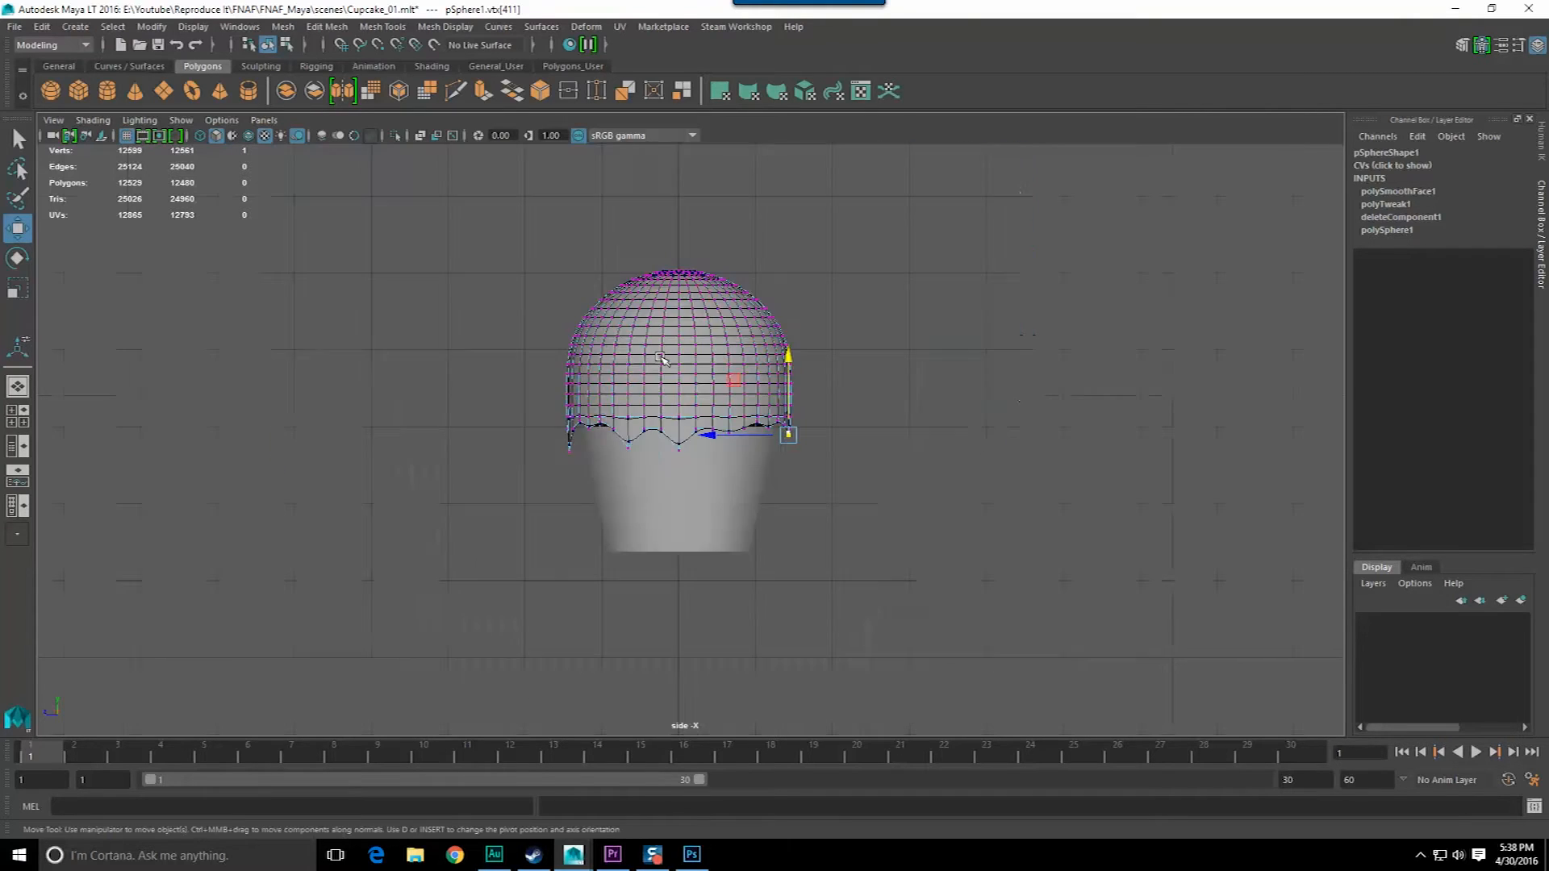
scroll(661, 359, "up", 4)
left_click_drag(643, 458, 682, 490)
left_click_drag(662, 387, 663, 373)
- Review the frosting edge in the perspective view and compare it with the reference footage in Premiere Pro
key("space")
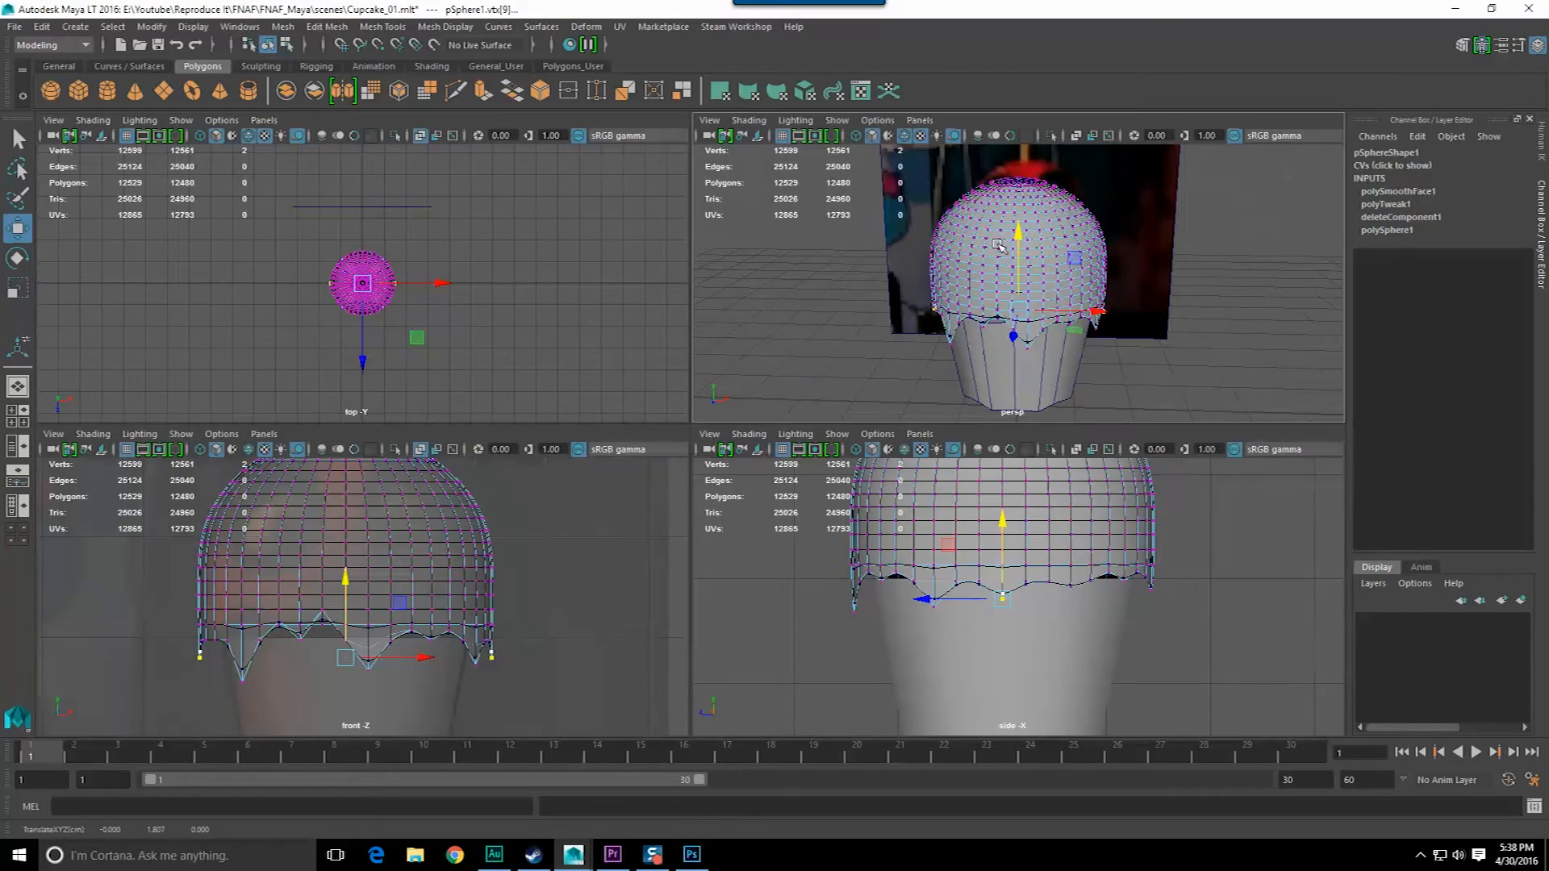
key("space")
left_click(613, 853)
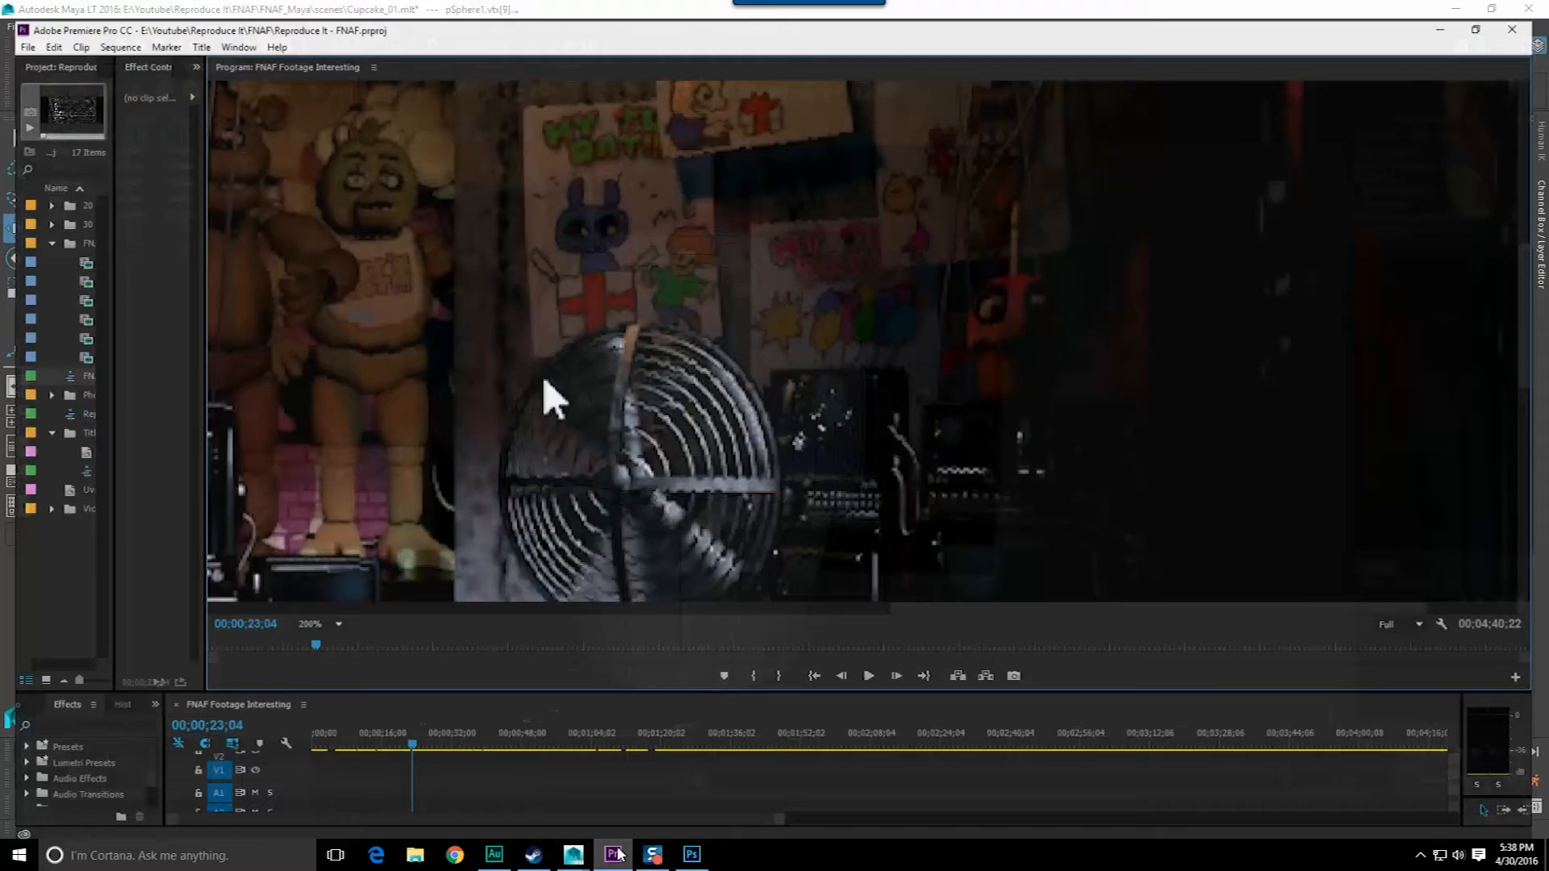
left_click(617, 852)
mouse_move(699, 540)
left_mouse_down("alt")
mouse_move(698, 556)
mouse_move(686, 539)
left_mouse_up("alt")
- In the front view, raise the tips of the long drips and the outer edge vertex to shorten the frosting drips
key("space")
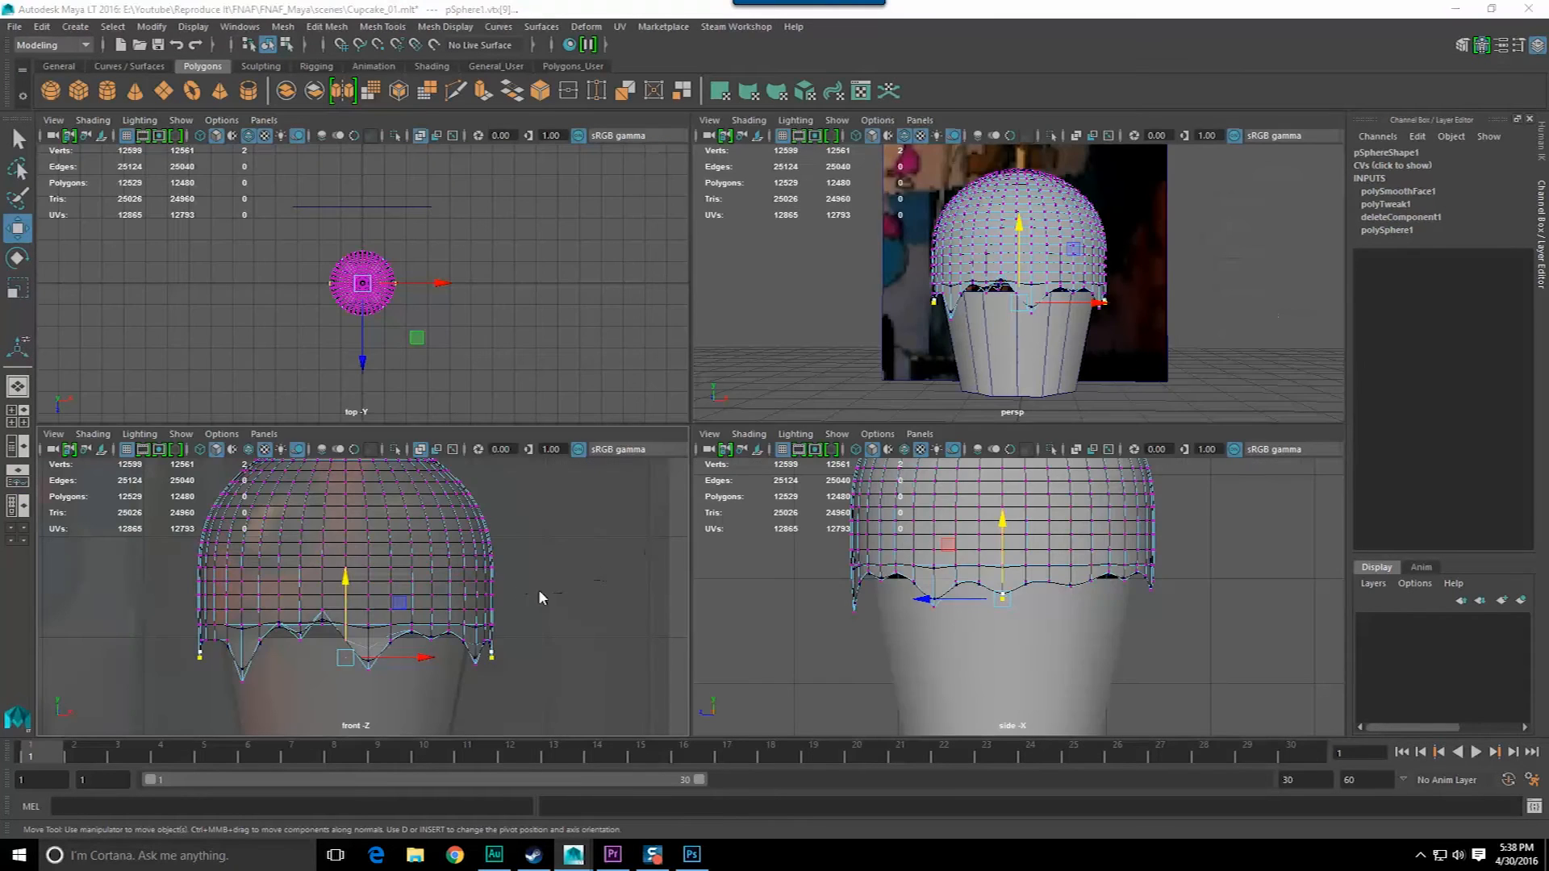
key("space")
left_click_drag(740, 568, 702, 494)
left_click_drag(428, 578, 499, 657)
left_click_drag(449, 536, 407, 543)
left_click_drag(389, 449, 396, 428)
left_click_drag(349, 540, 373, 568)
left_click_drag(361, 483, 364, 469)
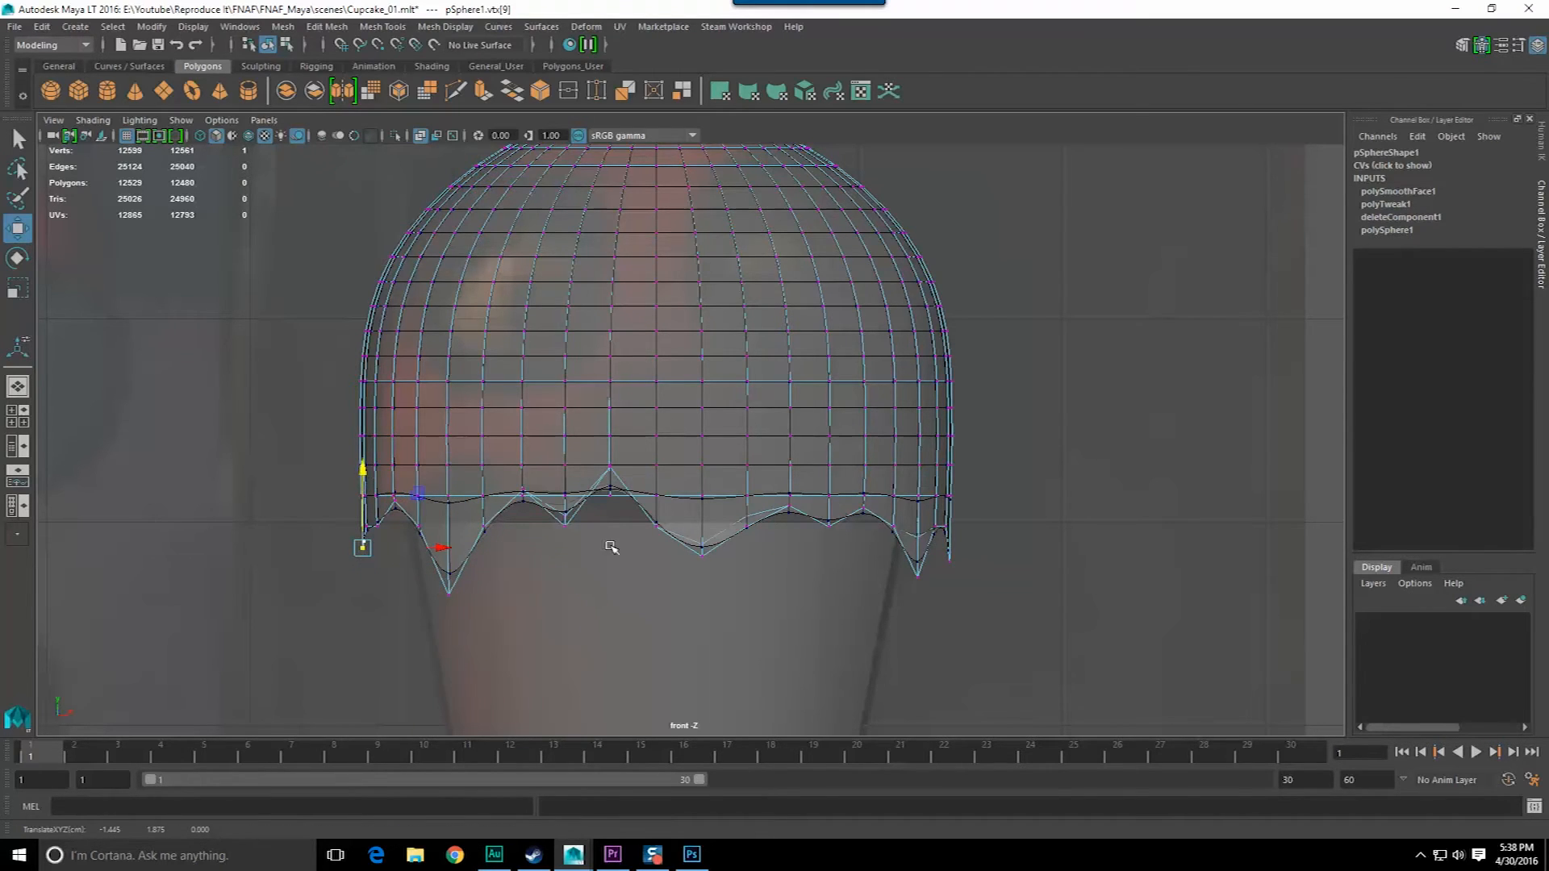
- Return to object selection and lower the whole frosting dome over the cup to a Translate Y of 1.718
key("space")
key("F8")
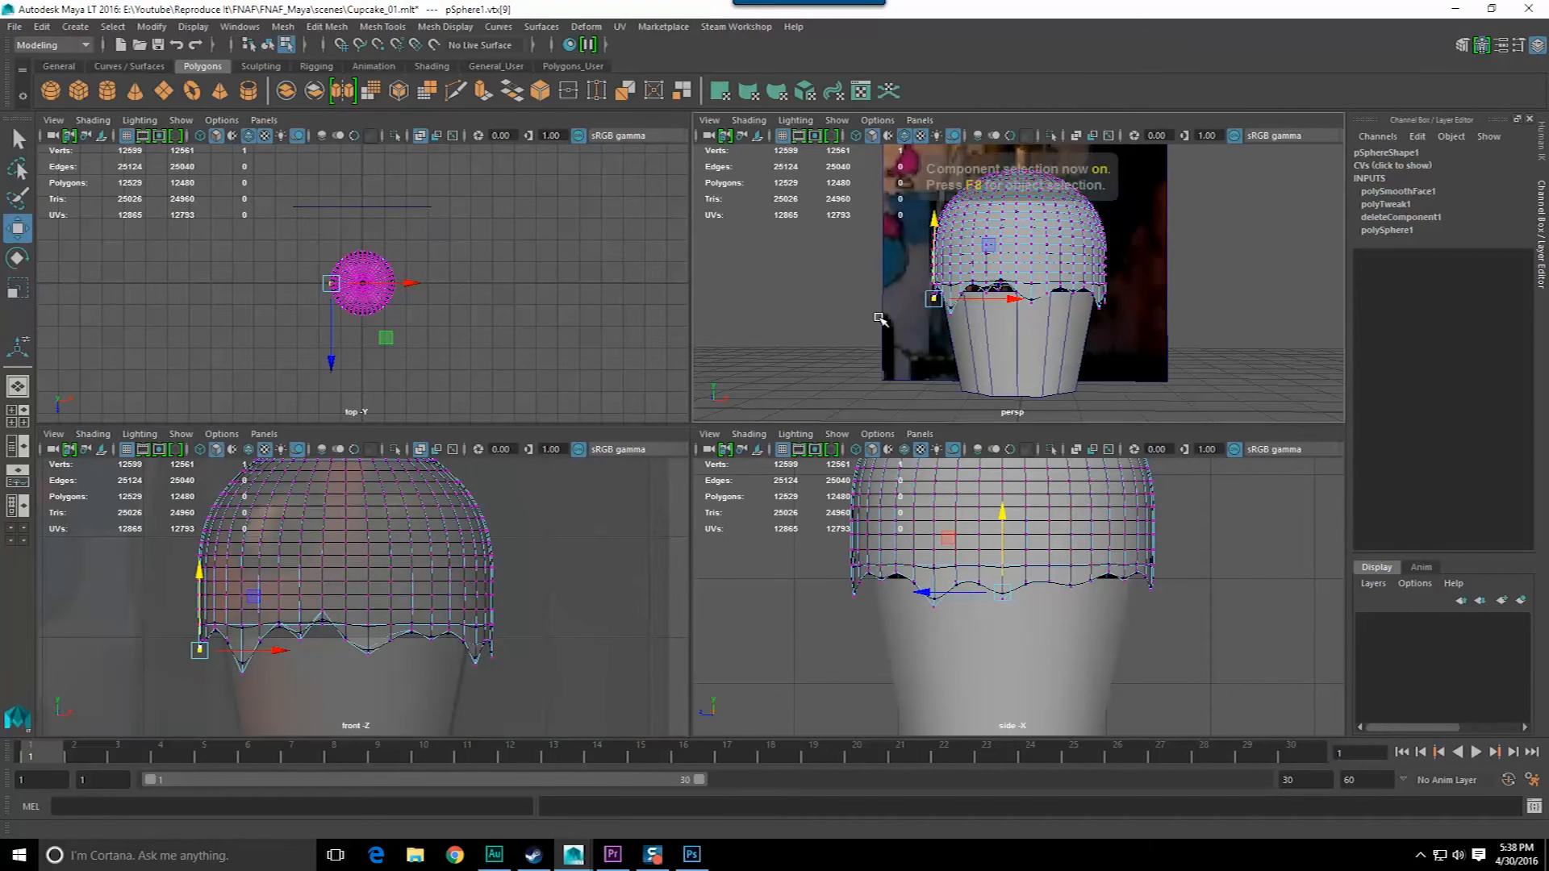
left_click_drag(1022, 218, 1022, 222)
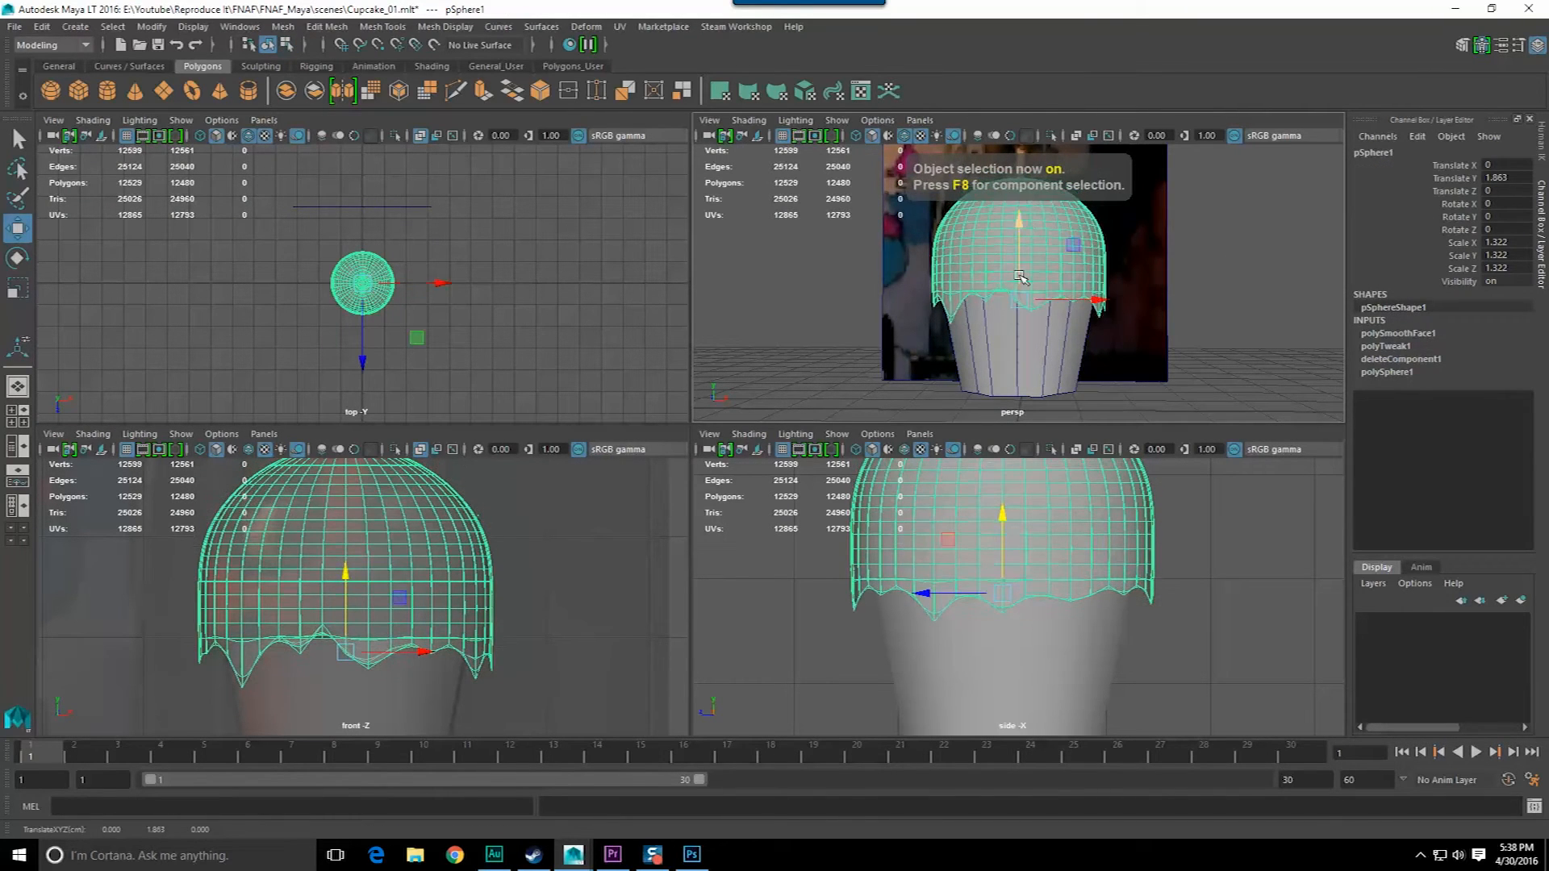
scroll(1022, 242, "up", 7)
middle_click_drag(1020, 268, 1030, 247, "alt")
key("d")
left_click(1030, 247)
key("v")
middle_click(936, 274)
left_click(1028, 187)
key("v")
middle_click(972, 297)
scroll(978, 303, "down", 4)
scroll(980, 304, "down", 4)
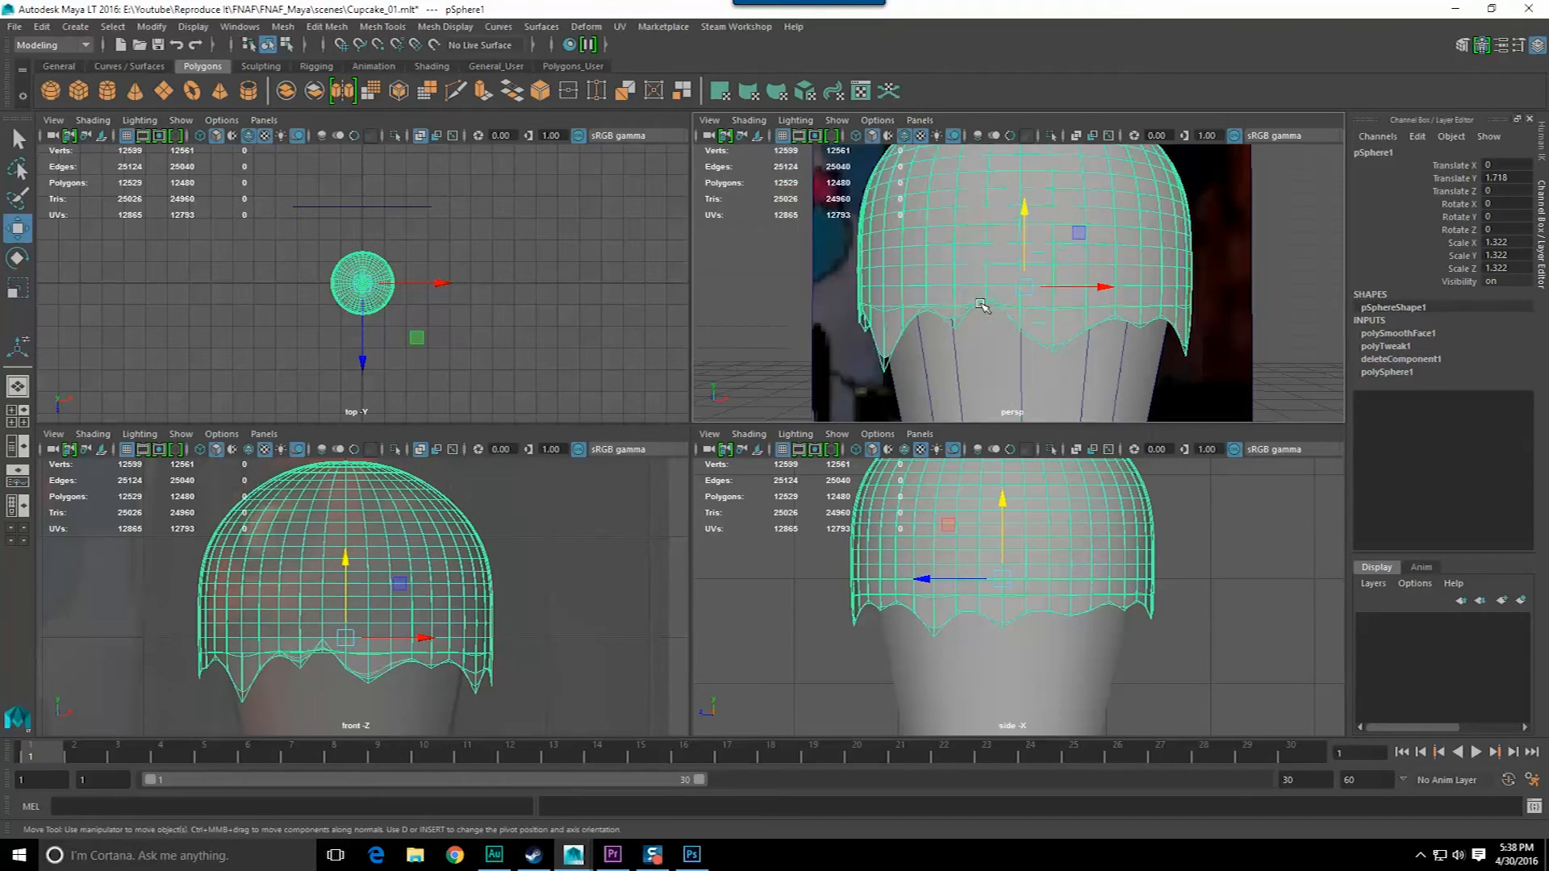
- Inspect the dripping frosting in the front and perspective views and display the dome with smooth preview
key("space")
key("space")
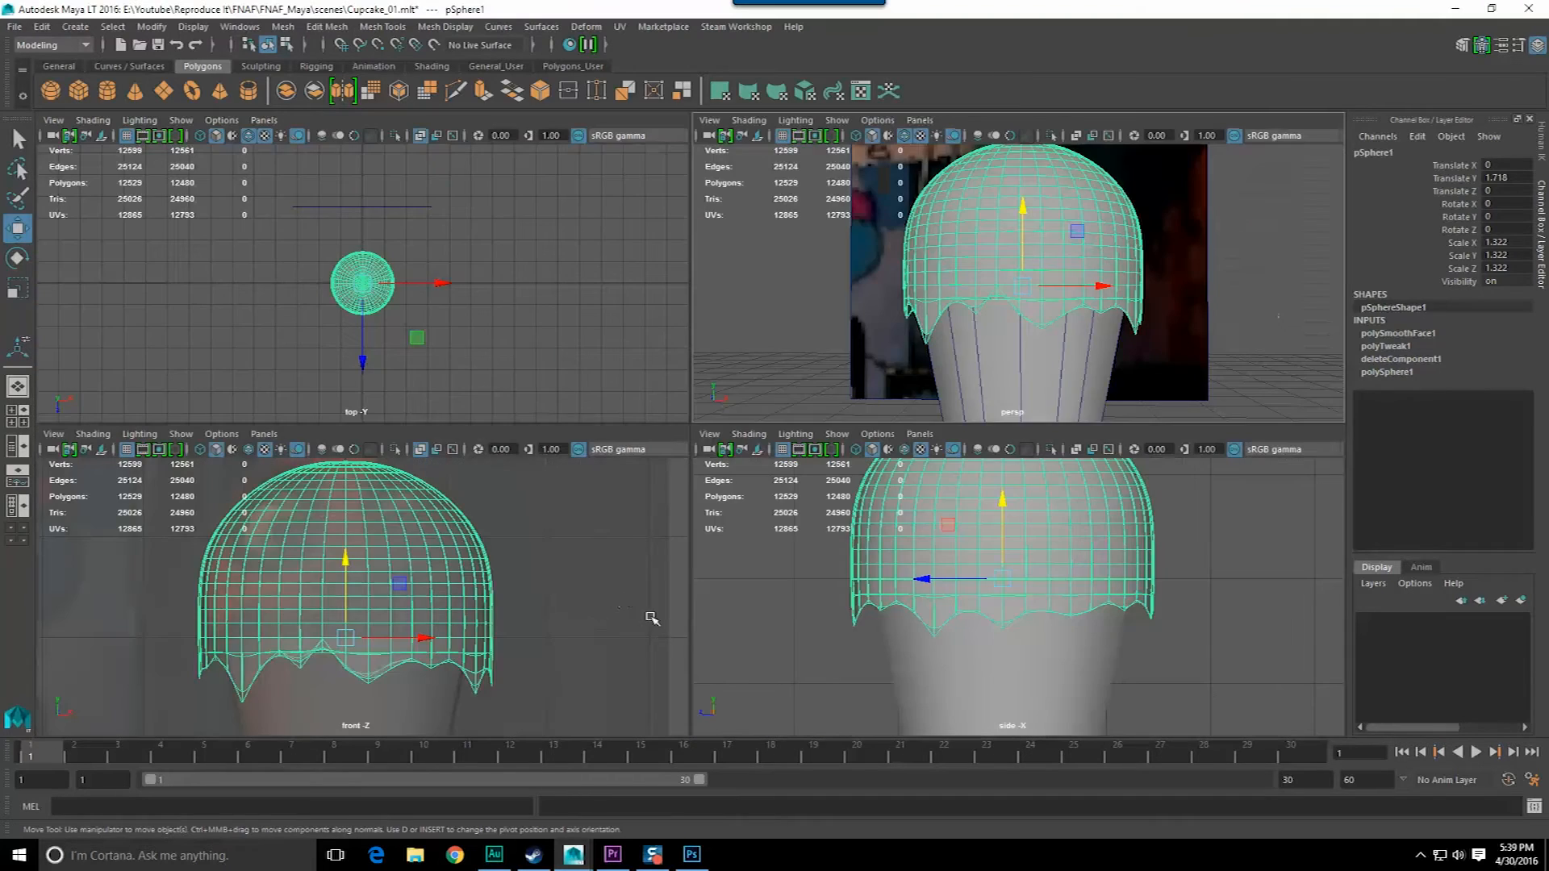
key("space")
left_click(684, 640)
key("q")
key("space")
key("space")
scroll(882, 422, "down", 2)
left_click_drag(882, 422, 740, 422, "alt")
left_click(687, 440)
key("3")
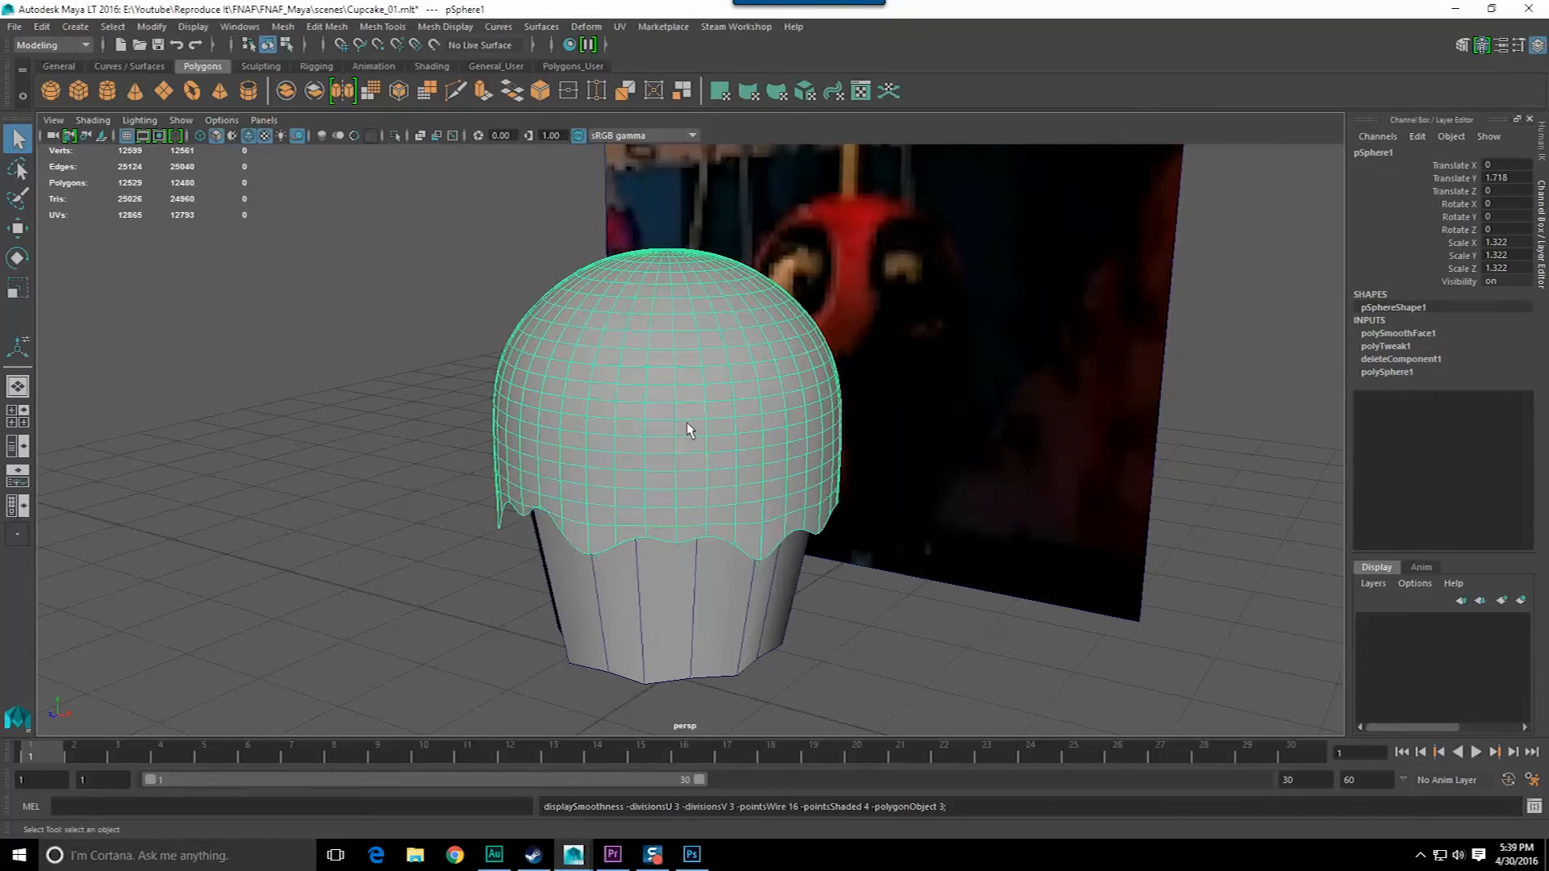
- Examine the frosting dome in the perspective, side and front views and compare its shape with the reference image
left_click(472, 374)
left_click_drag(609, 402, 661, 423, "alt")
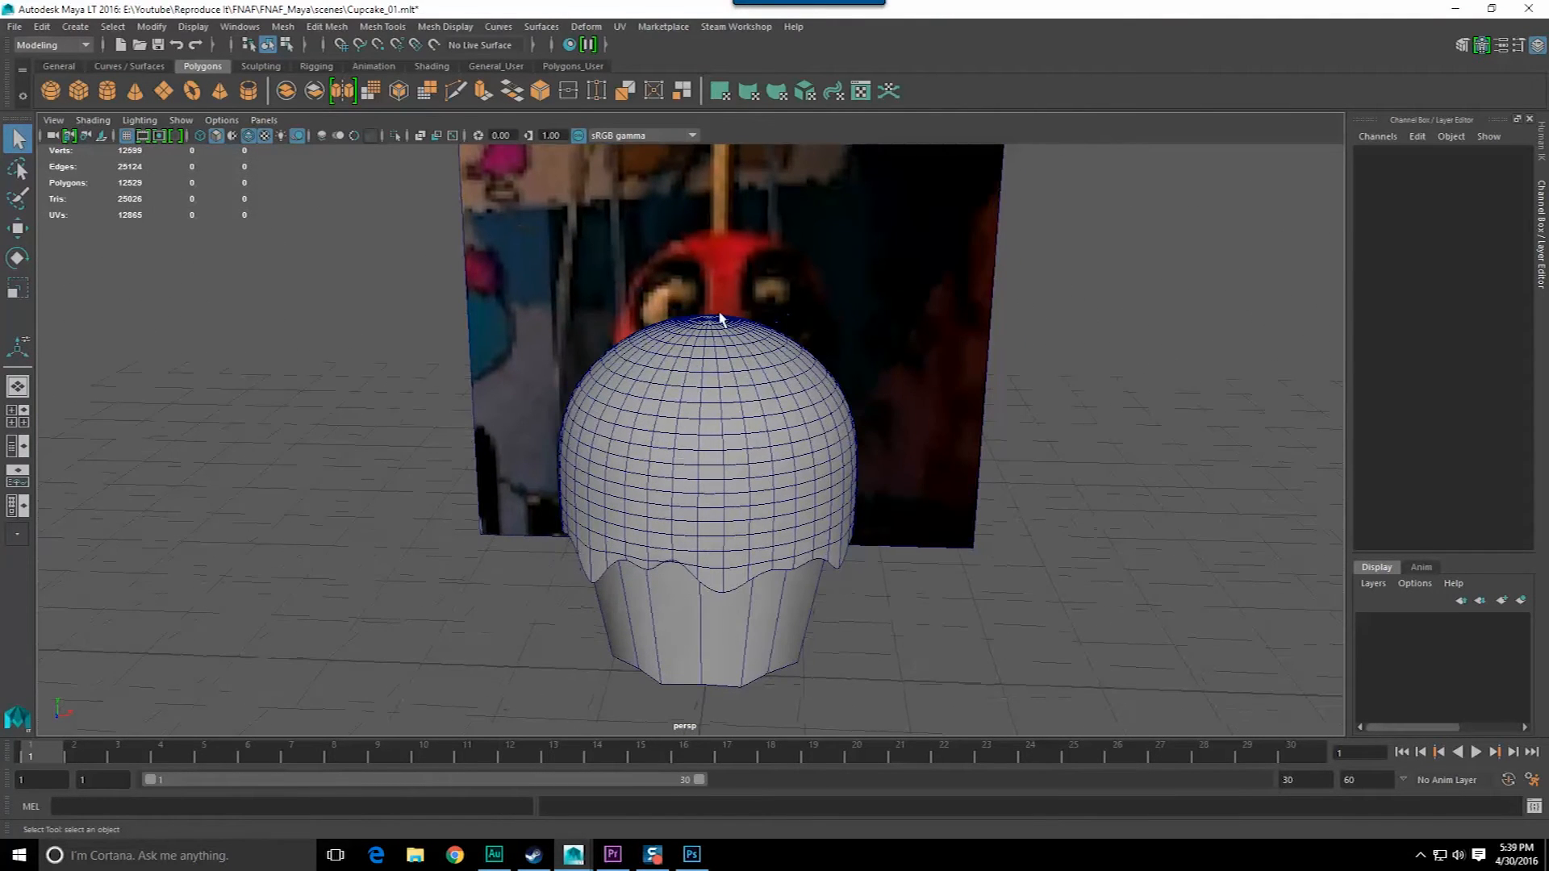
left_click(695, 380)
key("f")
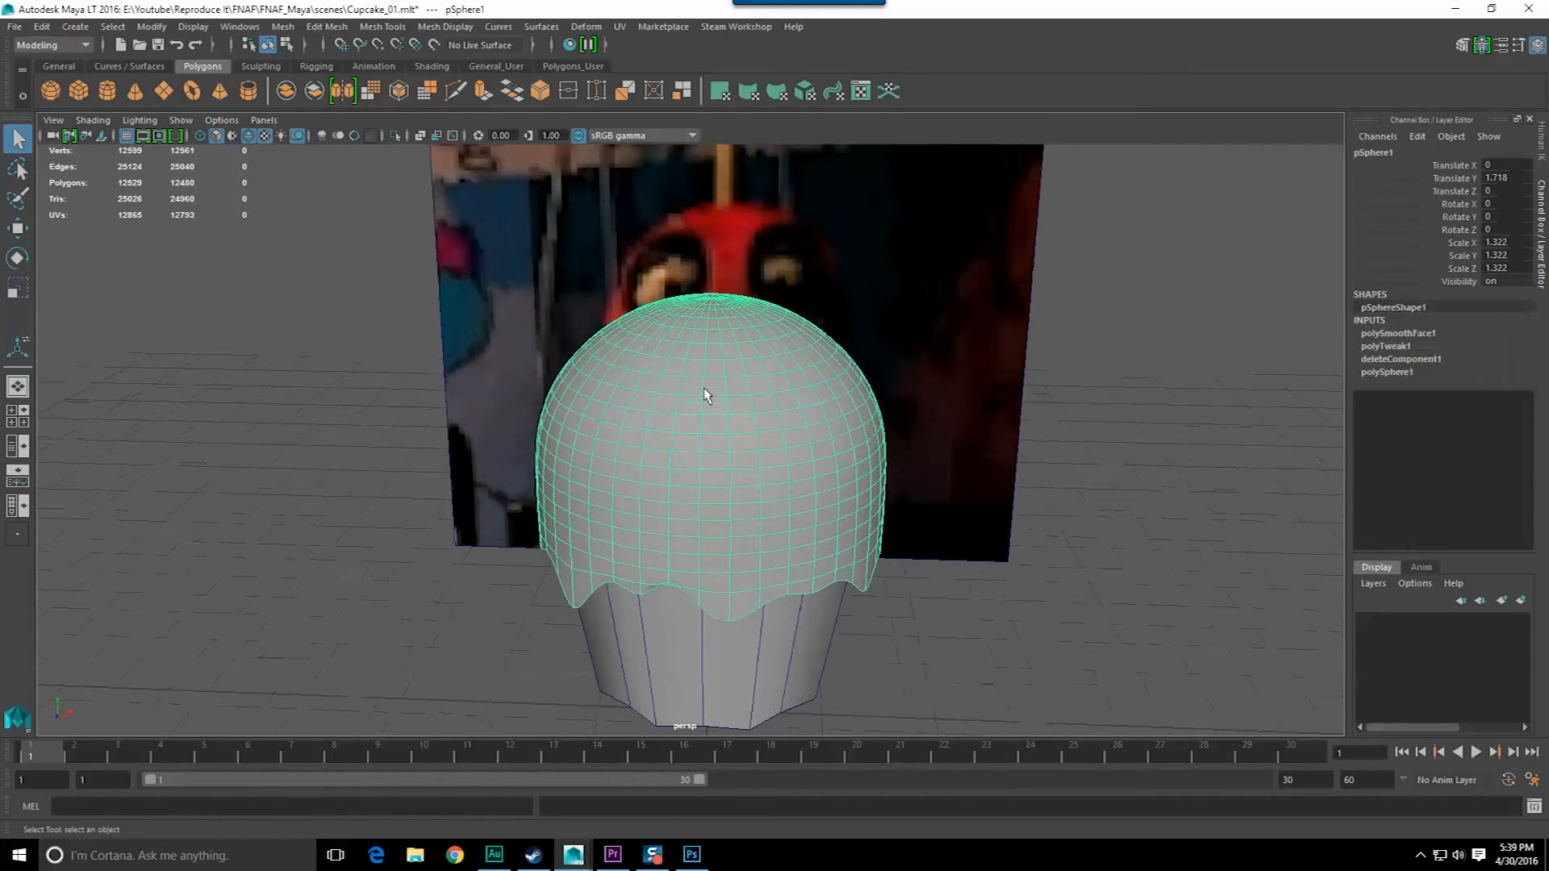
key("space")
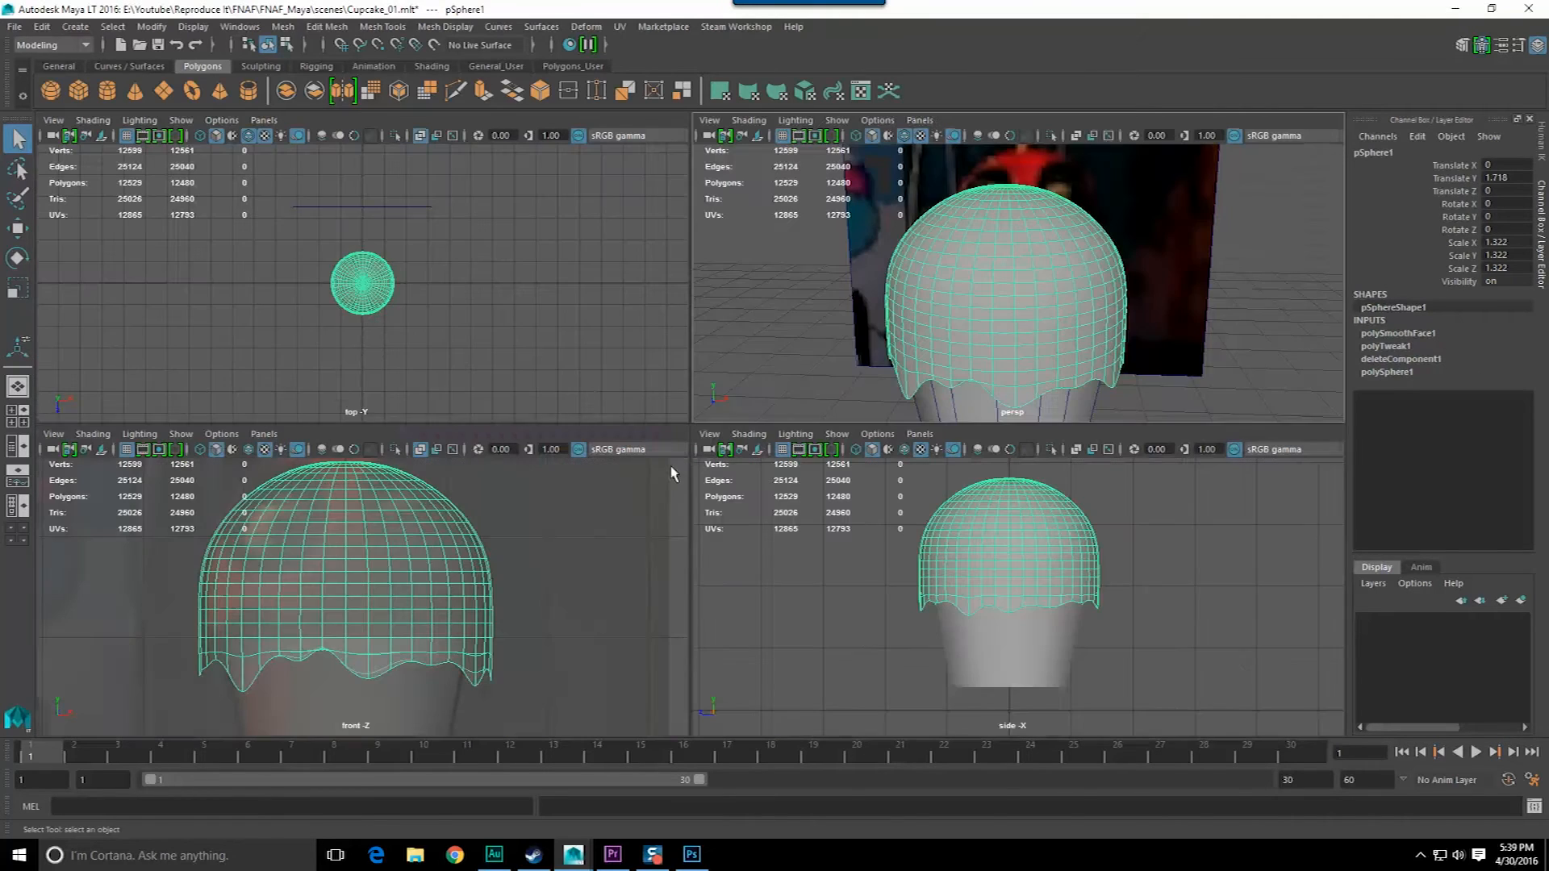
key("space")
middle_click_drag(740, 339, 827, 492, "alt")
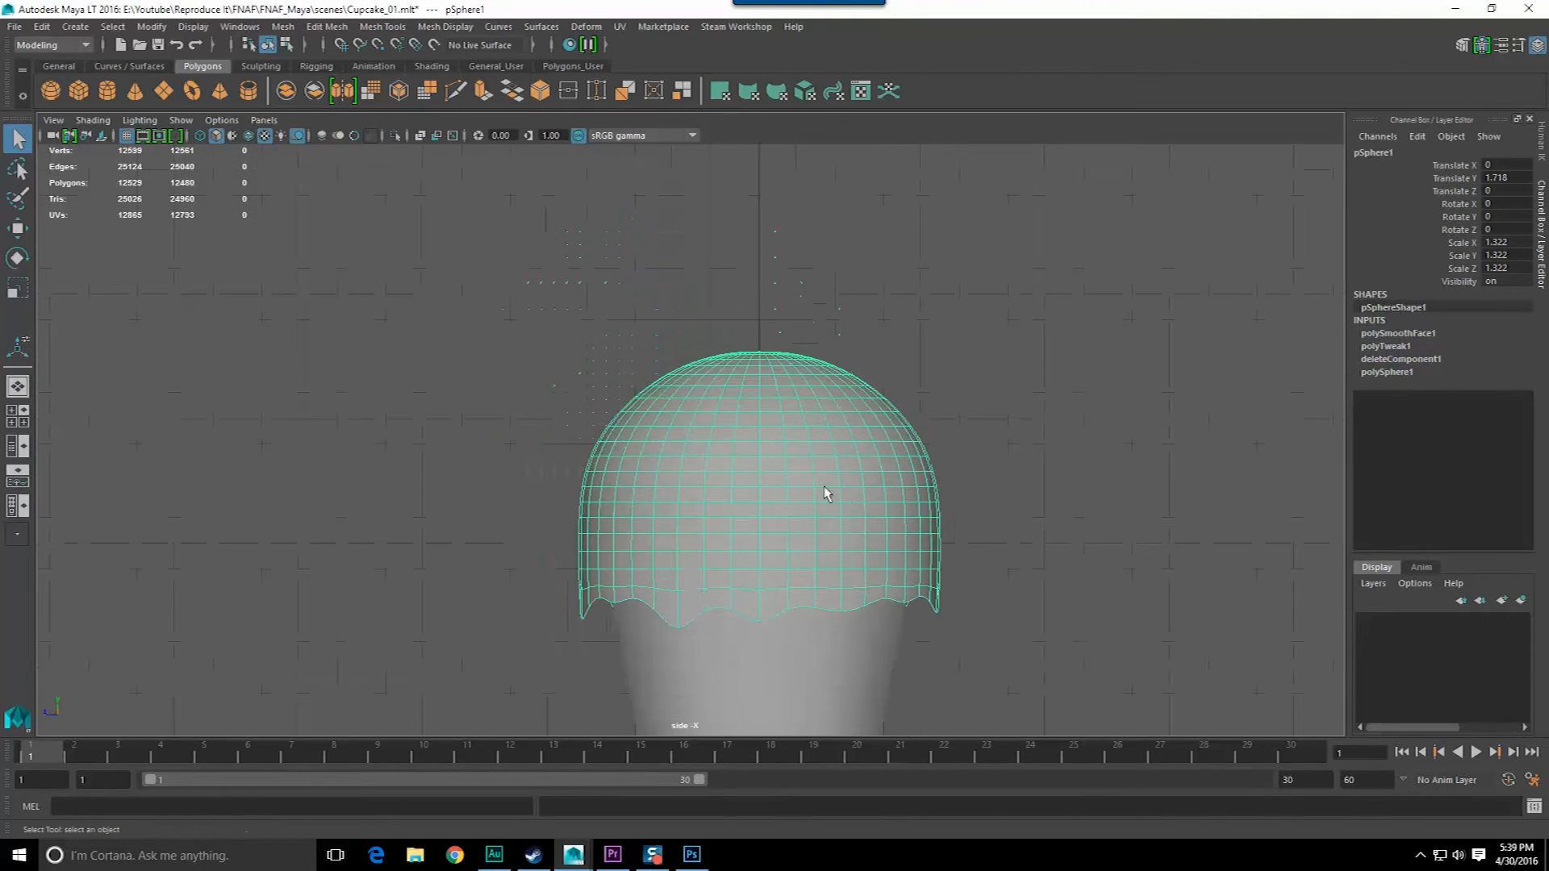
key("space")
key("space")
key("space")
key("f")
- Stretch the frosting dome vertically to a Scale Y of 1.513 and raise it to a Translate Y of 1.749
right_click(606, 384)
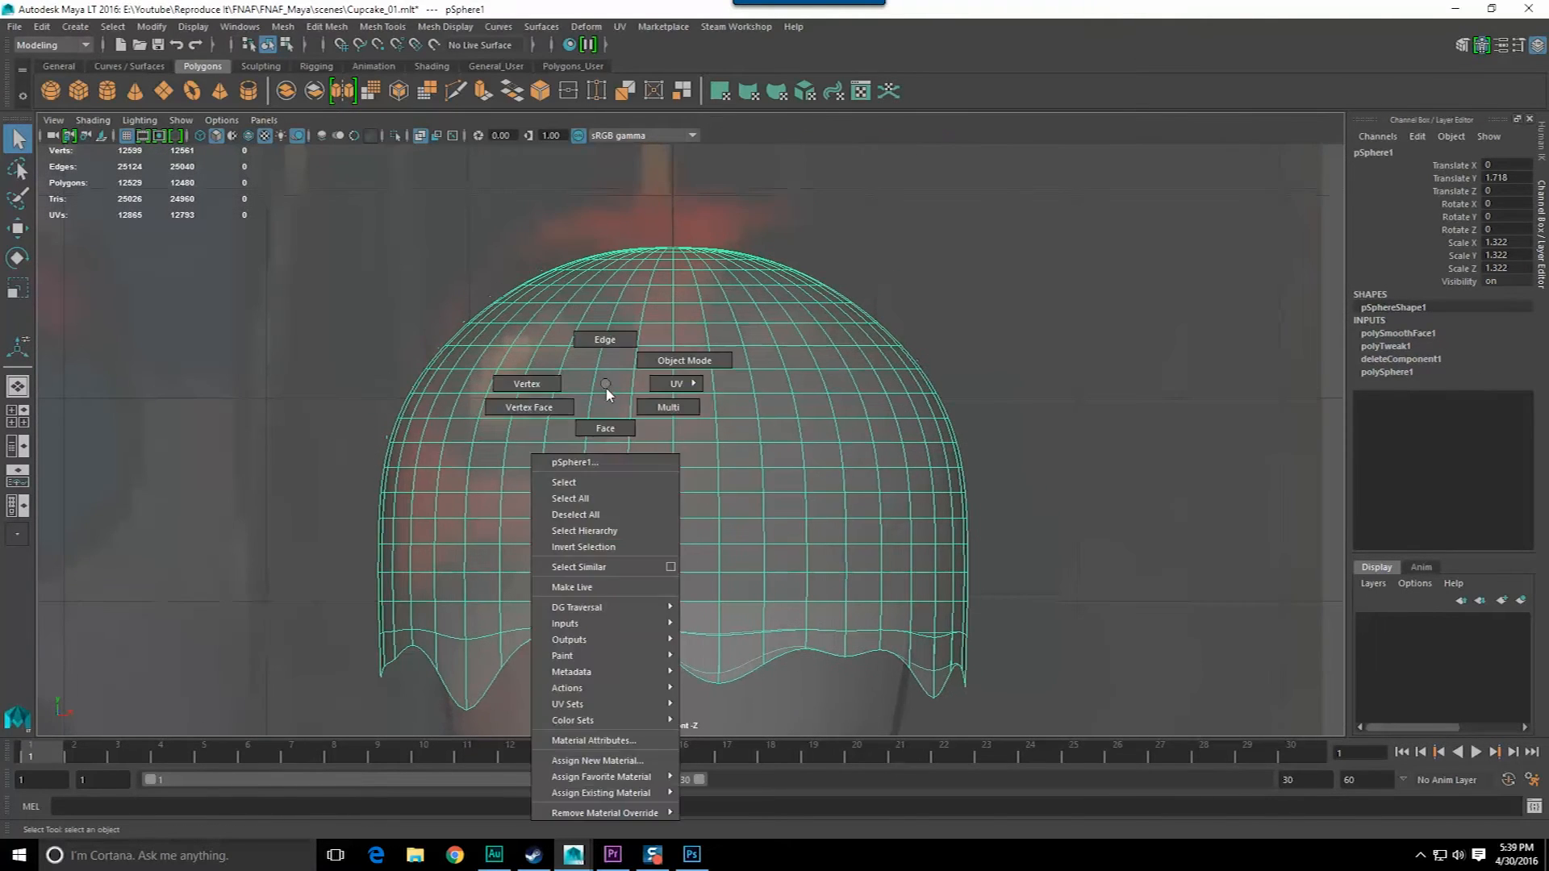
right_click_drag(615, 342, 615, 339)
middle_click_drag(641, 406, 624, 430, "alt")
right_click_drag(690, 316, 615, 277)
left_click(648, 255)
left_click(643, 347)
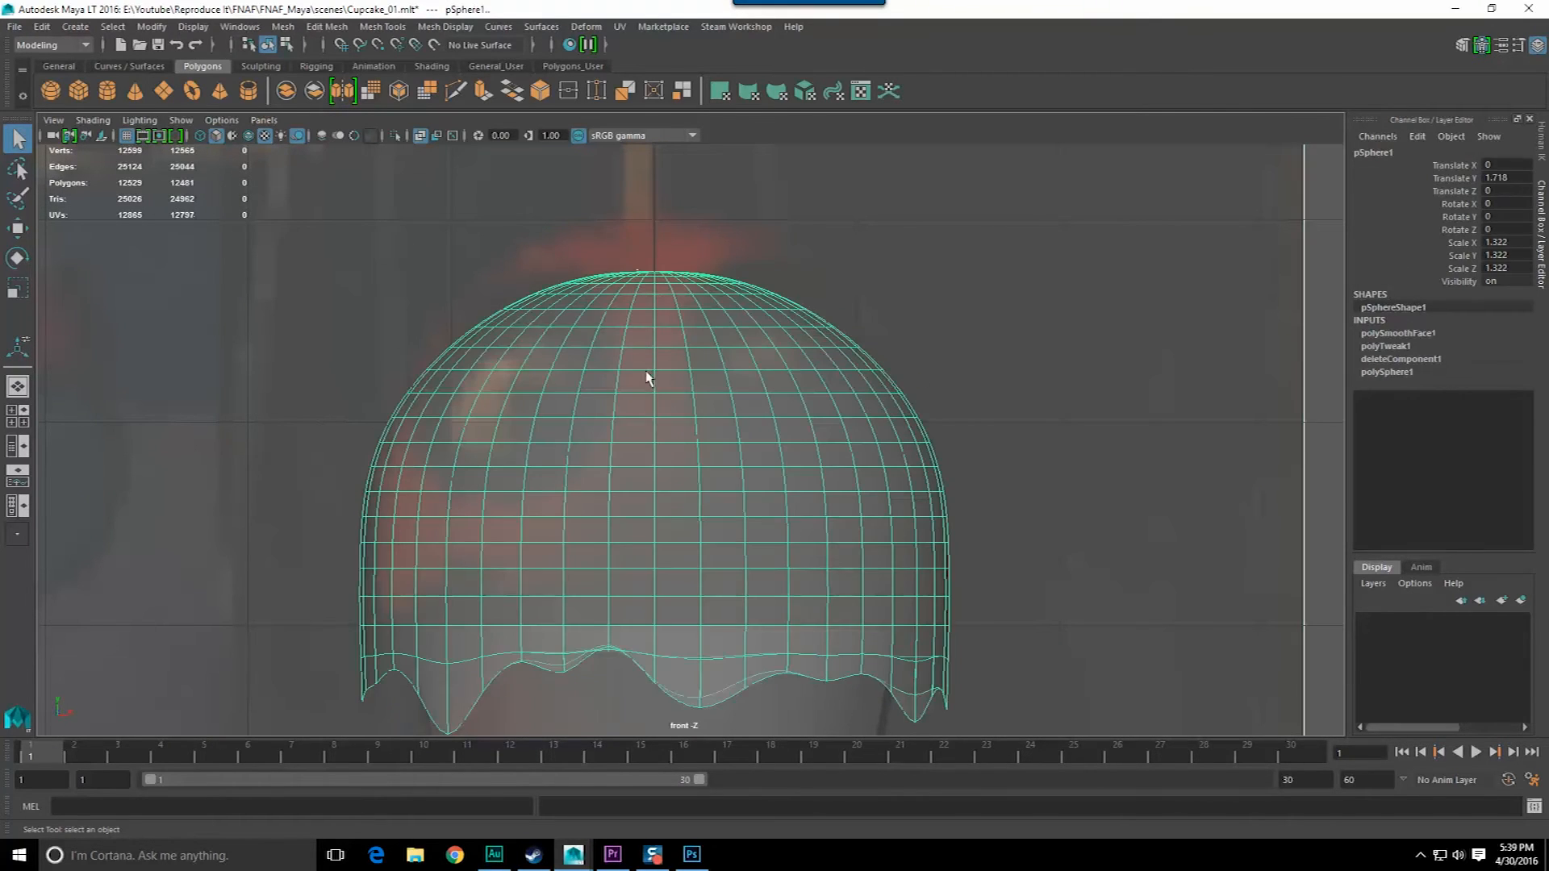
key("f")
key("e")
key("r")
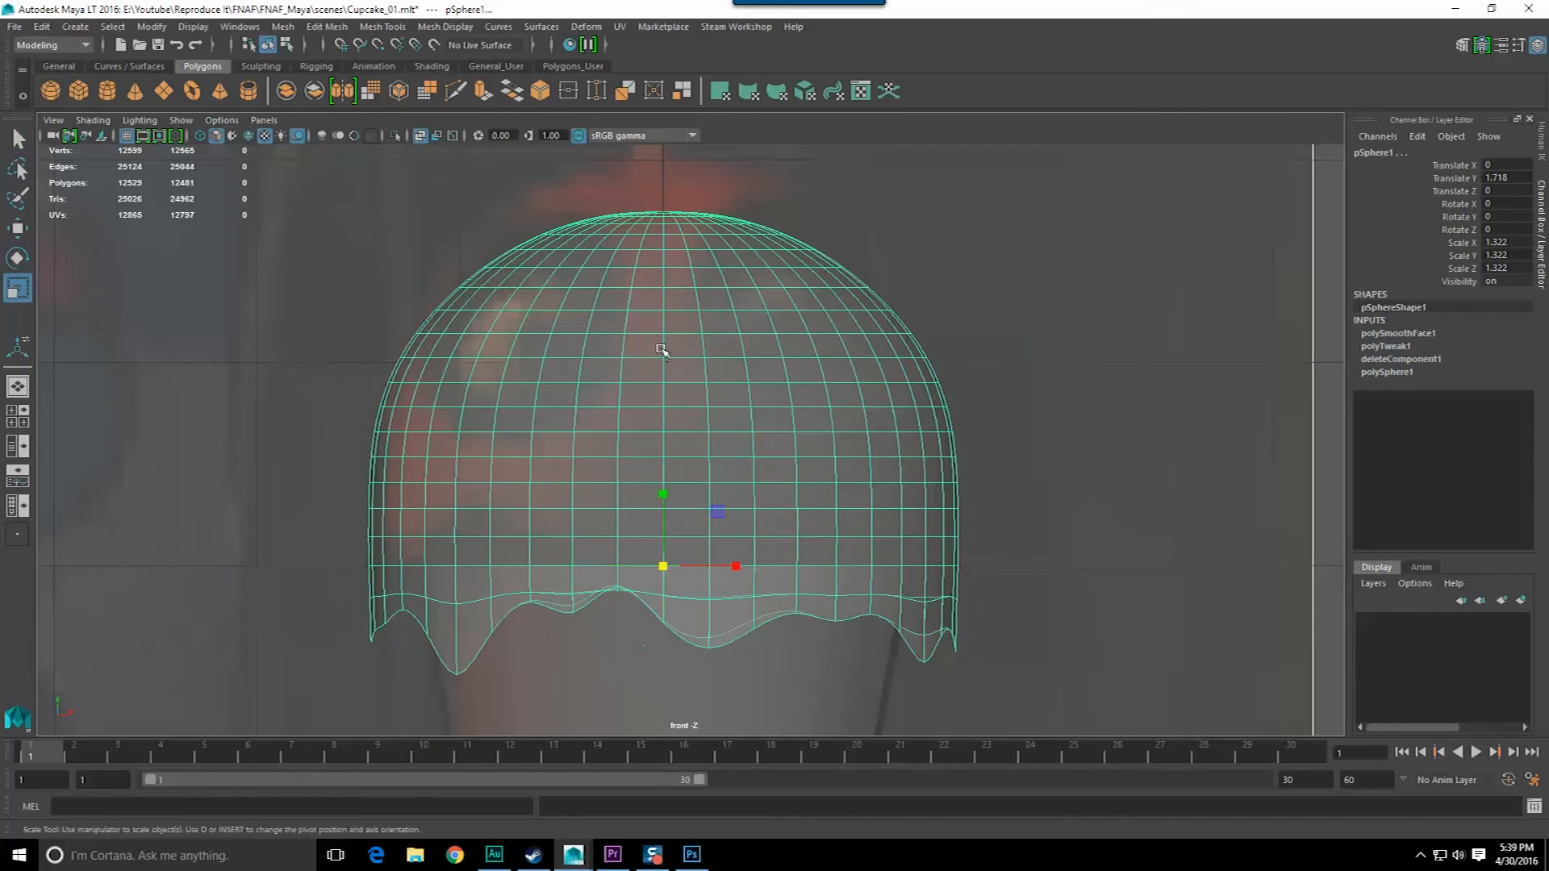
middle_click_drag(664, 346, 654, 363, "alt")
left_click_drag(671, 500, 658, 498)
key("w")
key("q")
- In the front view, select the dome faces covering the reference's eye on the negative X side and delete them to open an eye hole
middle_click_drag(554, 299, 564, 332, "alt")
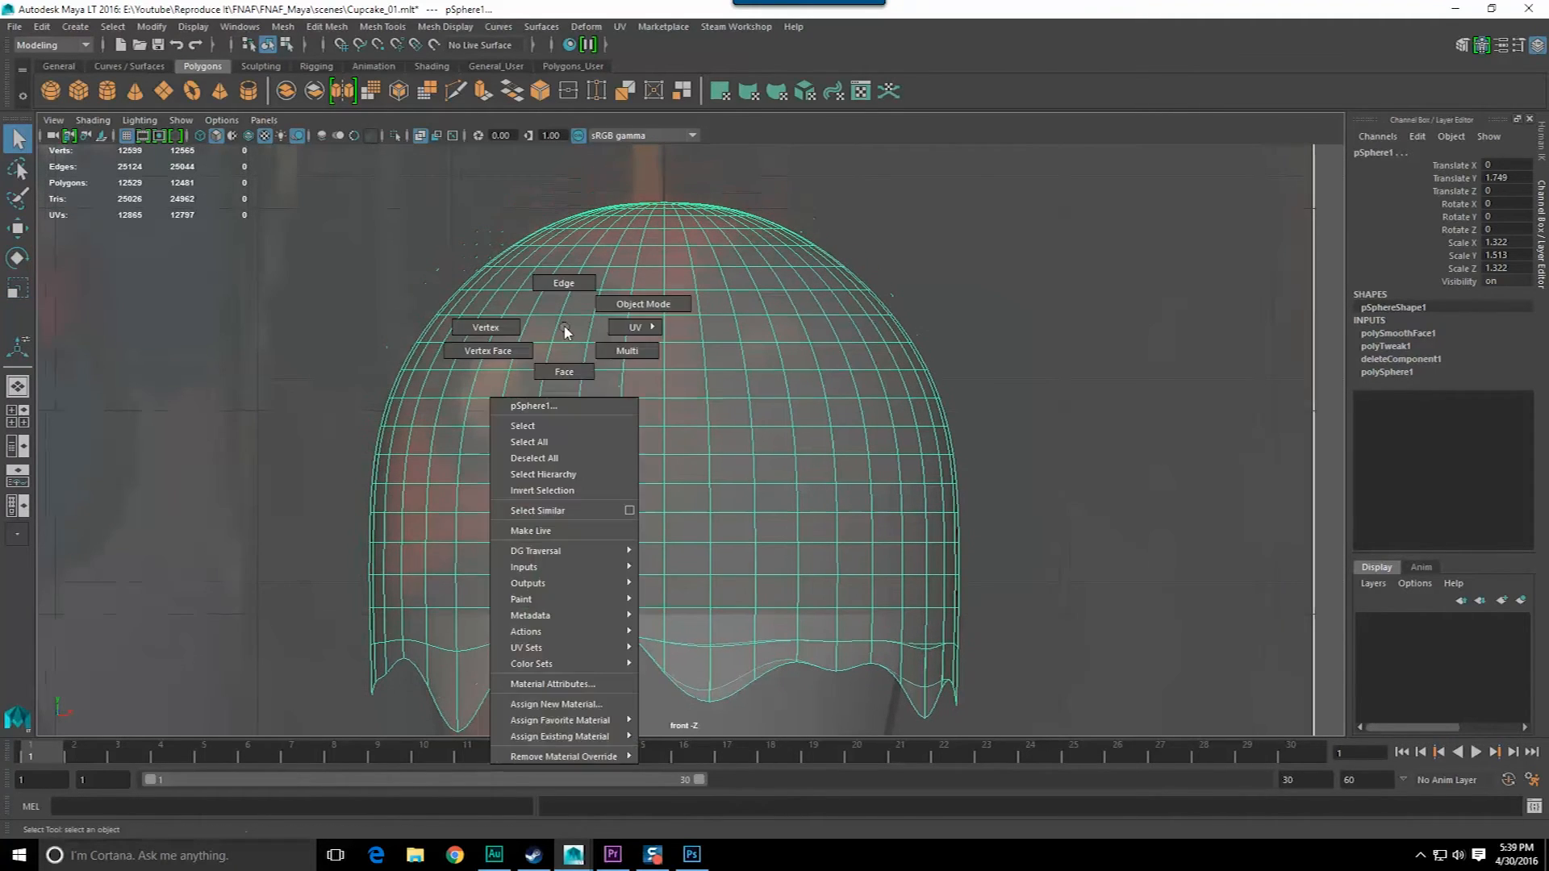
right_click_drag(564, 332, 556, 355)
left_click(540, 333)
left_click(533, 358, "shift")
left_click(571, 334, "shift")
left_click(554, 364, "shift")
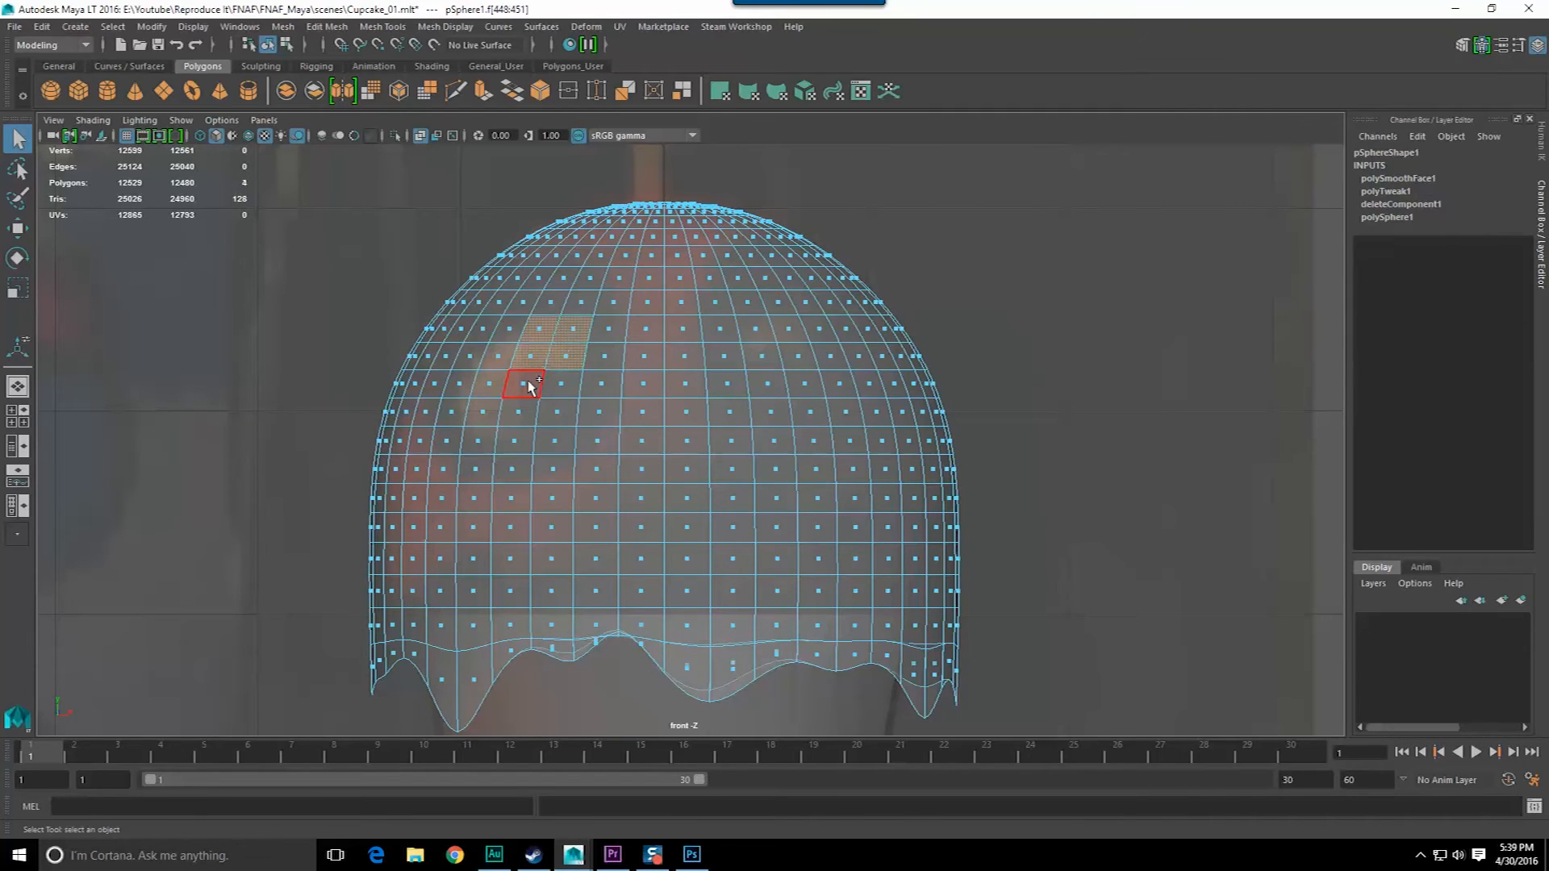
left_click_drag(528, 313, 565, 308, "shift")
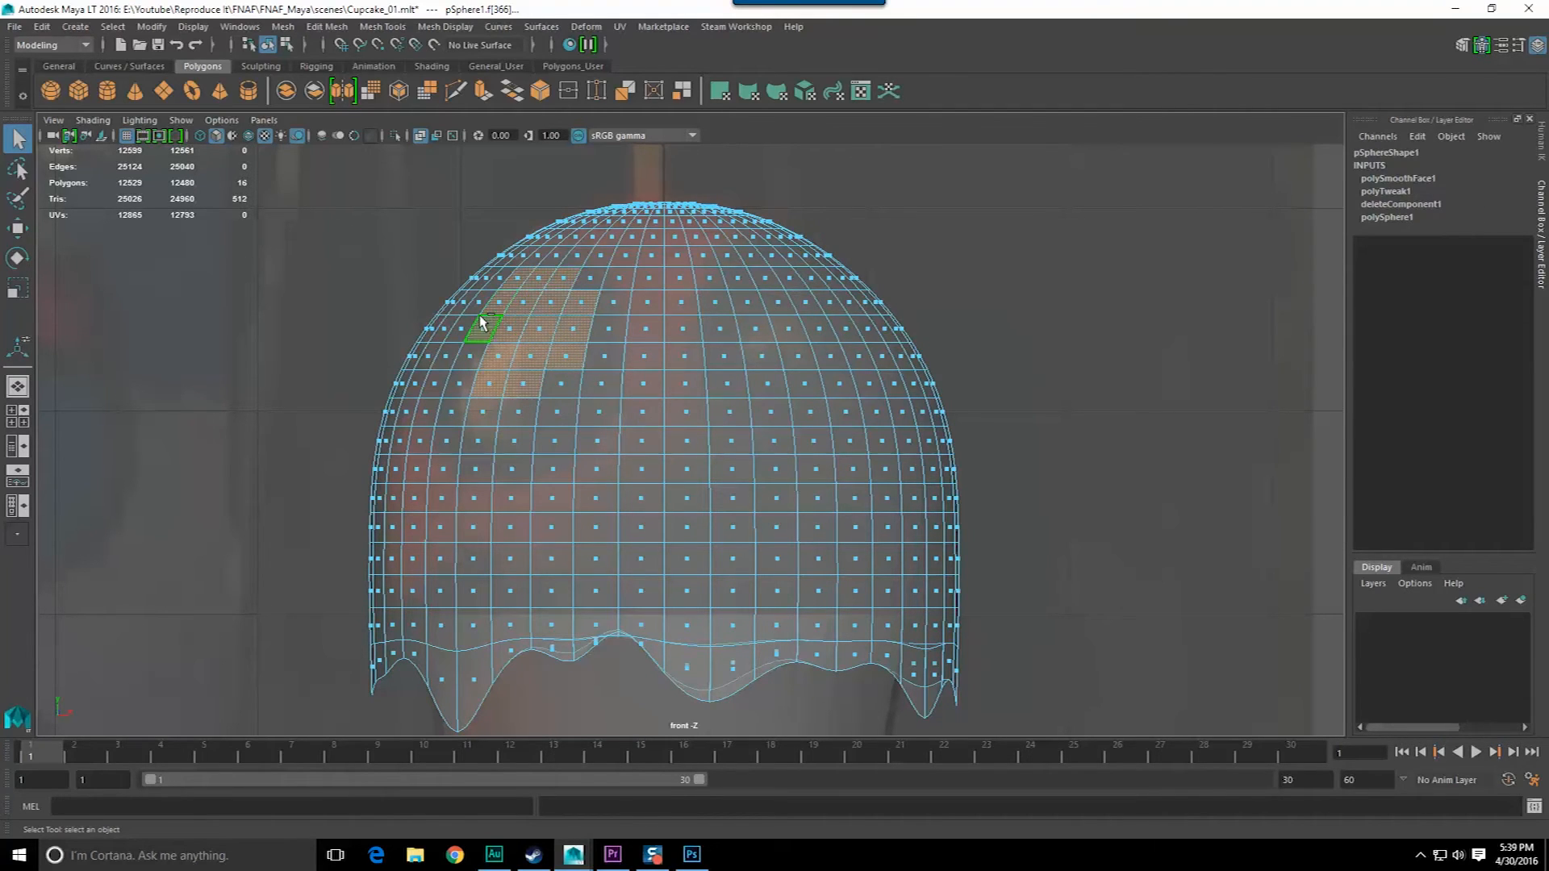
left_click(456, 417, "shift")
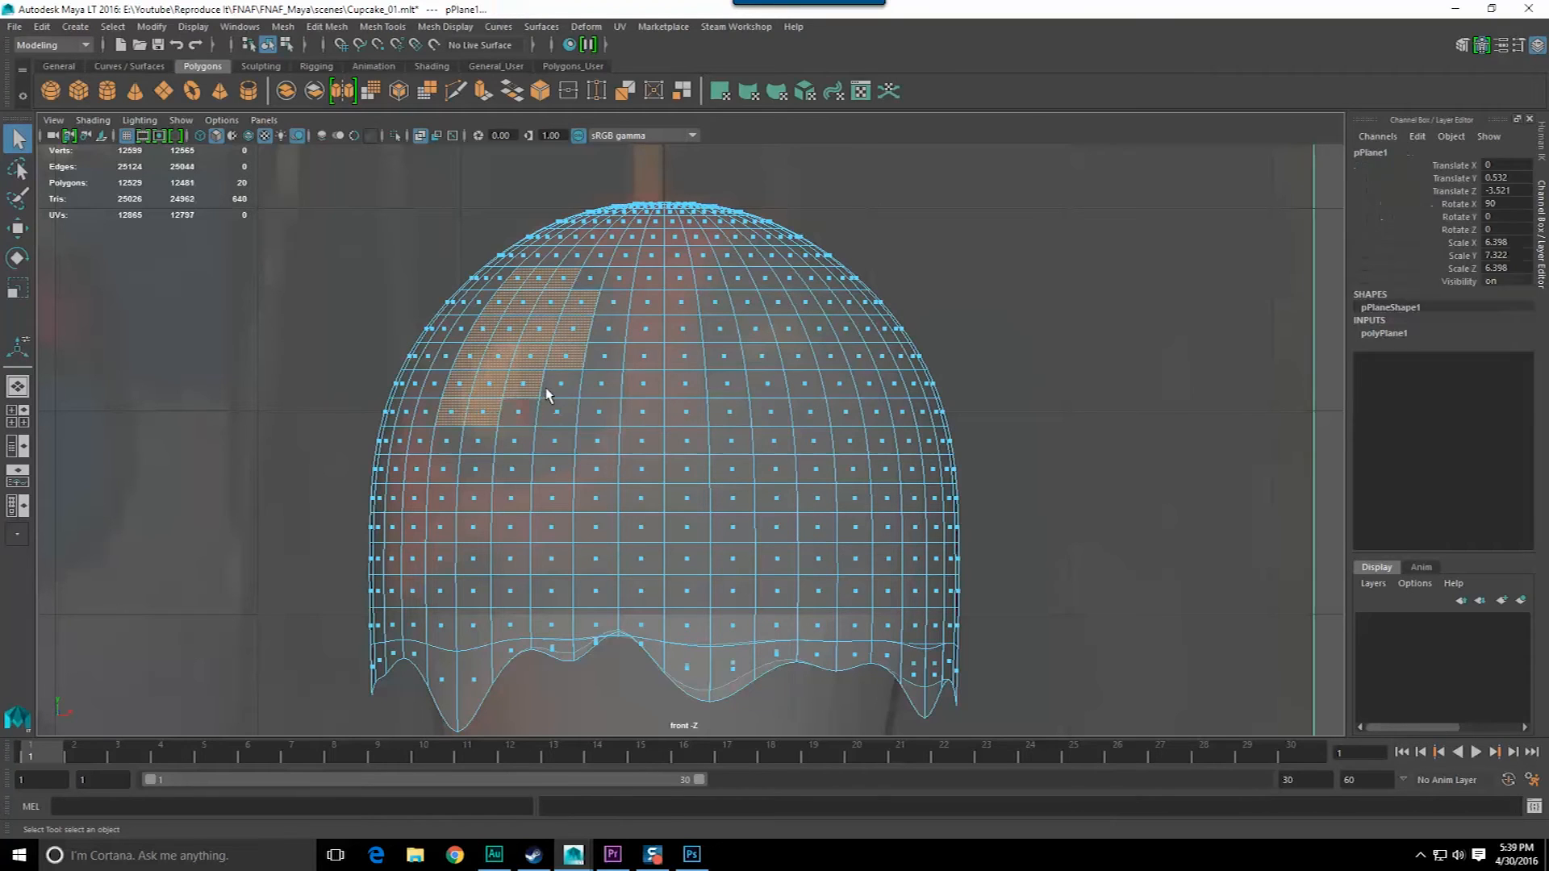
left_click(600, 385, "shift")
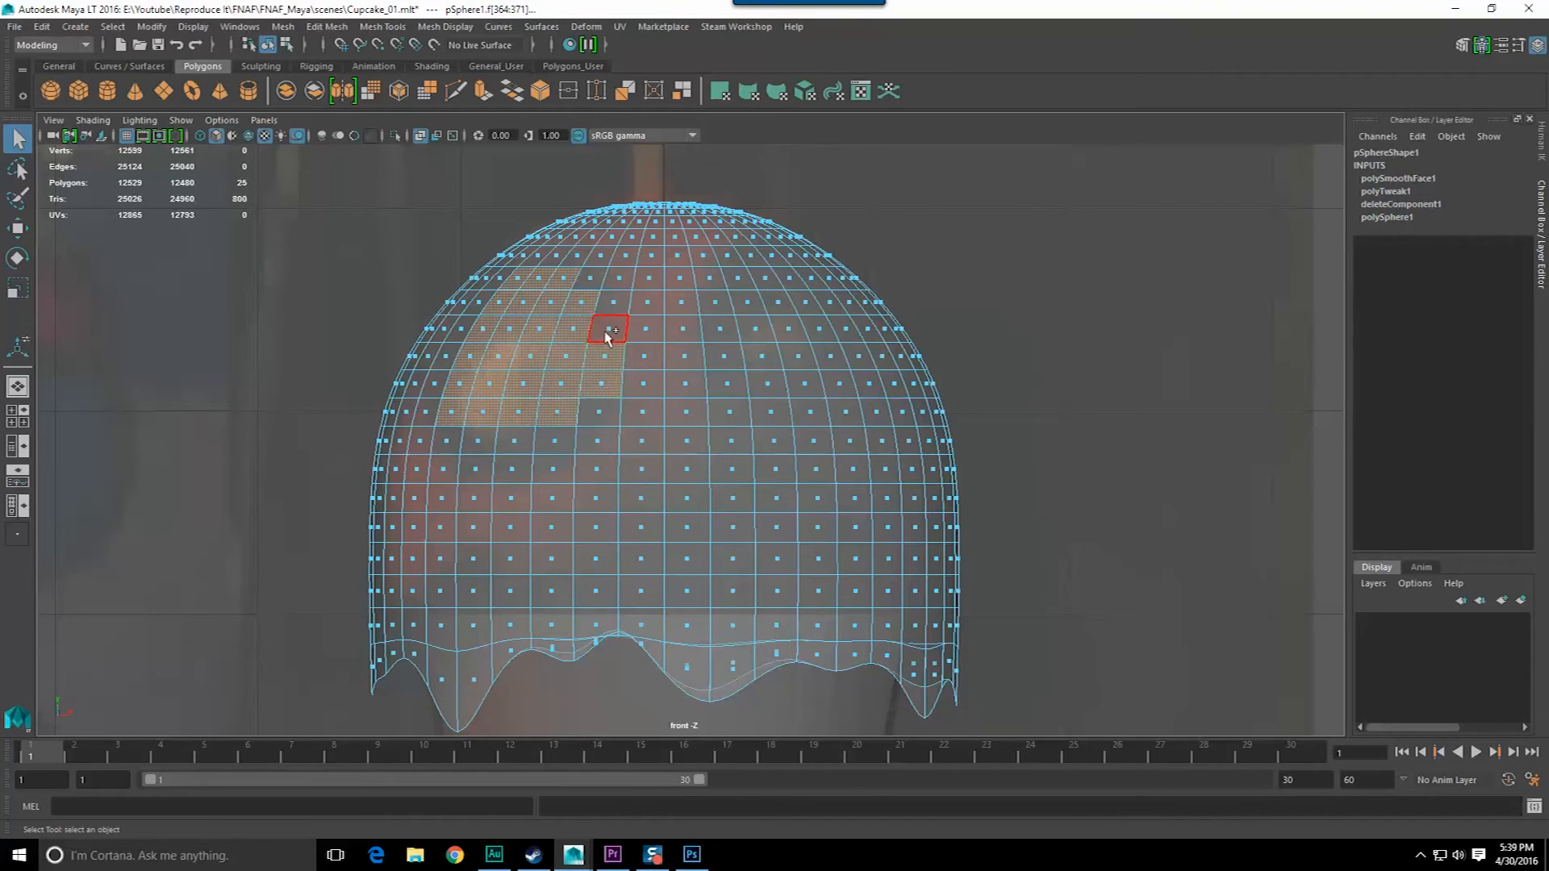
left_click(604, 413, "shift")
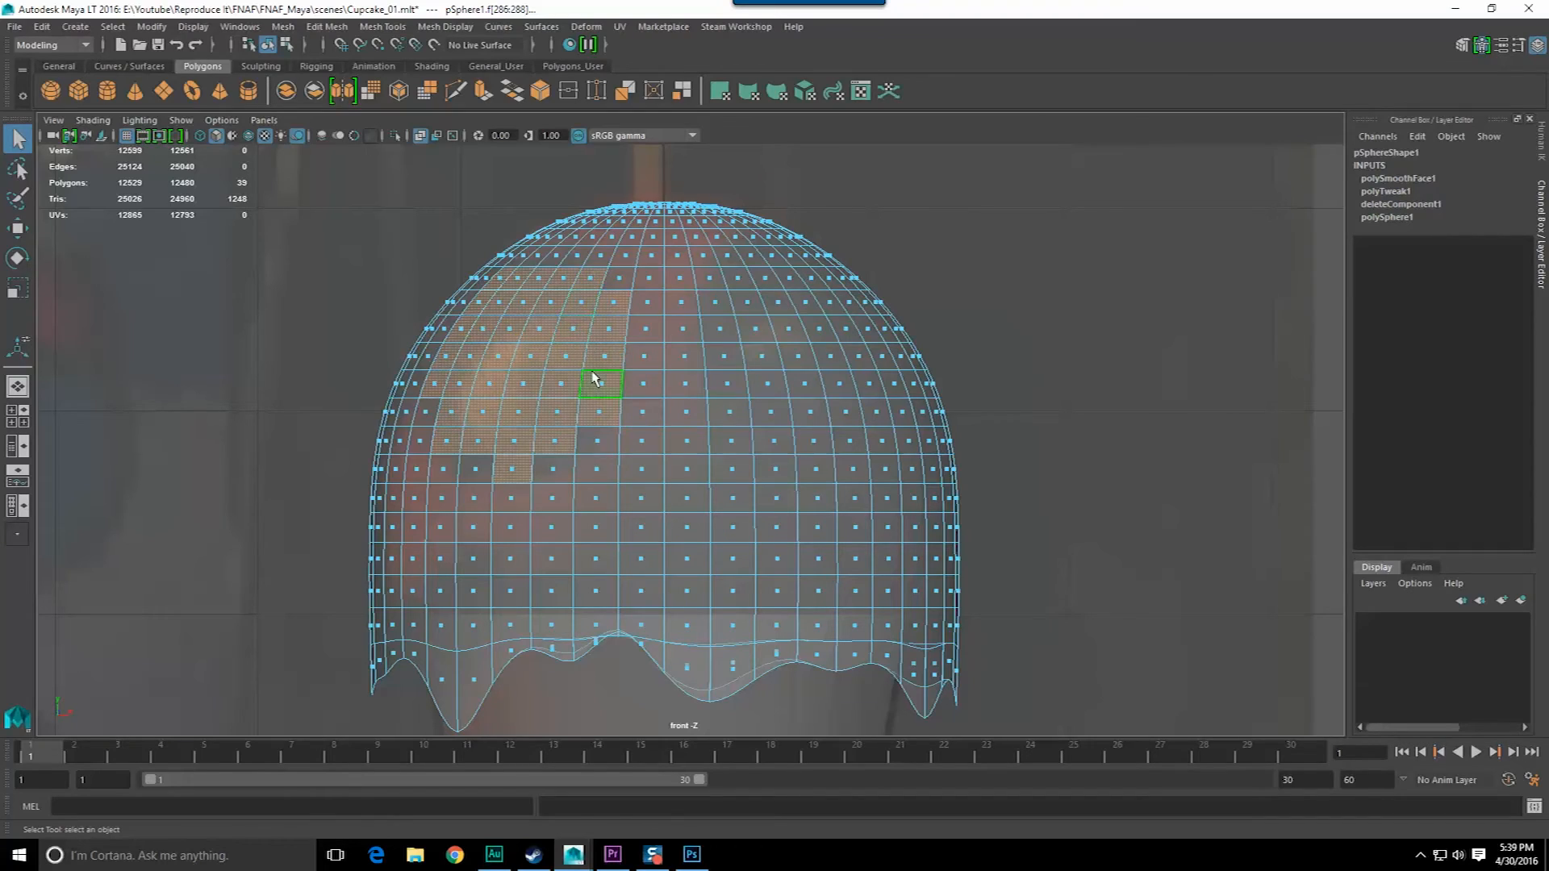
key("Delete")
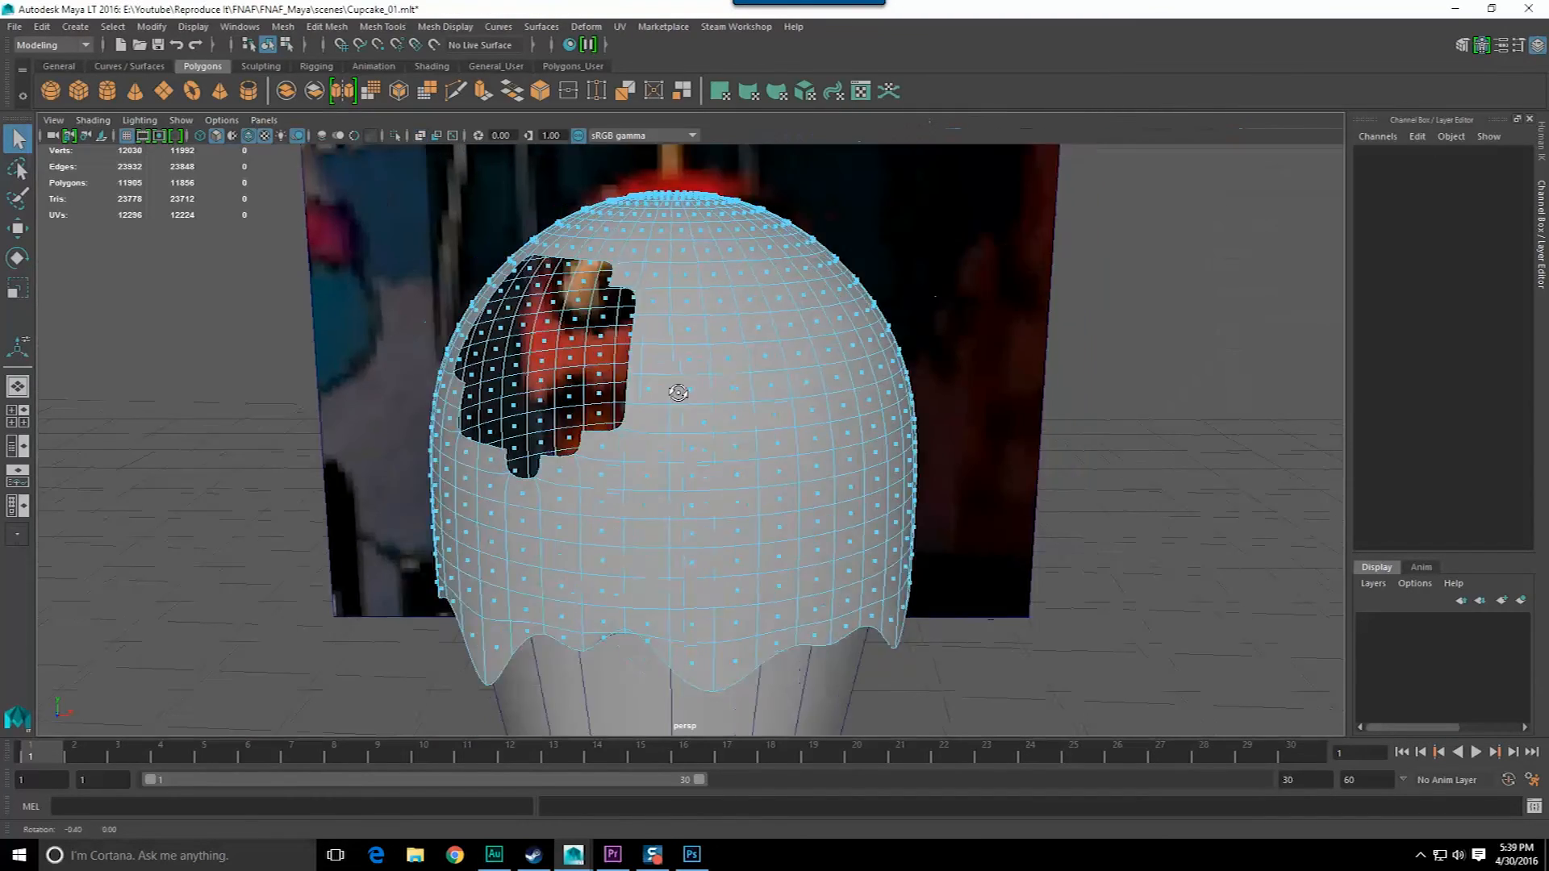
mouse_move(678, 391)
left_mouse_down("alt")
mouse_move(734, 401)
mouse_move(709, 414)
mouse_move(665, 381)
left_mouse_up("alt")
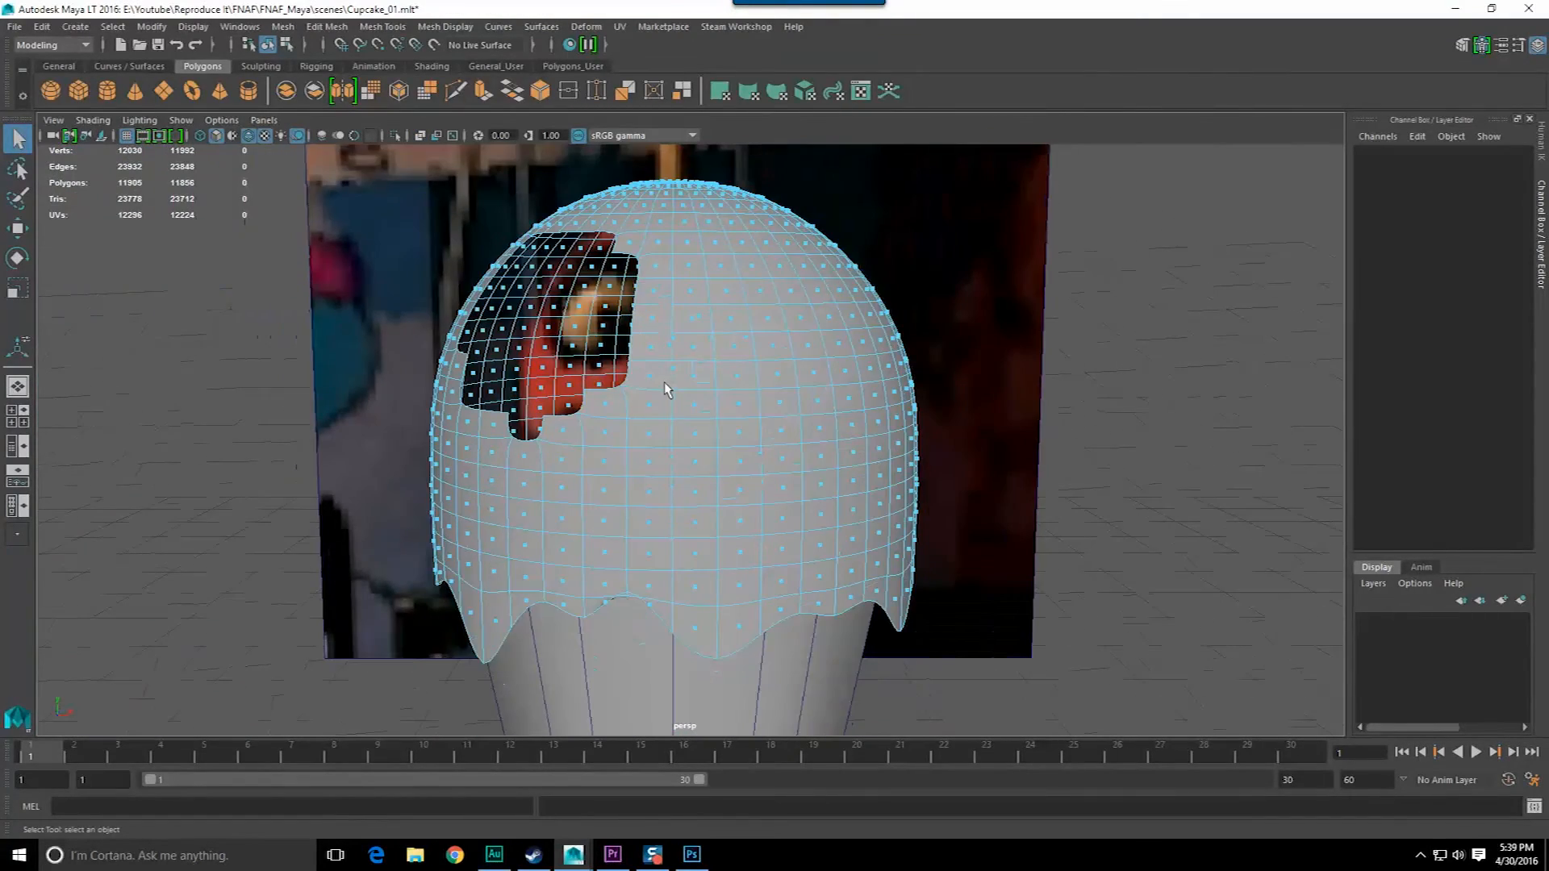
- Delete all dome faces on the side of the centre line without the eye hole, leaving half of the dome
key("space")
key("space")
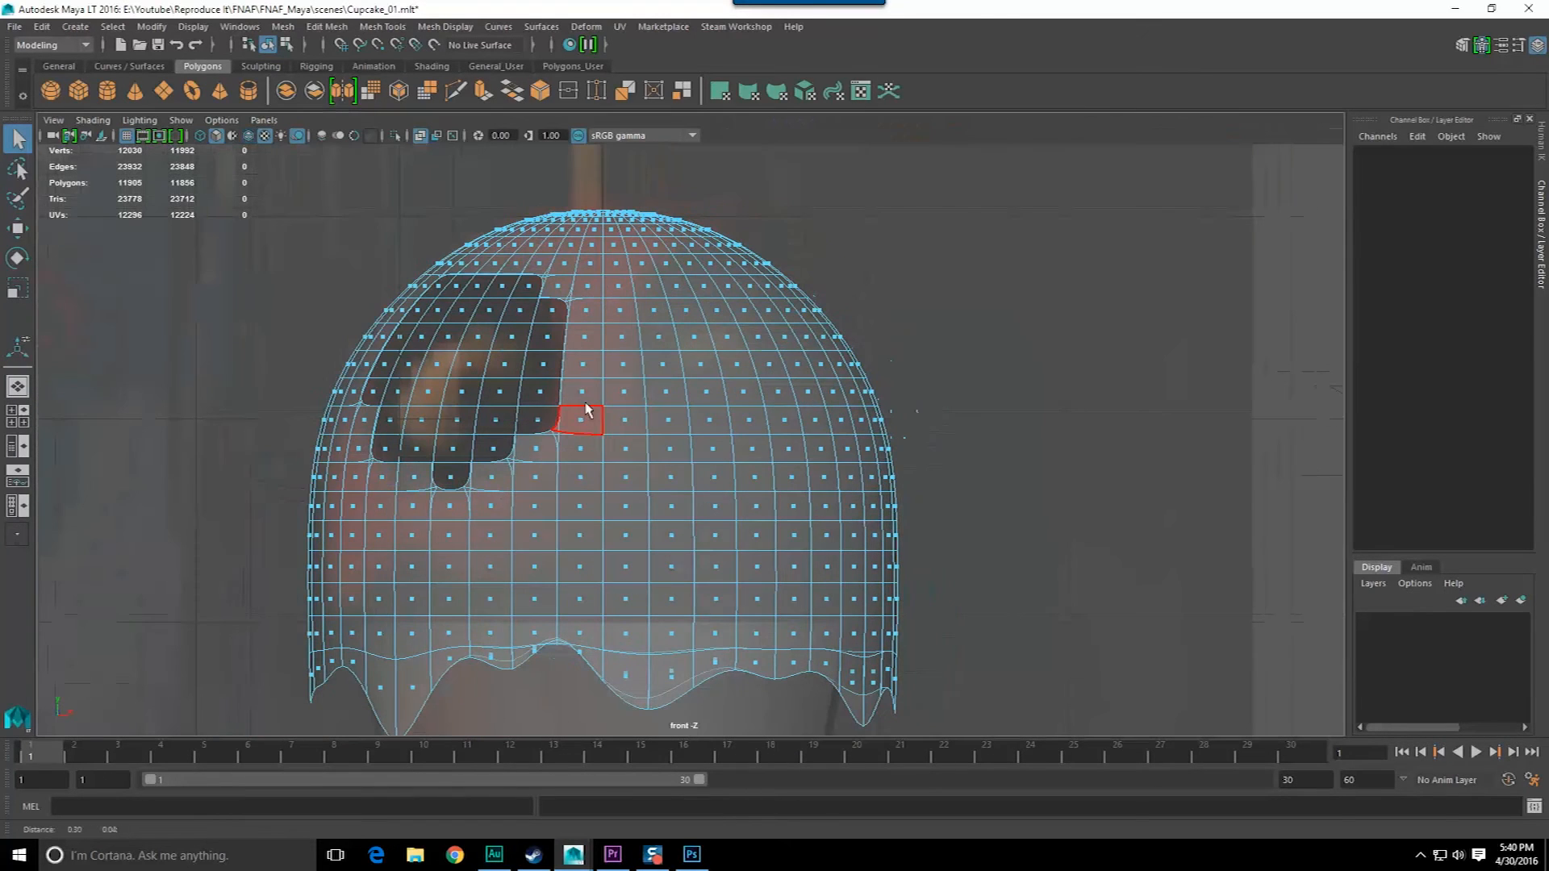
left_click_drag(606, 185, 1123, 703)
key("Delete")
- Move the vertices at the upper and lower inner corners of the eye hole to round off its stepped outline
key("space")
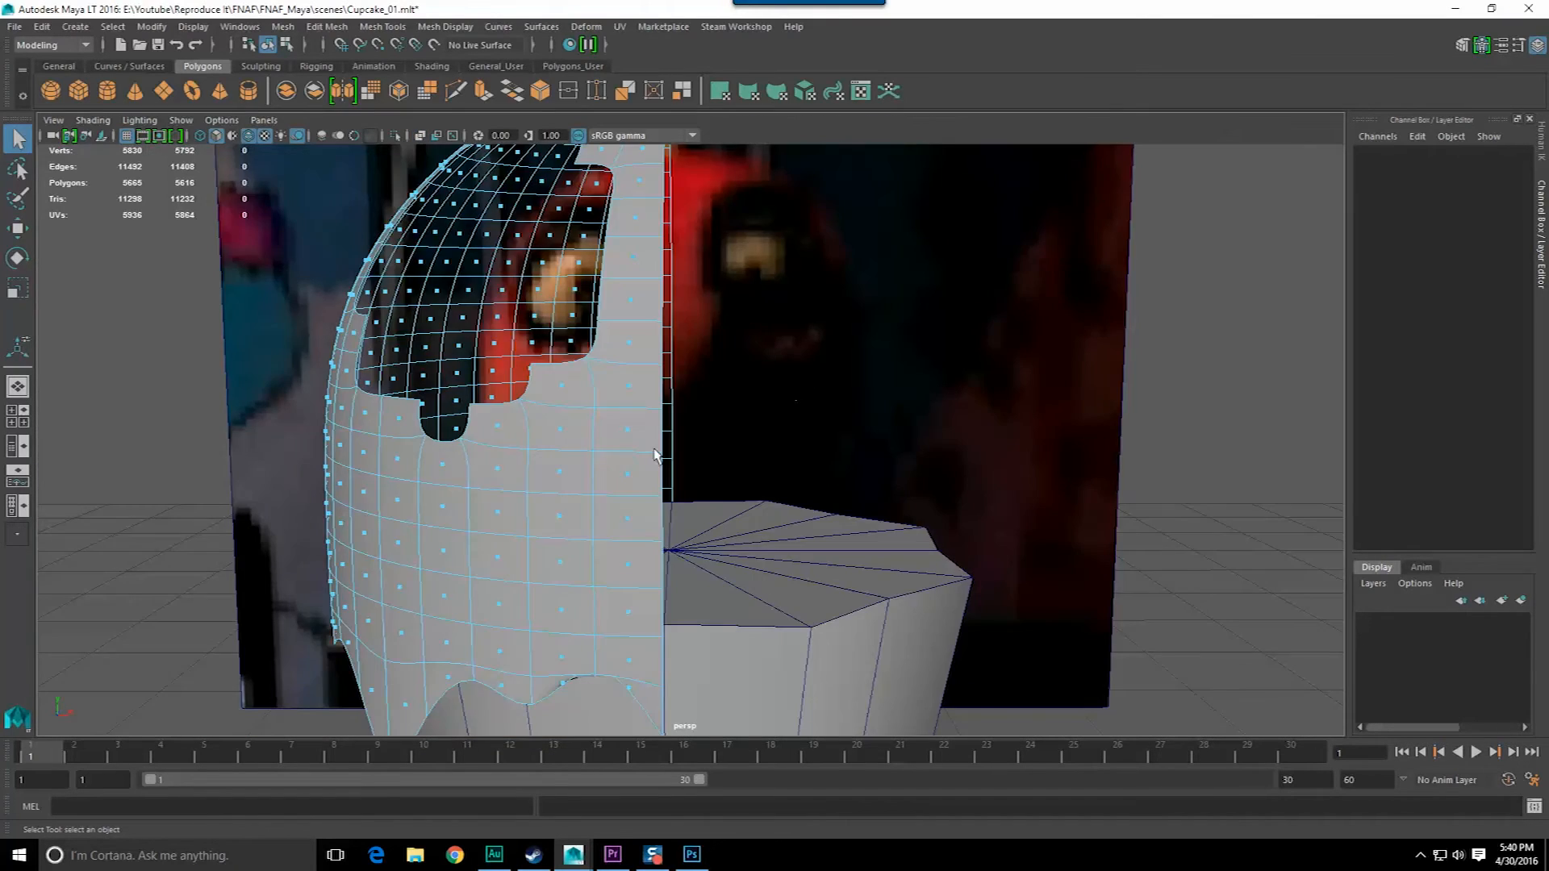
left_click_drag(656, 456, 695, 476, "alt")
left_click_drag(700, 359, 678, 349, "alt")
key("space")
key("space")
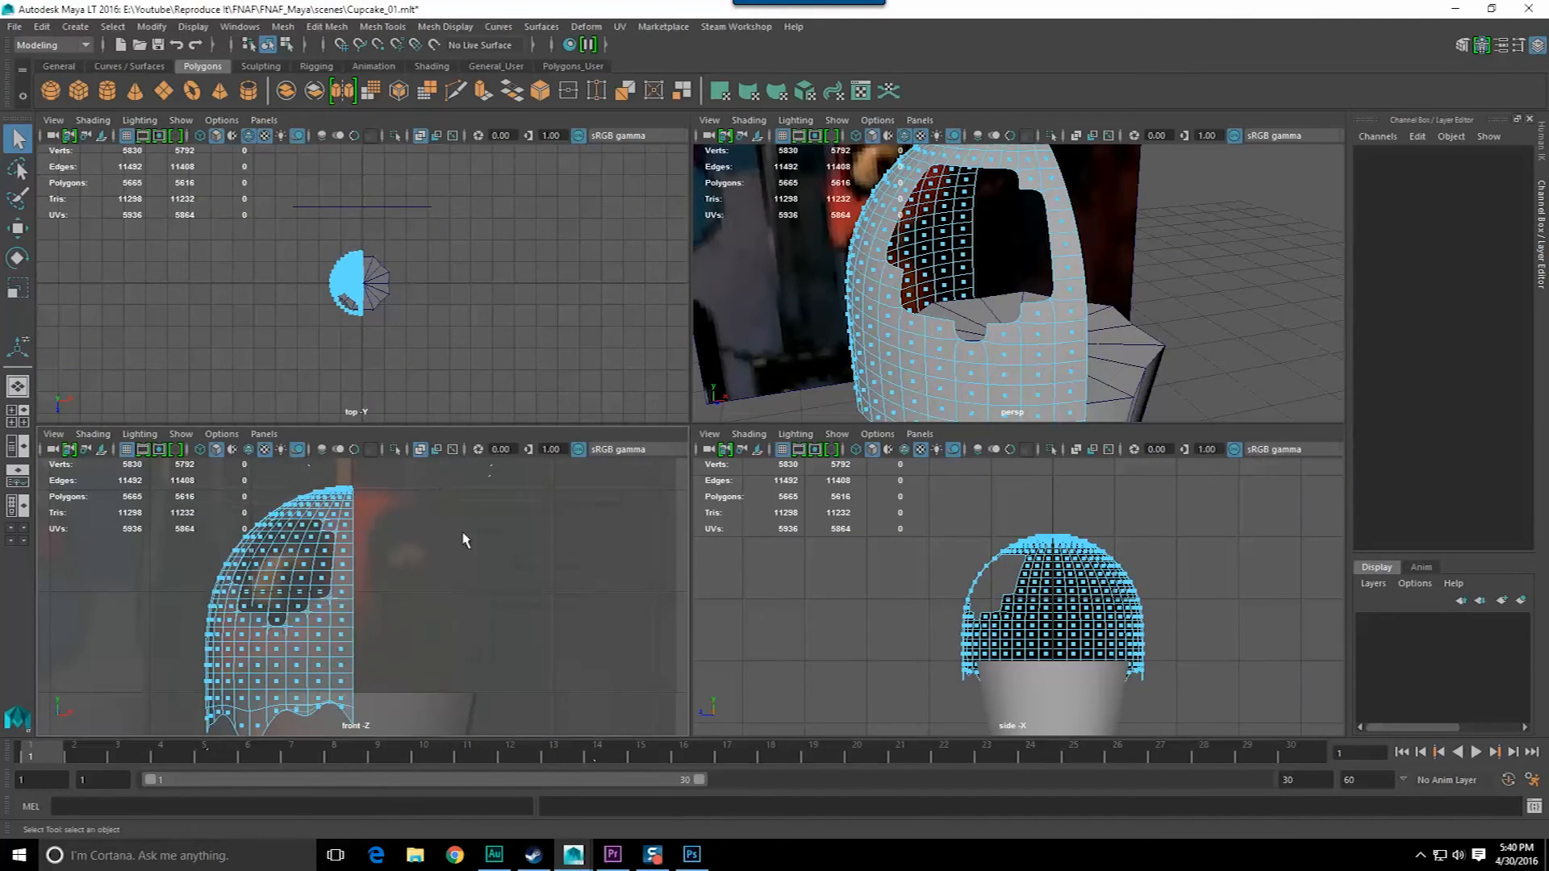
scroll(668, 398, "up", 5)
right_click_drag(705, 276, 674, 276)
left_click_drag(680, 292, 694, 312)
key("w")
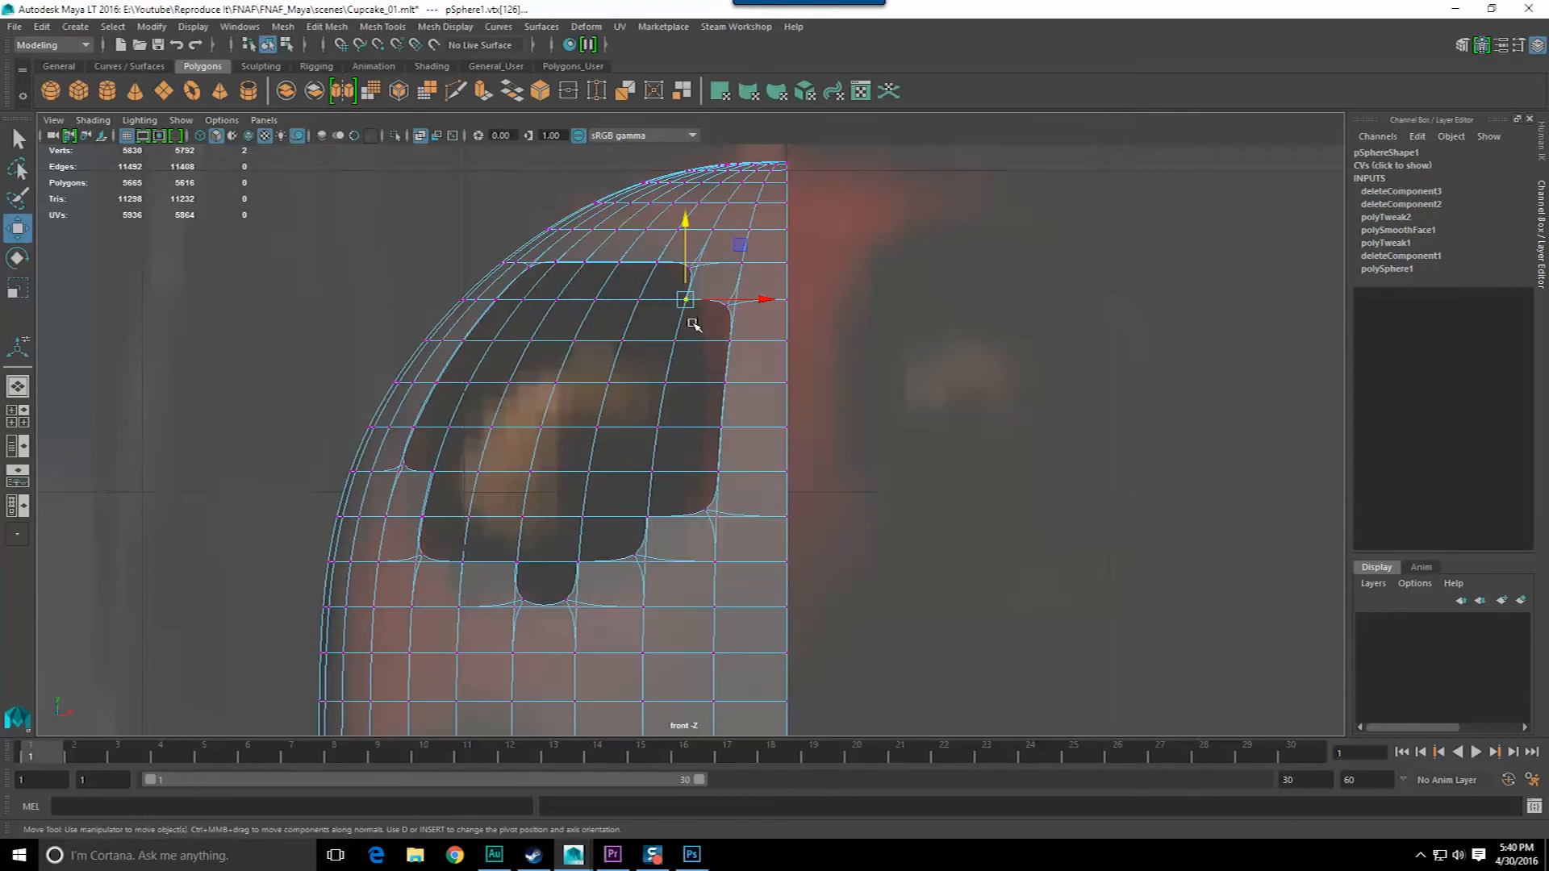
key("space")
key("space")
left_click_drag(854, 308, 829, 293, "alt")
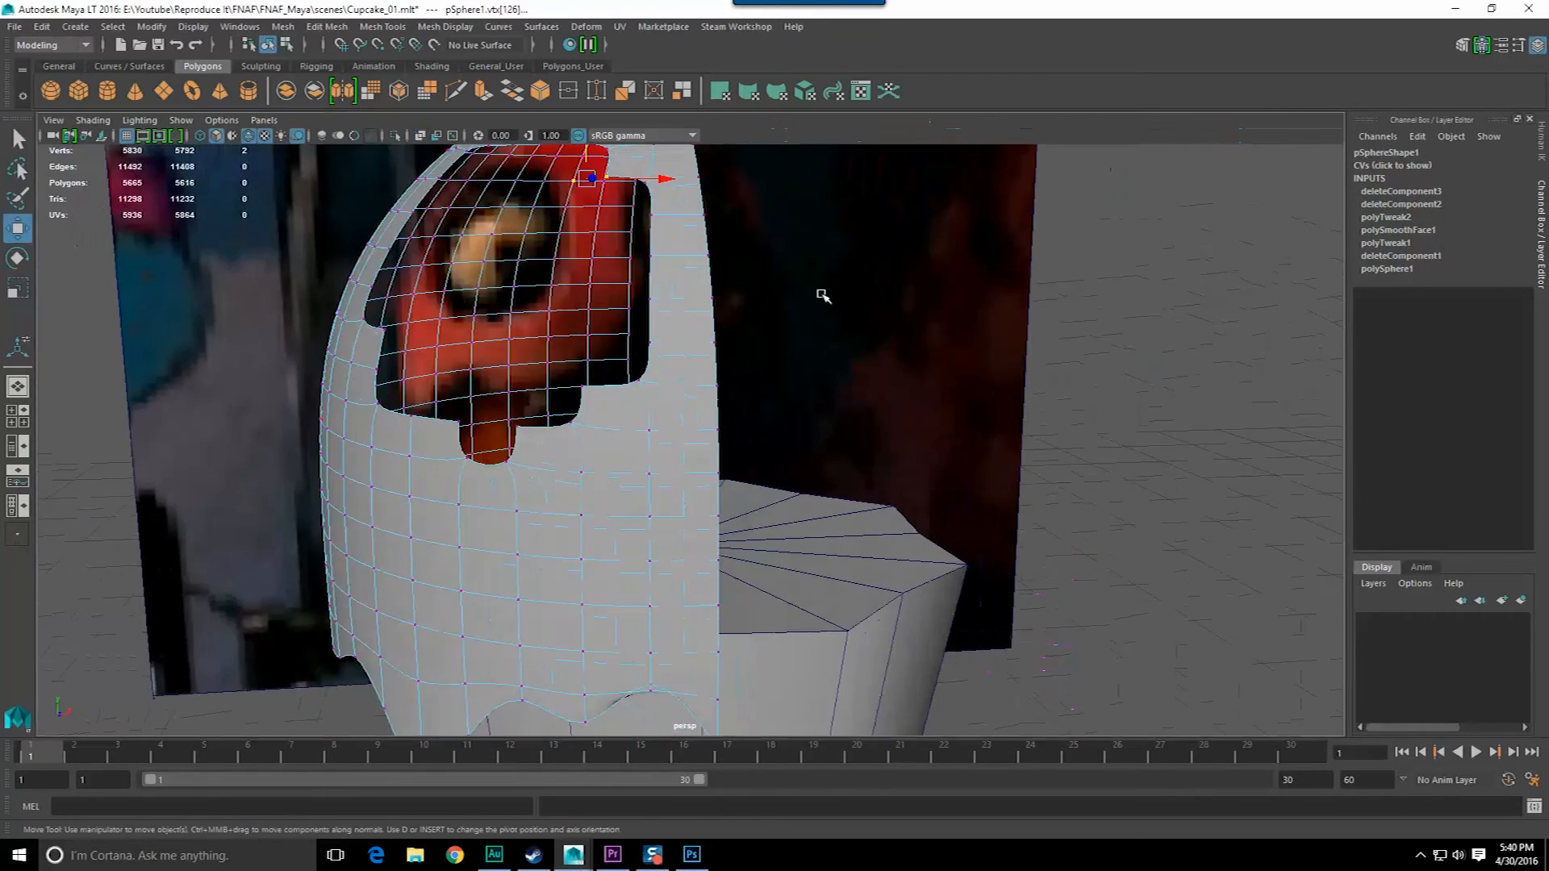
left_click_drag(575, 253, 623, 313, "alt")
middle_click_drag(626, 317, 615, 410, "alt")
left_click_drag(732, 314, 680, 347, "alt")
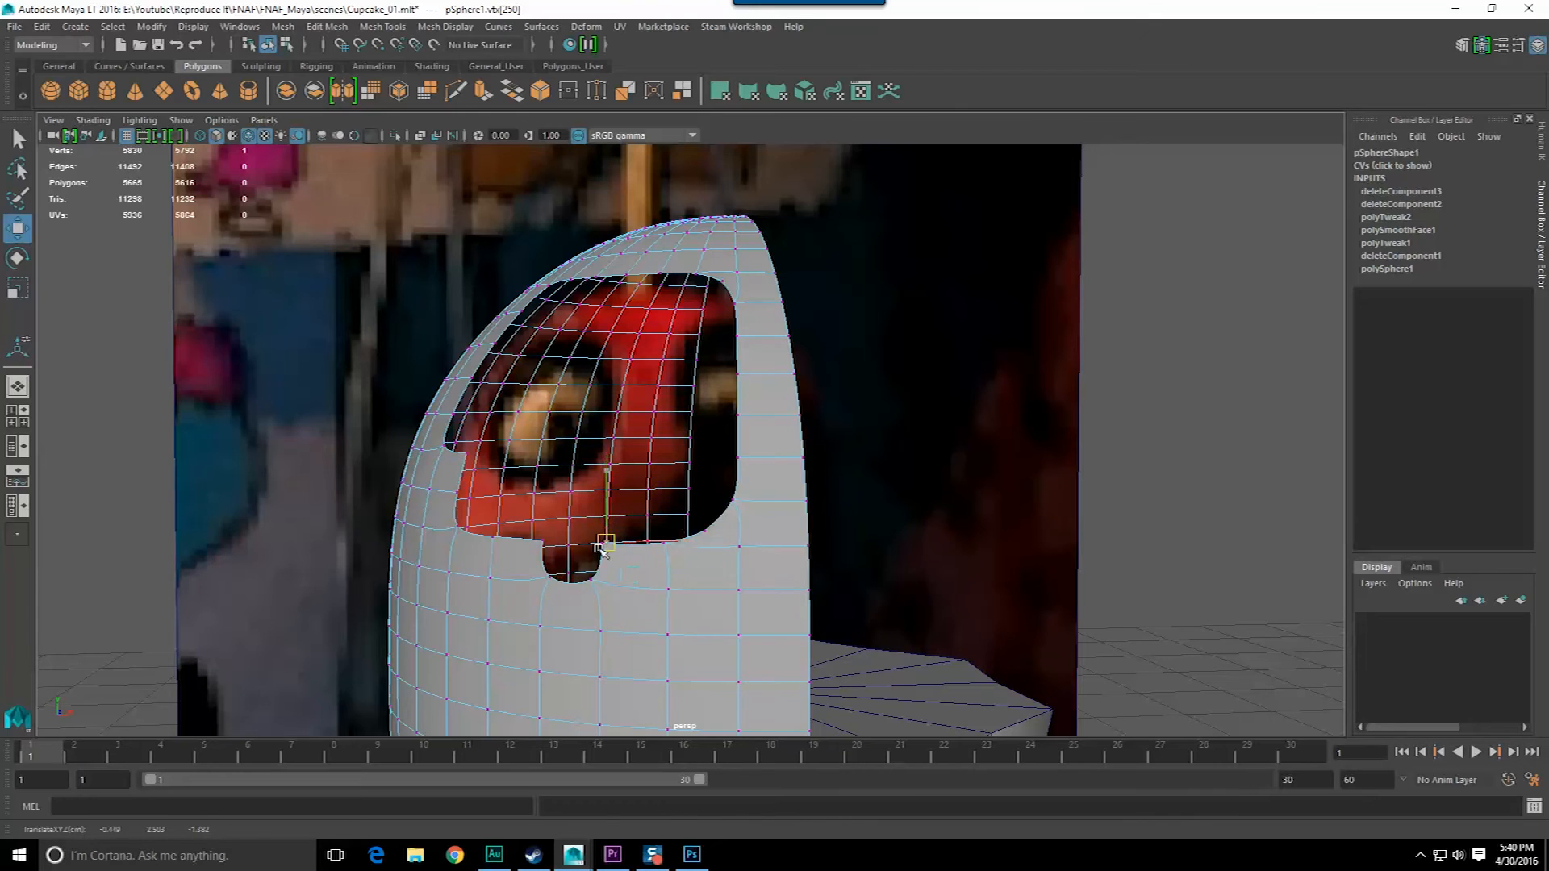
- Move the vertices along the eye hole's lower and outer edges to smooth the notch and the steps
left_click_drag(601, 549, 597, 563, "alt")
left_click(540, 514)
left_click_drag(540, 514, 624, 486, "alt")
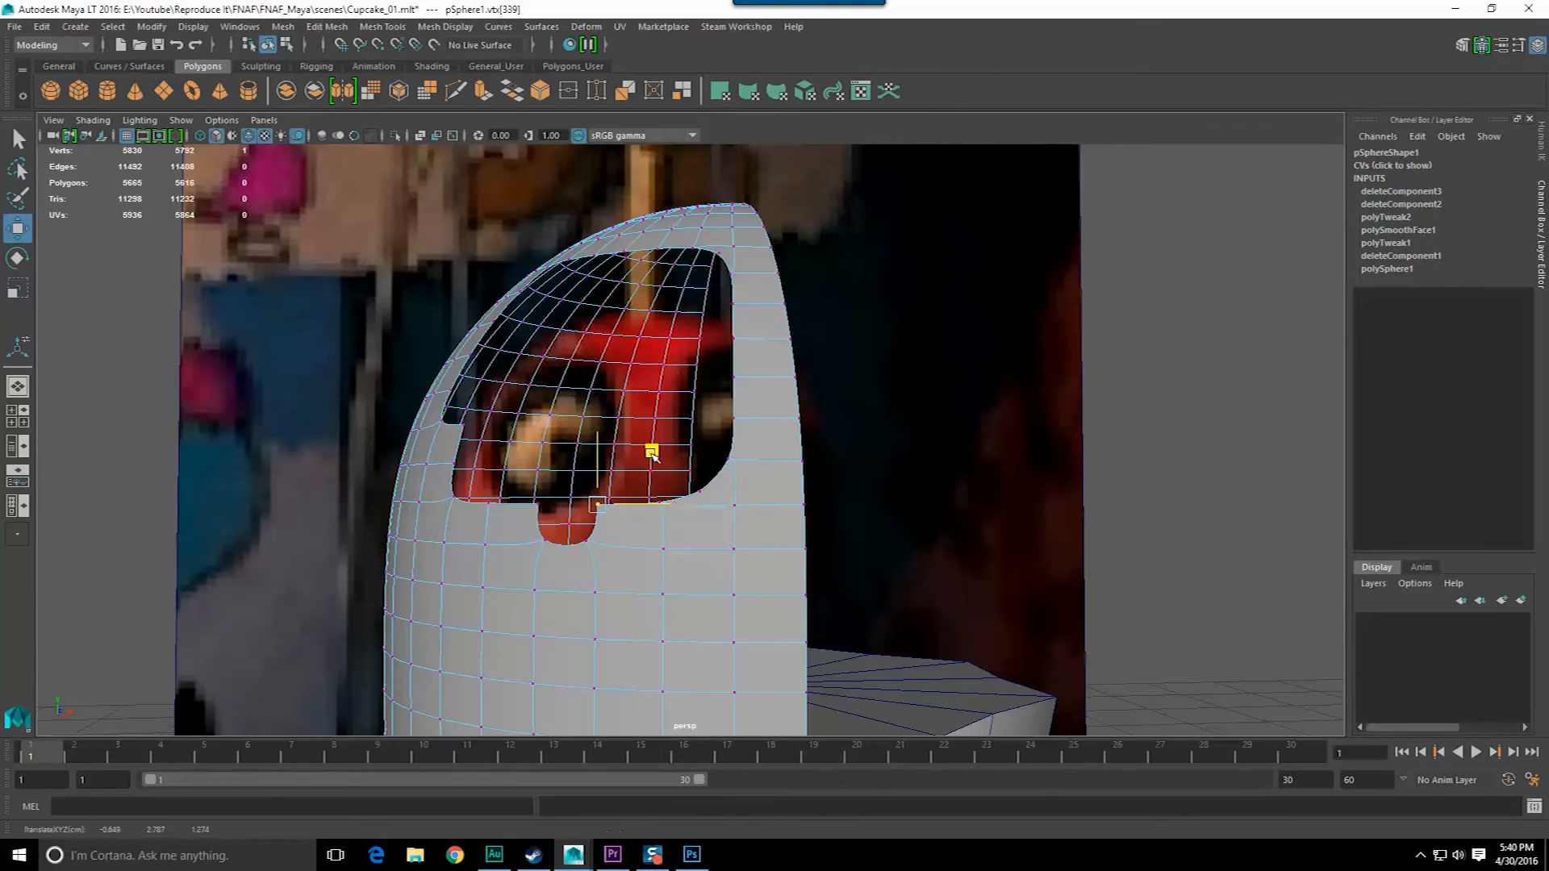
left_click(668, 509)
left_click_drag(668, 509, 641, 487, "alt")
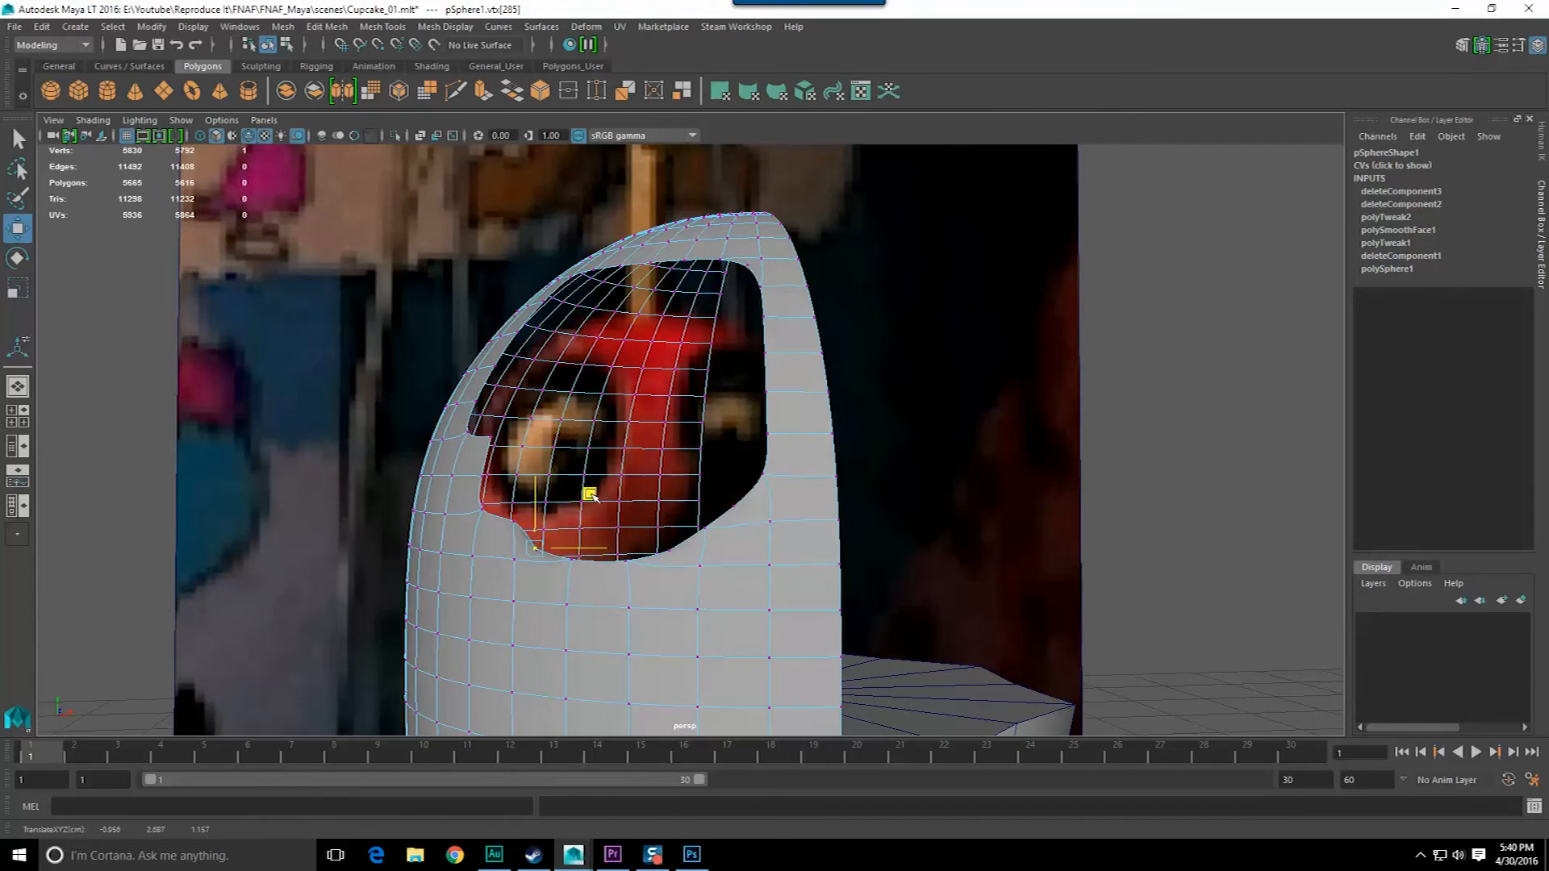
left_click_drag(478, 466, 493, 497, "alt")
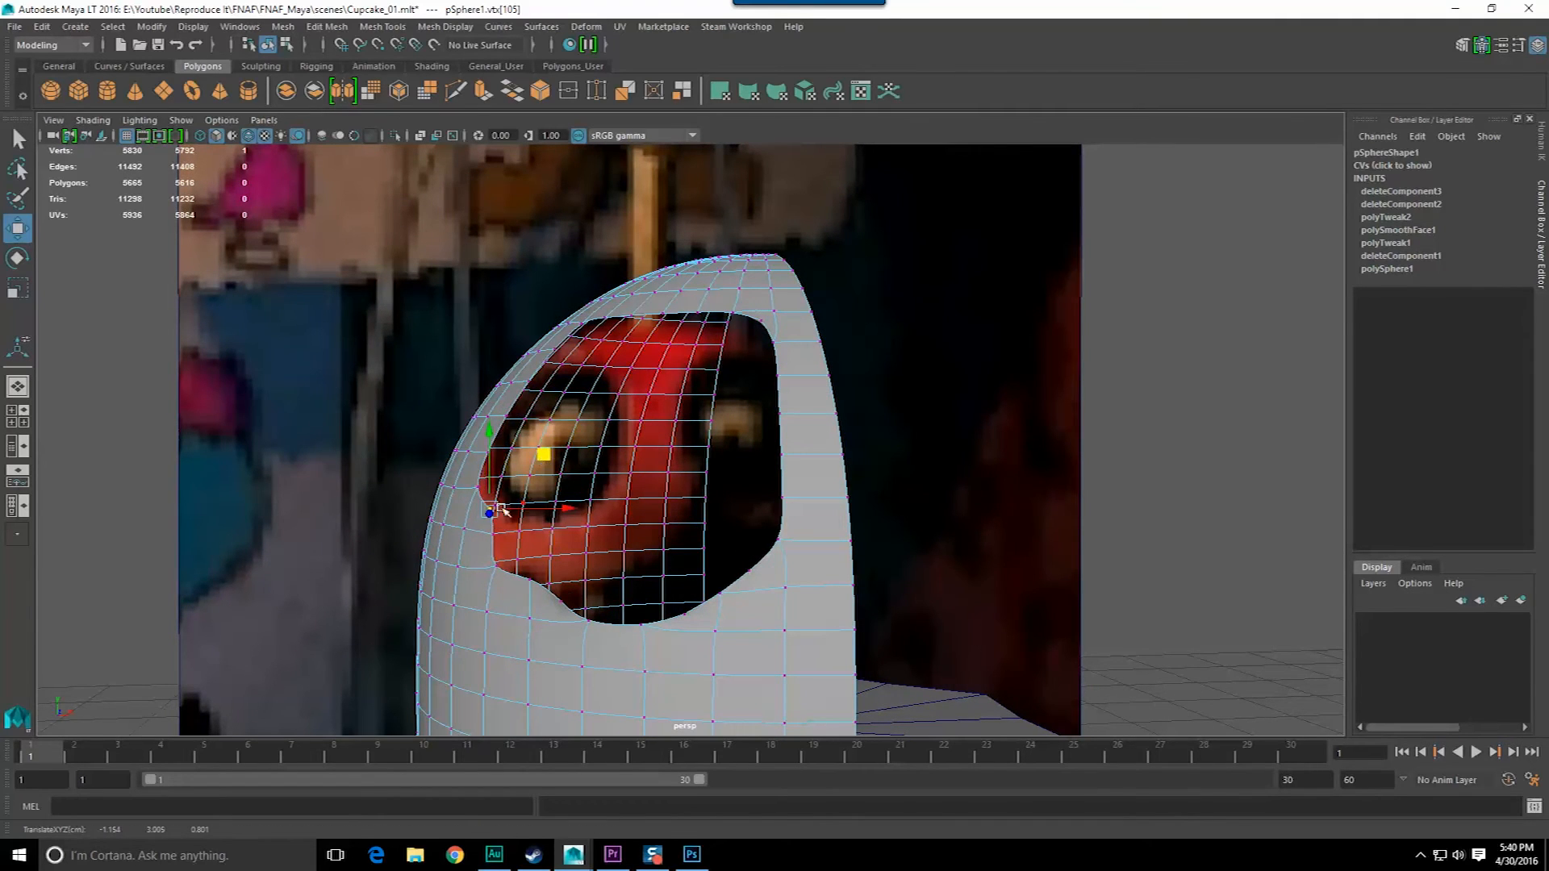
- Delete the single face protruding at the outer lower corner of the eye hole
right_click_drag(471, 510, 470, 555)
left_click(487, 512)
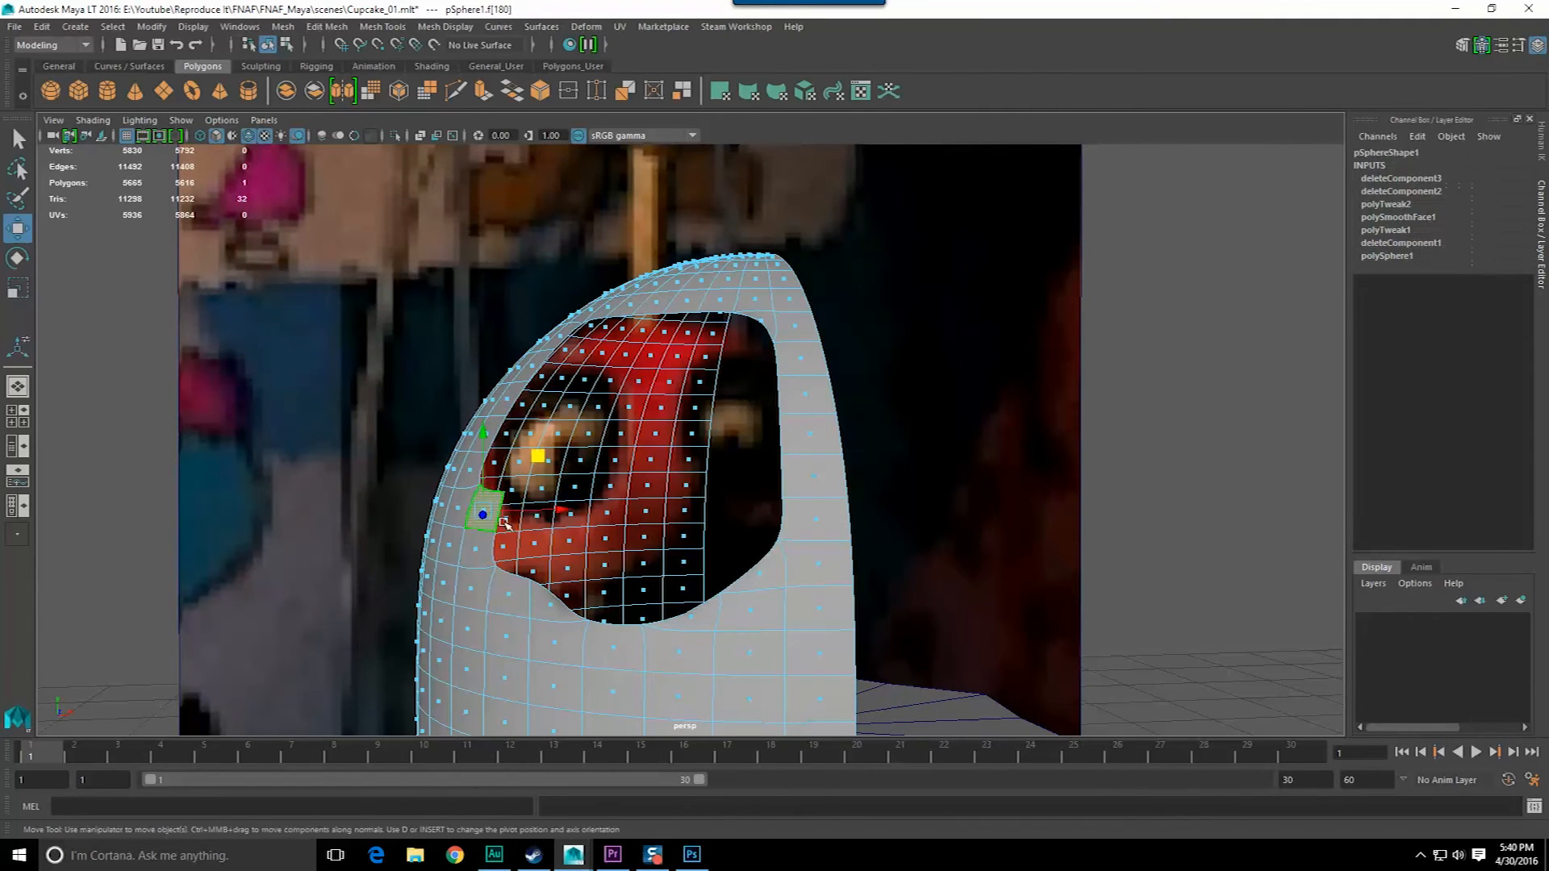
key("Delete")
right_click_drag(467, 427, 456, 481)
right_click_drag(397, 427, 395, 428)
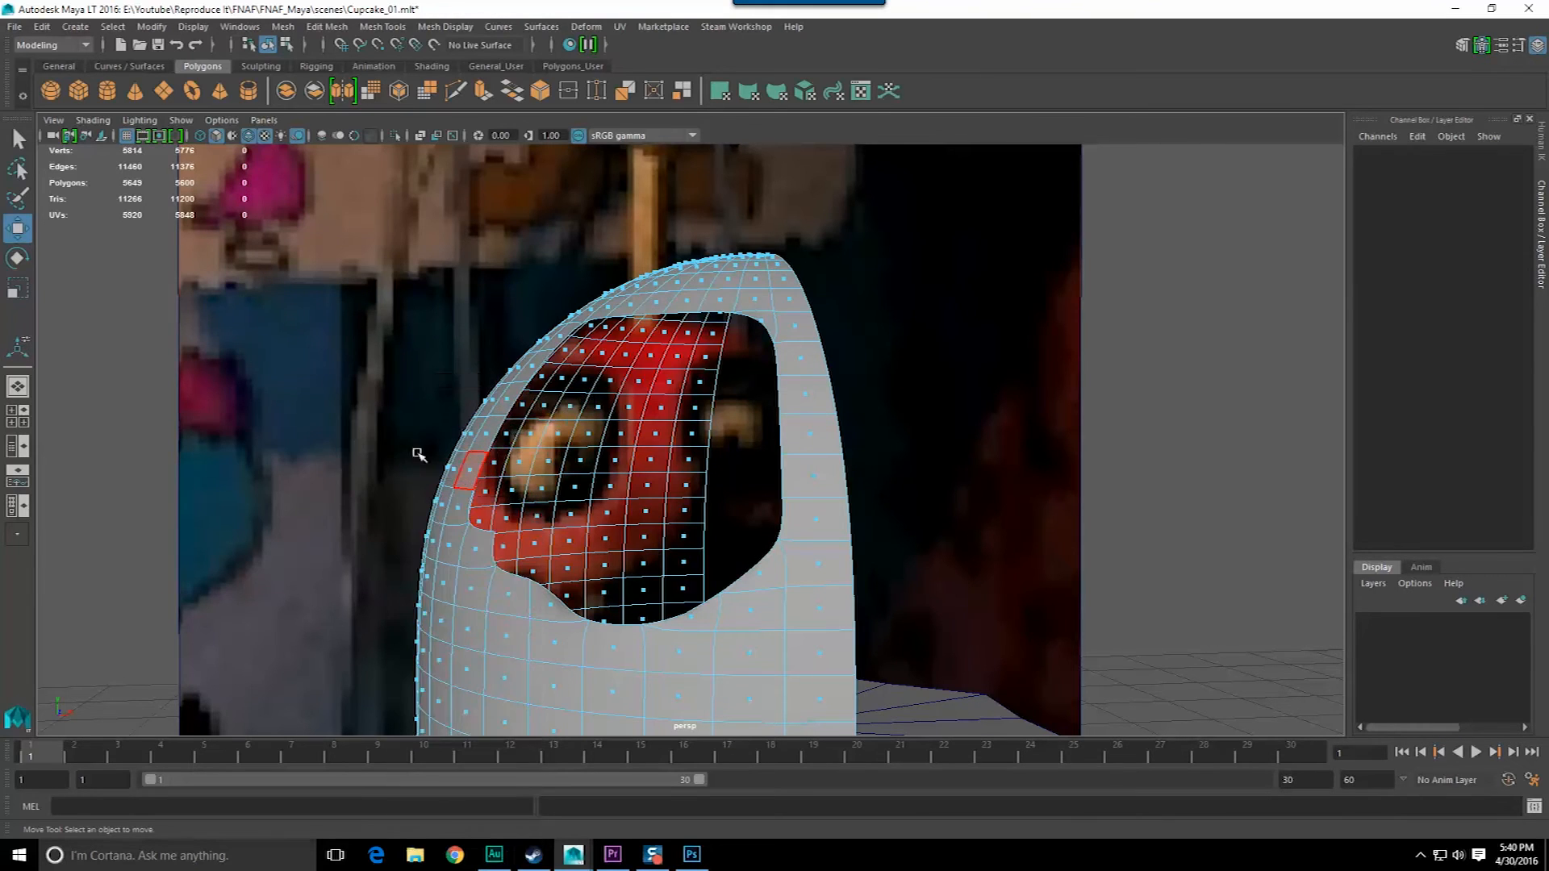
- Reposition the vertices around the outer lower corner and bottom edge of the eye hole into a smoother curve
left_click(496, 533)
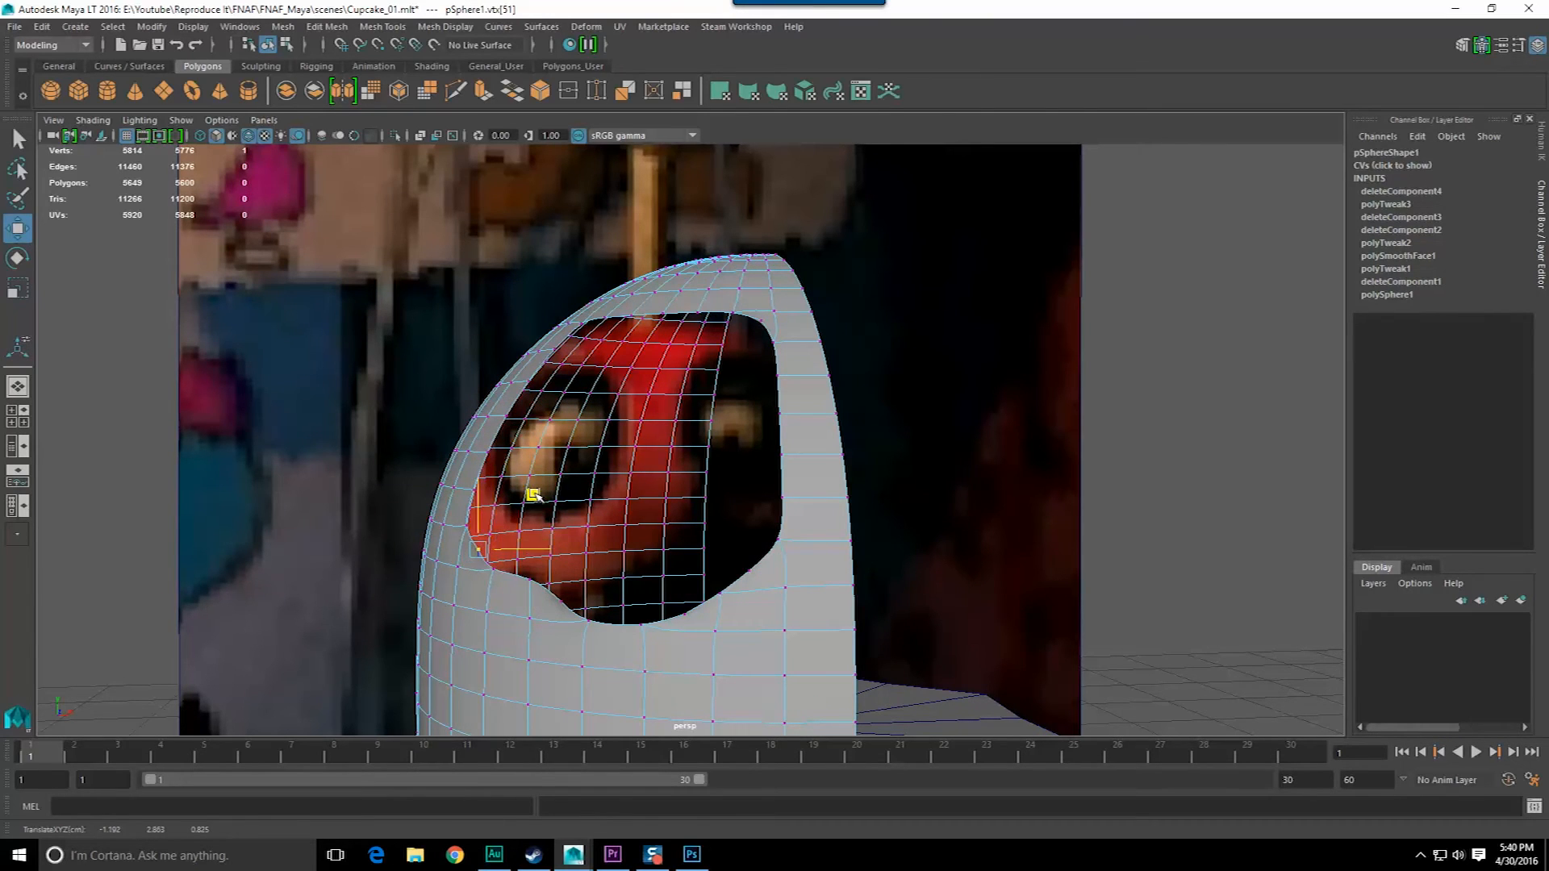
left_click_drag(533, 504, 563, 562, "alt")
left_click(548, 565, "shift")
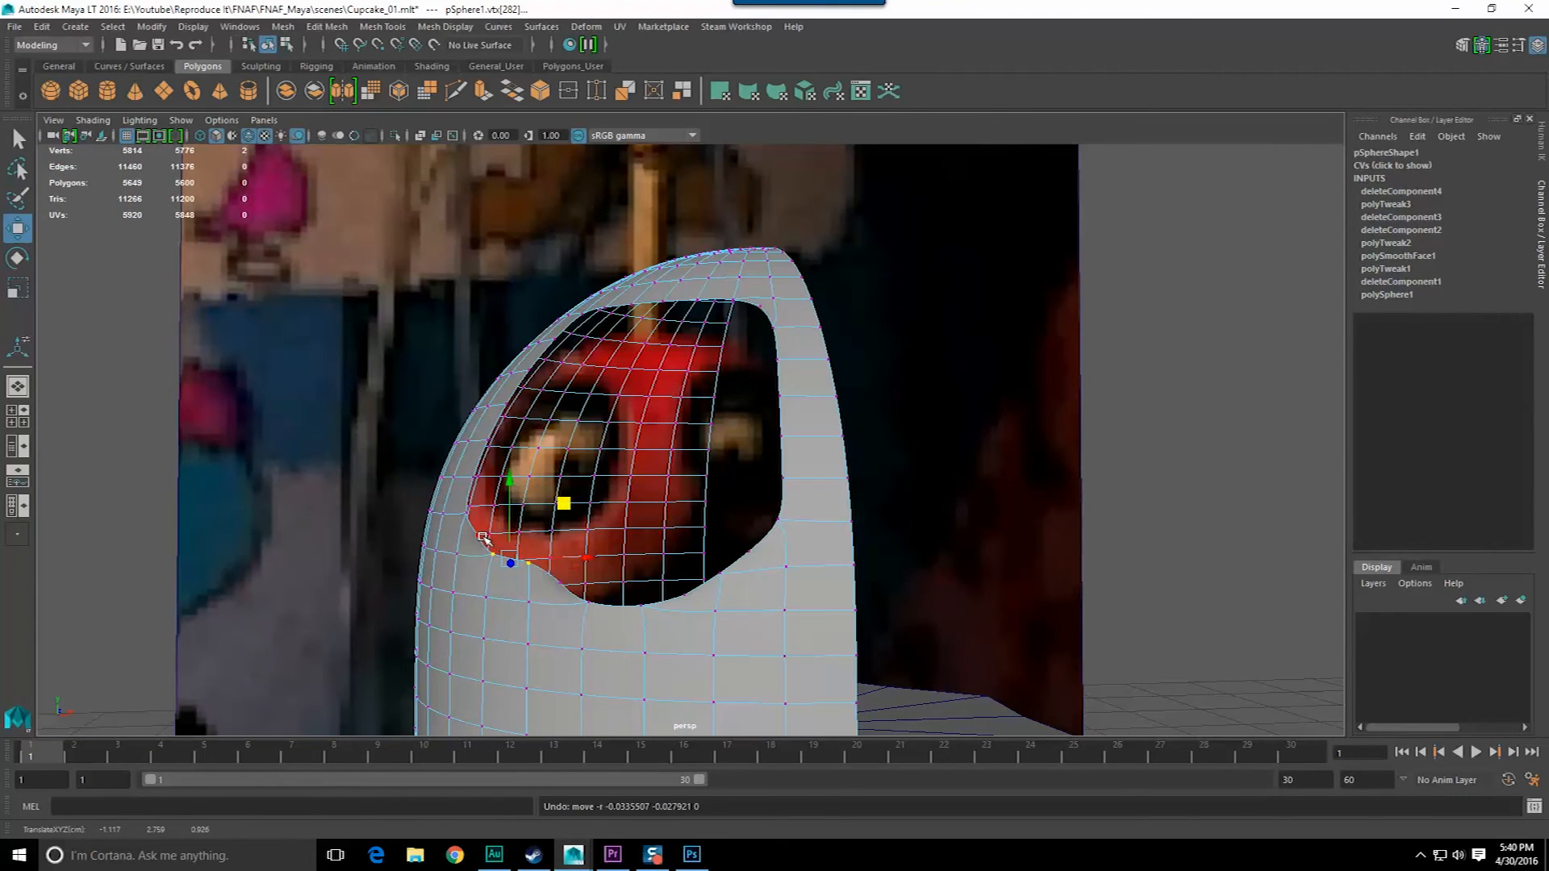
left_click_drag(548, 605, 597, 574, "alt")
left_click(597, 574)
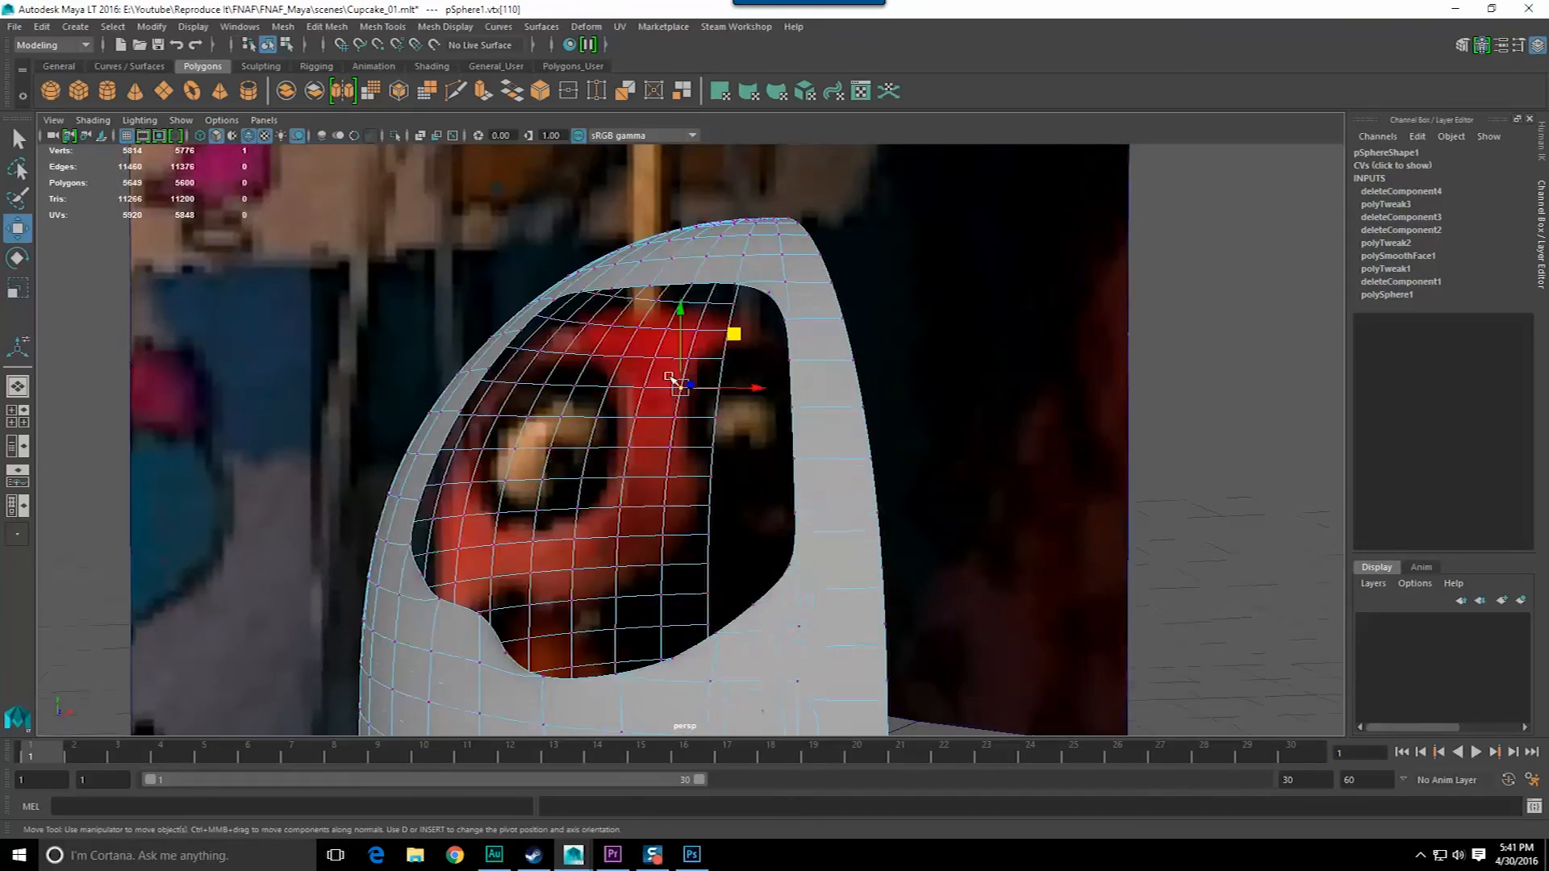
- Set the Move tool's soft selection falloff radius to 0.4 and pull the eye hole's rim vertices into a rounder outline
double_click(18, 228)
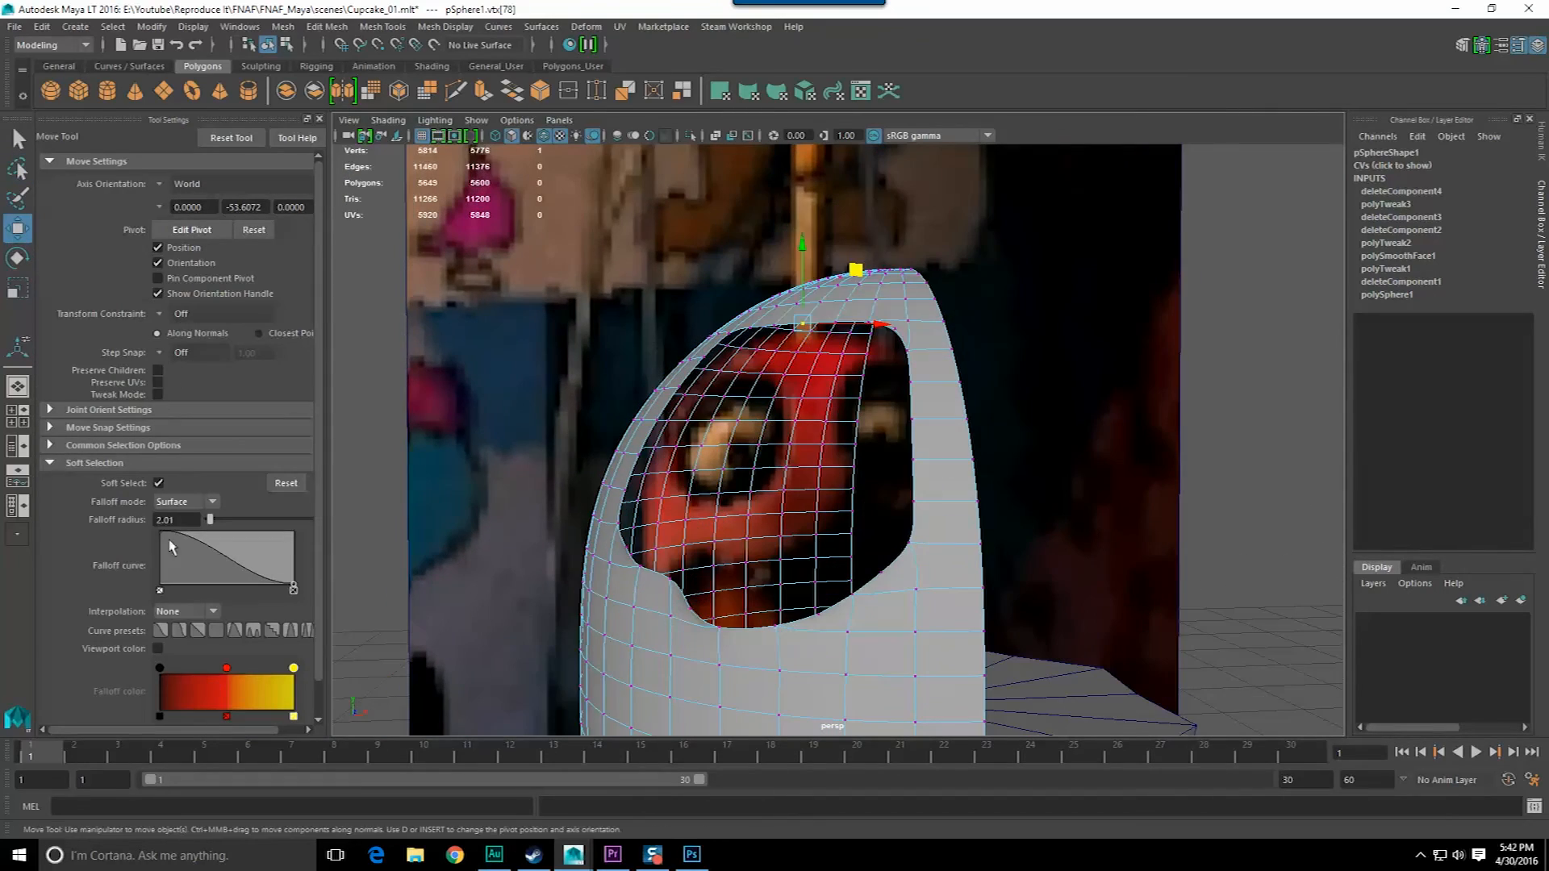
double_click(174, 522)
type("0.4")
key("Return")
left_click_drag(856, 270, 885, 245)
left_click_drag(726, 452, 714, 456, "alt")
left_click(640, 596)
- Refine the eye hole's rim in the front and perspective views with a soft selection falloff radius of 0.2, undoing unwanted moves
key("space")
key("space")
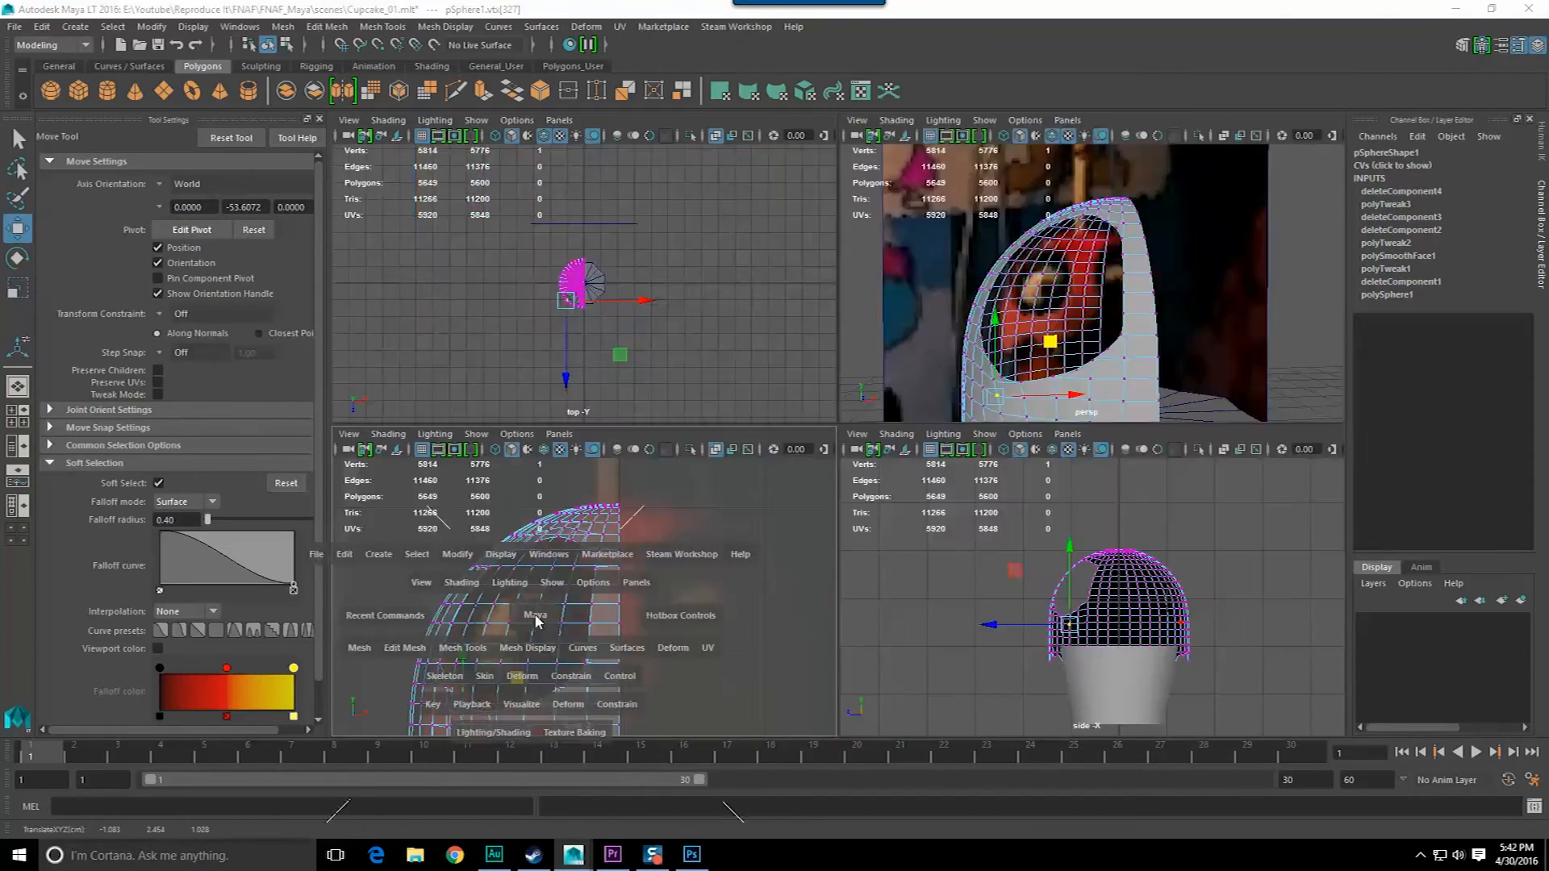
left_click_drag(718, 519, 732, 505)
key("ctrl+z")
key("ctrl+z")
key("ctrl+z")
key("ctrl+z")
key("ctrl+z")
key("ctrl+z")
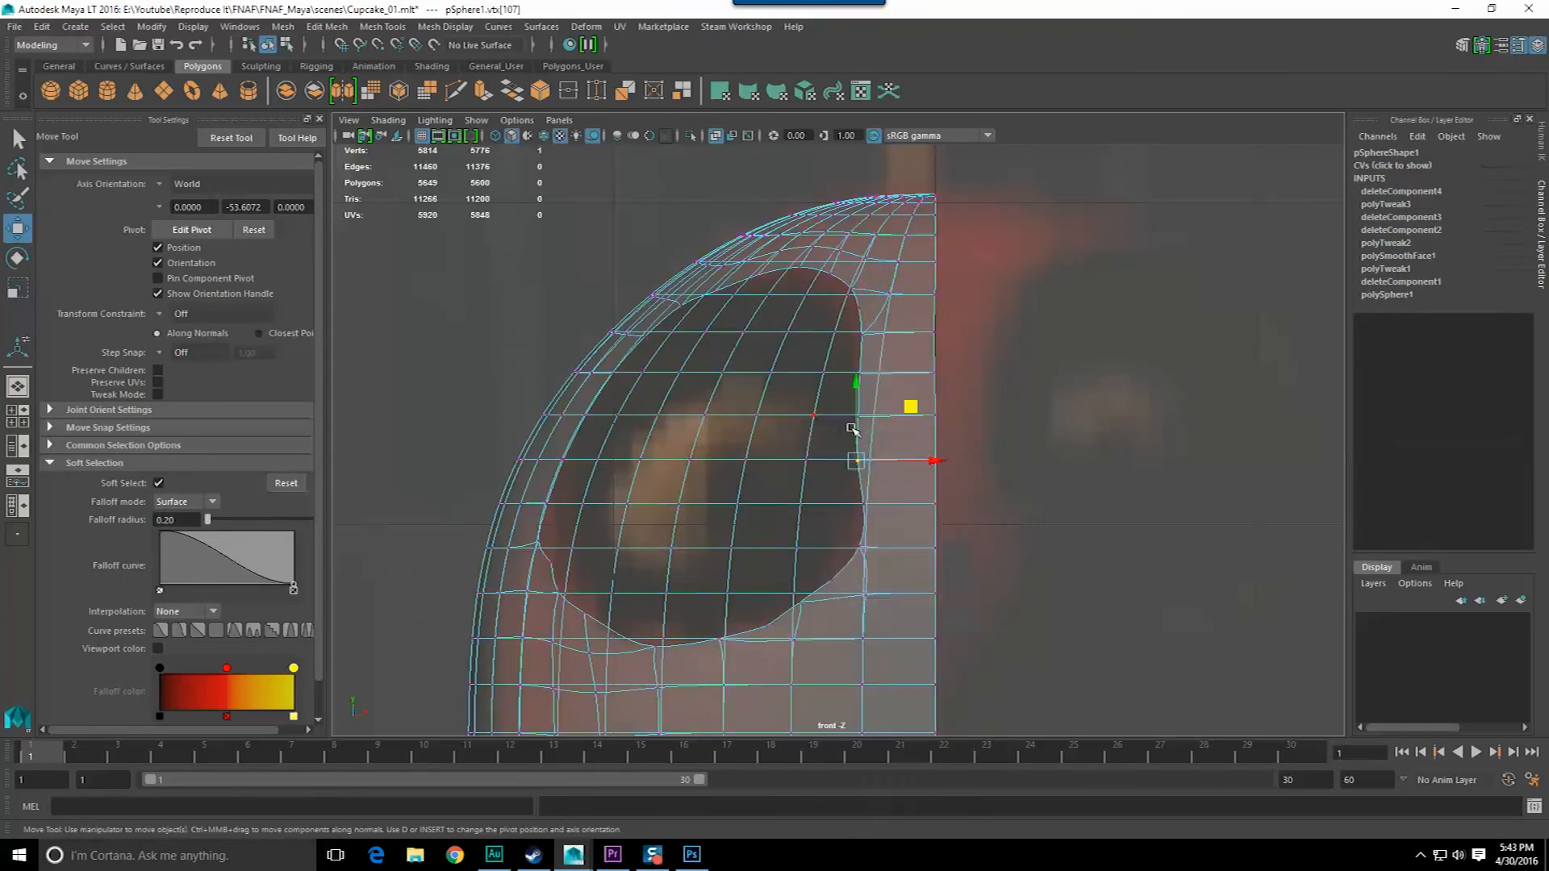
key("space")
key("space")
right_click_drag(871, 477, 737, 408, "alt")
left_click_drag(737, 408, 695, 522, "alt")
right_click_drag(1073, 517, 1025, 495, "alt")
- Turn off soft selection, align the vertices of the half dome's open seam on the centre line, and return to object selection
key("F8")
key("space")
key("space")
key("q")
right_click_drag(840, 427, 764, 427)
left_click_drag(875, 278, 831, 565)
key("b")
key("r")
key("w")
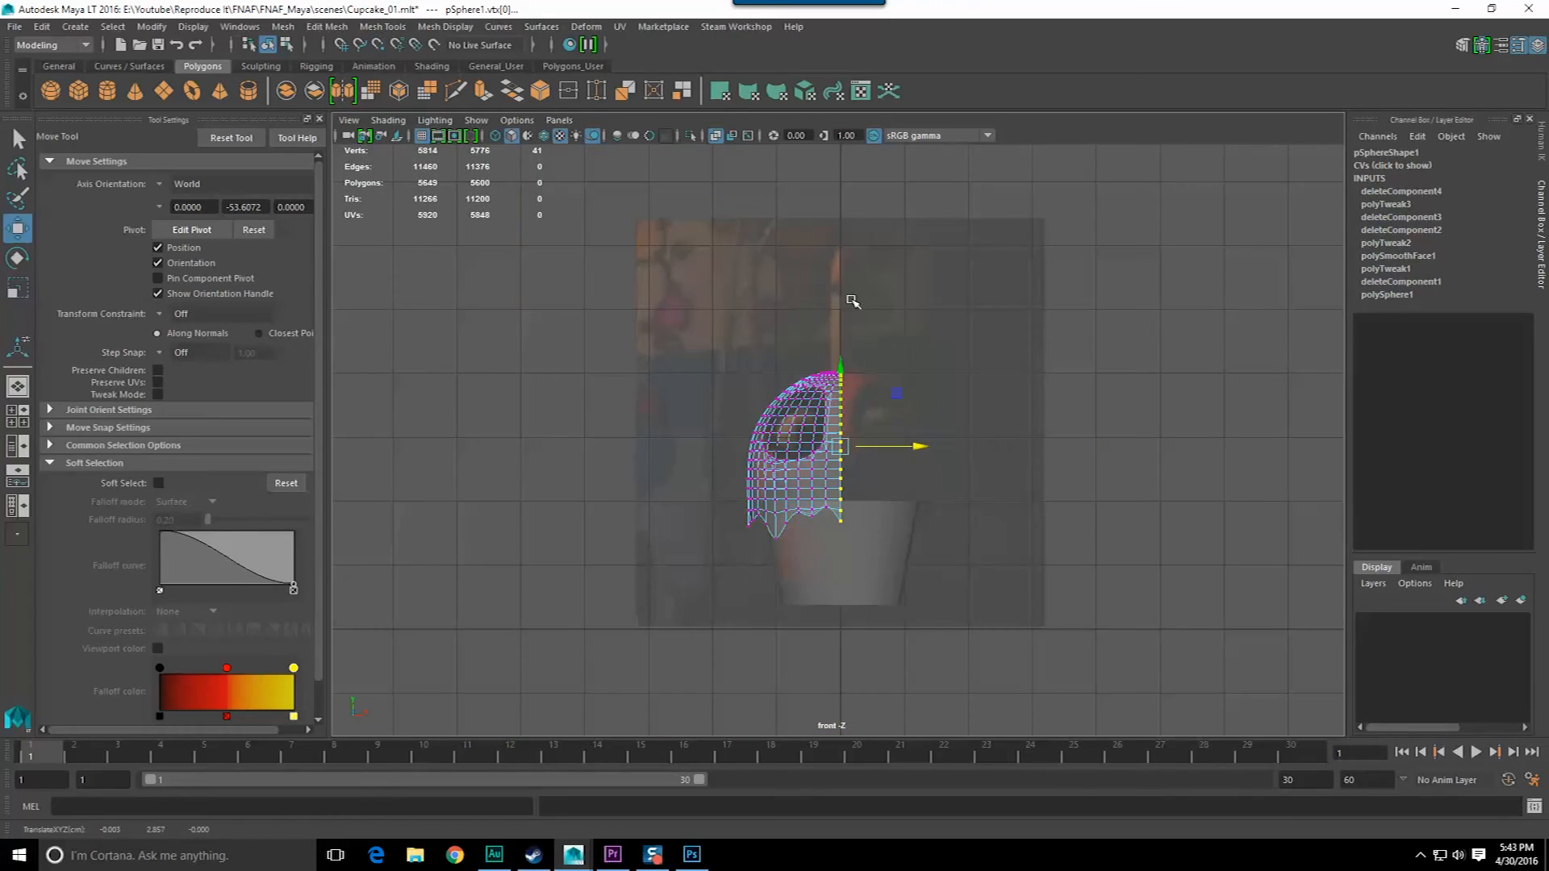
key("F8")
scroll(853, 301, "up", 5)
- Try to mirror the half dome and undo the result
left_click(283, 27)
left_click(434, 221)
left_click(1189, 444)
key("ctrl+z")
left_click(1341, 443)
- Mirror the half dome across the world X axis in the positive direction with border merging off, and select the full dome
left_click(327, 27)
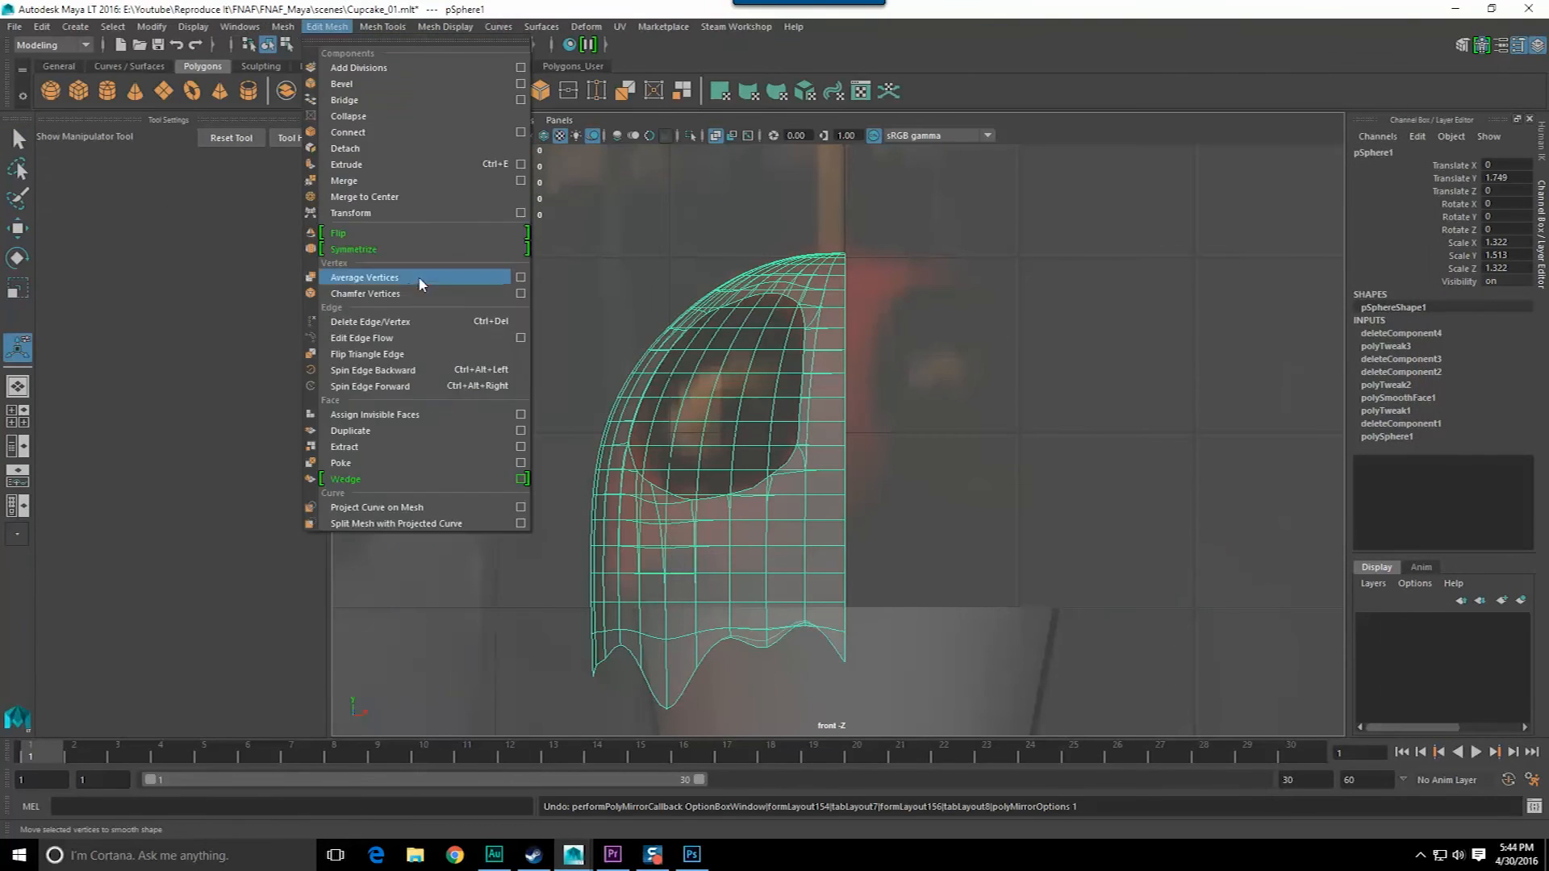
mouse_move(283, 27)
left_click(435, 241)
left_click(1049, 443)
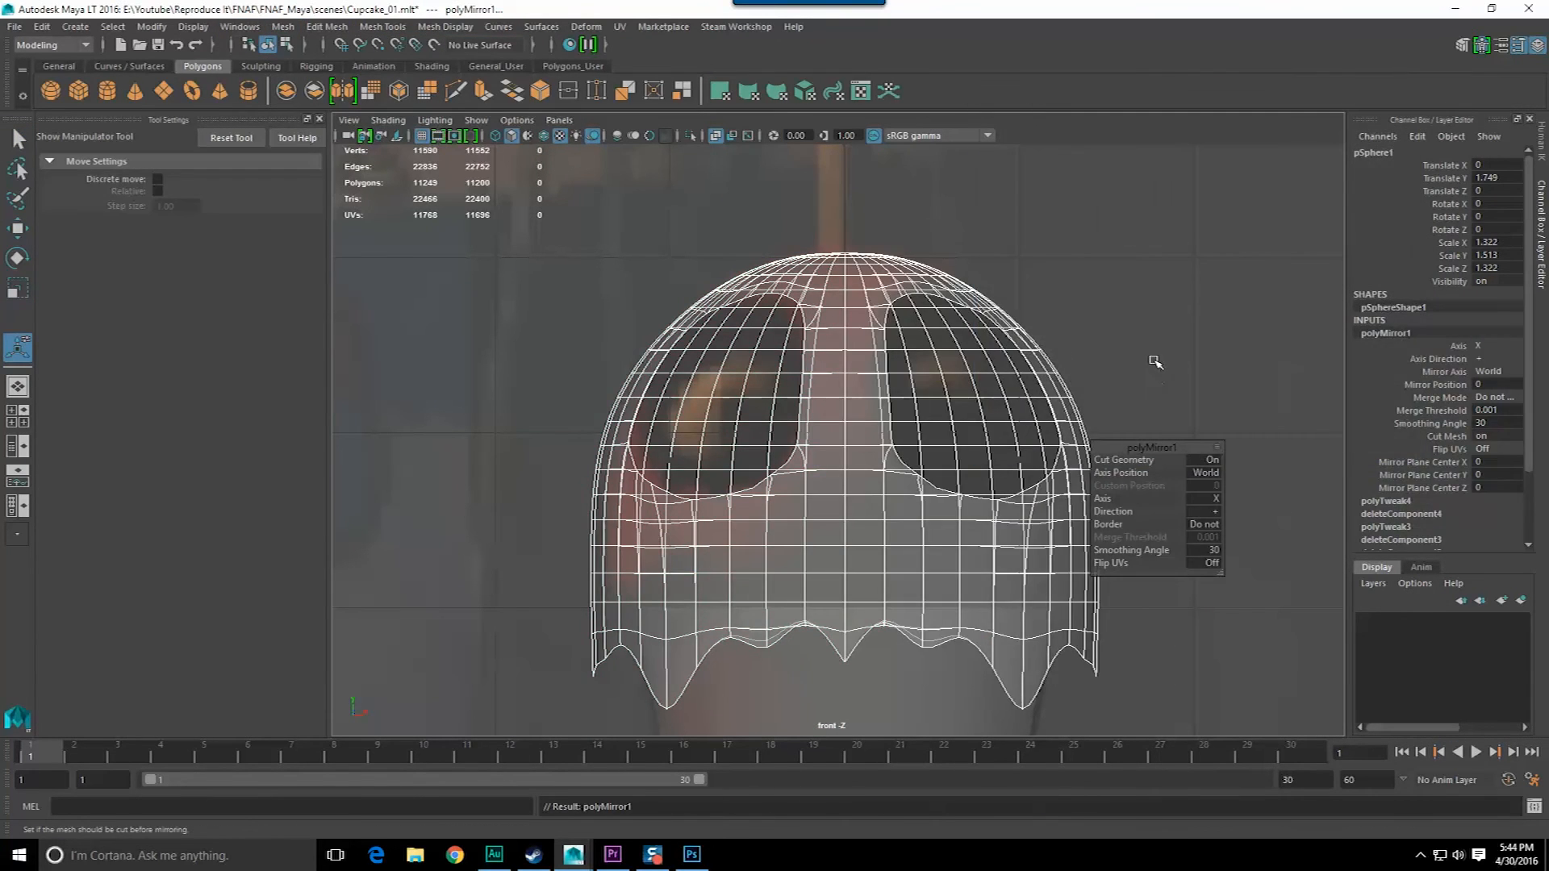
left_click(1128, 415)
key("q")
left_click(853, 515)
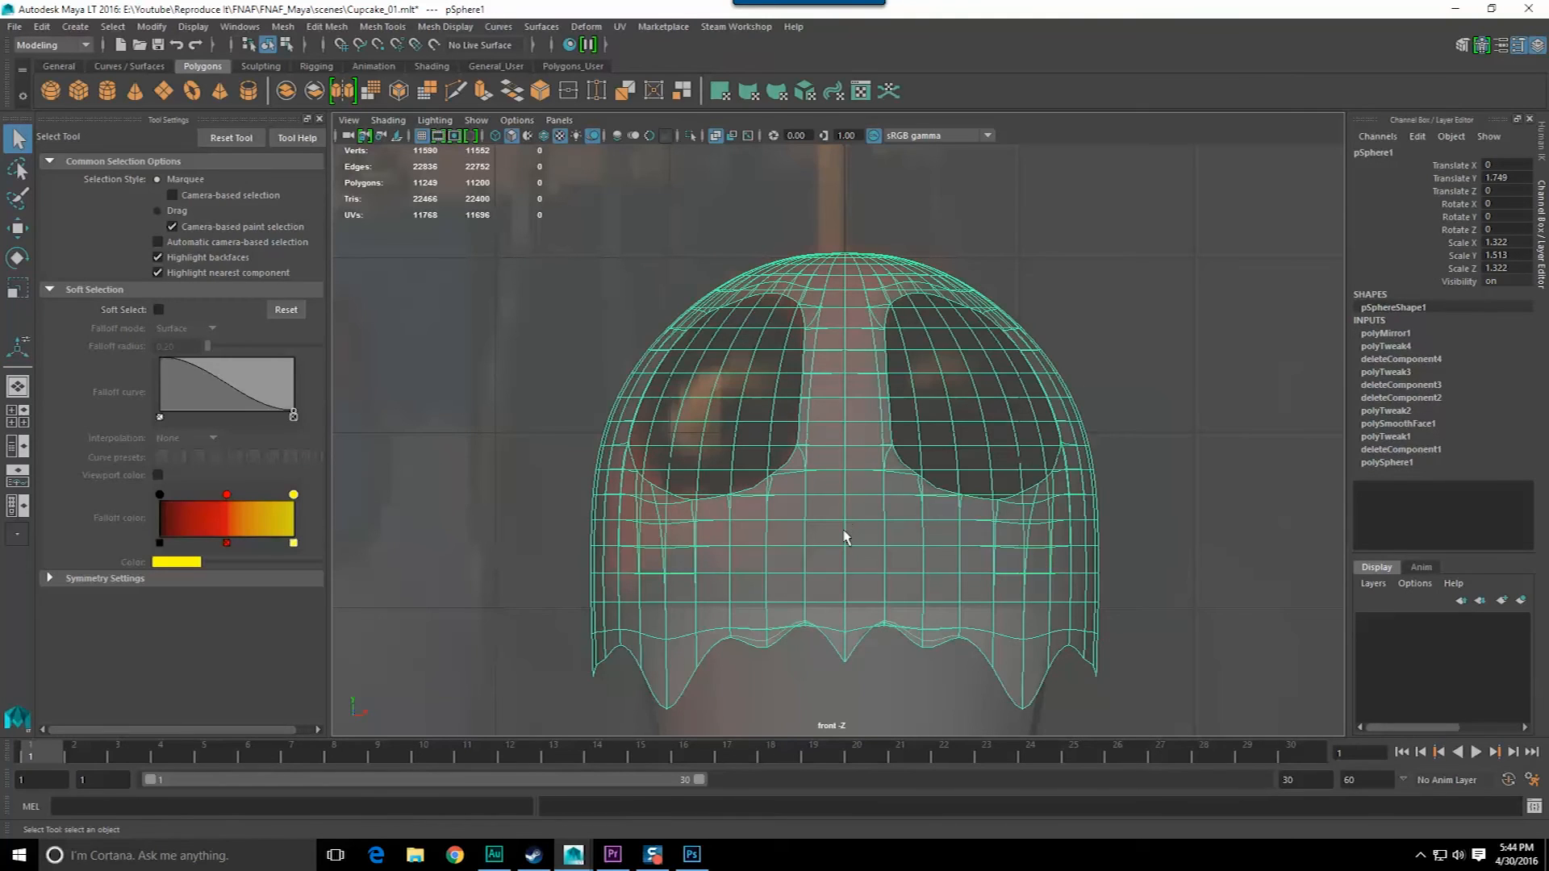
- Deselect the dome and examine its mirrored eye holes in the perspective view
key("space")
key("space")
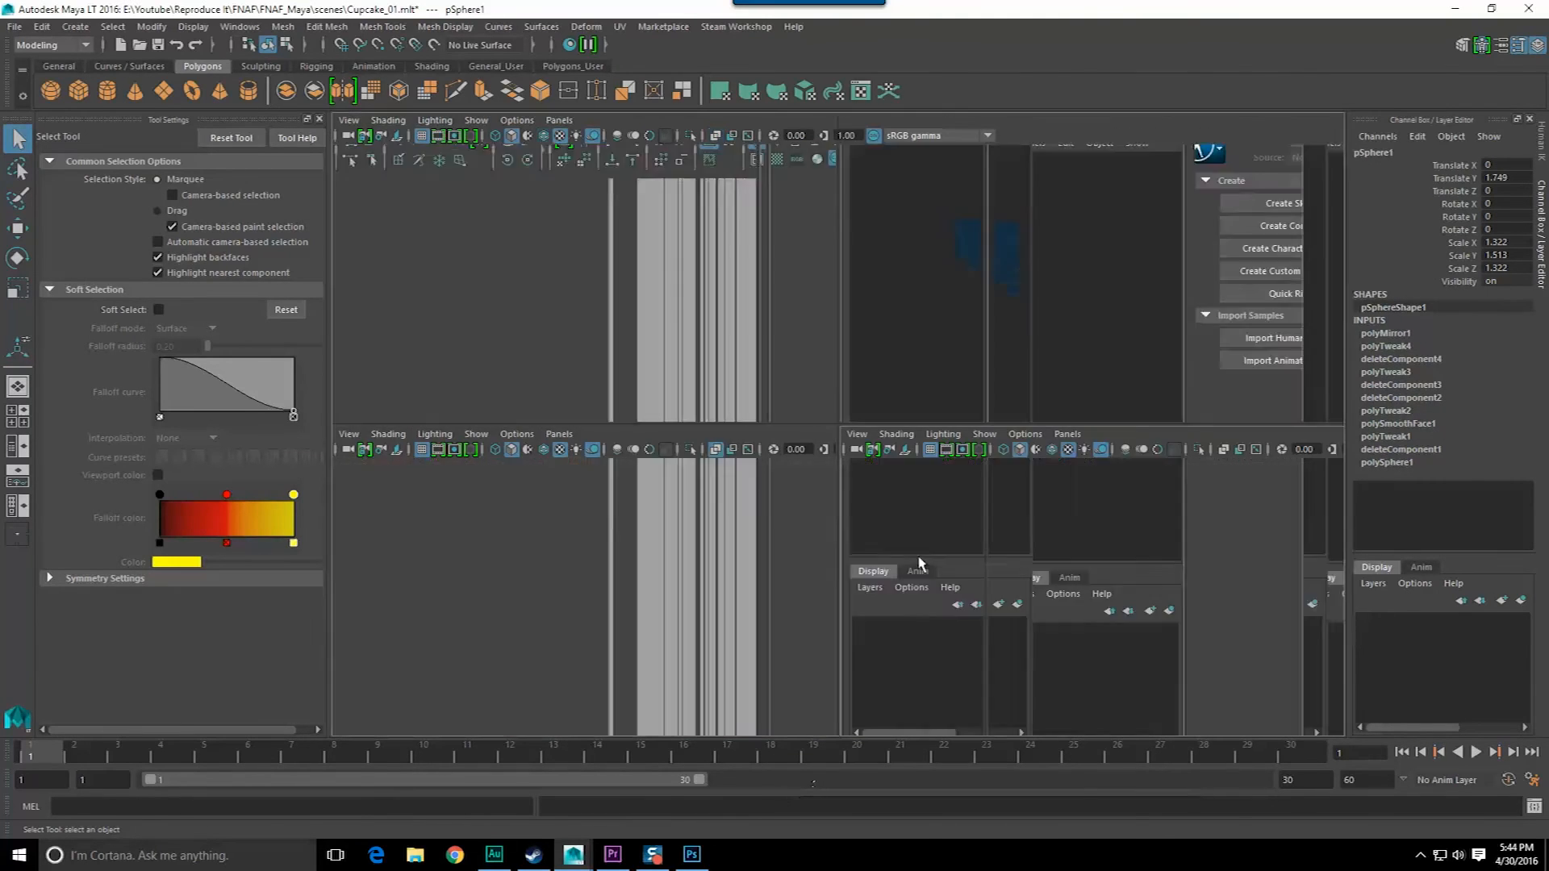
left_click(811, 524, "alt")
key("space")
key("space")
left_click_drag(1072, 373, 795, 342, "alt")
right_click_drag(795, 341, 806, 347)
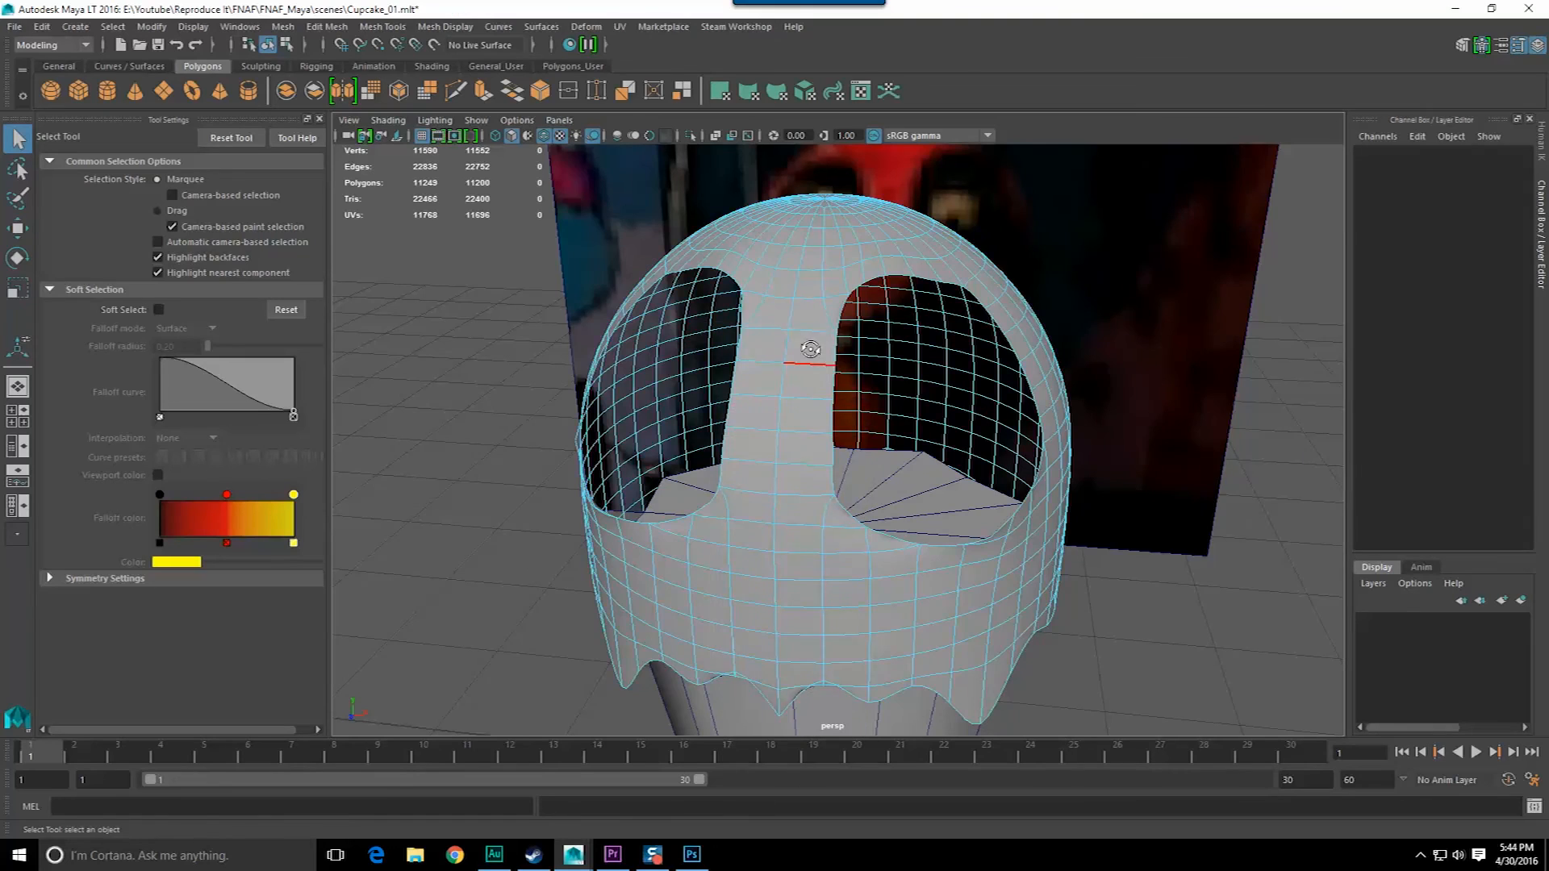
left_click_drag(806, 347, 768, 334, "alt")
- Try to extrude all the faces of the dome and undo the extrusion
key("F8")
right_click_drag(717, 314, 717, 343)
mouse_move(737, 405)
left_mouse_down("alt")
mouse_move(754, 390)
mouse_move(757, 419)
mouse_move(734, 427)
left_mouse_up("alt")
scroll(758, 419, "down", 3)
scroll(736, 429, "up", 3)
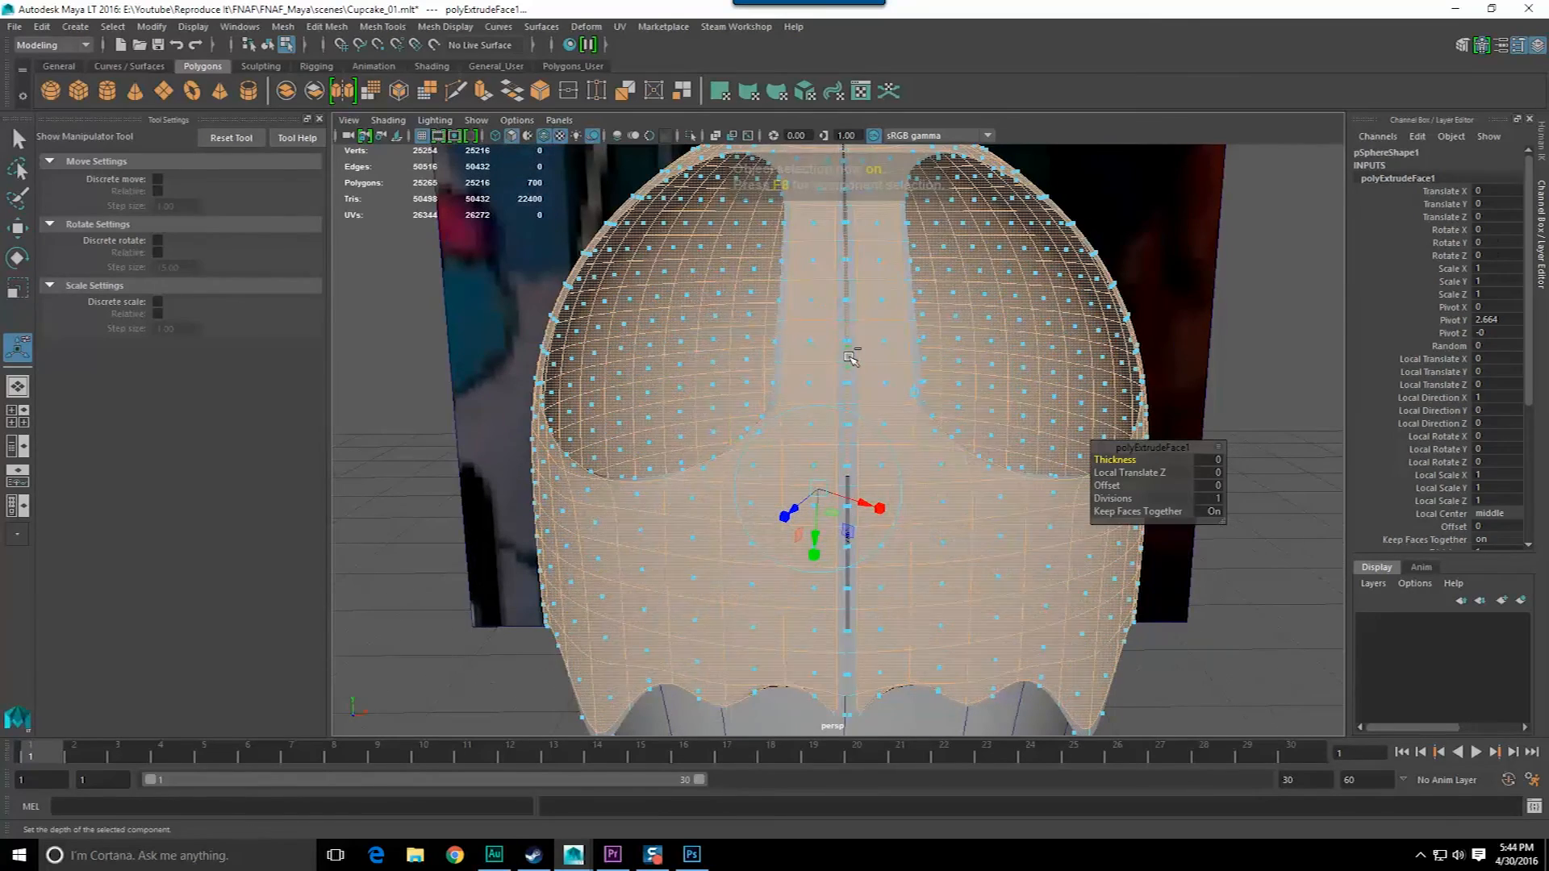
key("ctrl+z")
key("ctrl+z")
key("space")
key("q")
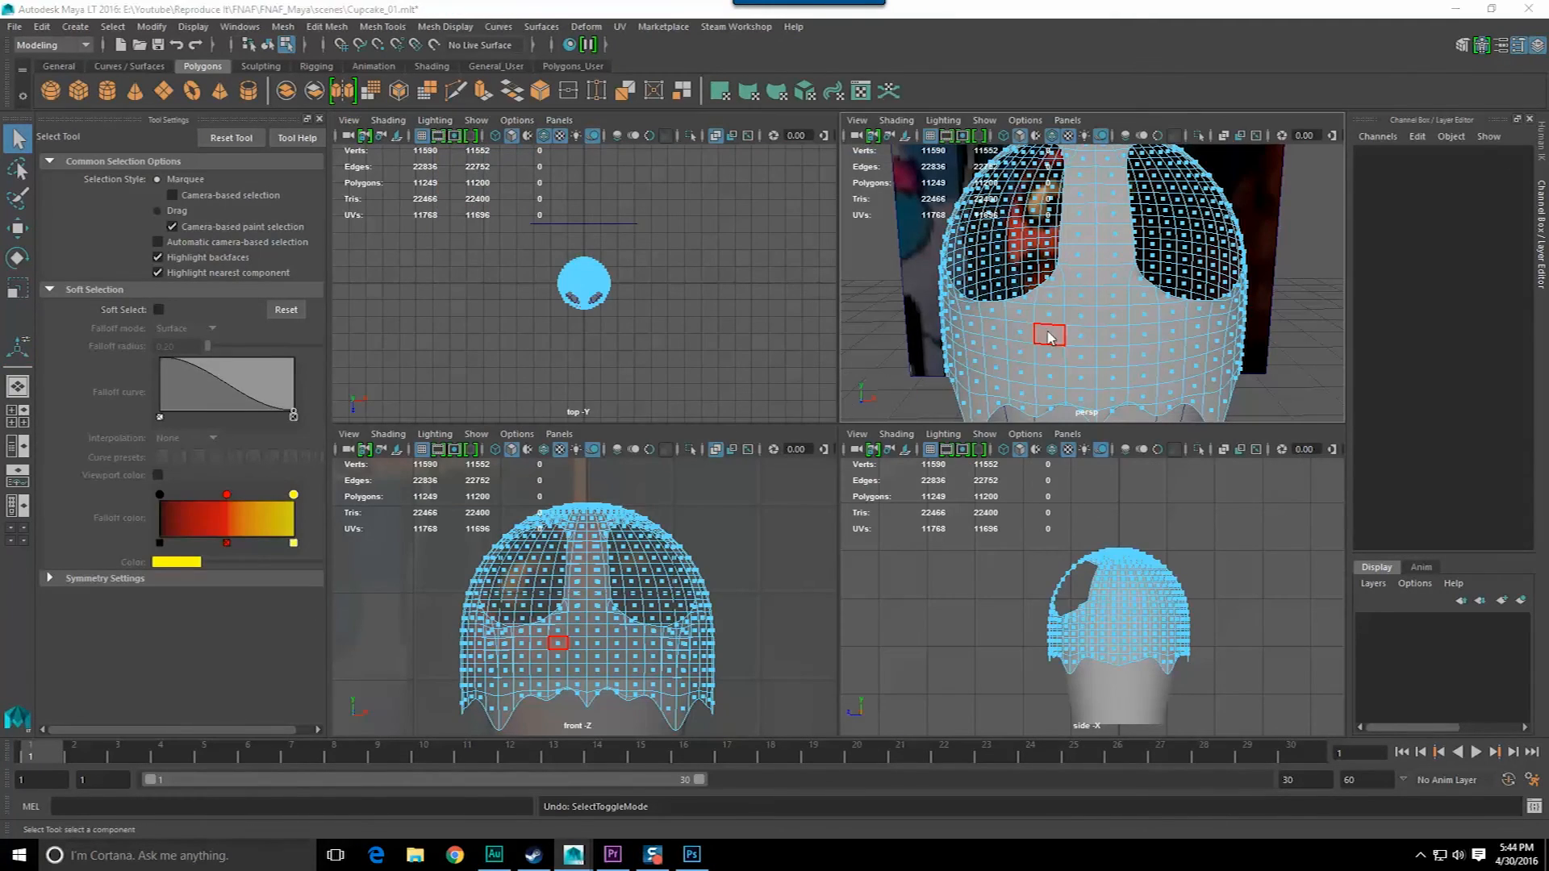
- Select all the vertices along the dome's vertical centre seam in the front view
key("space")
scroll(867, 341, "down", 1)
right_click_drag(850, 339, 759, 336)
scroll(771, 336, "down", 2)
key("space")
scroll(645, 545, "up", 2)
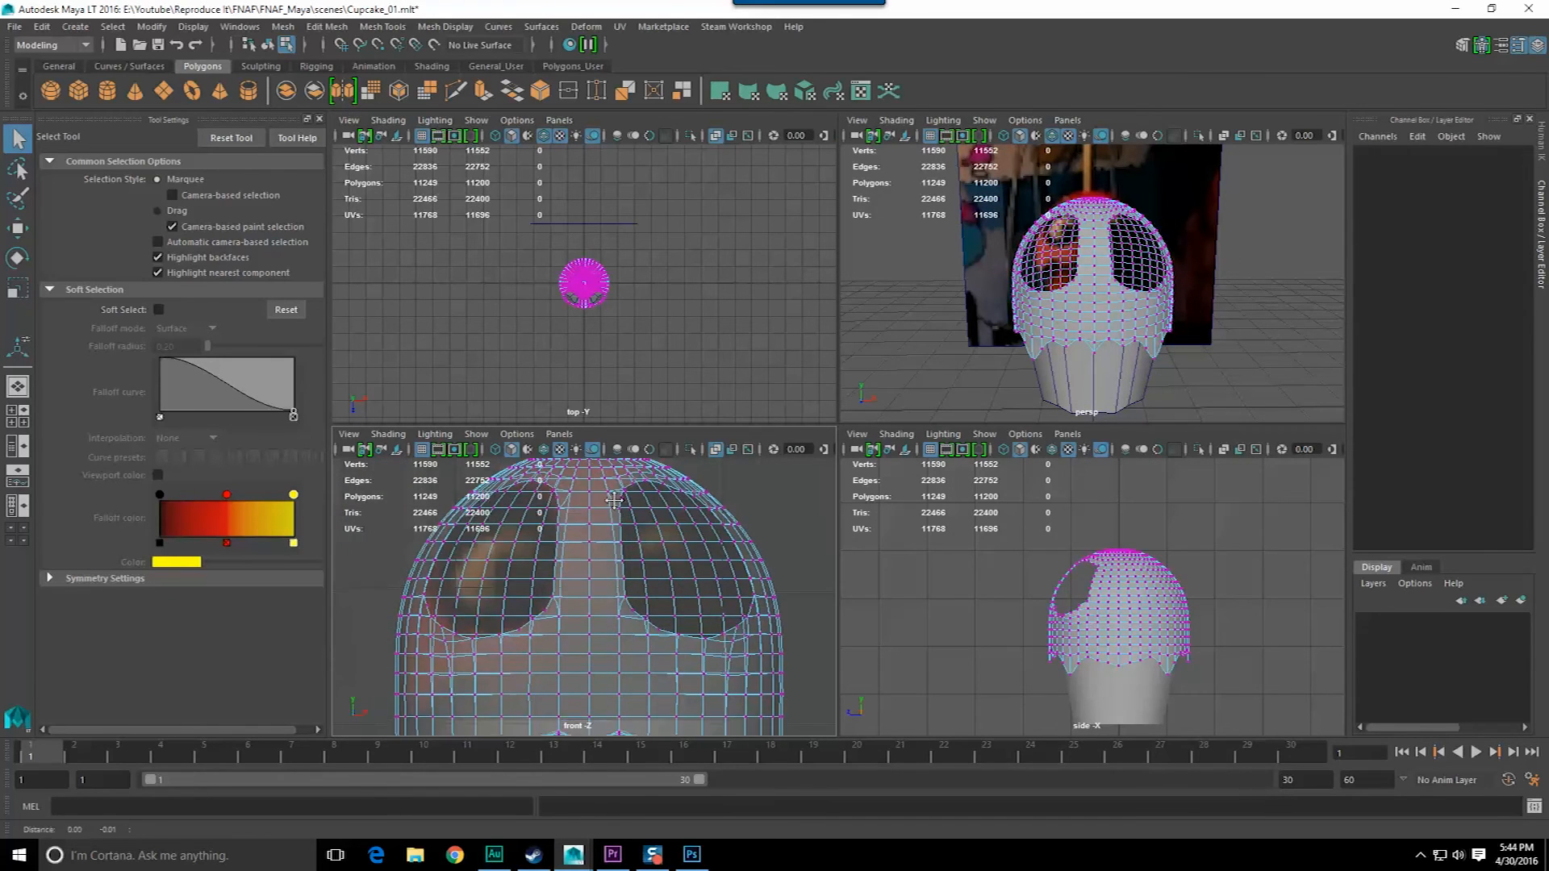
scroll(613, 549, "down", 4)
middle_click_drag(584, 552, 611, 535, "alt")
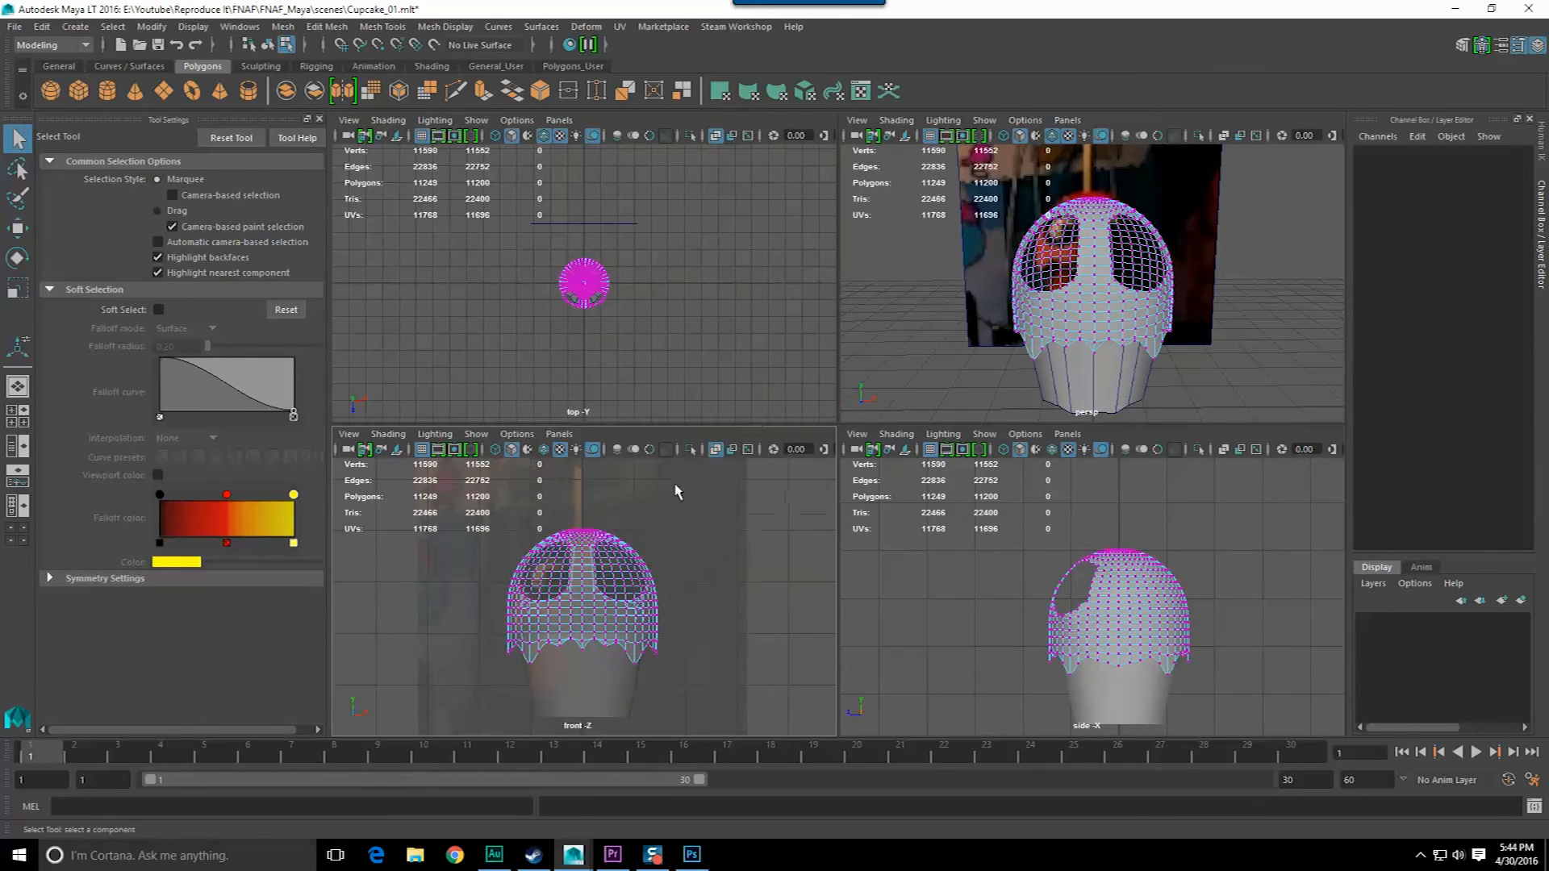
key("space")
scroll(799, 395, "up", 4)
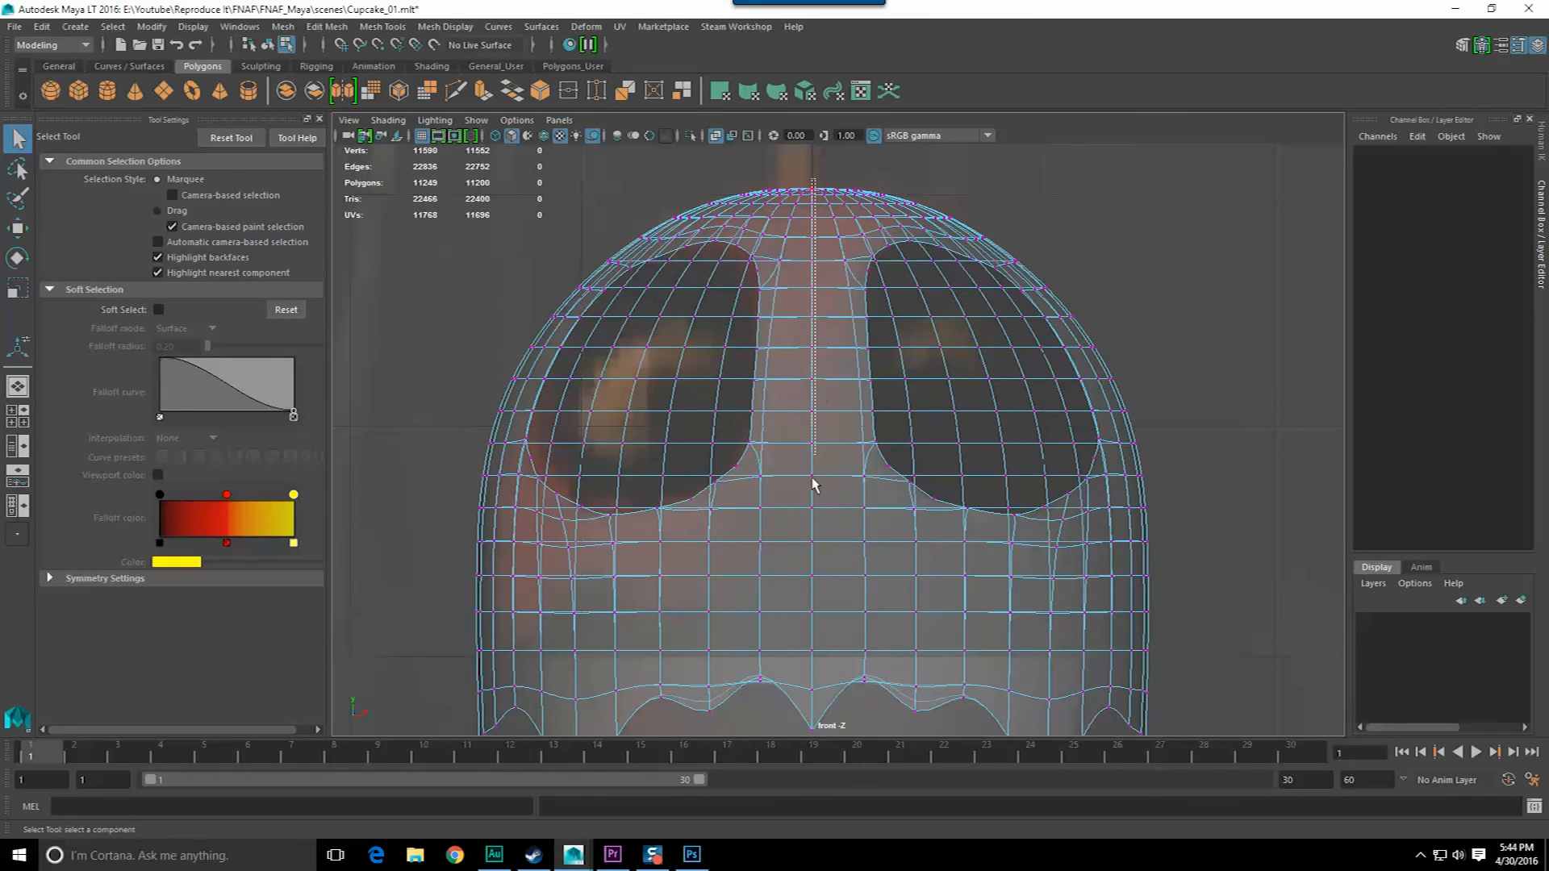
left_click_drag(801, 759, 817, 736)
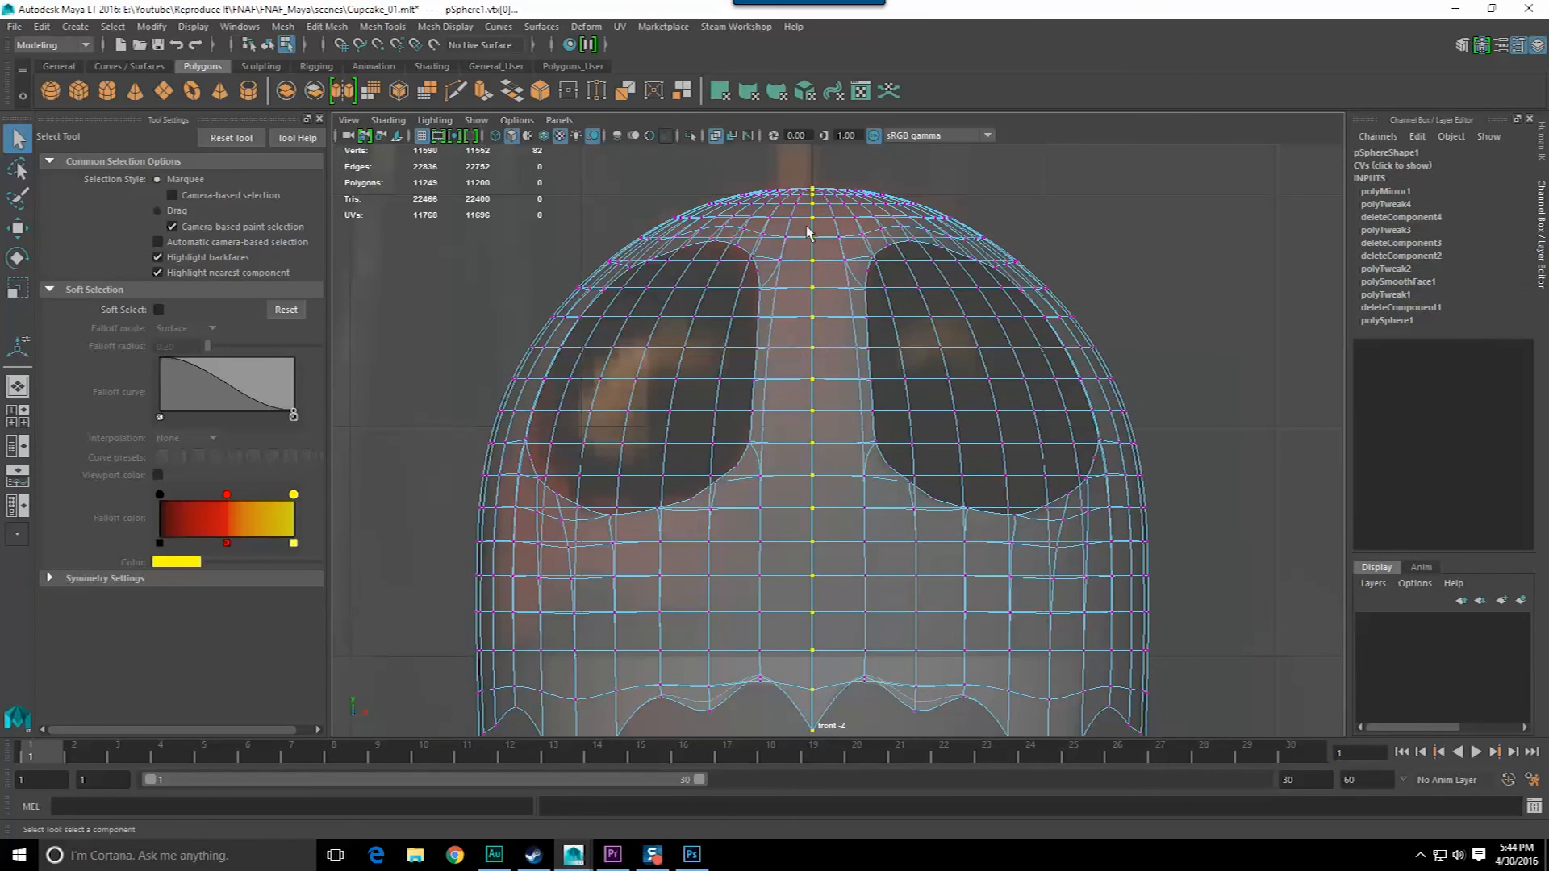
- Merge the selected centre seam vertices with a threshold of 0.01 and return to object selection
right_click_drag(818, 257, 886, 191, "shift")
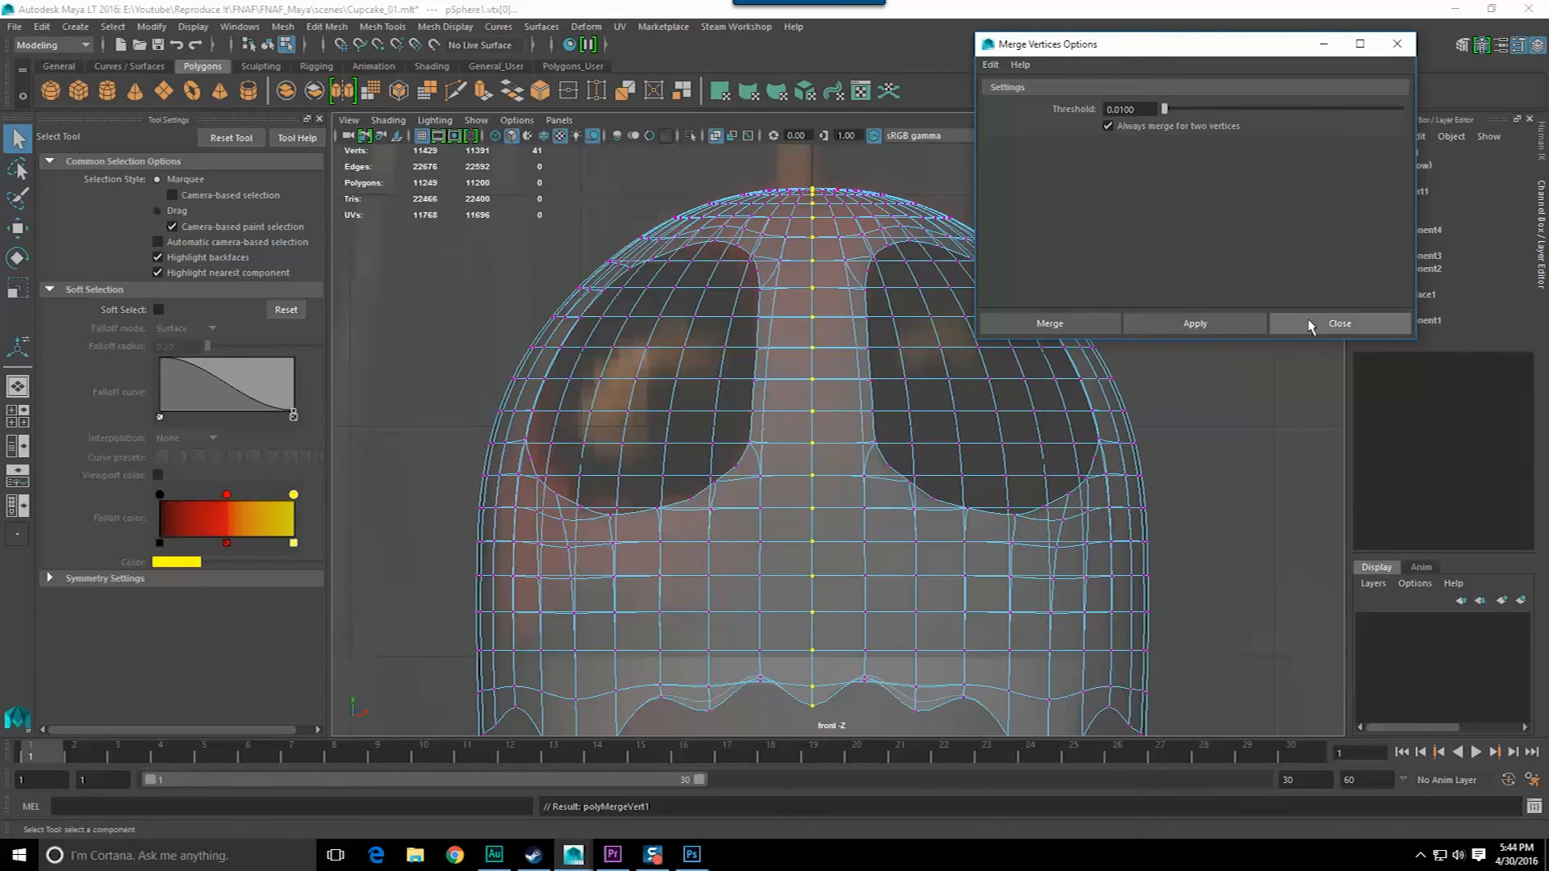
left_click(1310, 326)
key("space")
left_click_drag(1129, 291, 1057, 310, "alt")
scroll(1040, 342, "down", 5)
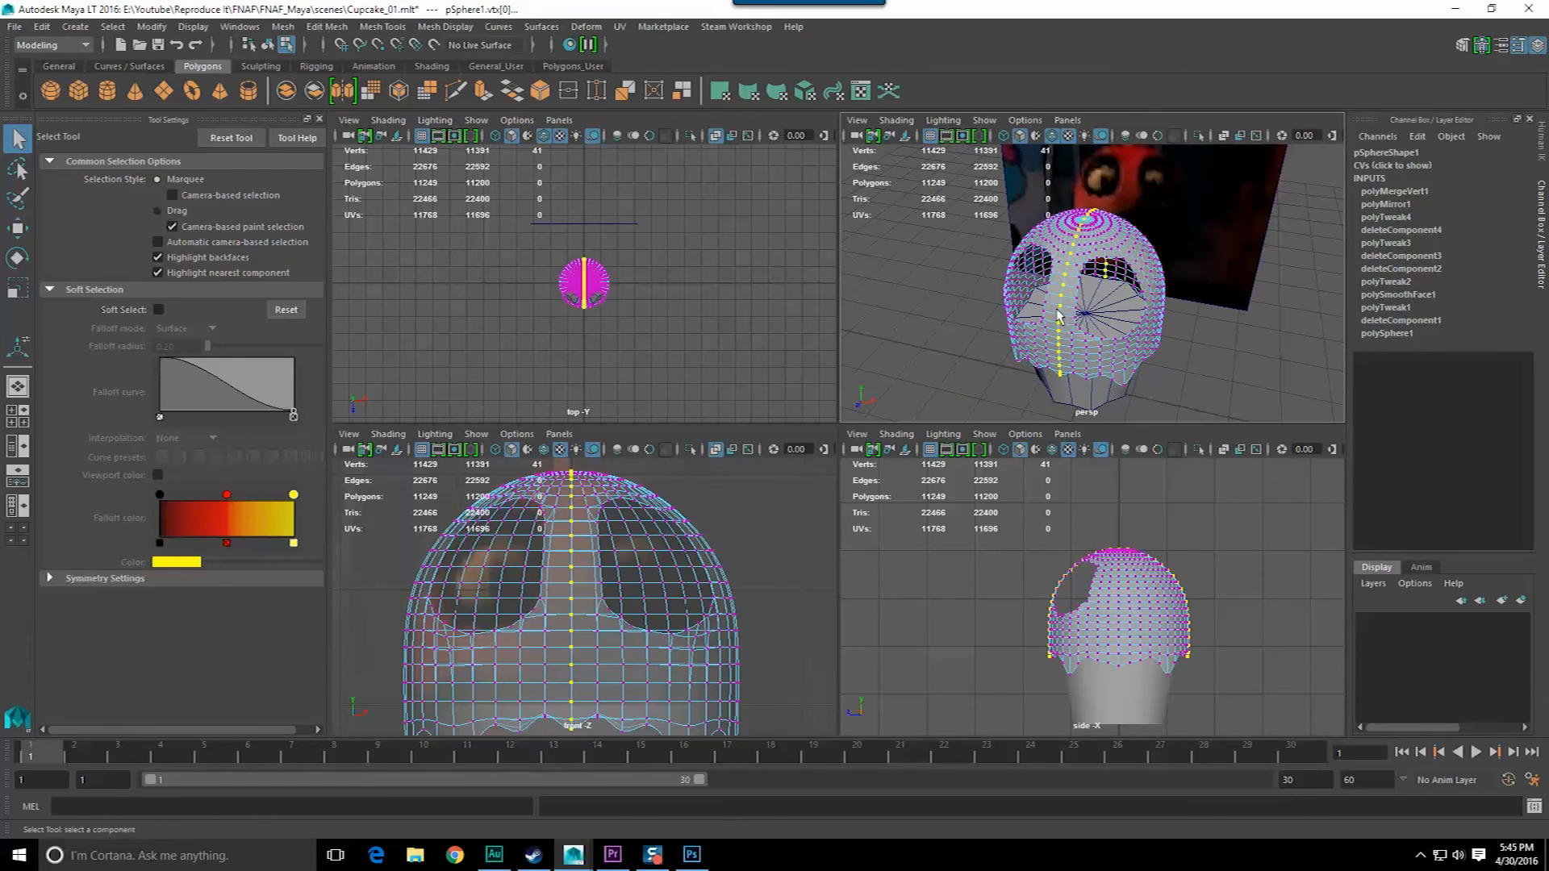
key("F8")
key("F8")
key("F8")
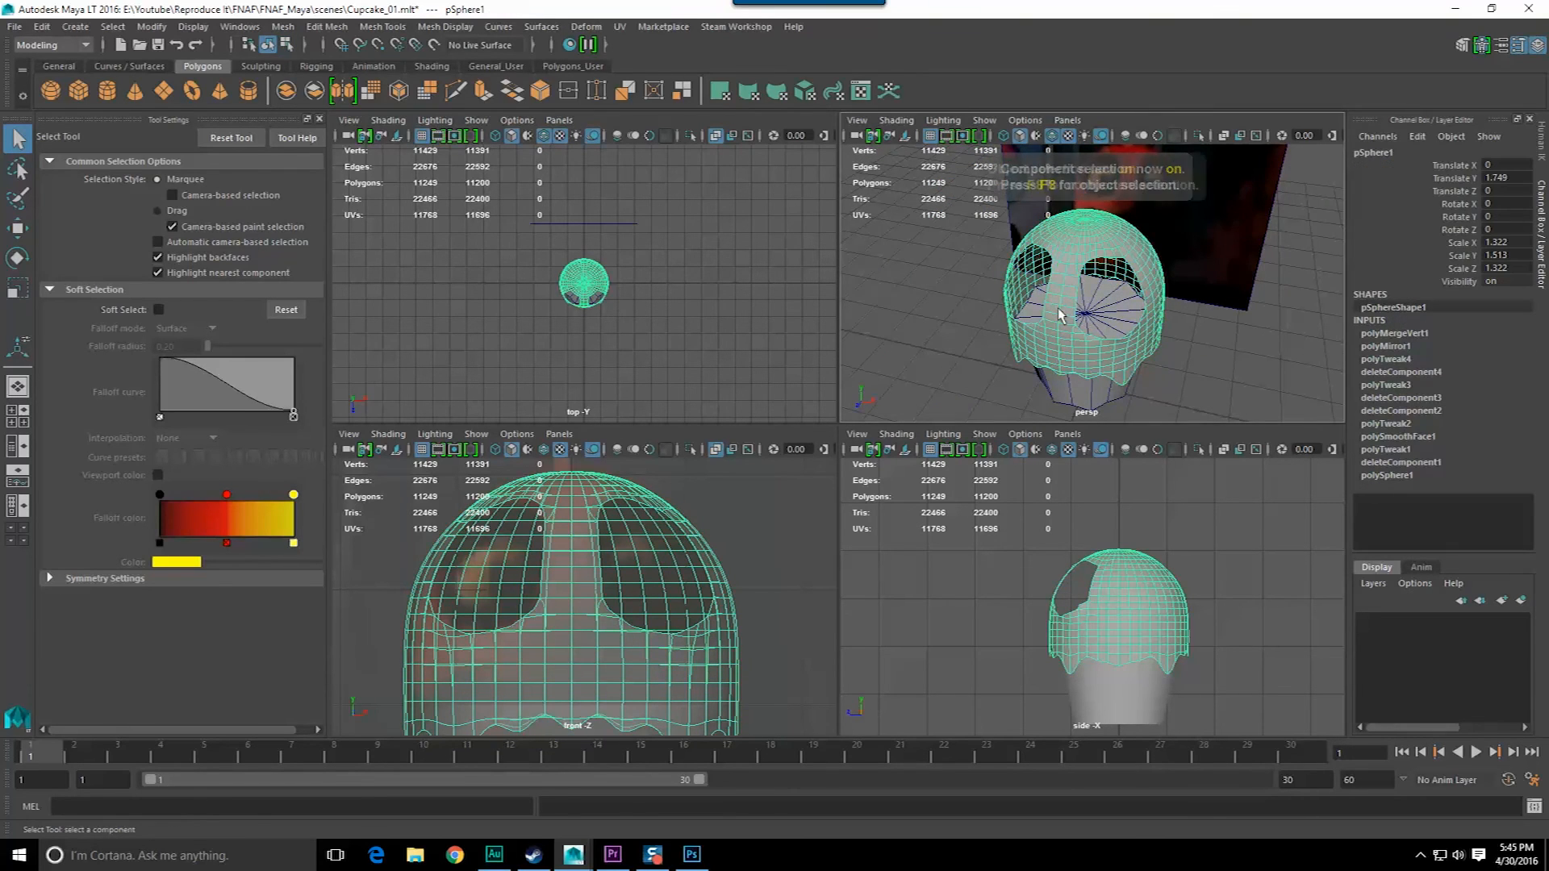
- Turn off the smooth mesh preview on the dome
scroll(1059, 308, "up", 5)
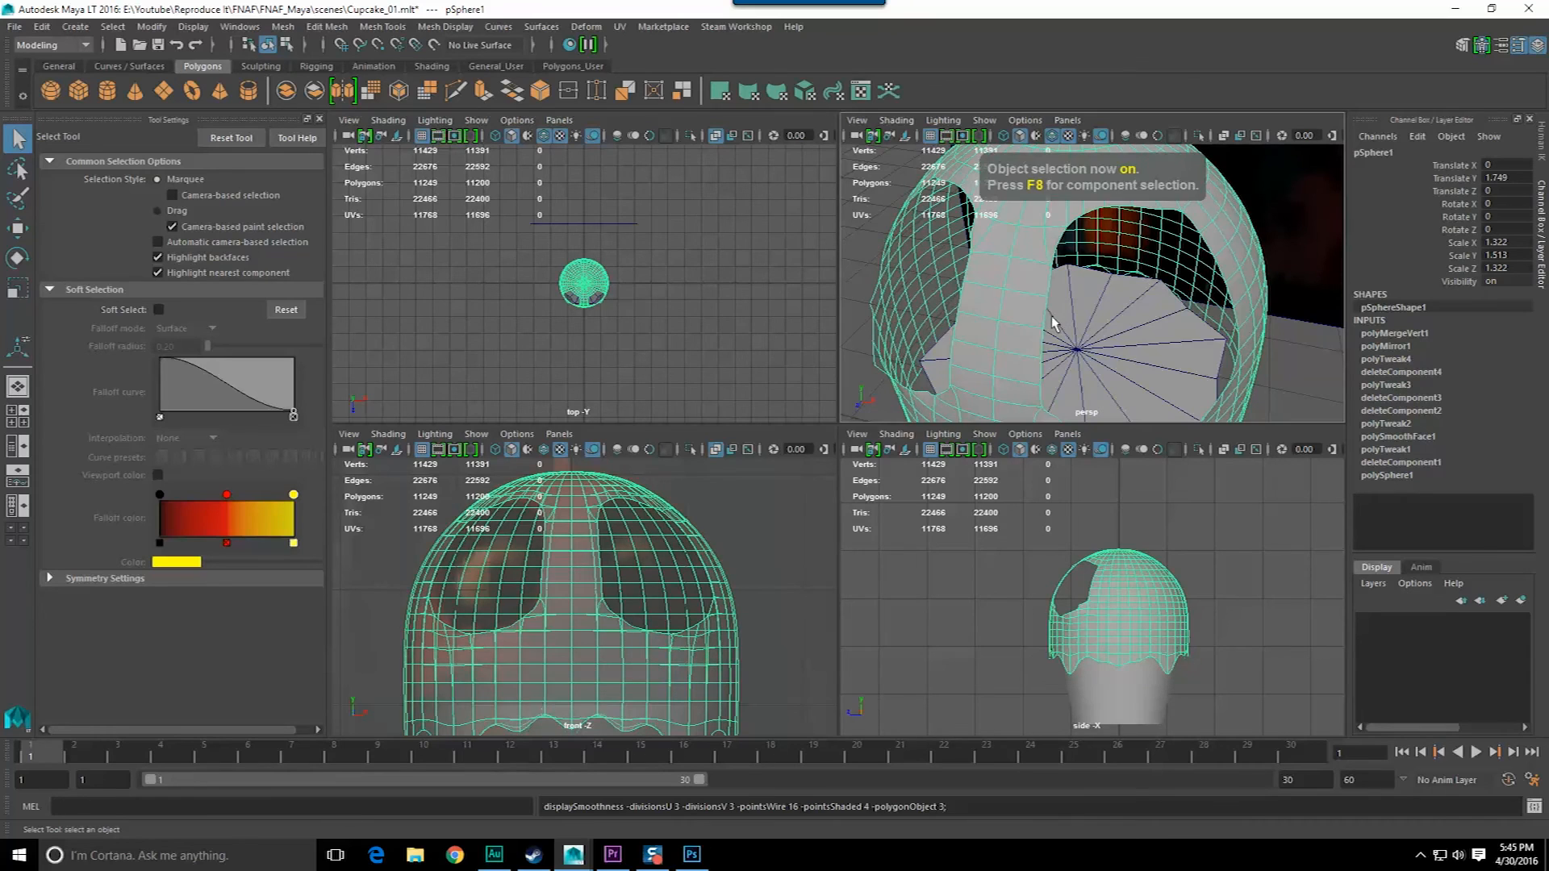
scroll(1054, 324, "down", 5)
left_click_drag(1054, 324, 1020, 325, "alt")
key("space")
left_click_drag(893, 423, 845, 381, "alt")
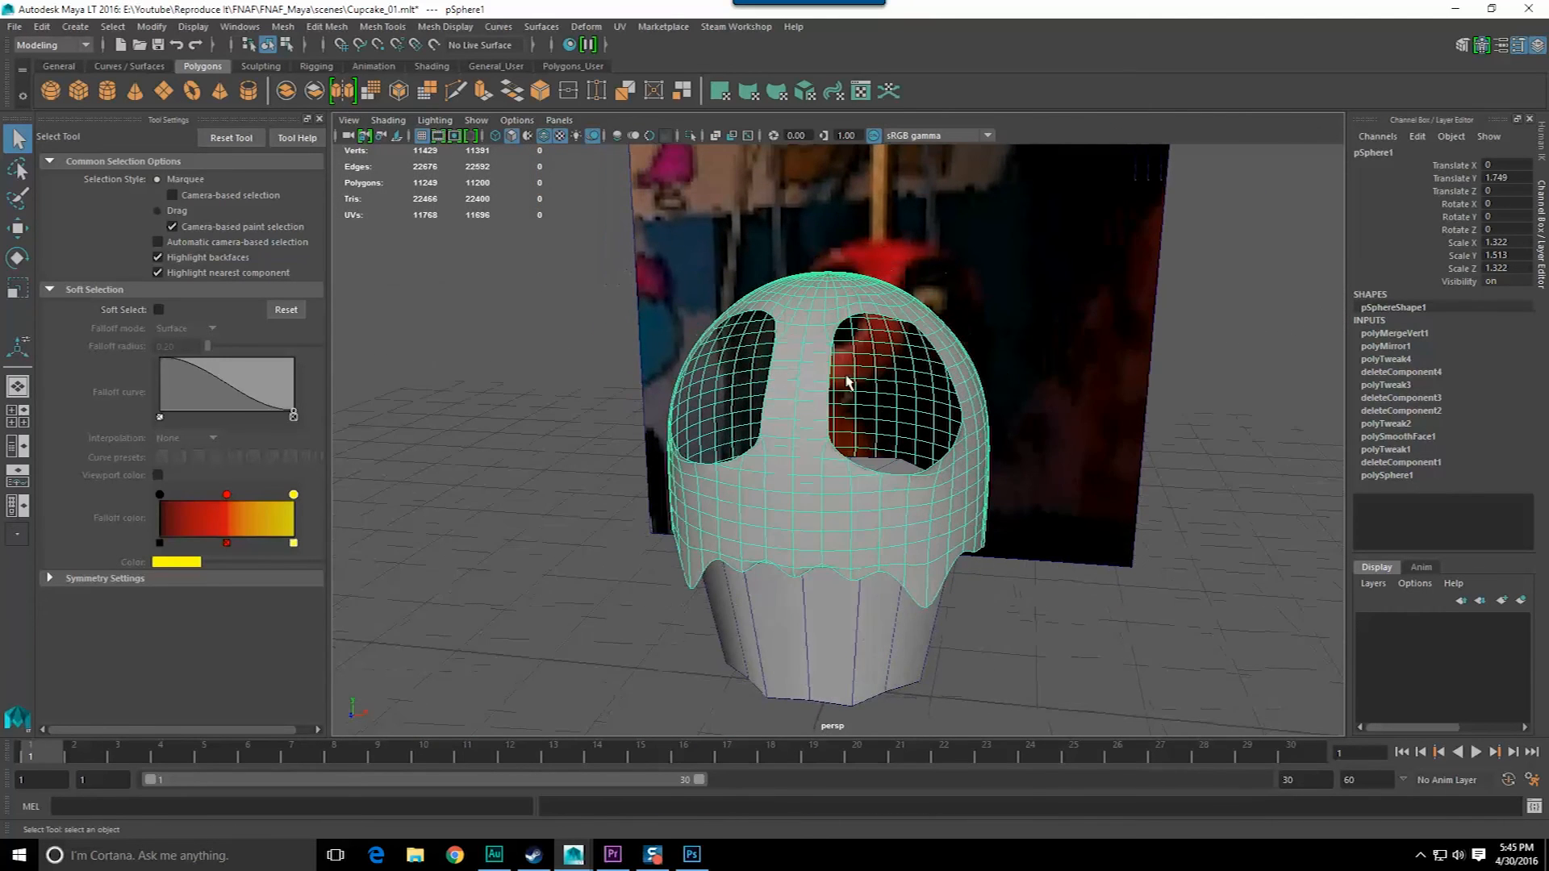
key("1")
- Extrude all the dome's faces with a local Z translation of about 0.05 to give the shell thickness
right_click(809, 335)
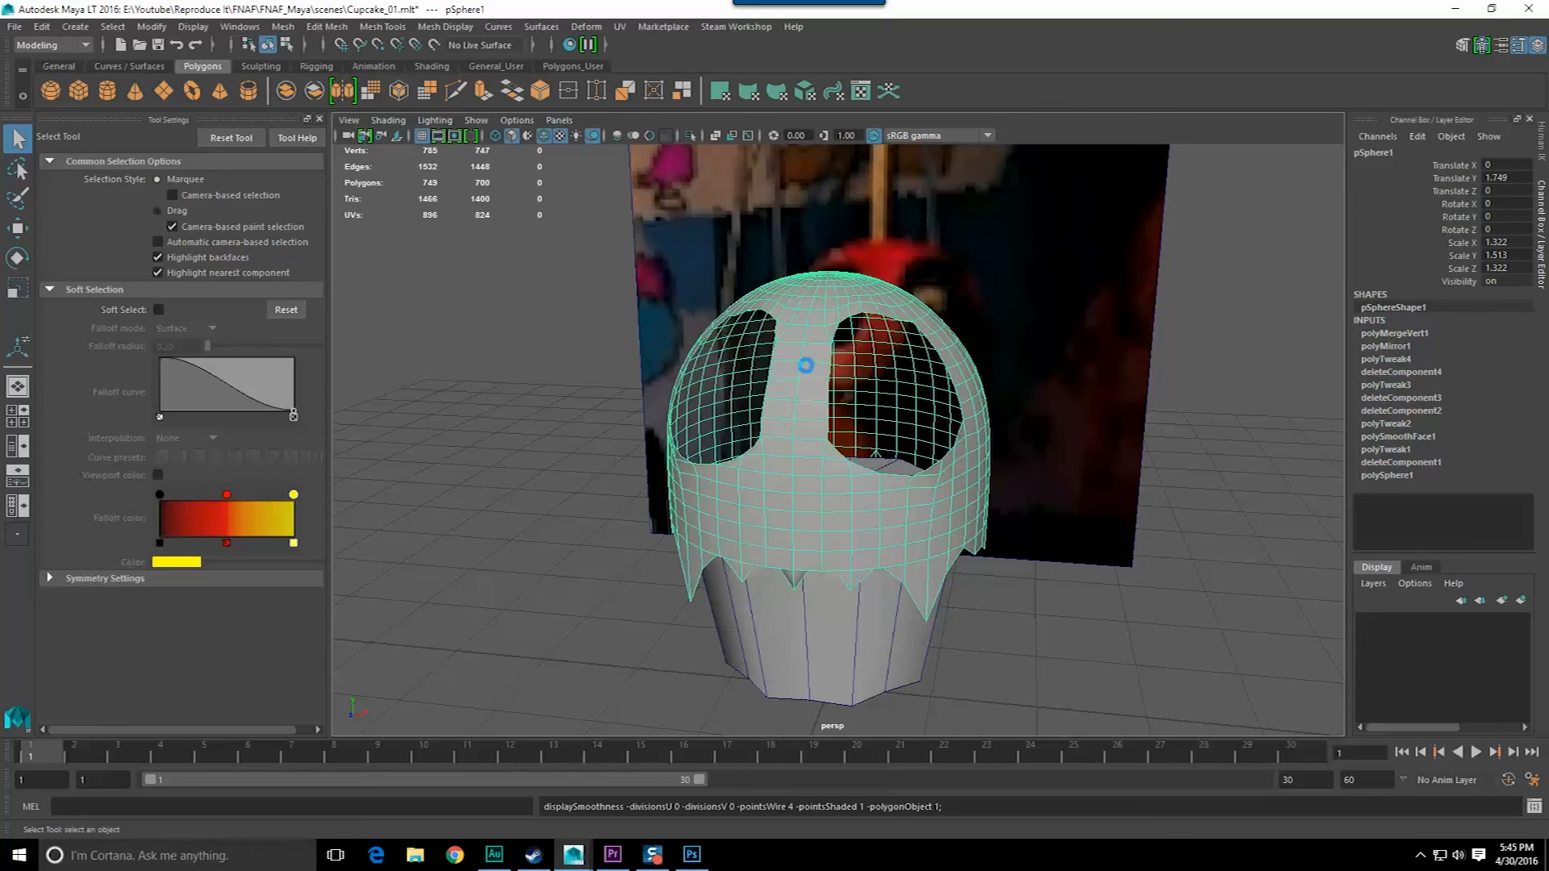
right_click_drag(813, 368, 827, 446, "alt")
left_click_drag(861, 528, 612, 577, "alt")
right_click_drag(621, 484, 662, 363, "alt")
middle_click_drag(661, 363, 721, 421, "alt")
left_click_drag(721, 421, 907, 443, "alt")
middle_click_drag(906, 443, 793, 441, "alt")
left_click_drag(793, 441, 985, 260, "alt")
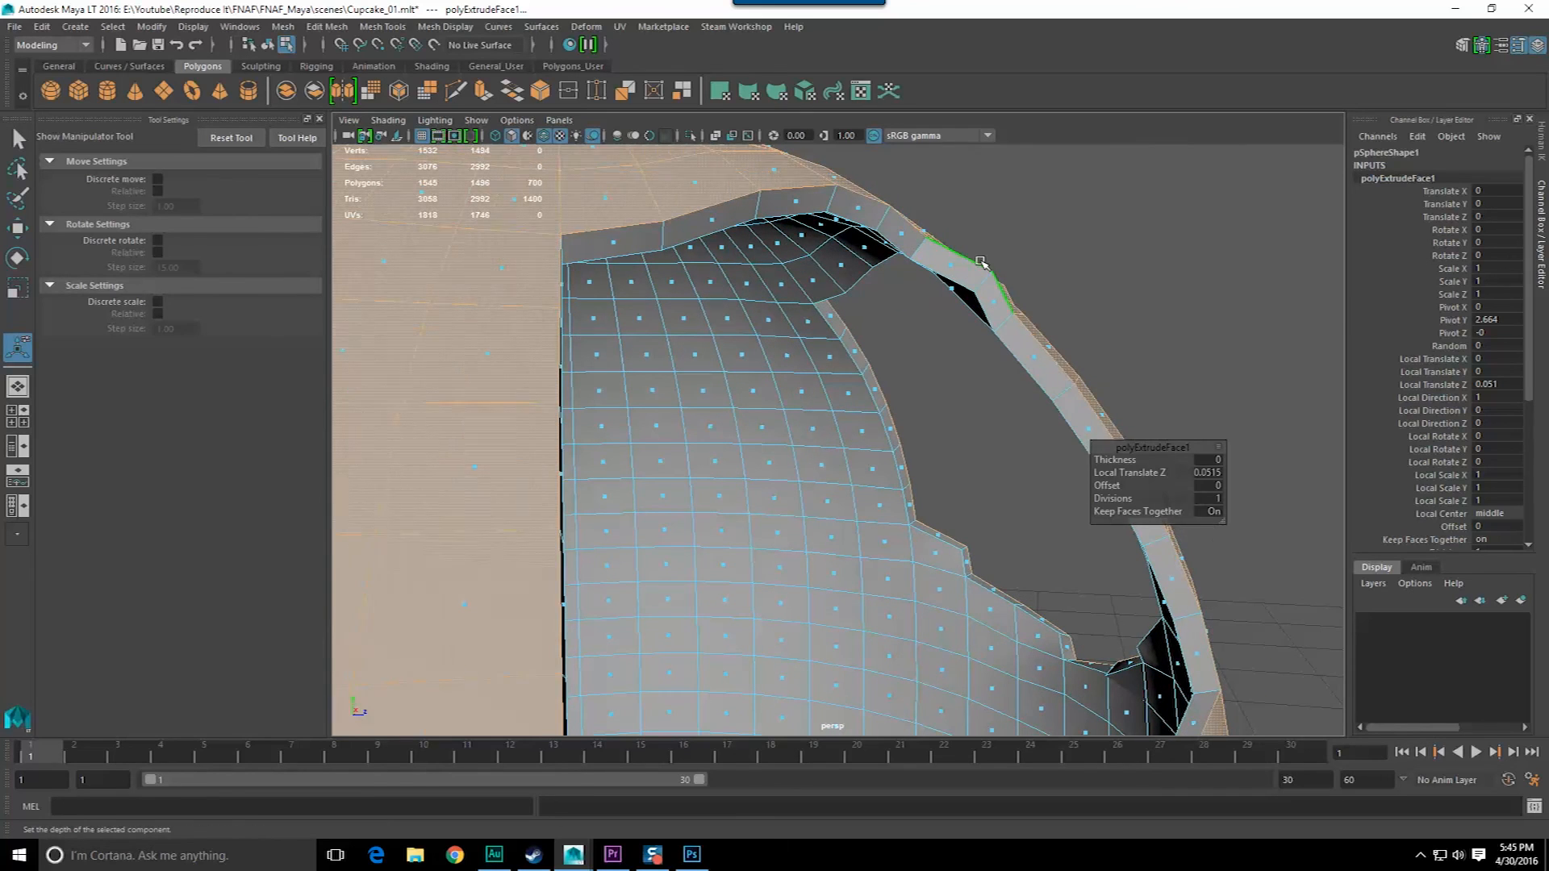
- Select the uneven corner vertices on the upper rims of the eye holes
key("q")
key("F8")
right_click_drag(979, 294, 906, 294)
left_click(986, 276)
left_click_drag(986, 276, 870, 309, "alt")
left_click(761, 308, "shift")
left_click_drag(762, 309, 811, 361, "alt")
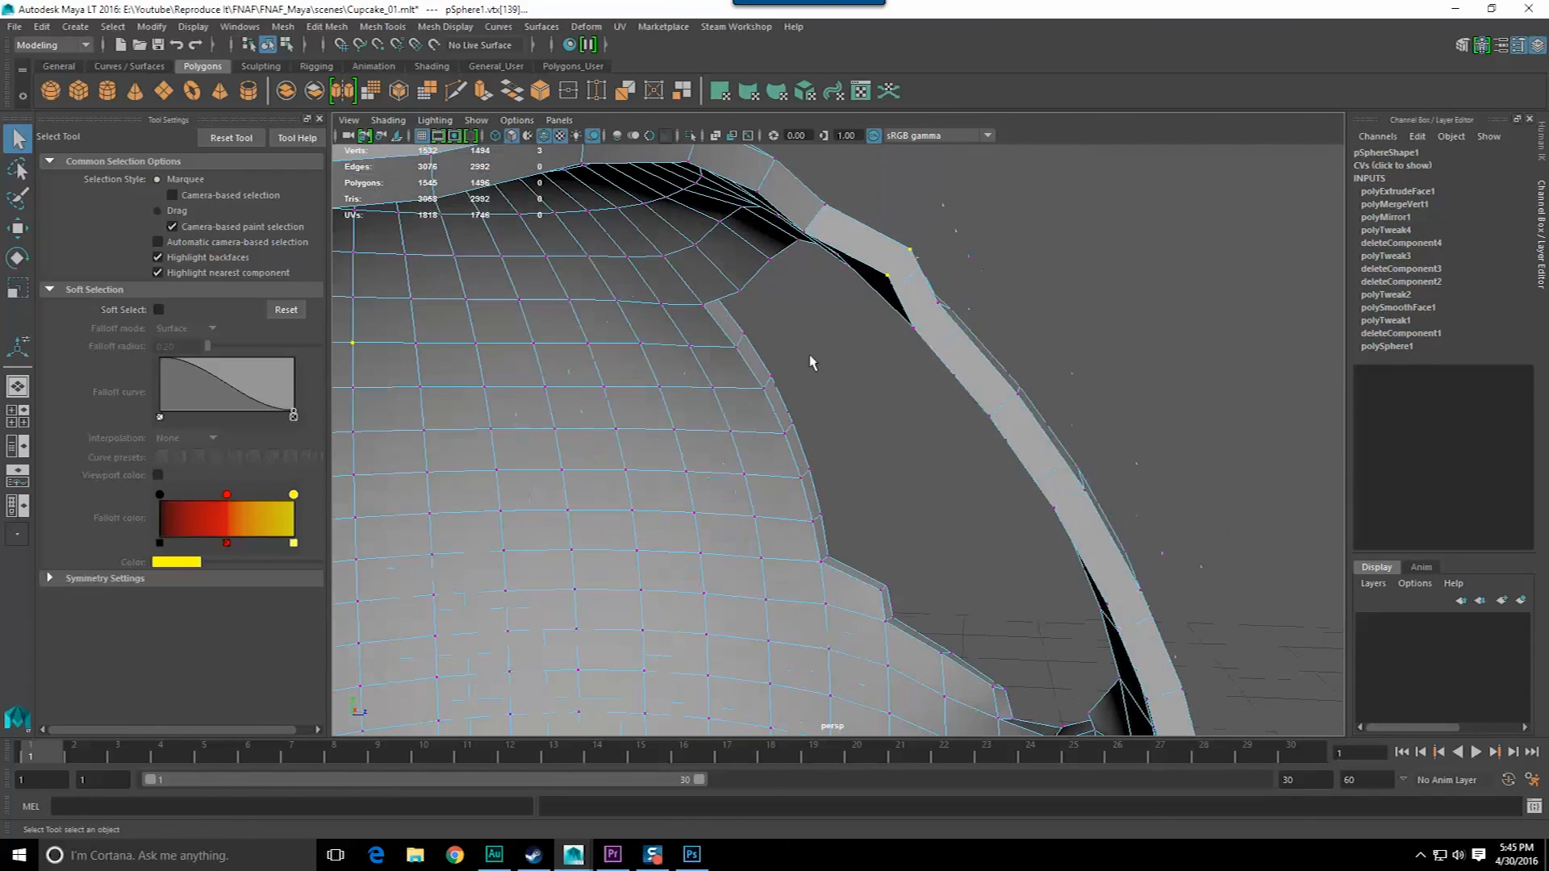
- Move the selected eye hole rim vertices in the side view to even out the rim's curve
key("w")
left_click_drag(980, 322, 898, 212, "alt")
scroll(1153, 565, "down", 5)
left_click_drag(1153, 566, 1009, 545, "alt")
middle_click_drag(1086, 503, 1054, 408, "alt")
left_click_drag(1055, 409, 982, 511, "alt")
scroll(895, 428, "up", 5)
key("space")
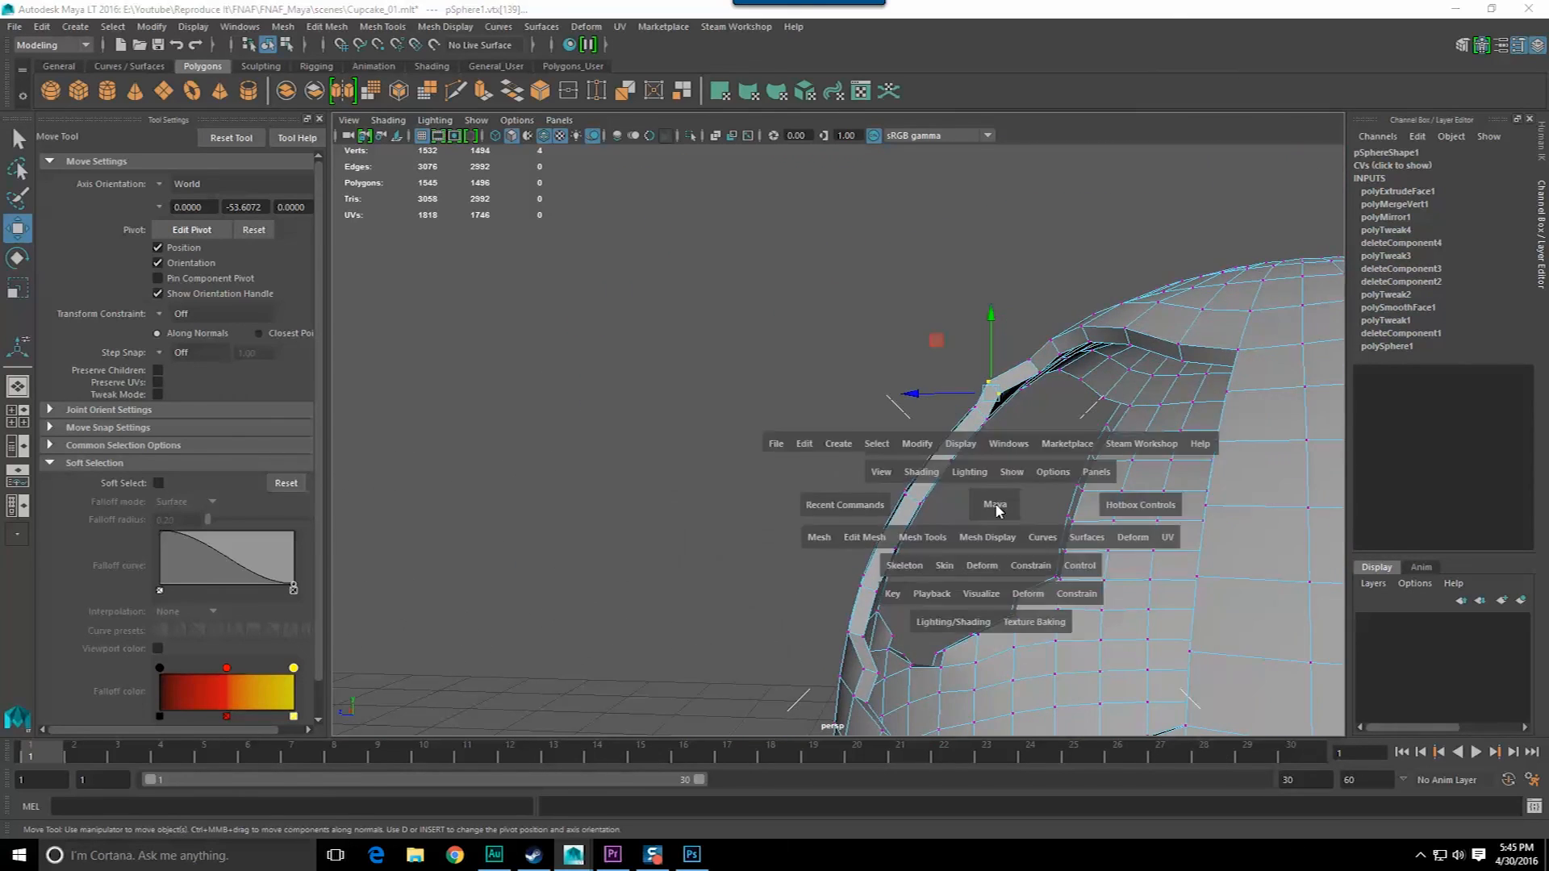
key("space")
scroll(996, 581, "up", 10)
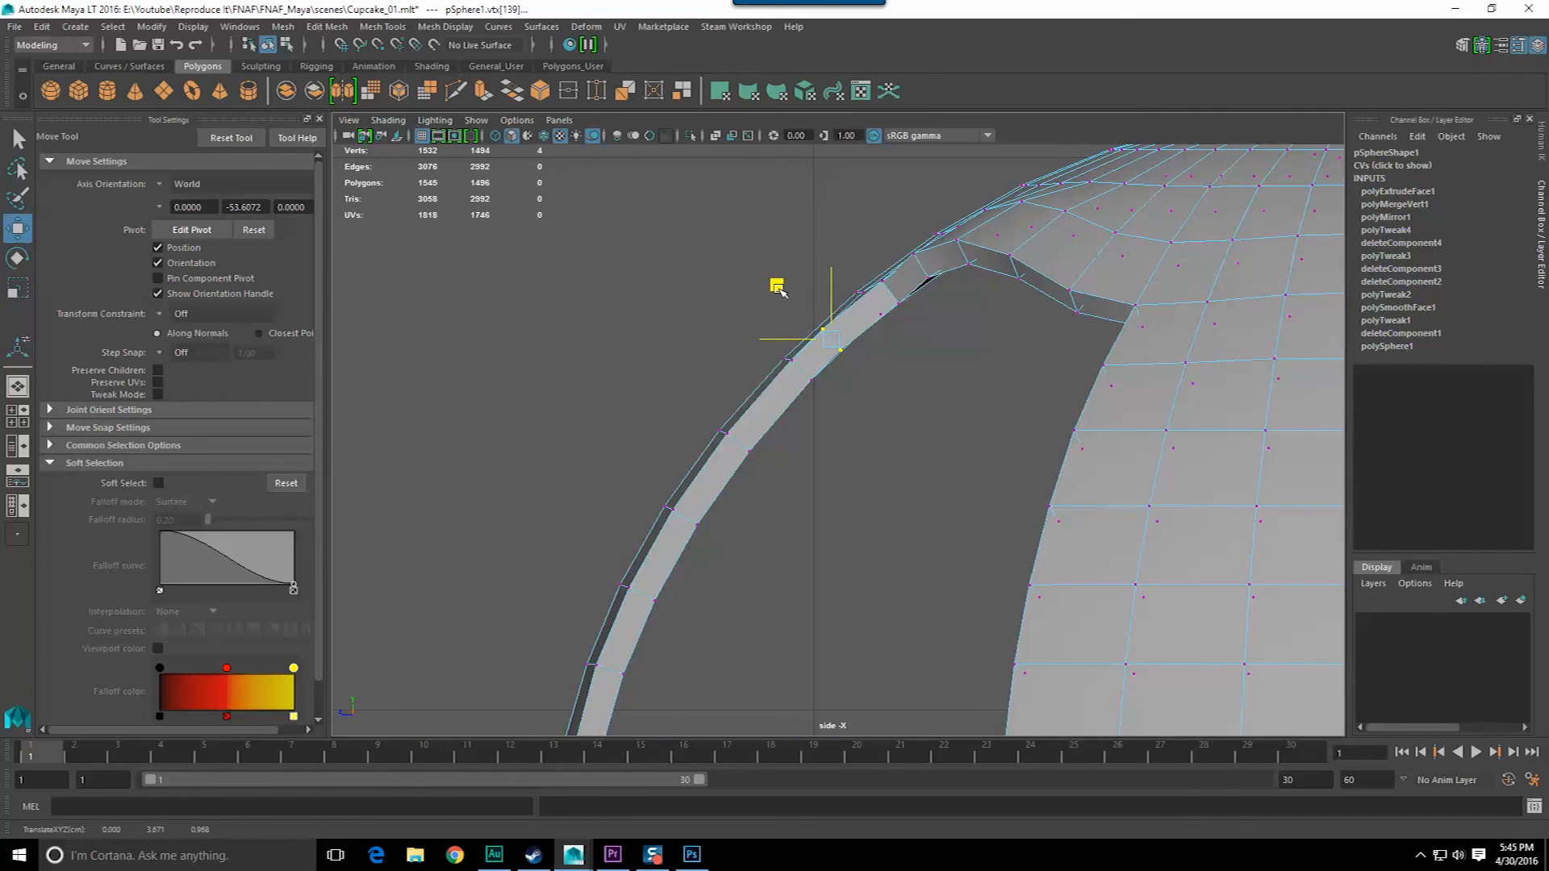
key("space")
key("space")
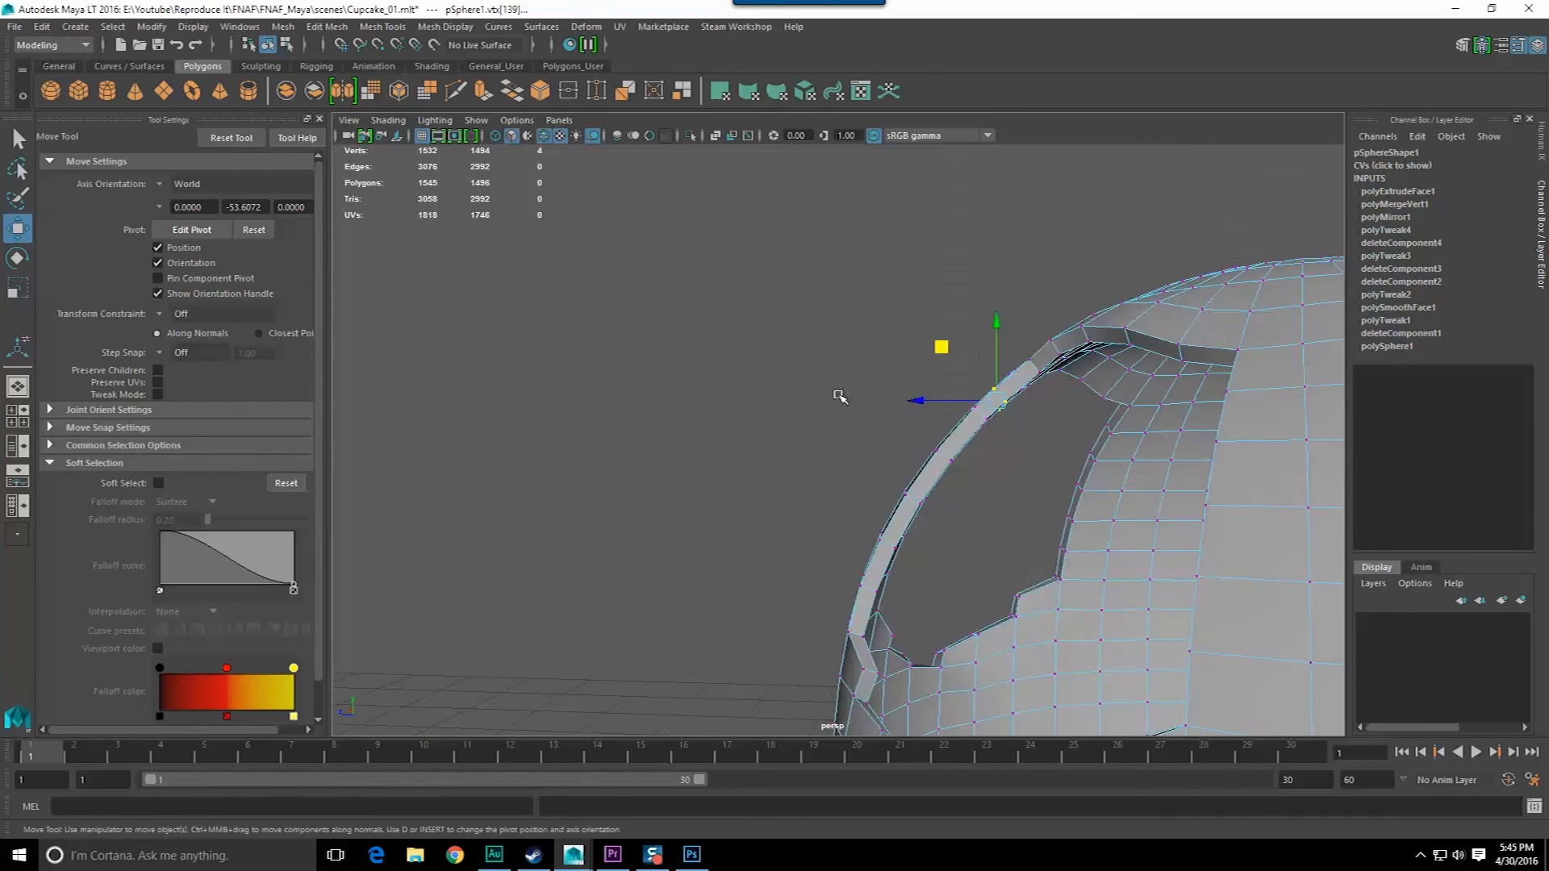
- Return to object selection and examine the thickened dome and its eye holes from several angles
scroll(924, 416, "down", 3)
key("q")
left_click(870, 369)
scroll(870, 370, "down", 4)
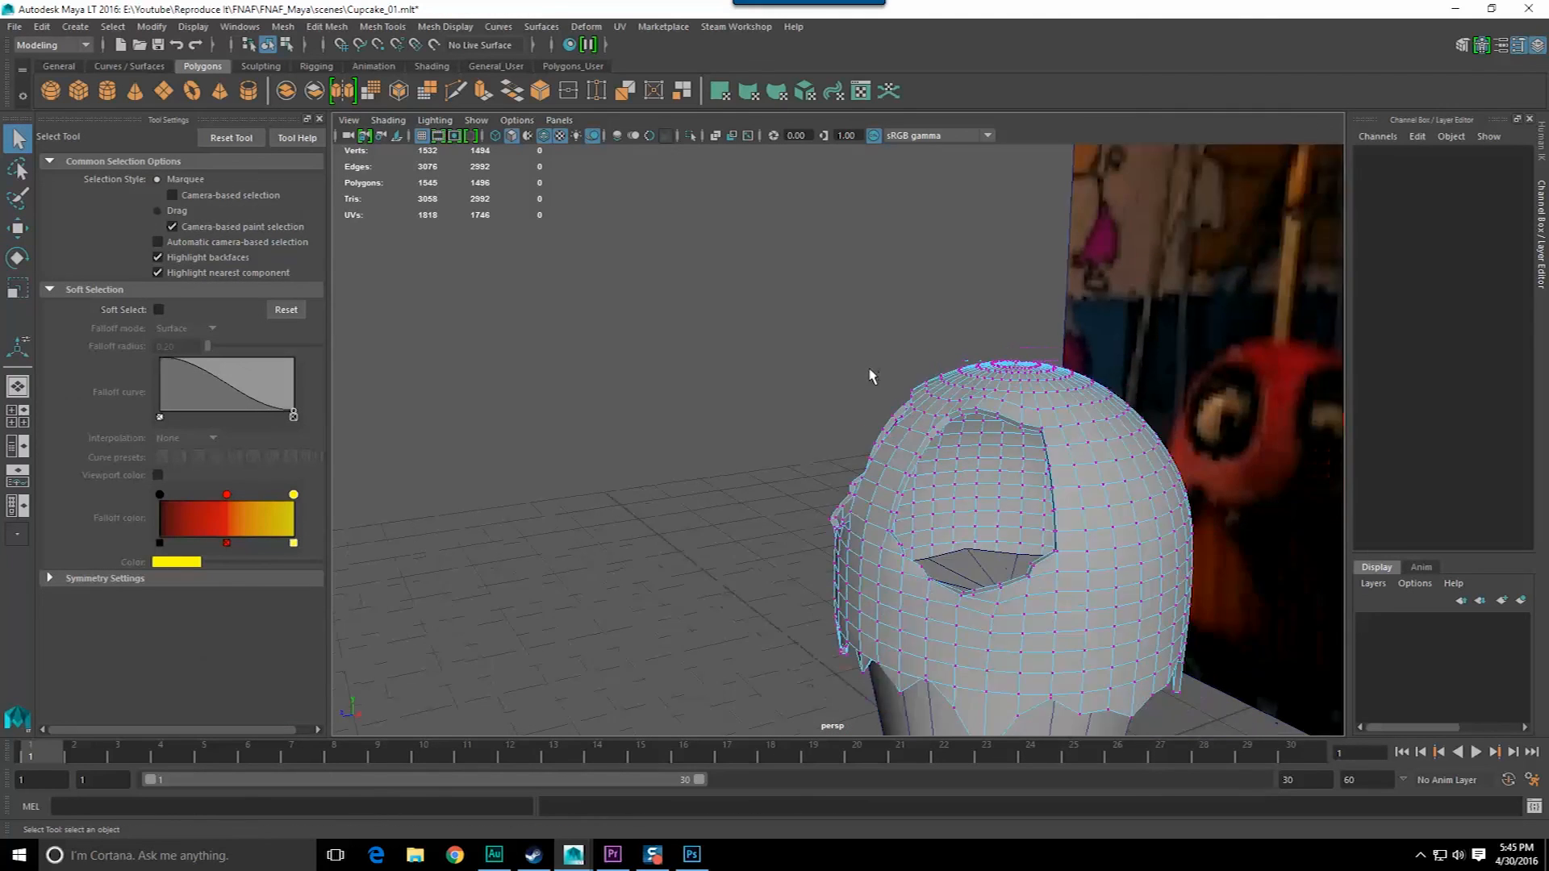
middle_click_drag(870, 370, 700, 272, "alt")
left_click_drag(701, 273, 890, 359, "alt")
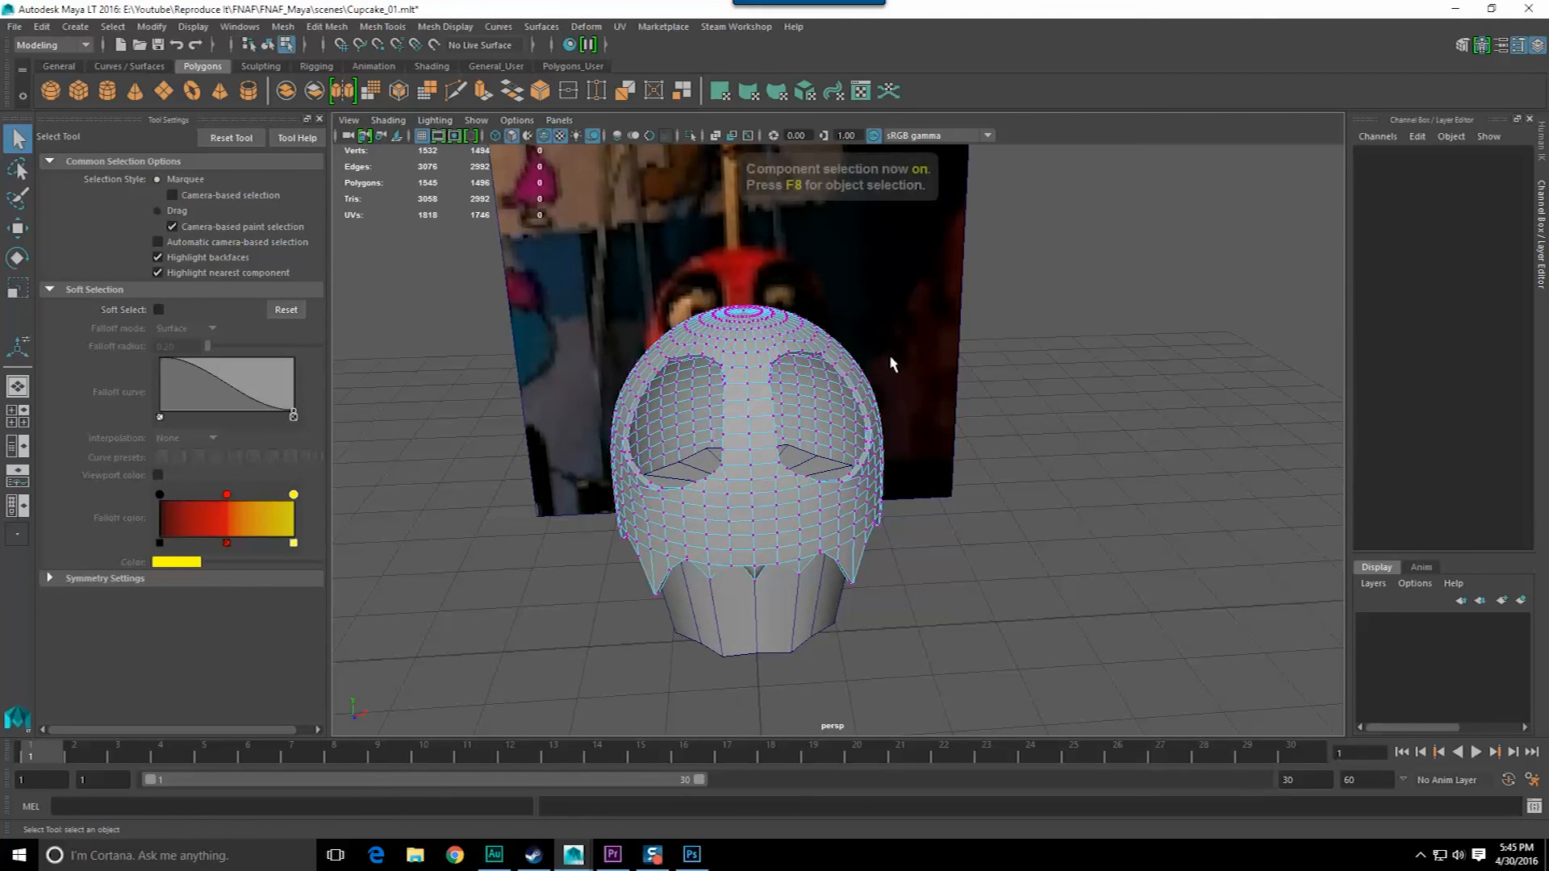
key("F8")
left_click_drag(996, 450, 810, 488, "alt")
left_click_drag(777, 320, 802, 389, "alt")
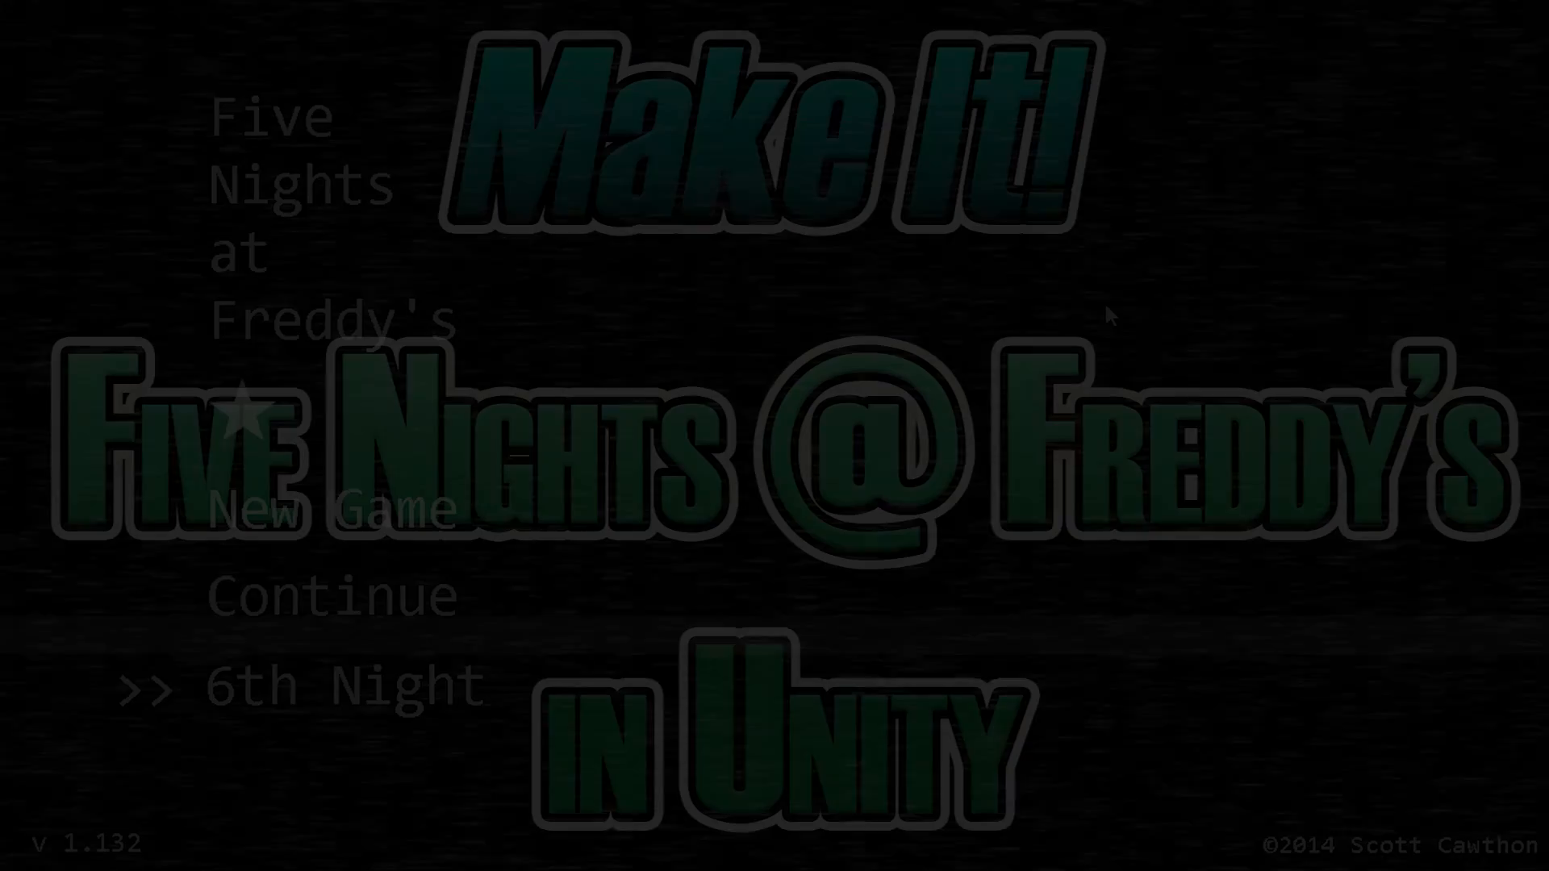